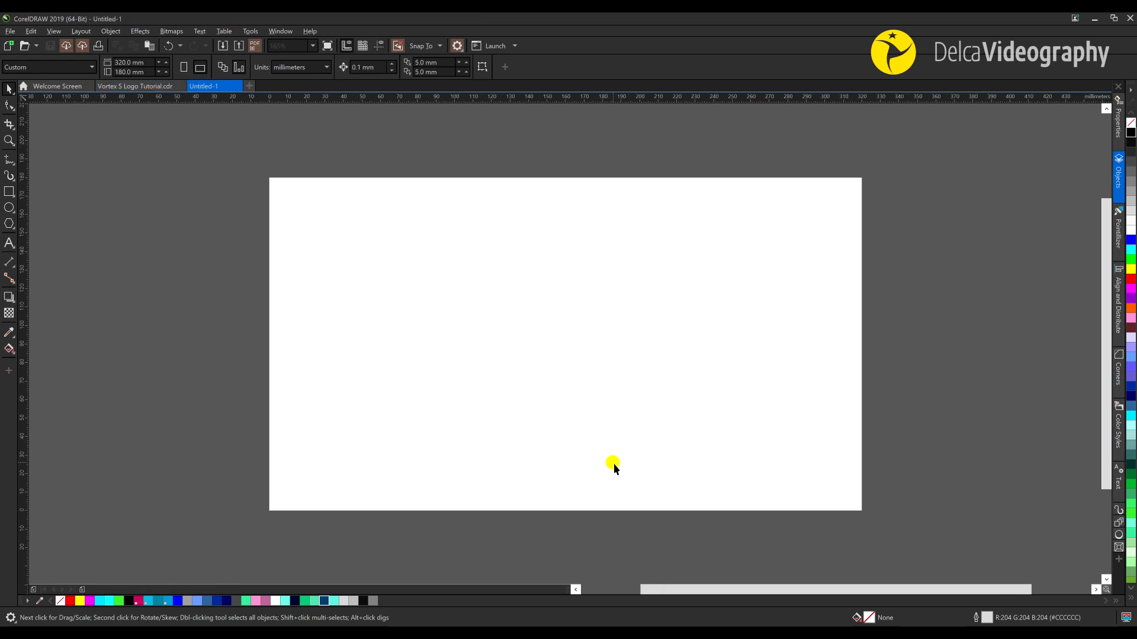
# Set the horizontal and vertical duplicate distances to 0 mm and check the snapping options
pyautogui.doubleClick(426, 63)
pyautogui.write('0')
pyautogui.press('Tab')
pyautogui.write('0')
pyautogui.press('Return')
pyautogui.click(439, 46)
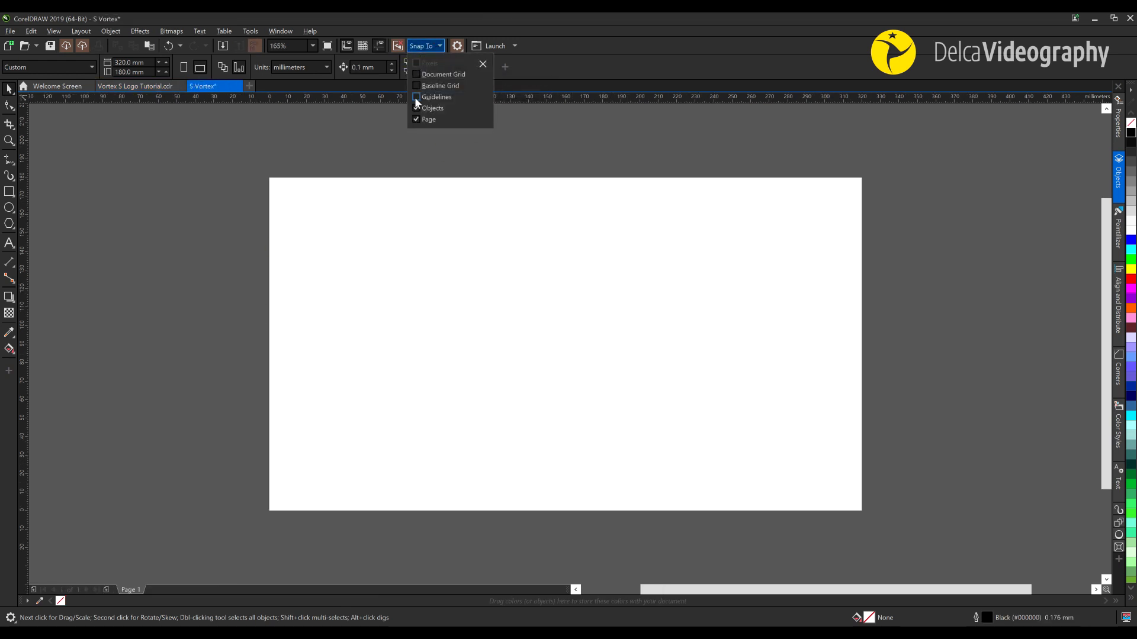
pyautogui.click(386, 146)
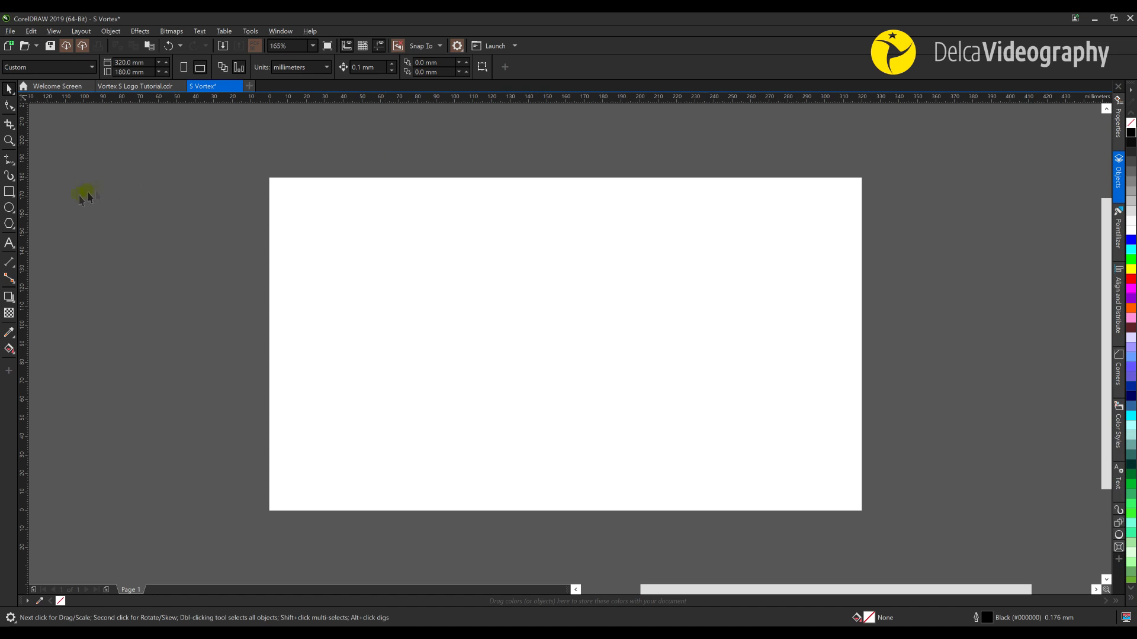
# Draw a circle from its centre near the middle of the page and set its diameter to 80 mm
pyautogui.click(8, 208)
pyautogui.moveTo(562, 342); pyautogui.dragTo(622, 363)
pyautogui.doubleClick(108, 62)
pyautogui.write('80')
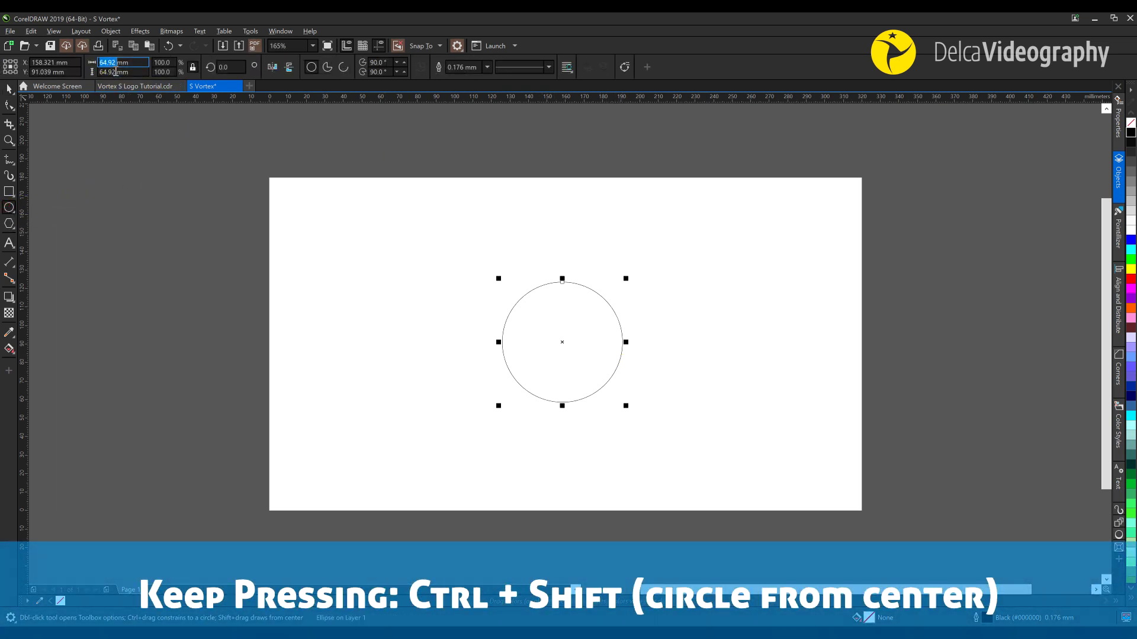
pyautogui.press('Return')
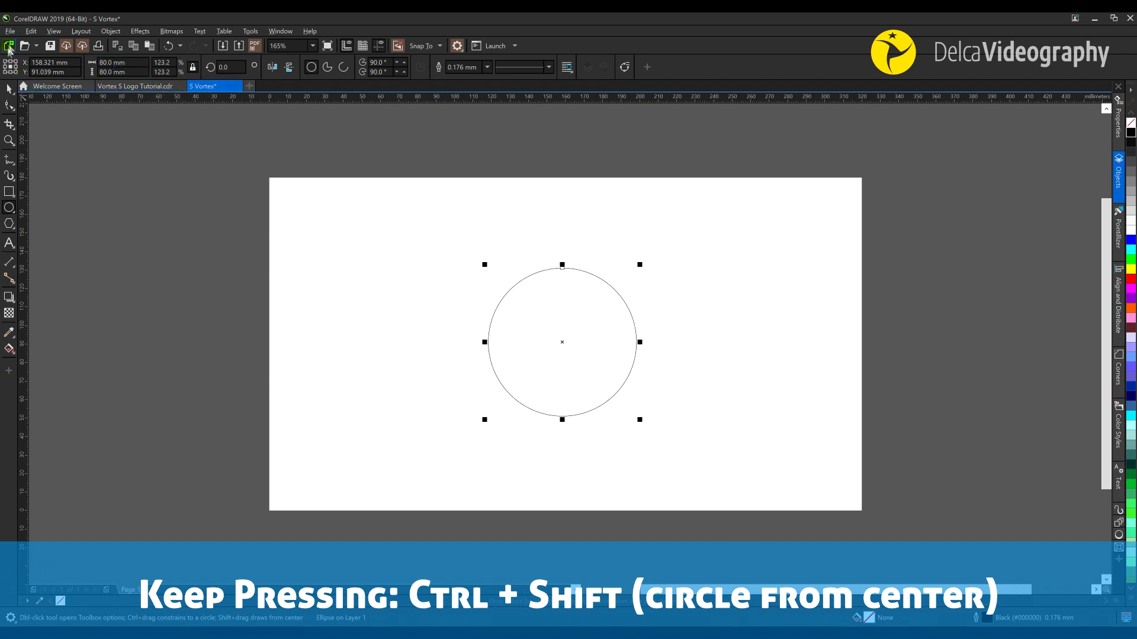
# Duplicate the circle in place and set the copy's diameter to 47 mm
pyautogui.click(30, 32)
pyautogui.click(60, 163)
pyautogui.doubleClick(109, 63)
pyautogui.write('47')
pyautogui.press('Return')
# Duplicate the 47 mm circle in place, set the copy's diameter to 34 mm and deselect it
pyautogui.click(31, 31)
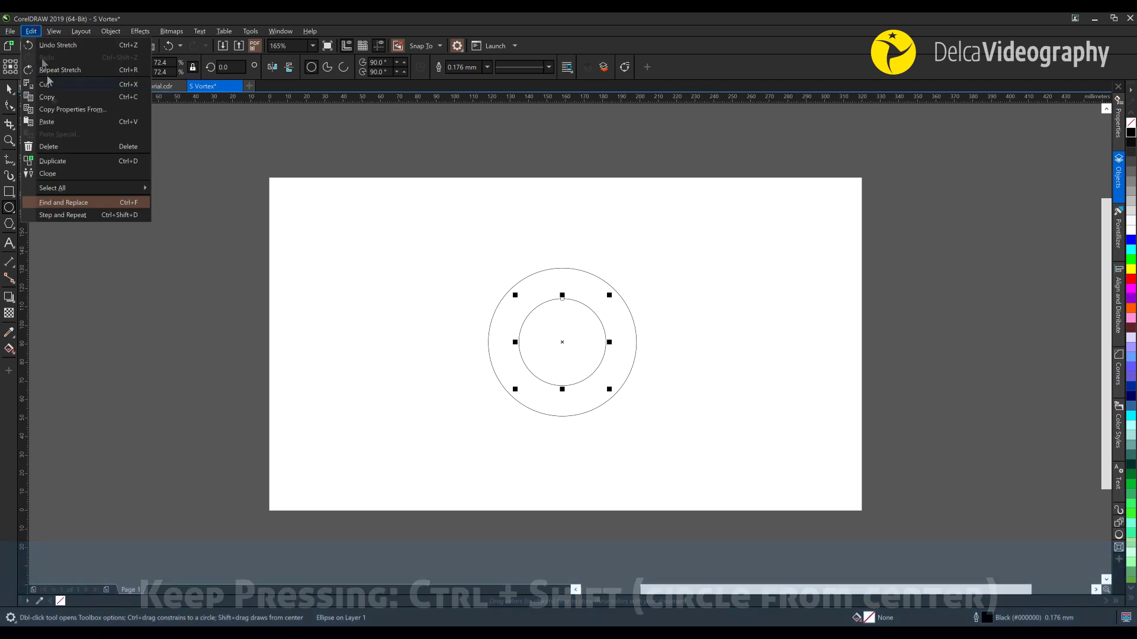
pyautogui.click(57, 162)
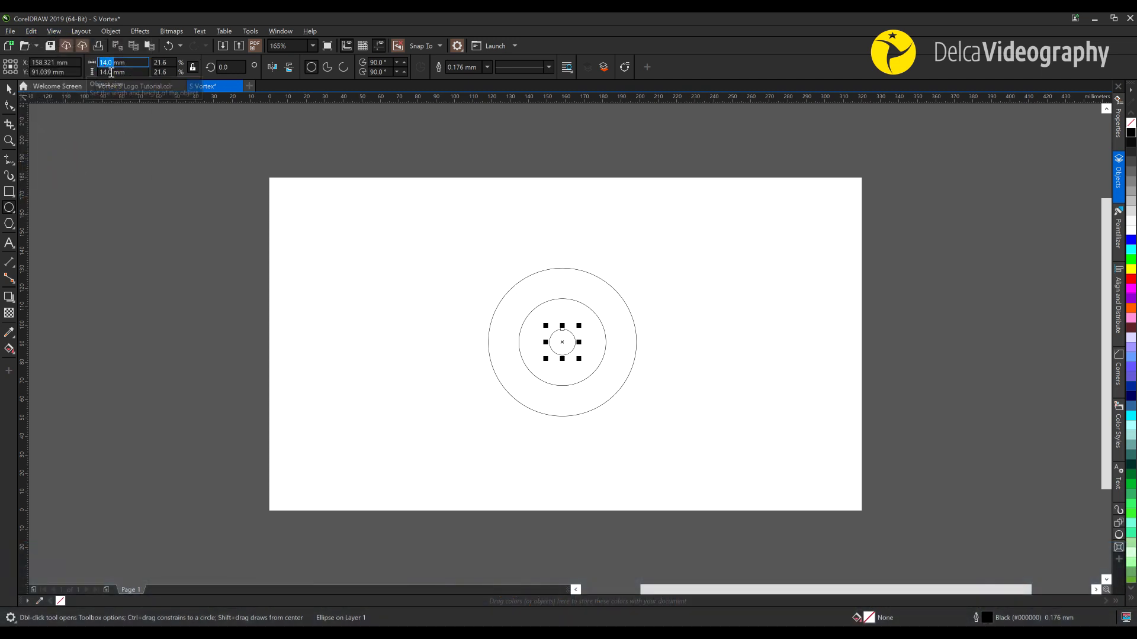
pyautogui.press('Return')
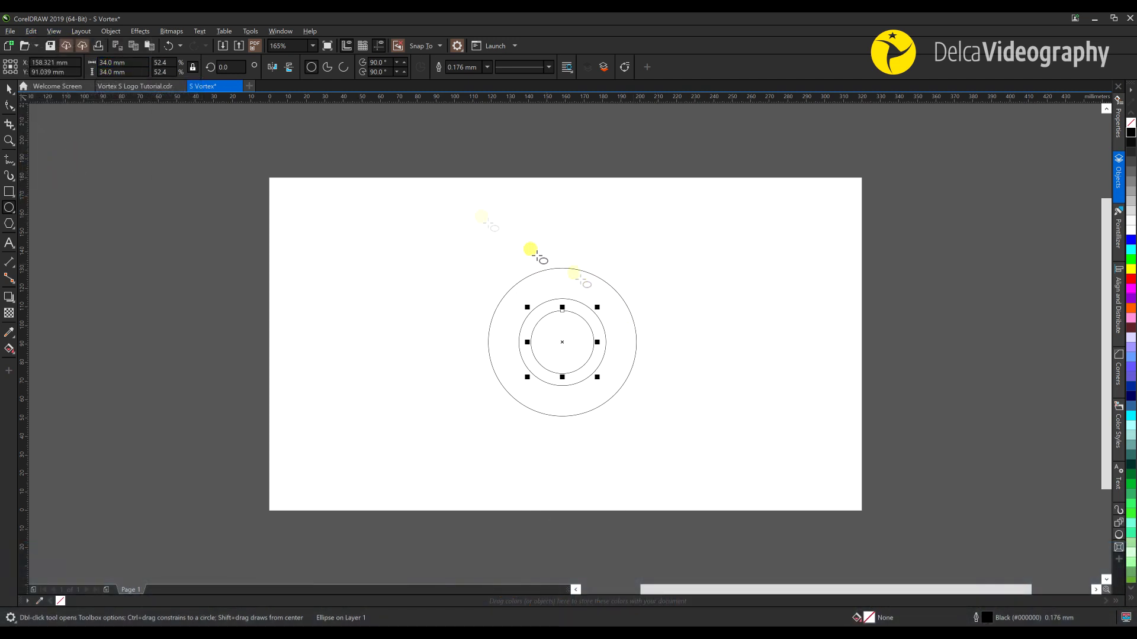
pyautogui.click(8, 90)
pyautogui.click(91, 127)
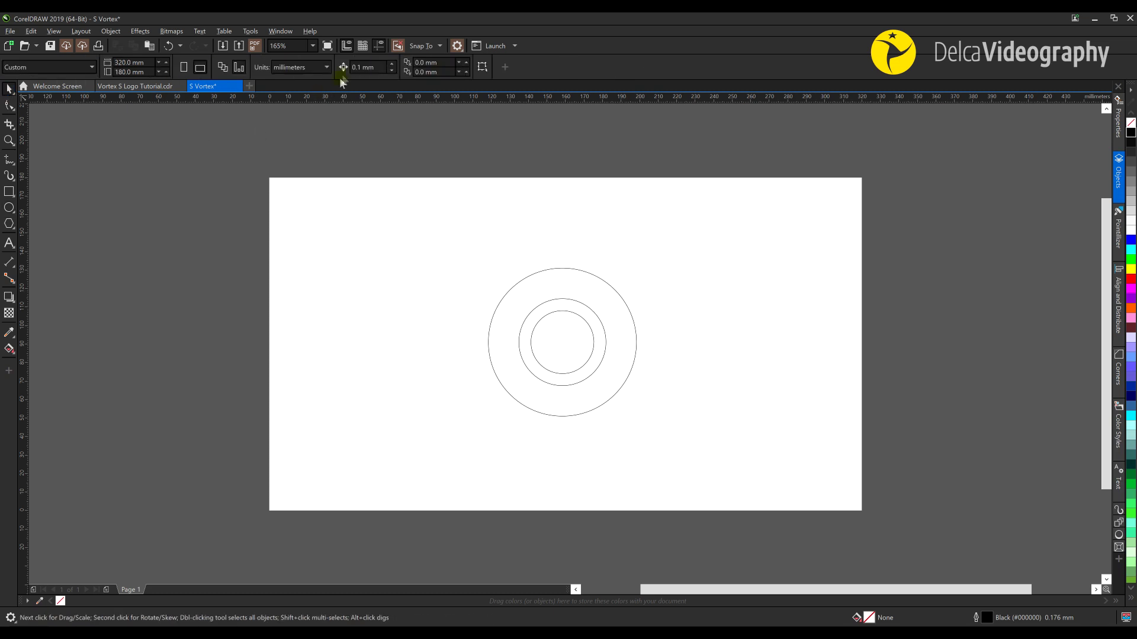
# Set the nudge distance to 18.25 mm and add four vertical guidelines to the left of the circles
pyautogui.doubleClick(363, 68)
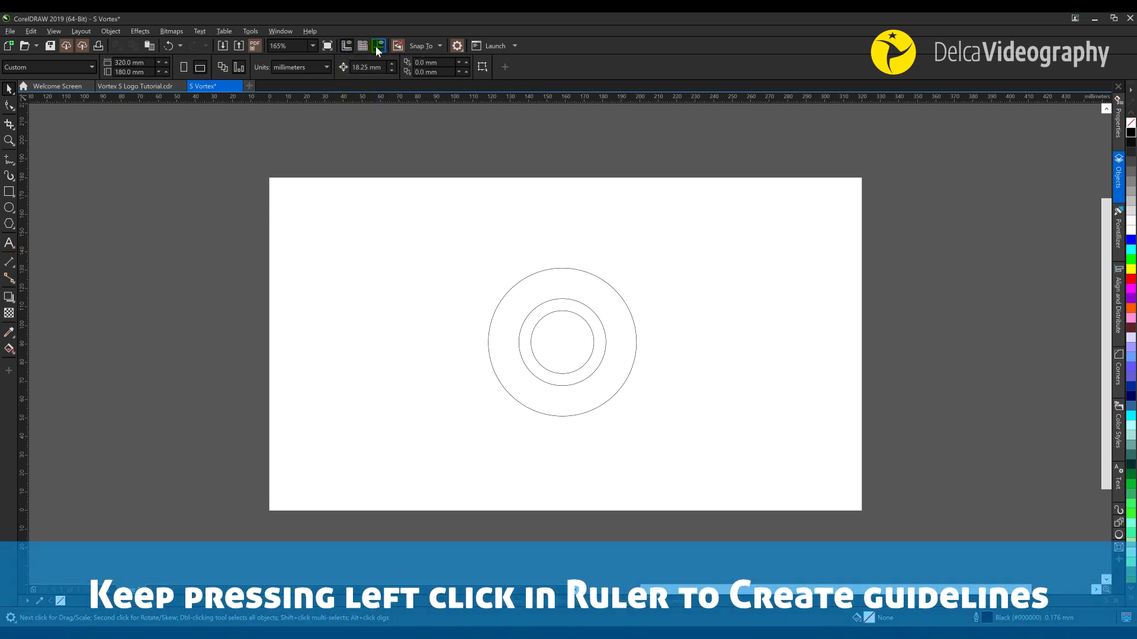
pyautogui.moveTo(308, 278); pyautogui.dragTo(323, 299)
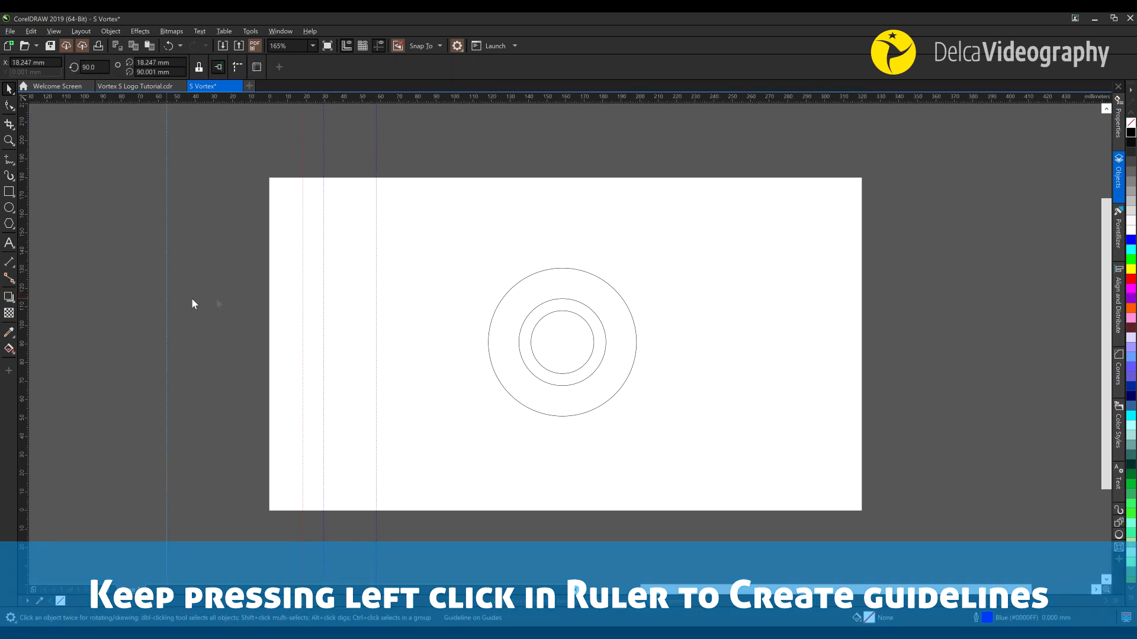
pyautogui.moveTo(192, 304); pyautogui.dragTo(284, 296)
# Align one vertical guideline with the circles' centre and nudge it 18.25 mm to the left
pyautogui.moveTo(425, 303); pyautogui.dragTo(563, 292)
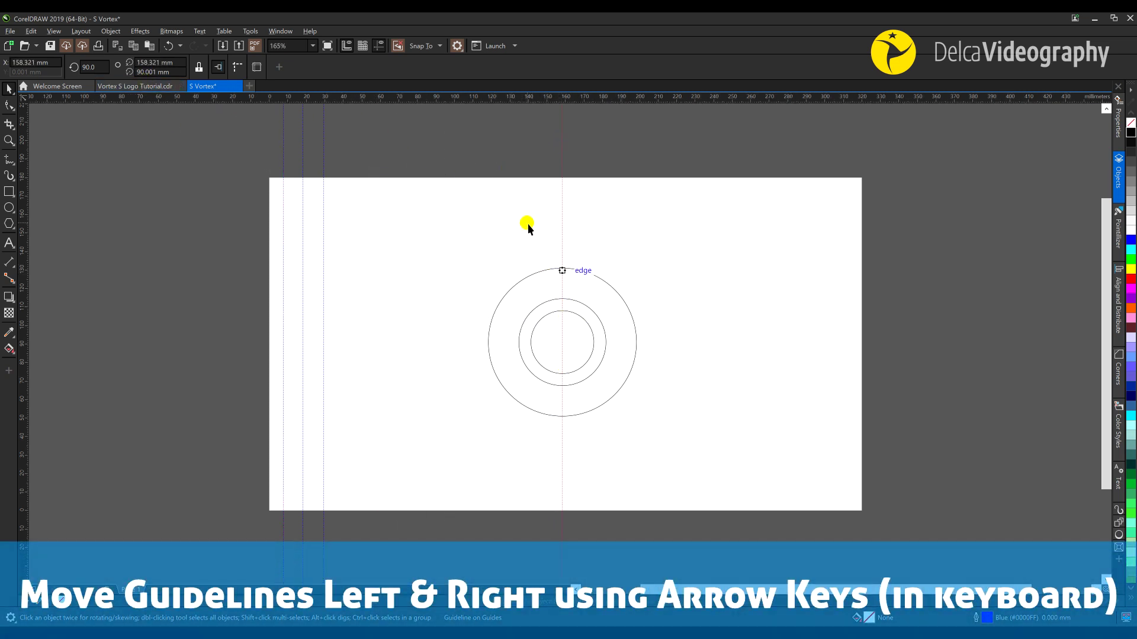
pyautogui.press('Left')
pyautogui.click(424, 216)
# Align a second vertical guideline with the circles' centre and nudge it 34 mm to the left
pyautogui.click(362, 67)
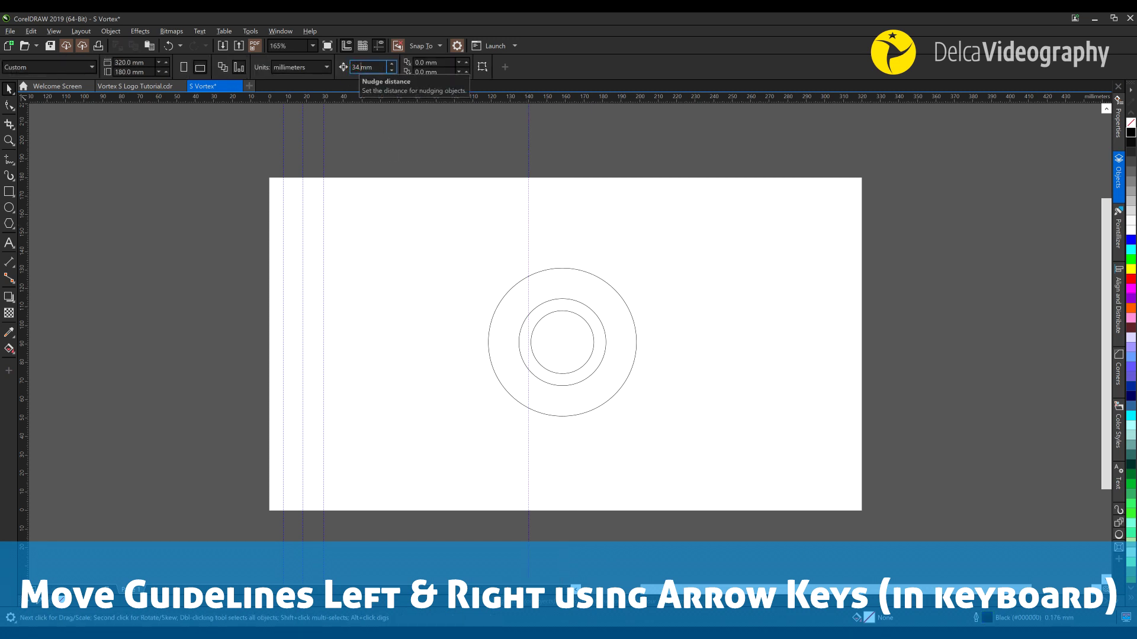
pyautogui.moveTo(323, 287); pyautogui.dragTo(562, 343)
pyautogui.press('Left')
# Align a third vertical guideline with the circles' centre and nudge it 16 mm to the right
pyautogui.moveTo(537, 325); pyautogui.dragTo(564, 343)
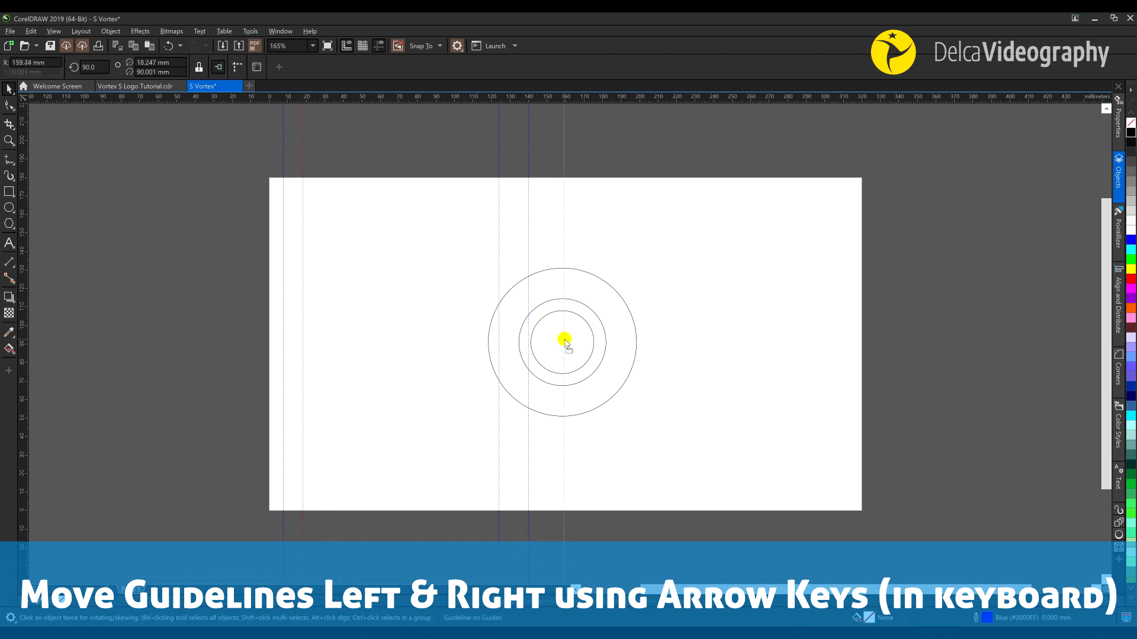
pyautogui.click(393, 147)
pyautogui.doubleClick(363, 67)
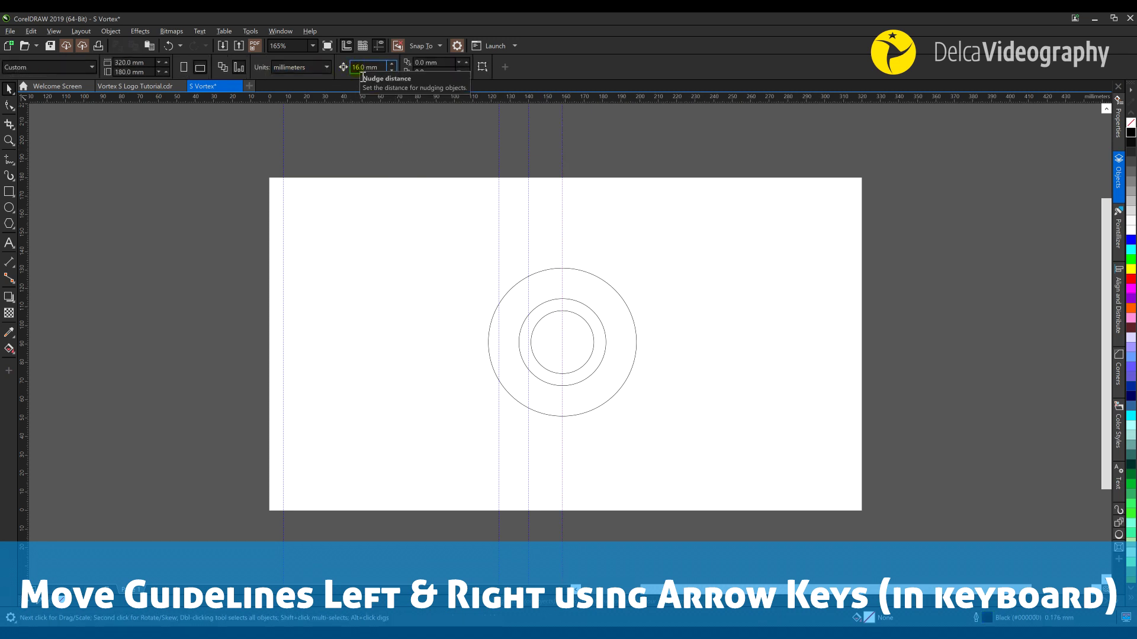
pyautogui.click(570, 254)
pyautogui.press('Right')
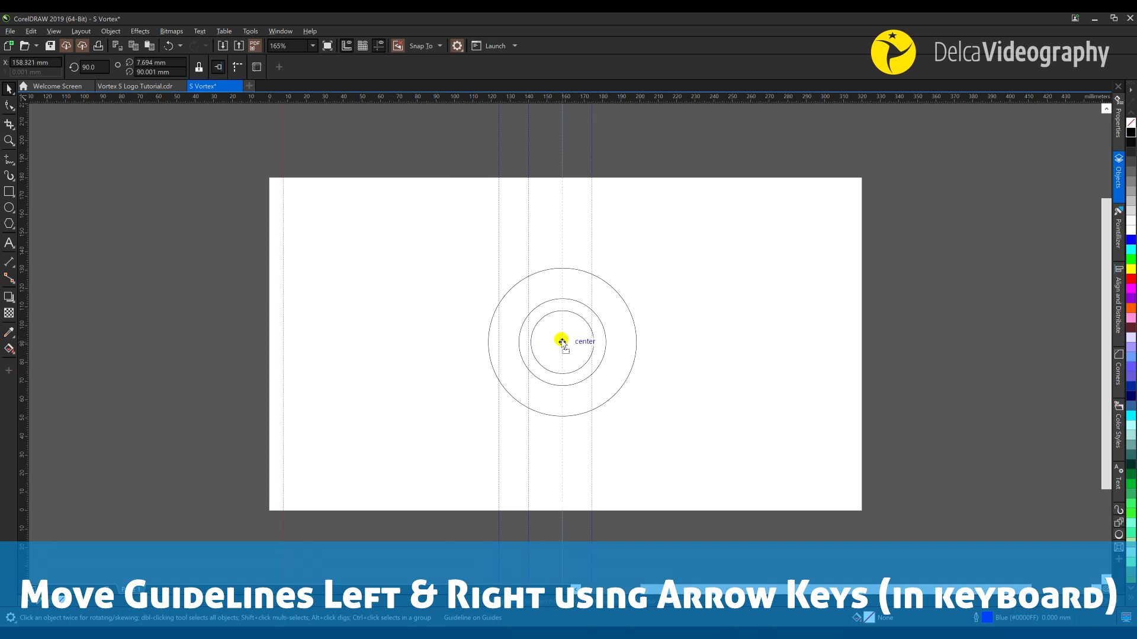
# Align the last vertical guideline with the circles' centre and nudge it 31.5 mm to the right
pyautogui.click(452, 261)
pyautogui.write('31.5')
pyautogui.click(562, 256)
pyautogui.press('Right')
pyautogui.click(681, 292)
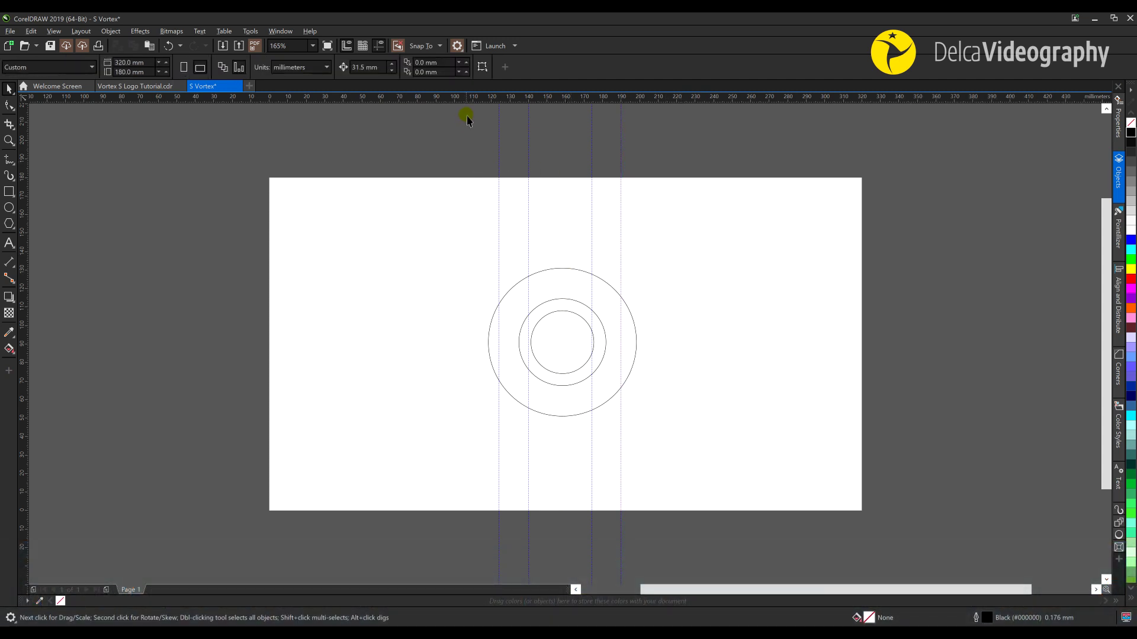
# Add four horizontal guidelines above the circles and offset one of them 13.5 mm upward from the circles' centre
pyautogui.moveTo(543, 102); pyautogui.dragTo(553, 212)
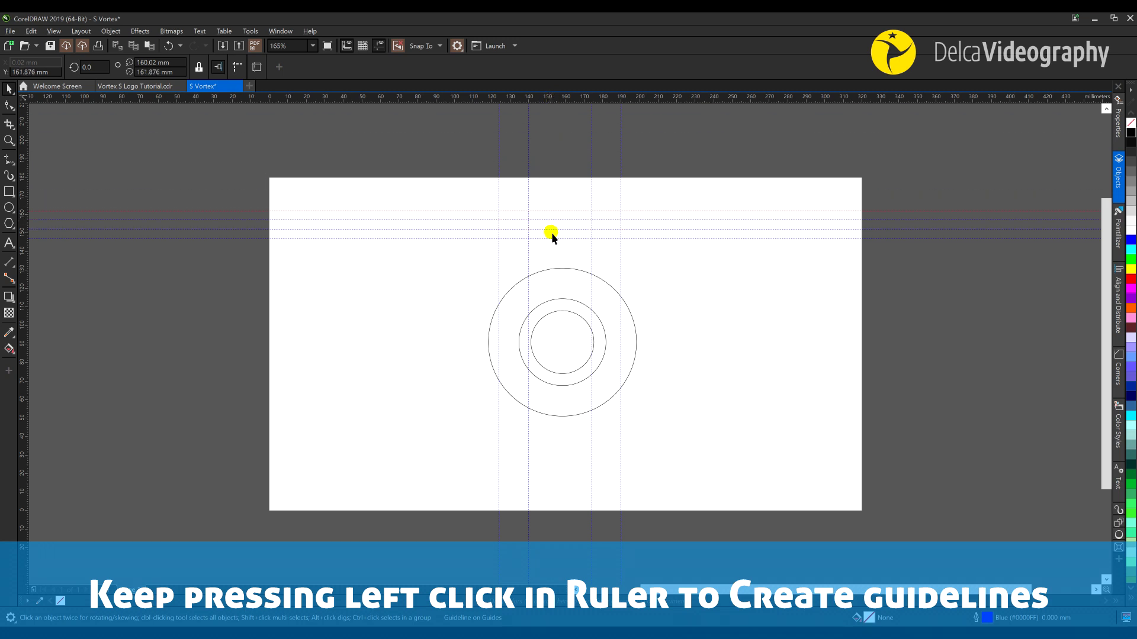
pyautogui.moveTo(570, 335); pyautogui.dragTo(562, 343)
pyautogui.click(427, 168)
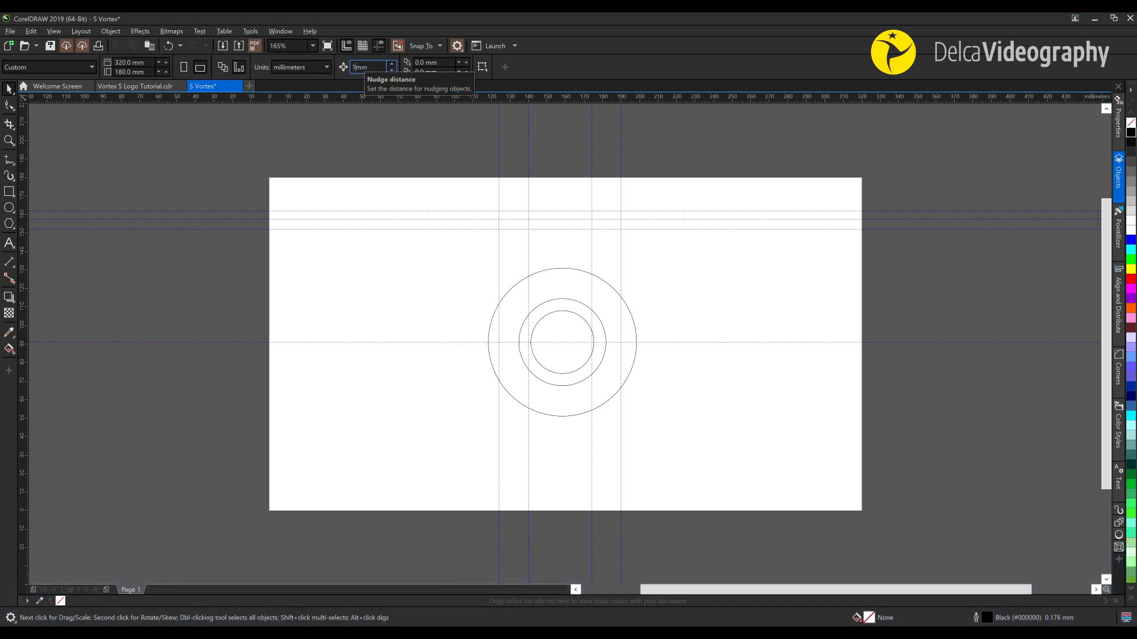
pyautogui.click(436, 342)
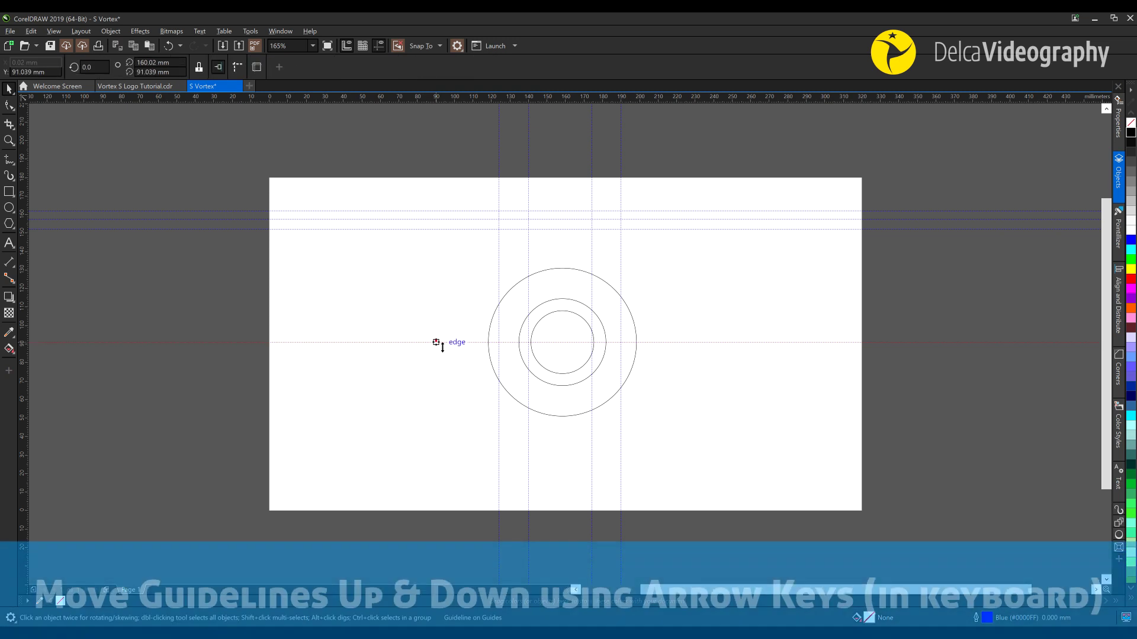
pyautogui.press('Up')
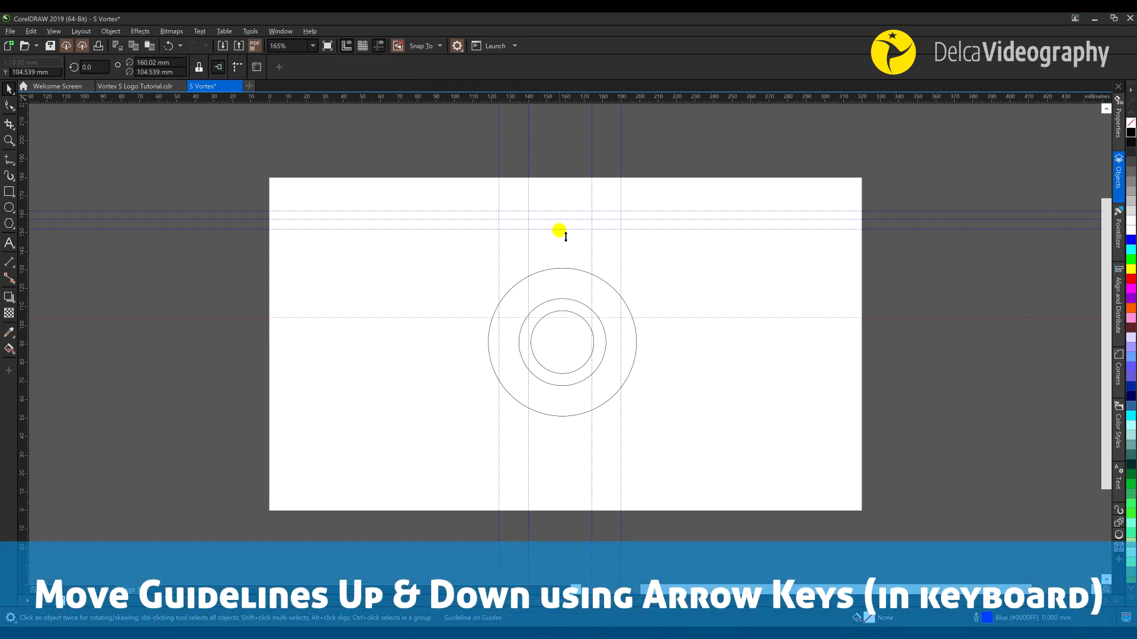
# Align a second horizontal guideline with the circles' centre and nudge it 26 mm upward
pyautogui.moveTo(556, 341); pyautogui.dragTo(562, 343)
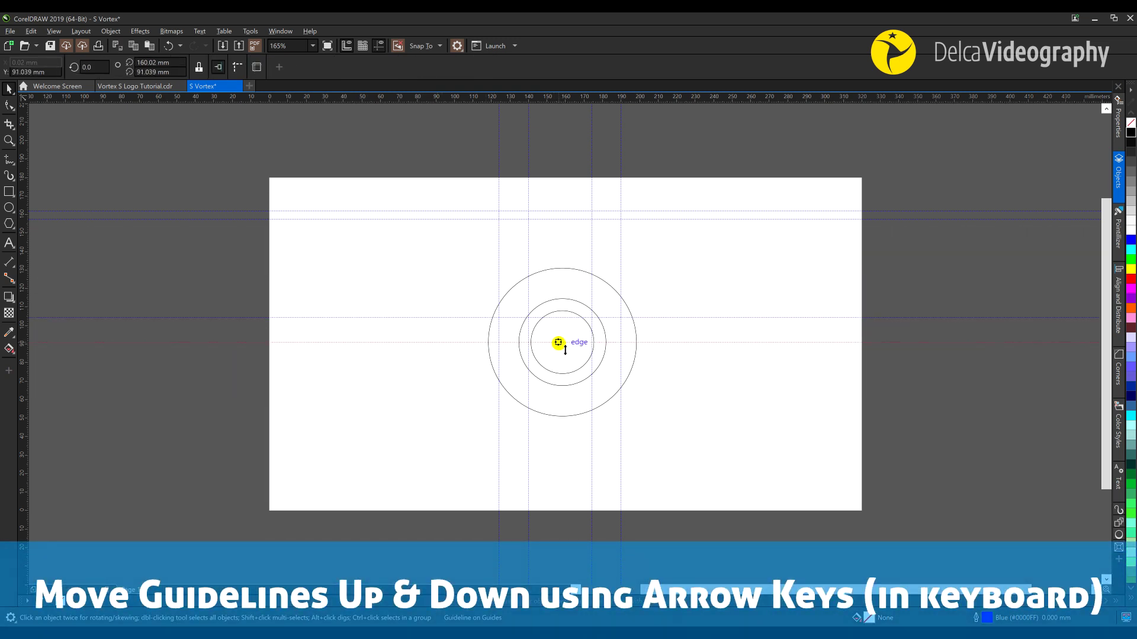
pyautogui.click(458, 157)
pyautogui.click(357, 68)
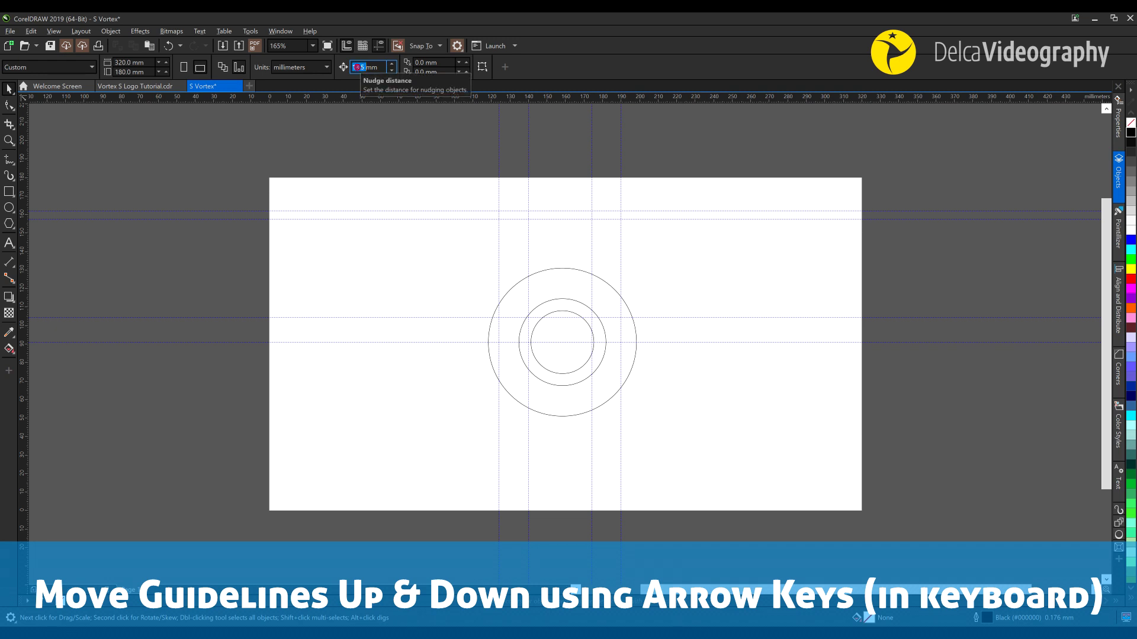
pyautogui.write('26')
pyautogui.press('Return')
pyautogui.click(570, 348)
pyautogui.press('Up')
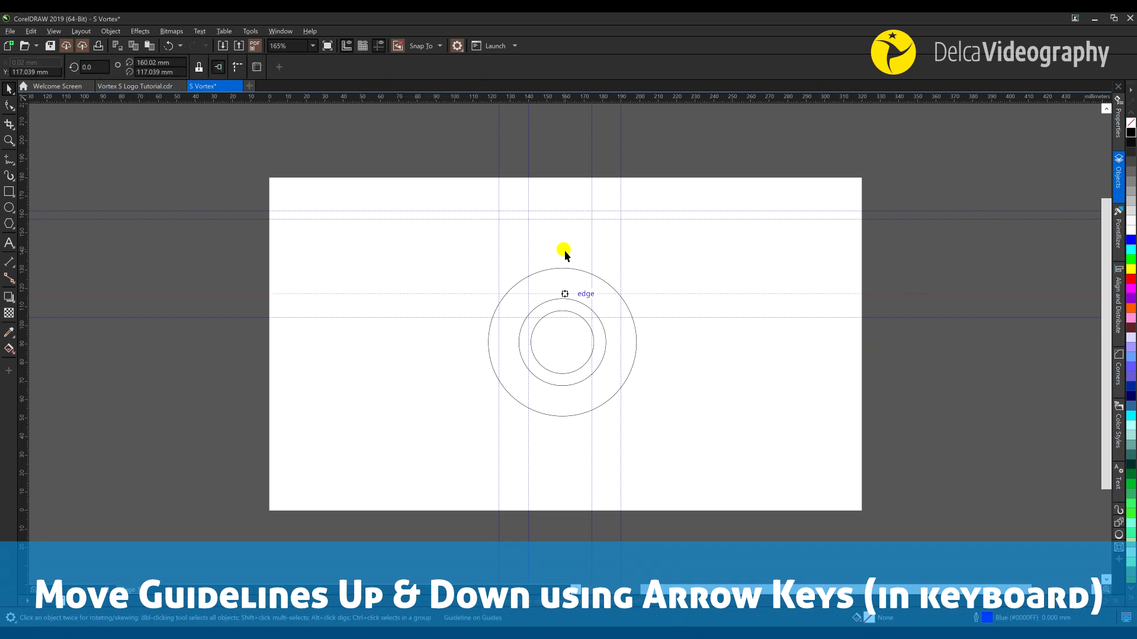
# Align a third horizontal guideline with the circles' centre and nudge it 19 mm downward
pyautogui.moveTo(558, 220); pyautogui.dragTo(562, 345)
pyautogui.click(325, 124)
pyautogui.doubleClick(363, 71)
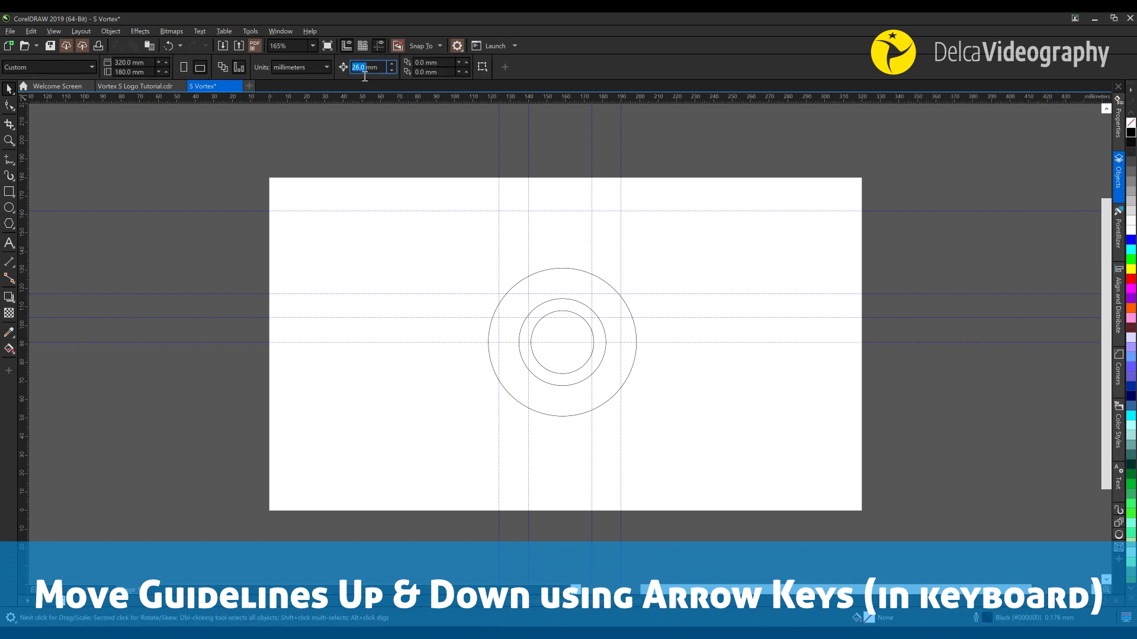
pyautogui.click(555, 342)
pyautogui.press('Down')
# Align the last horizontal guideline with the circles' centre and nudge it 25 mm downward
pyautogui.moveTo(549, 212); pyautogui.dragTo(563, 343)
pyautogui.click(414, 116)
pyautogui.click(362, 67)
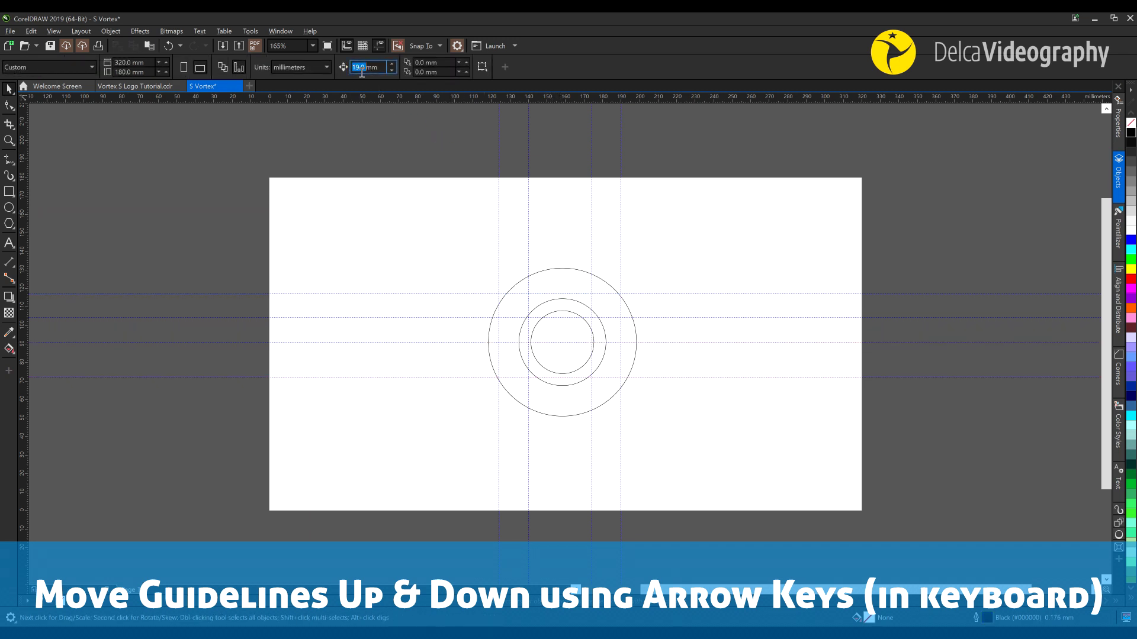
pyautogui.click(567, 342)
pyautogui.press('Down')
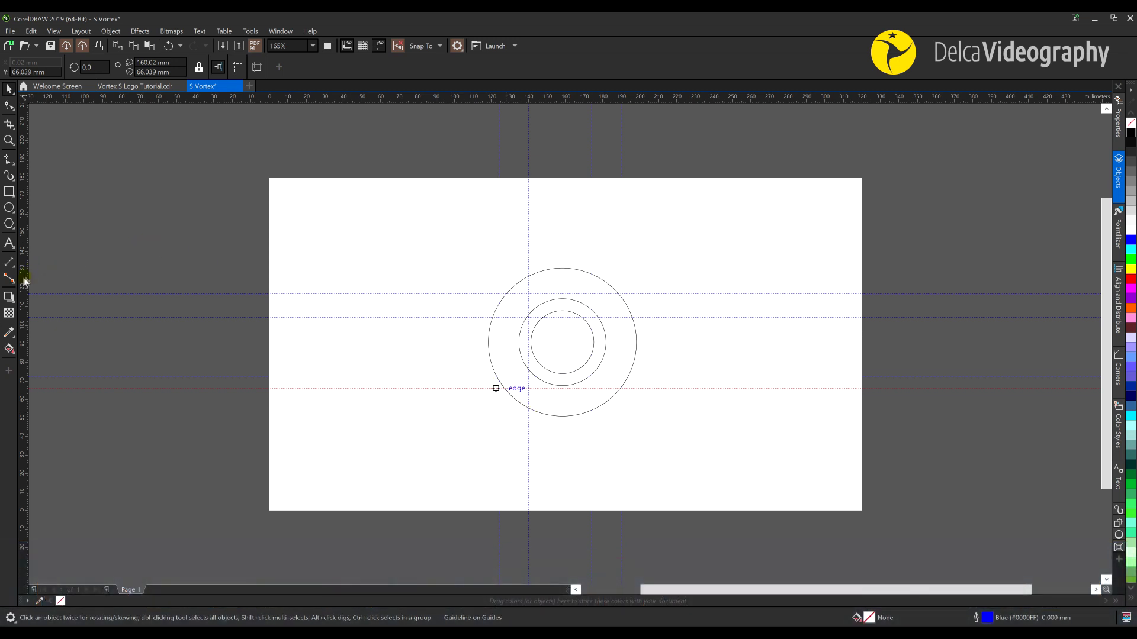
# Add a vertical guideline through the circles' centre, place its rotation pivot there and set its angle to 315 degrees
pyautogui.moveTo(239, 308); pyautogui.dragTo(562, 342)
pyautogui.click(562, 349)
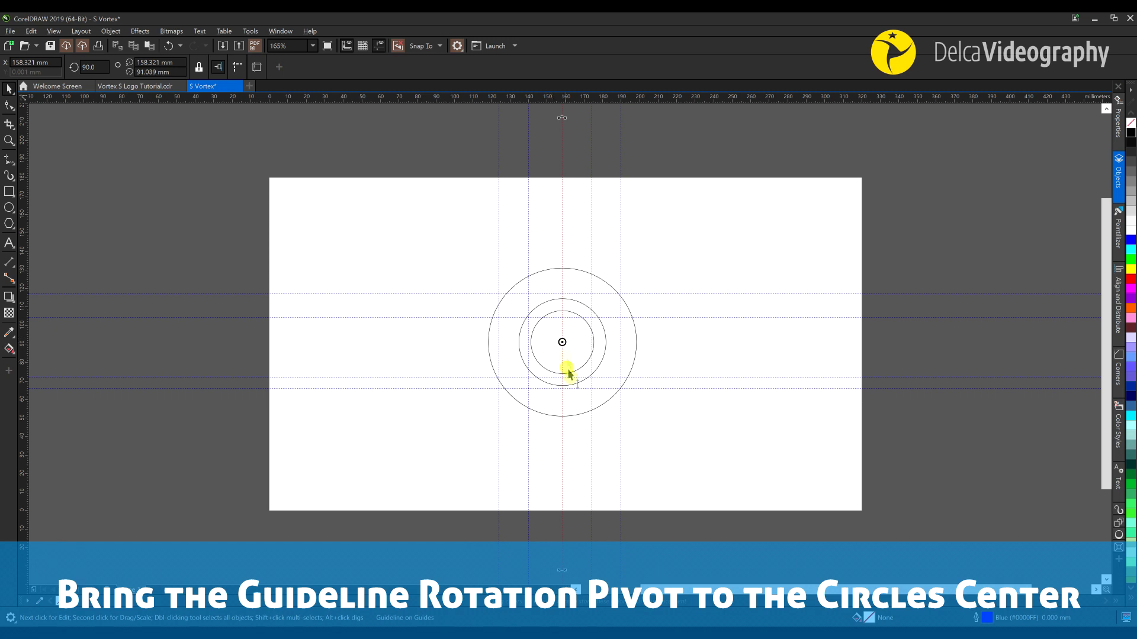
pyautogui.click(97, 69)
pyautogui.write('315')
pyautogui.press('Return')
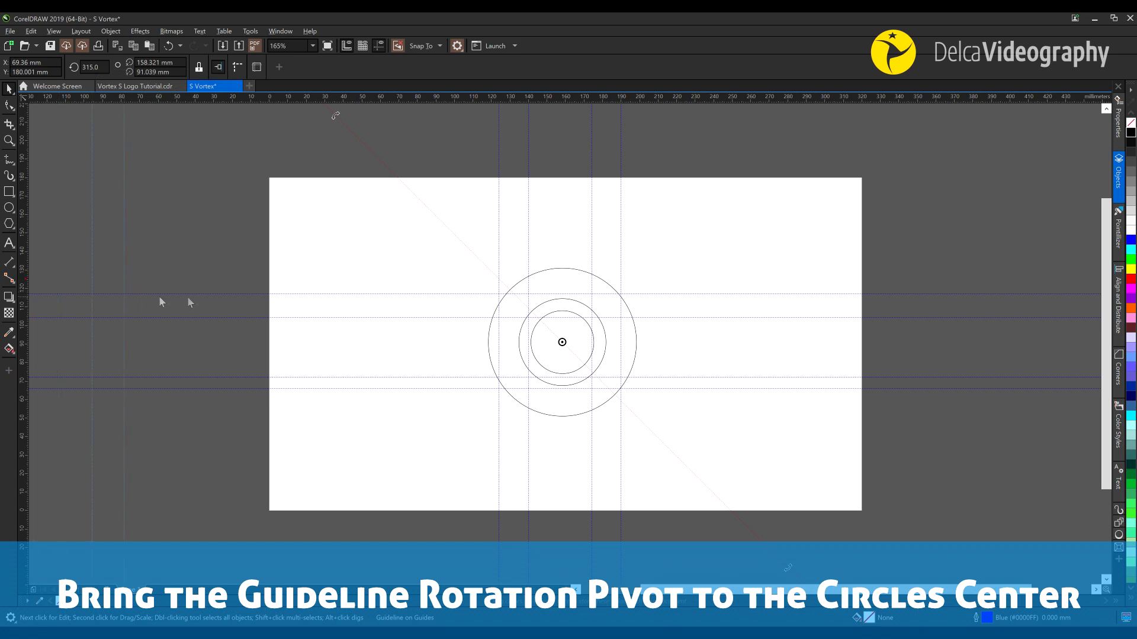
# Rotate another vertical guideline through the circles' centre to 260 degrees, with its rotation pivot at that centre
pyautogui.click(561, 327)
pyautogui.click(562, 328)
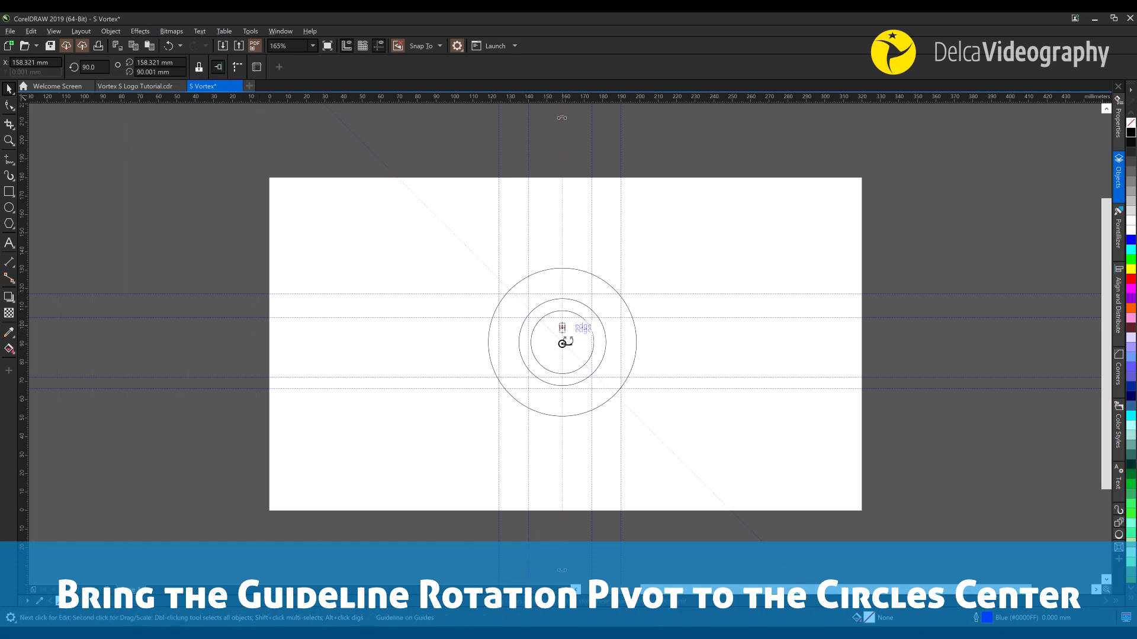
pyautogui.scroll(1, 560, 344)
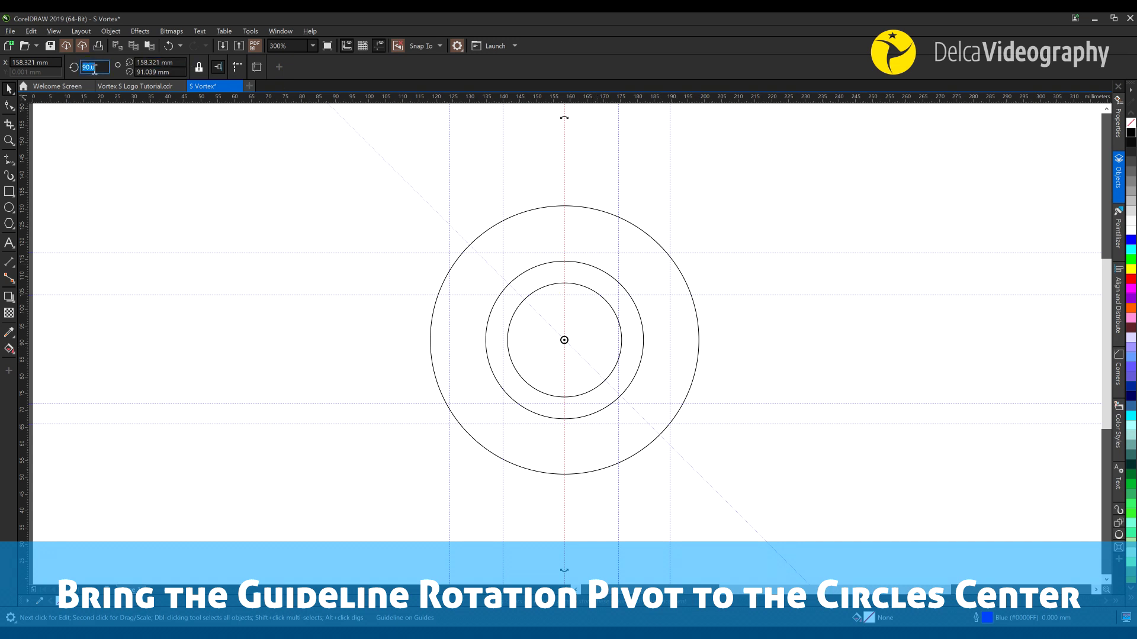
pyautogui.write('260')
pyautogui.press('Return')
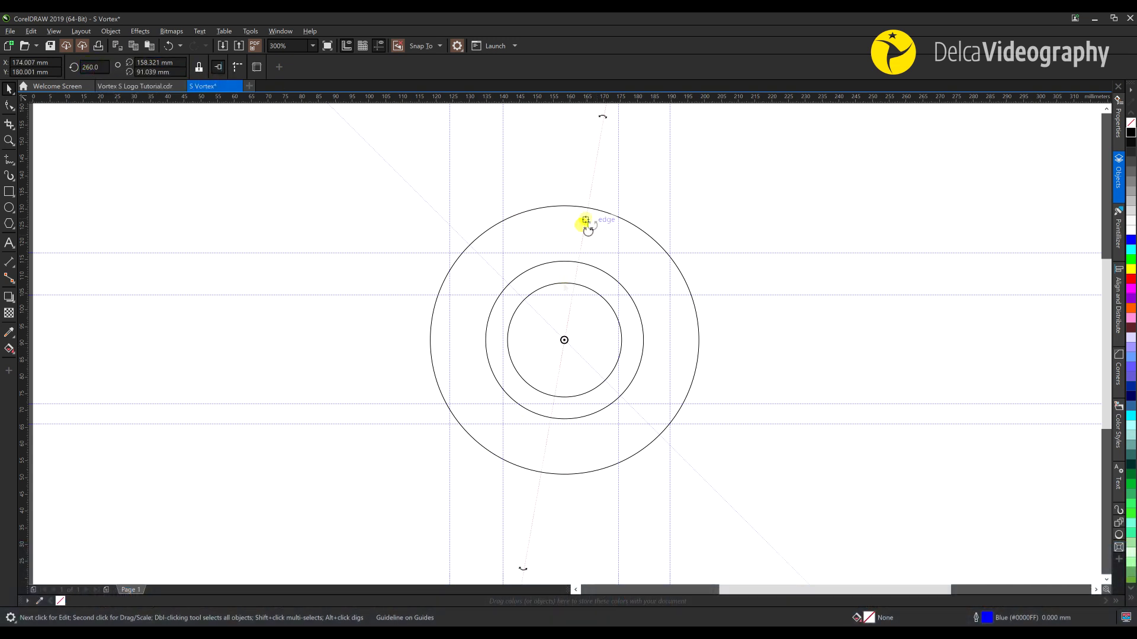
pyautogui.click(820, 231)
# Draw a square from the circles' centre and set its size to 7 mm
pyautogui.click(9, 192)
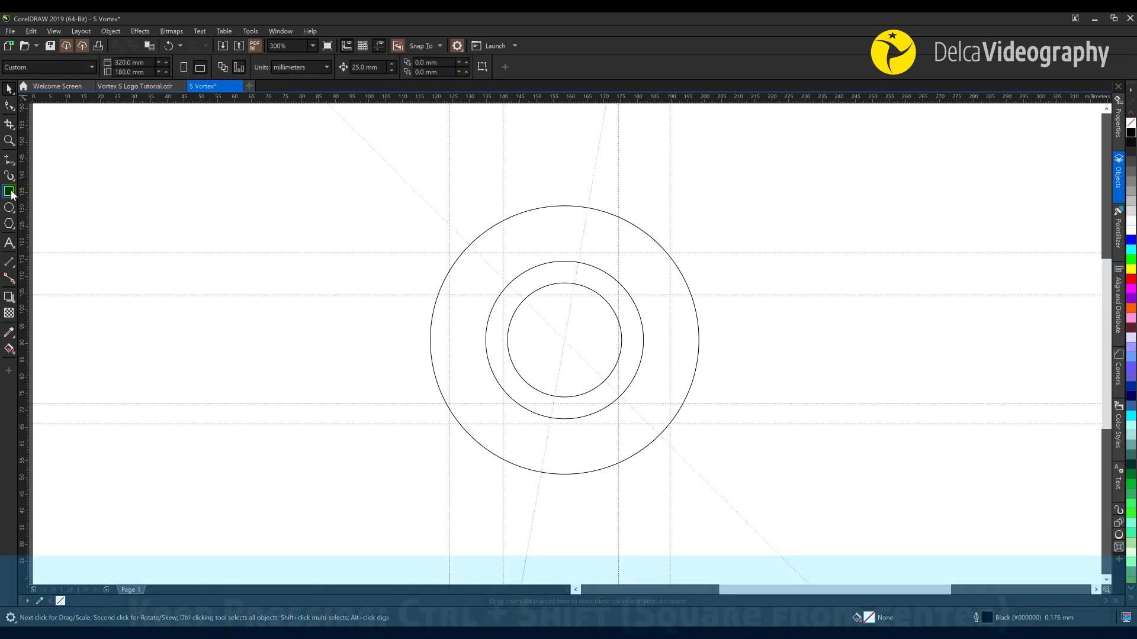
pyautogui.moveTo(564, 340); pyautogui.dragTo(579, 354)
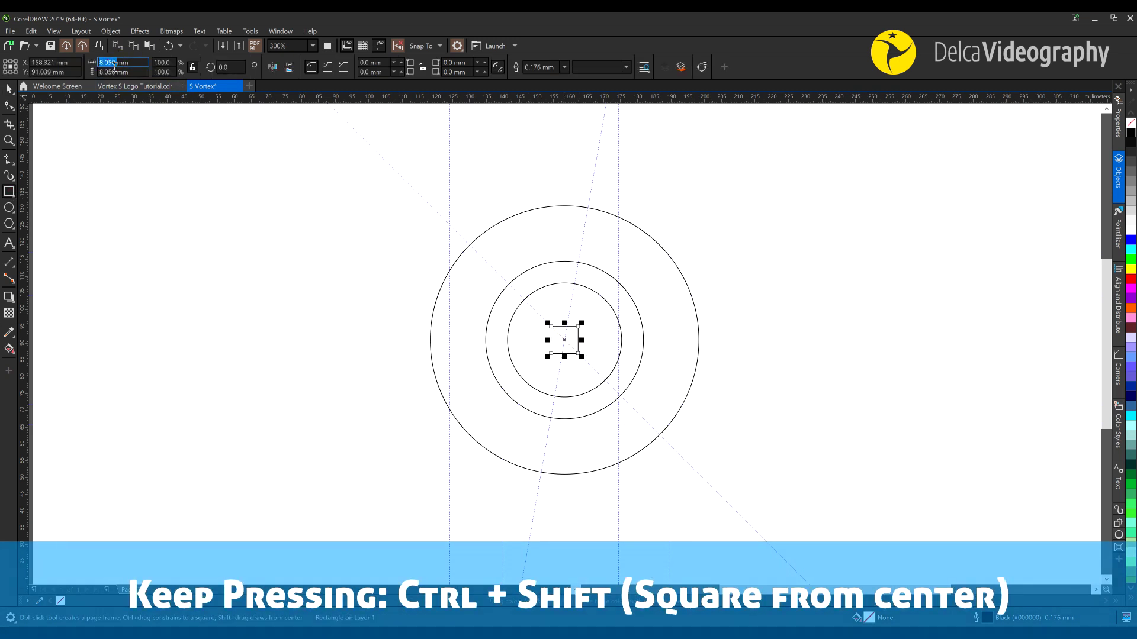
pyautogui.write('7')
pyautogui.press('Return')
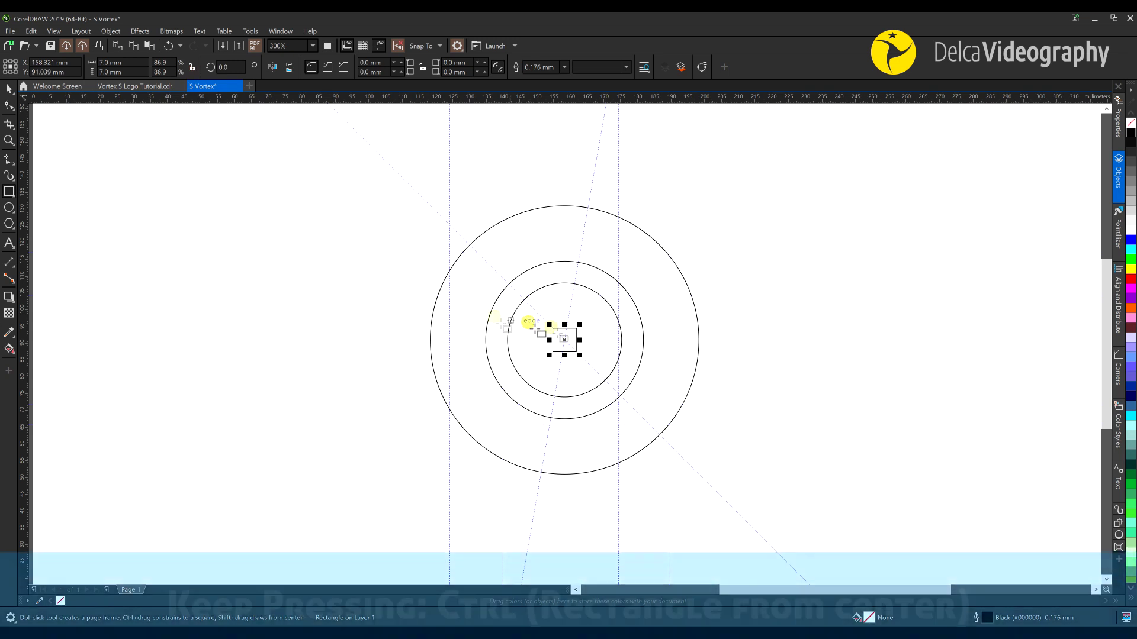
# Draw a rectangle from the circles' centre and set its size to 8 mm wide by 13.5 mm high
pyautogui.click(758, 338)
pyautogui.moveTo(564, 340)
pyautogui.mouseDown()
pyautogui.moveTo(586, 335)
pyautogui.moveTo(580, 319)
pyautogui.mouseUp()
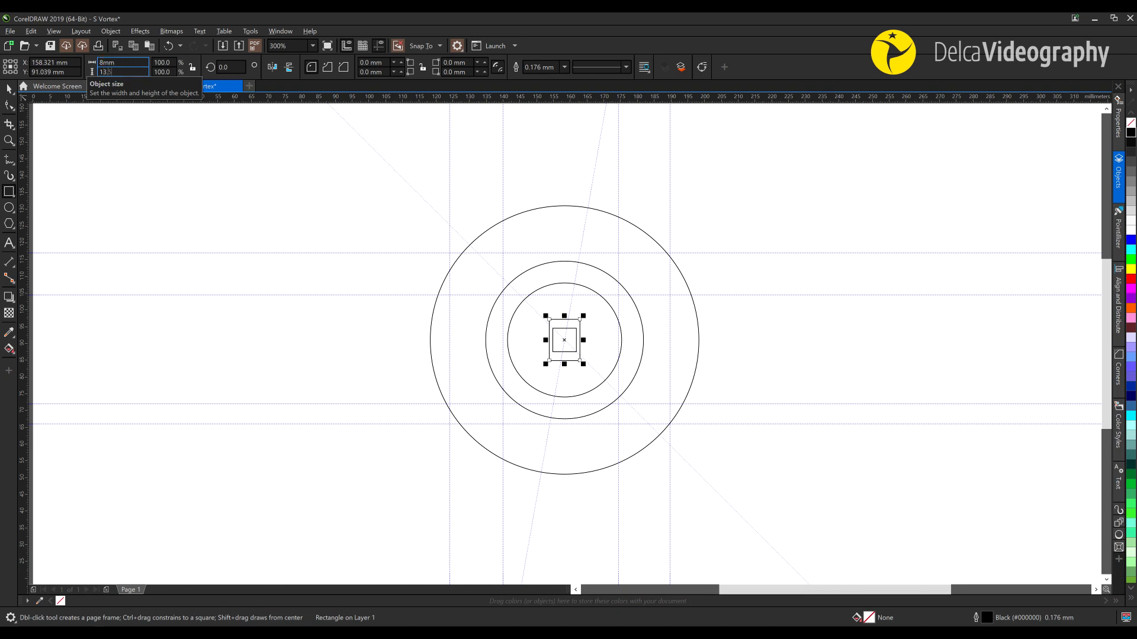
pyautogui.press('Return')
pyautogui.click(737, 359)
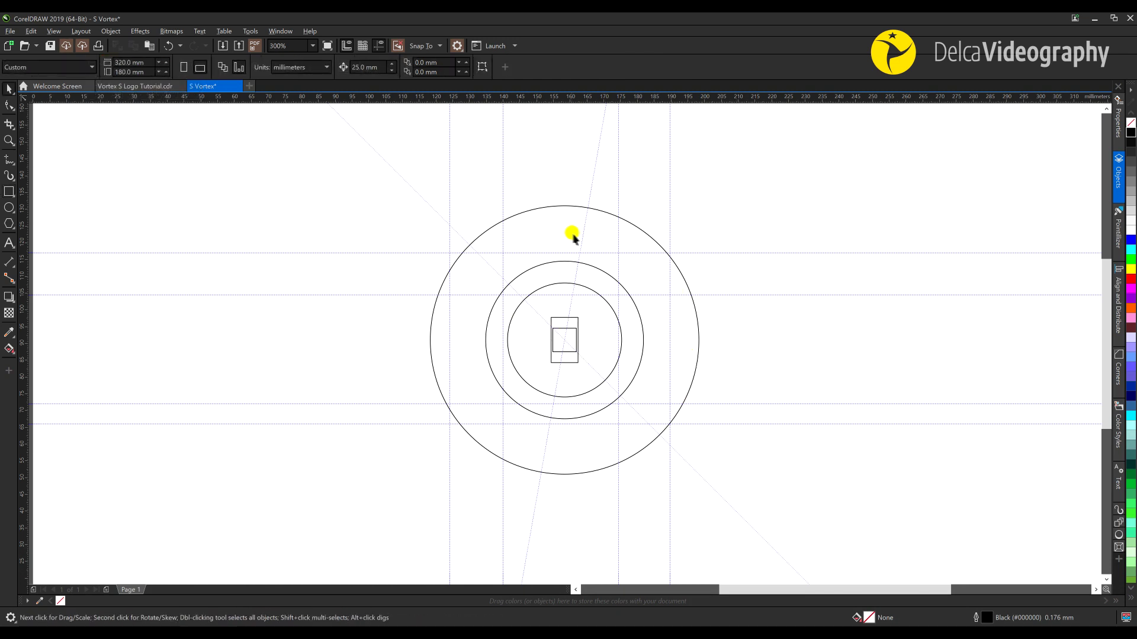
# Draw two straight freehand lines between guideline intersections inside the outer circle, one at its upper left and one at its lower right
pyautogui.click(6, 161)
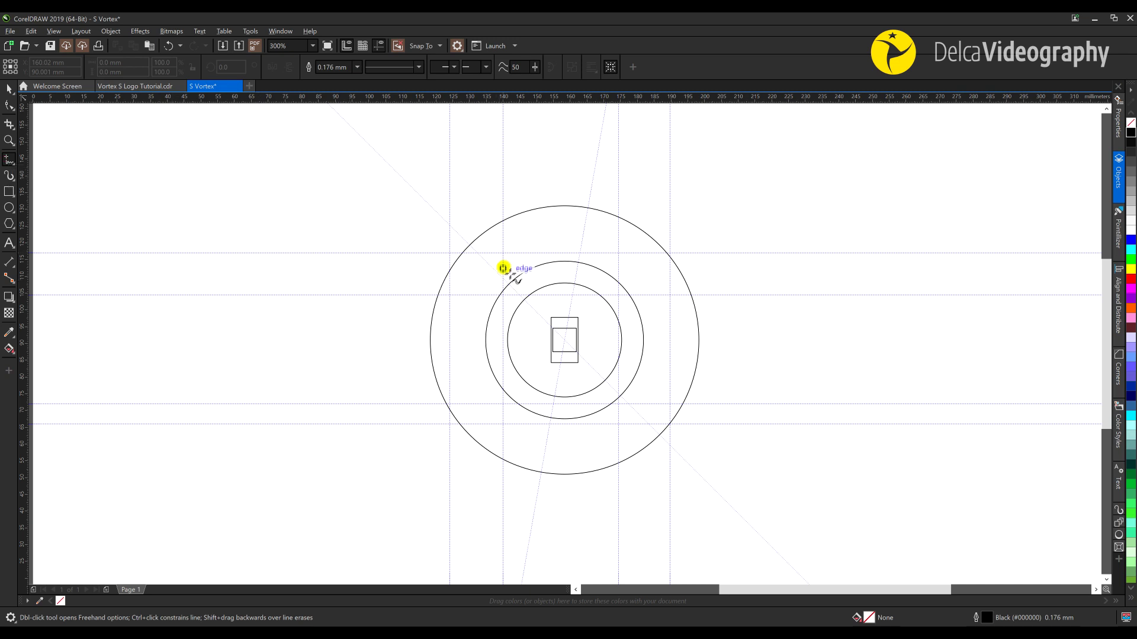
pyautogui.click(449, 294)
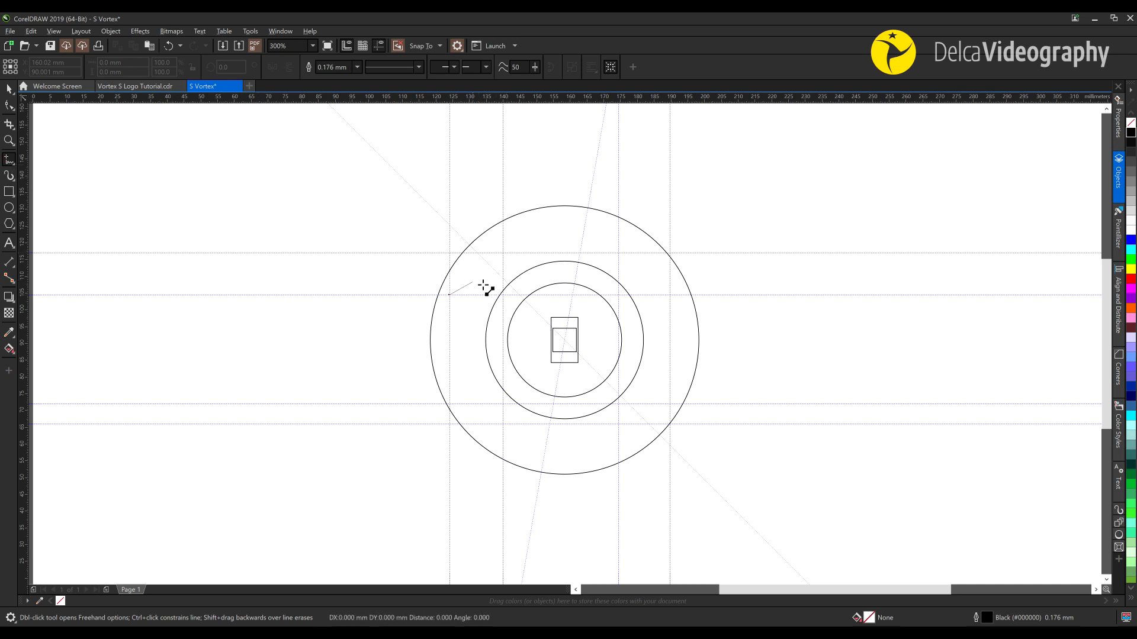
pyautogui.click(502, 253)
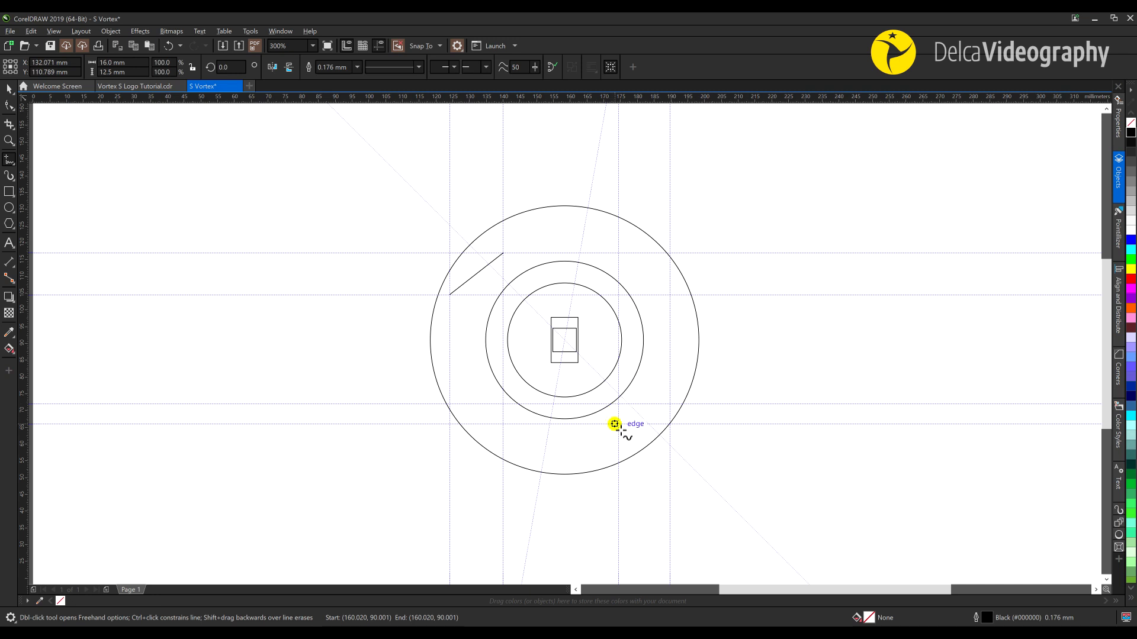
pyautogui.moveTo(623, 431); pyautogui.dragTo(677, 410)
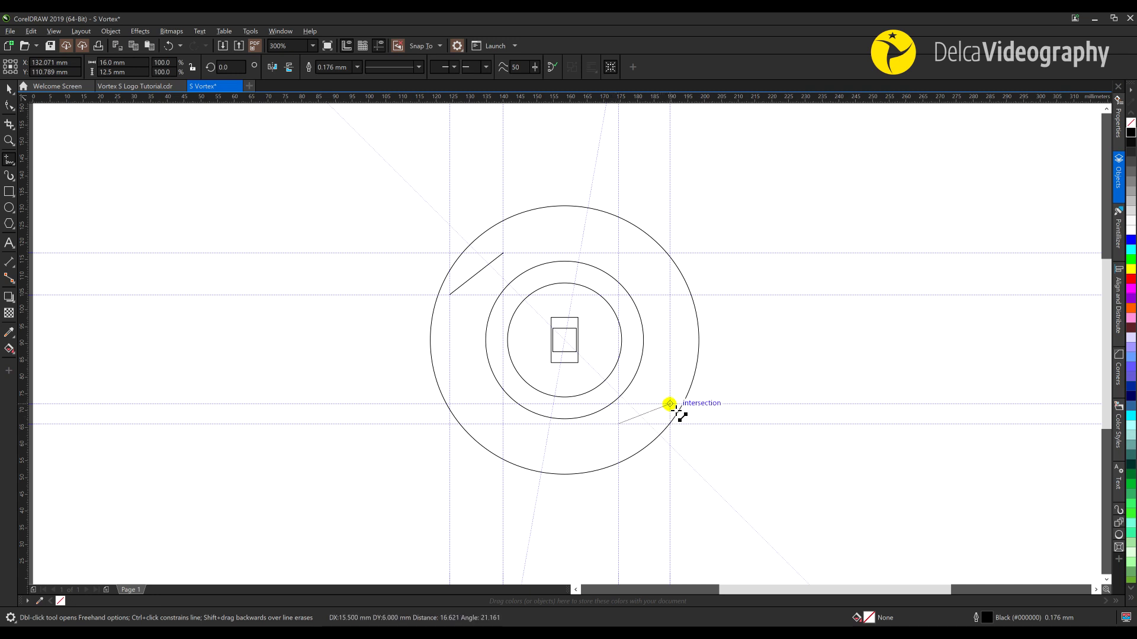
pyautogui.click(669, 403)
pyautogui.press('space')
pyautogui.click(725, 358)
pyautogui.click(651, 412)
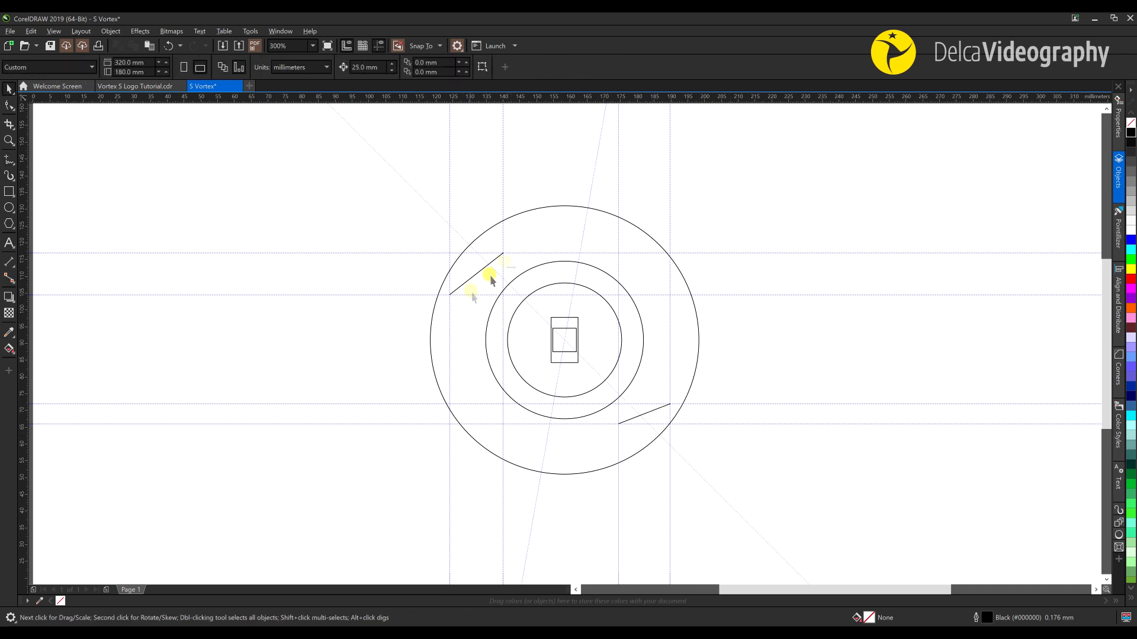
# Draw a polyline from the outer circle's top through the square's upper-right corner to the lower-right crossing of the outer circle and 315-degree guideline
pyautogui.click(9, 160)
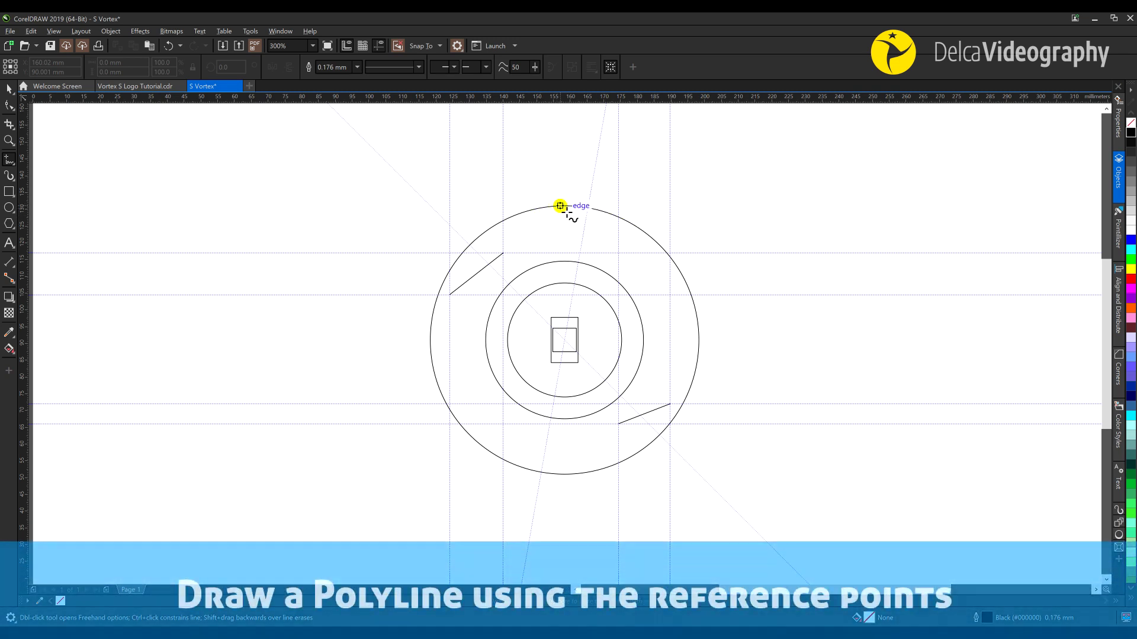
pyautogui.click(11, 166)
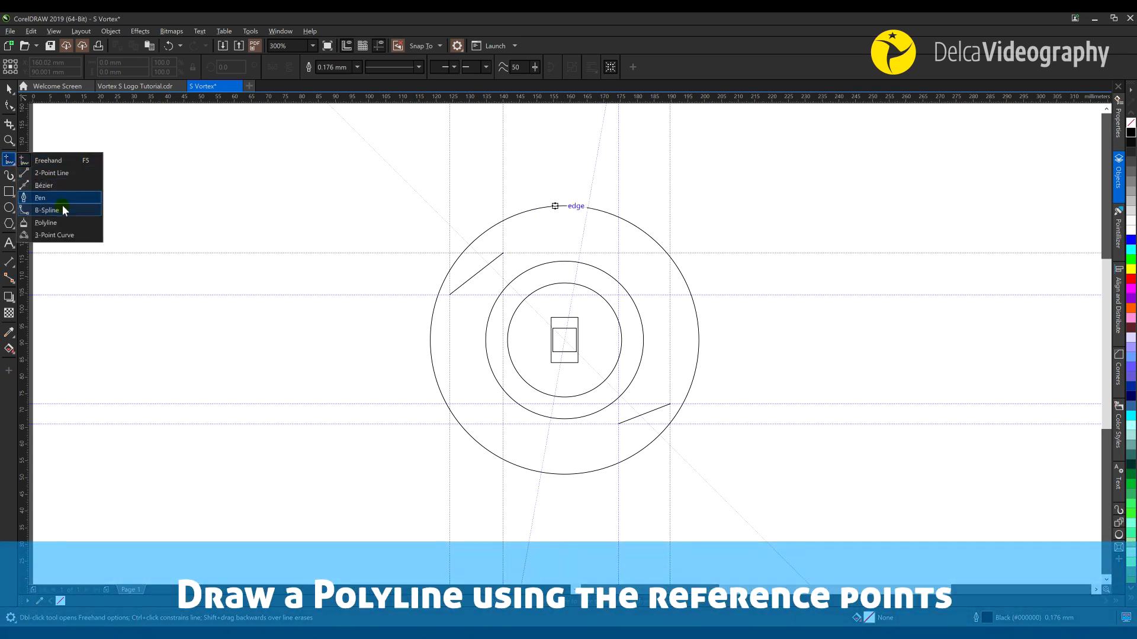
pyautogui.click(81, 225)
pyautogui.click(556, 206)
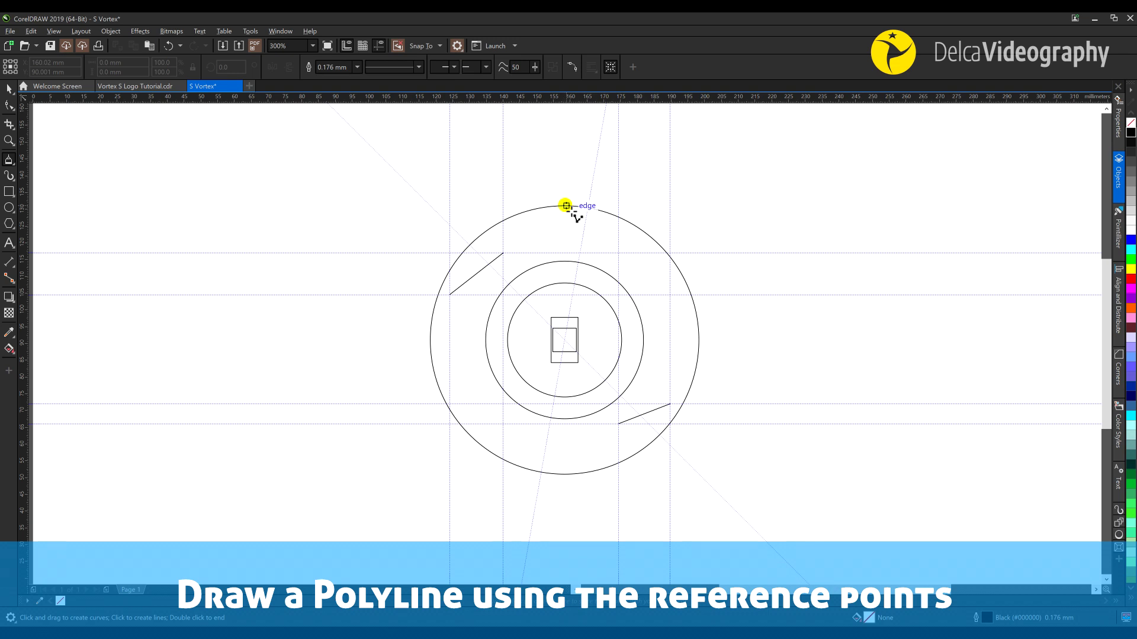
pyautogui.click(565, 206)
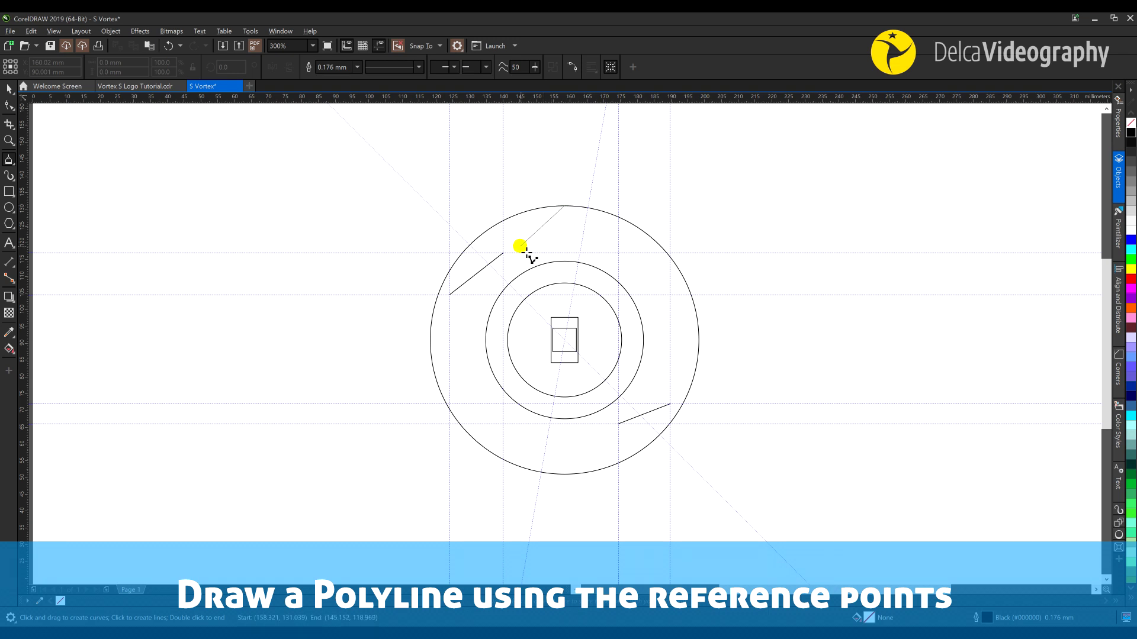
pyautogui.click(582, 335)
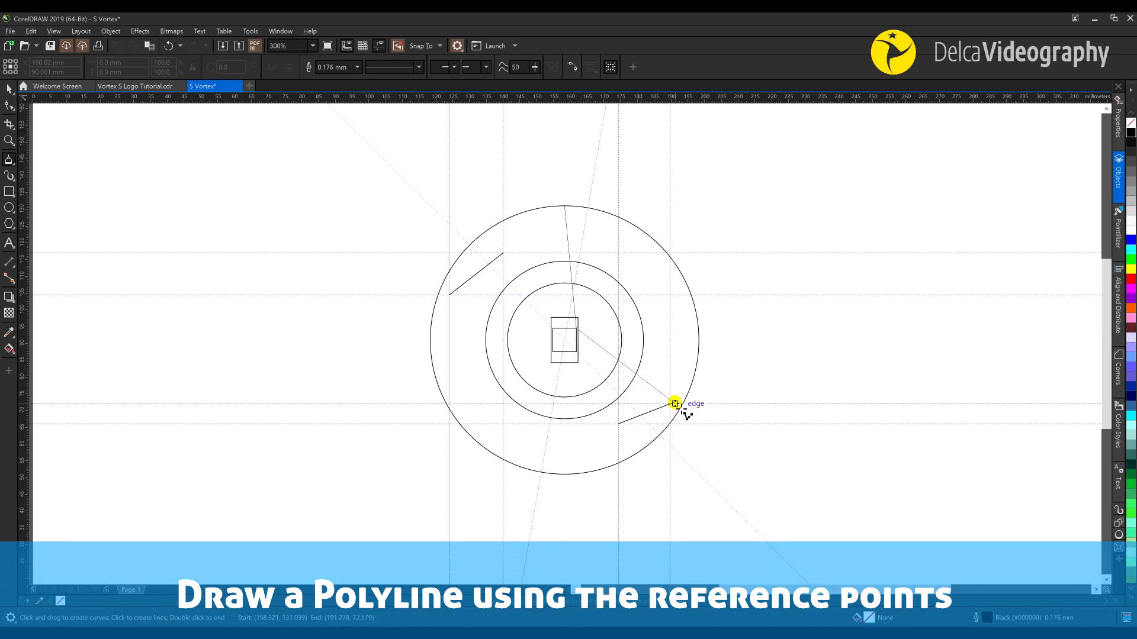
pyautogui.doubleClick(666, 441)
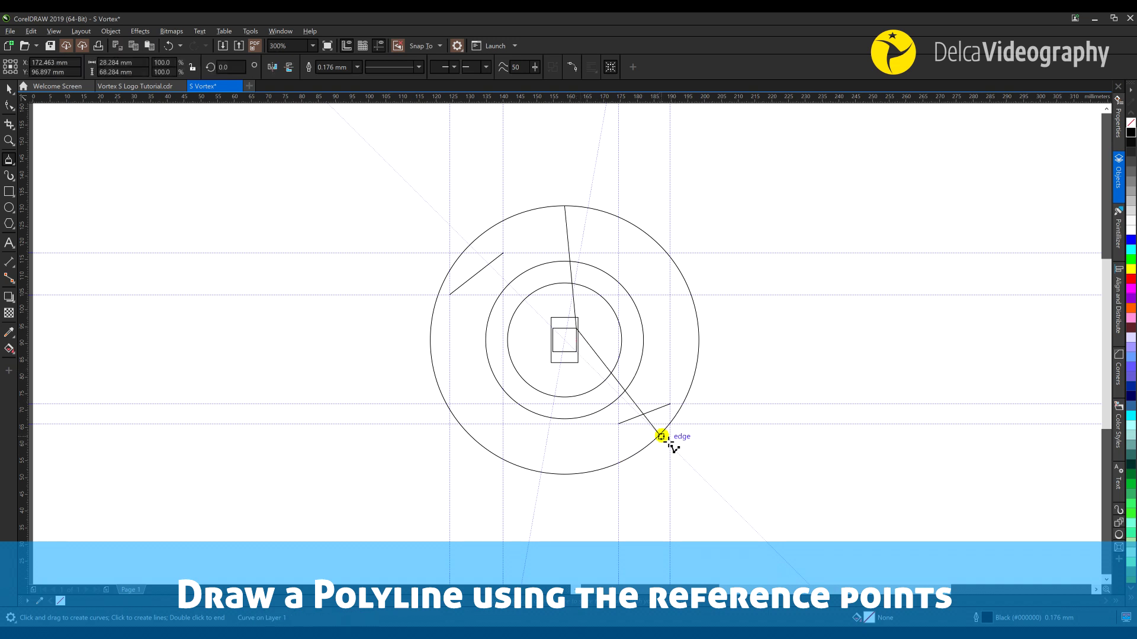
# Set the polyline's outline colour to orange (#FF6600)
pyautogui.scroll(2, 578, 330)
pyautogui.rightClick(1130, 308)
pyautogui.scroll(-4, 584, 284)
pyautogui.scroll(2, 566, 264)
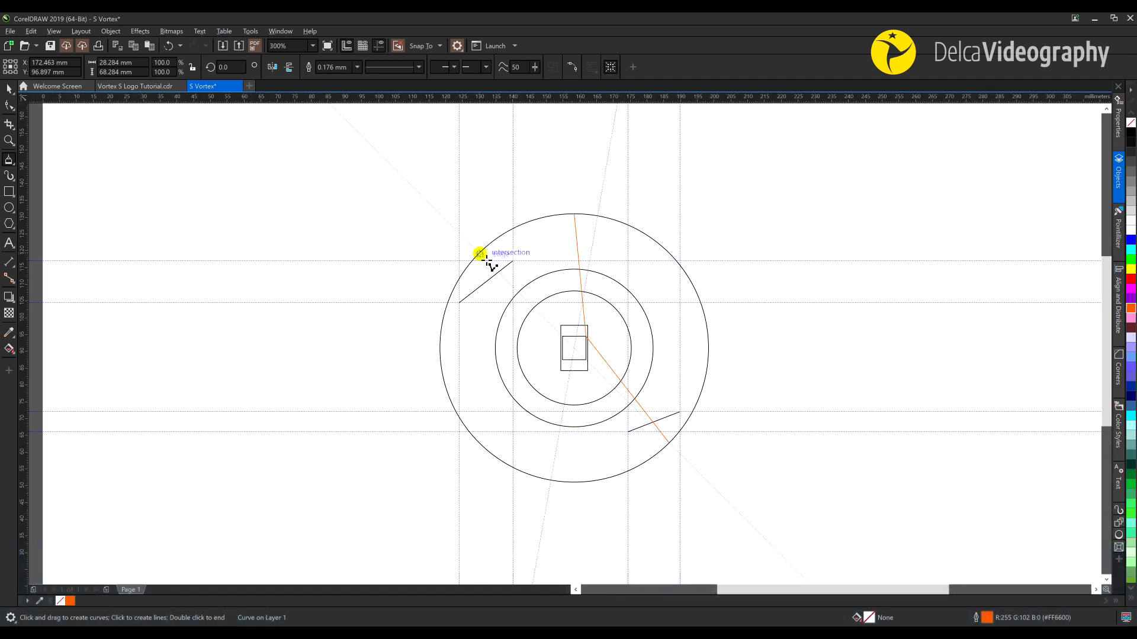
# Draw an orange polyline from the outer circle's upper-left diagonal-guideline crossing through the rectangle's lower-left corner to the outer circle's bottom
pyautogui.moveTo(487, 265); pyautogui.dragTo(567, 379)
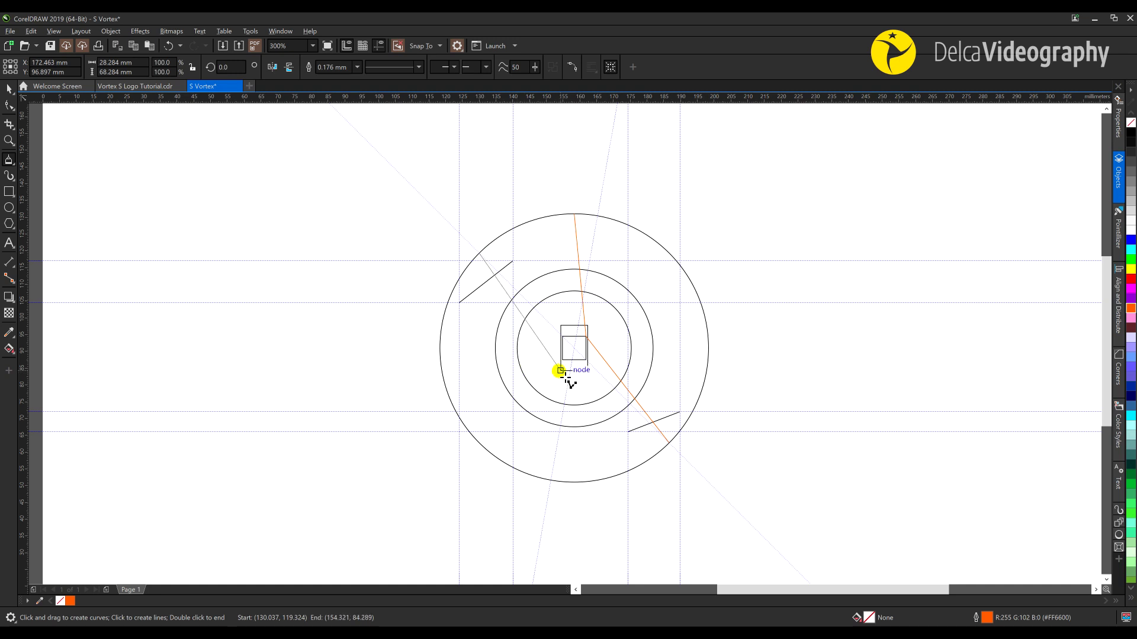
pyautogui.click(551, 482)
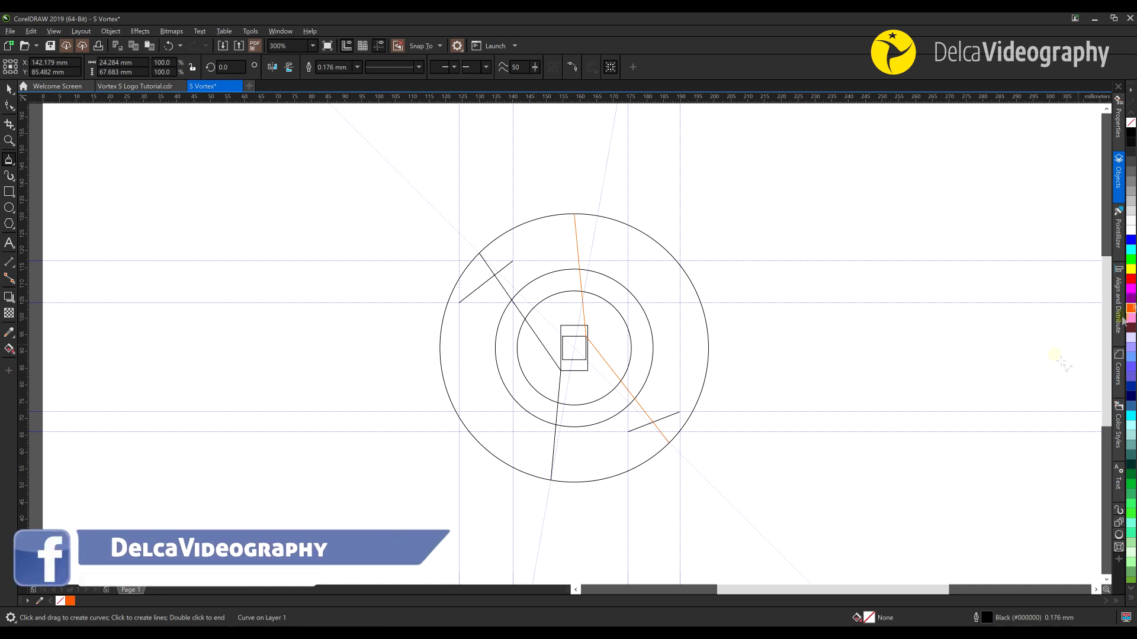
pyautogui.press('space')
pyautogui.click(416, 245)
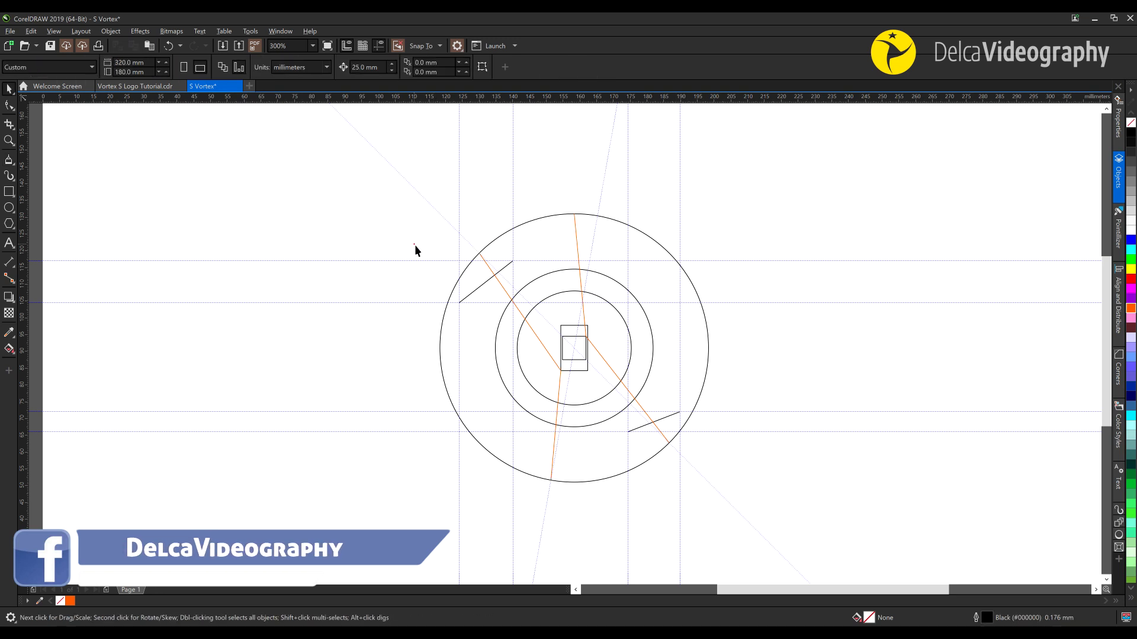
# Select all nodes of the first orange polyline with the Shape tool and convert its segments to curves
pyautogui.click(8, 107)
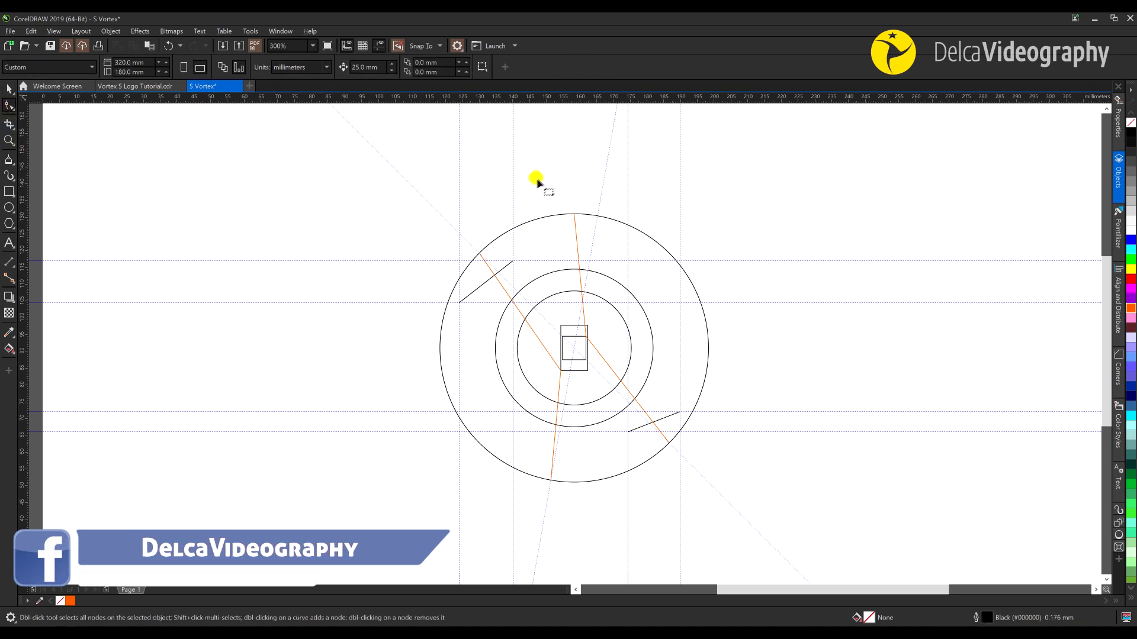
pyautogui.click(573, 227)
pyautogui.moveTo(552, 187); pyautogui.dragTo(675, 447)
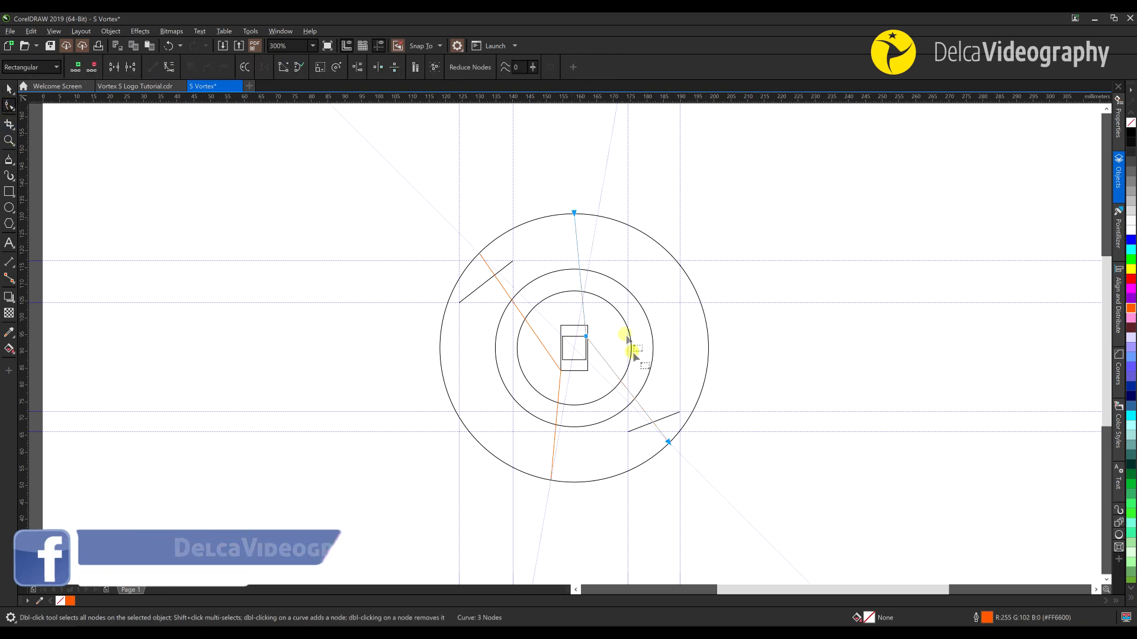
pyautogui.rightClick(610, 323)
pyautogui.click(648, 397)
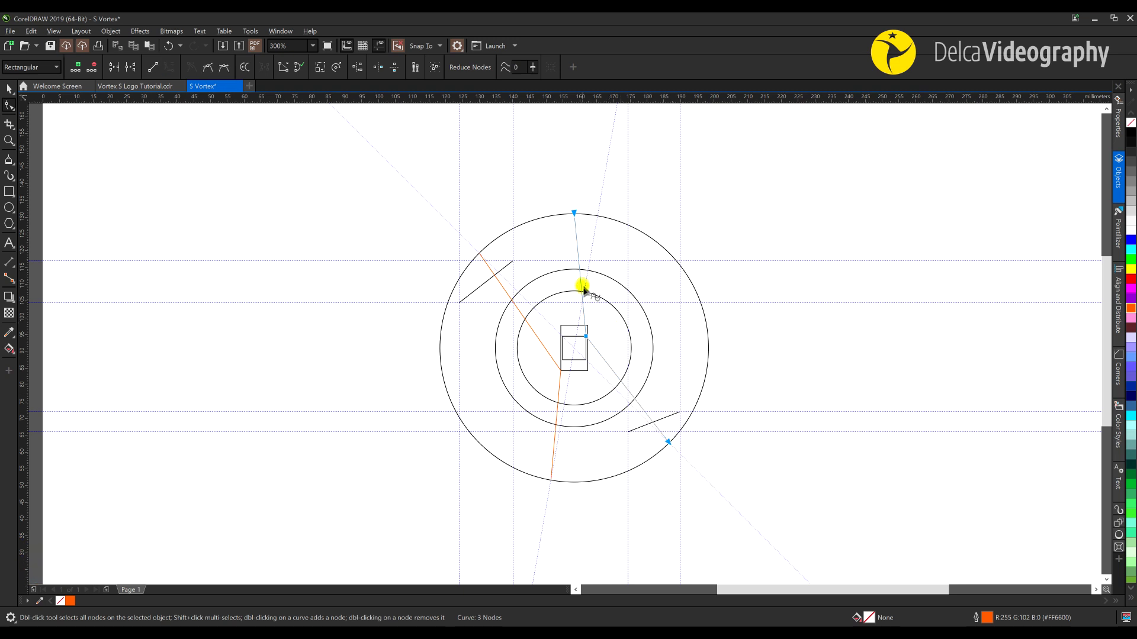
# Bend the first orange curve's two segments and adjust their handles to pass through the upper-right ends of the two straight lines
pyautogui.moveTo(580, 276); pyautogui.dragTo(515, 261)
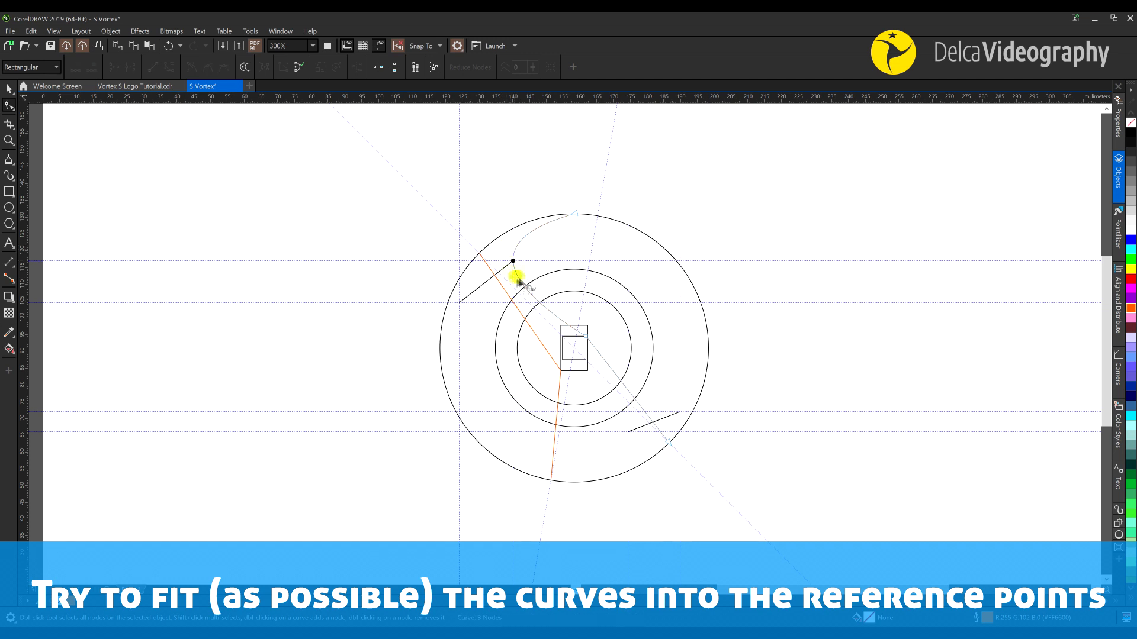
pyautogui.scroll(1, 513, 252)
pyautogui.click(635, 175)
pyautogui.moveTo(454, 230); pyautogui.dragTo(466, 206)
pyautogui.moveTo(483, 310); pyautogui.dragTo(470, 369)
pyautogui.moveTo(466, 206); pyautogui.dragTo(469, 181)
pyautogui.moveTo(763, 549); pyautogui.dragTo(890, 406)
pyautogui.moveTo(793, 324); pyautogui.dragTo(805, 314)
pyautogui.moveTo(472, 255); pyautogui.dragTo(471, 271)
pyautogui.moveTo(805, 316); pyautogui.dragTo(810, 325)
pyautogui.moveTo(889, 408); pyautogui.dragTo(884, 414)
pyautogui.moveTo(670, 182); pyautogui.dragTo(662, 285)
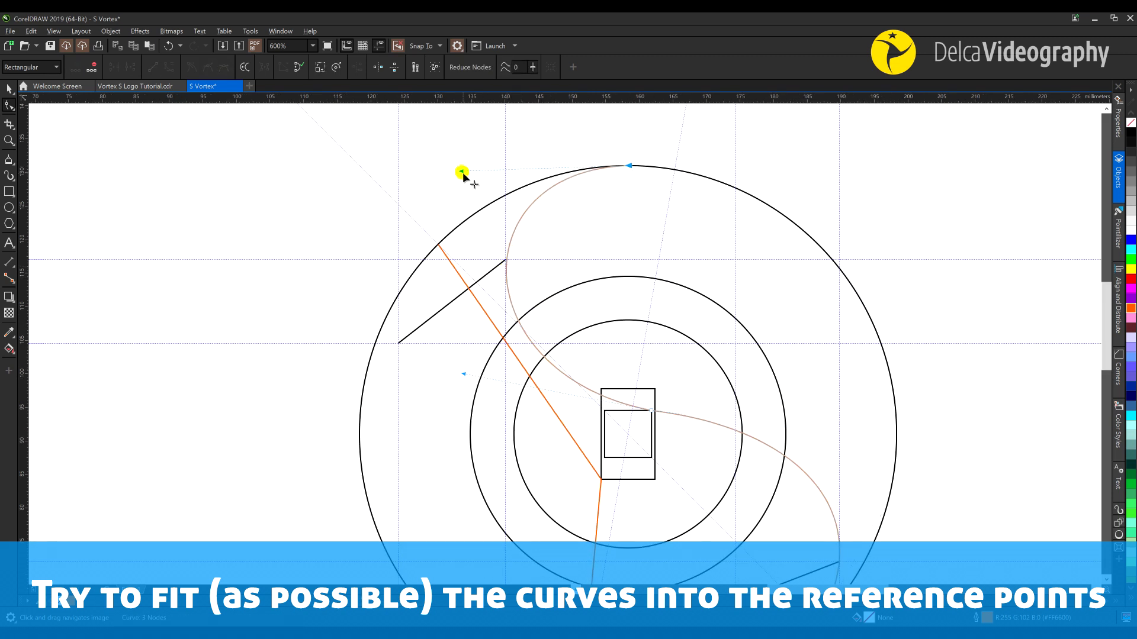
pyautogui.moveTo(460, 166); pyautogui.dragTo(460, 167)
# Make the first orange curve's middle node smooth and refine the handle at its lower end
pyautogui.rightClick(651, 411)
pyautogui.click(681, 512)
pyautogui.moveTo(536, 363); pyautogui.dragTo(484, 213)
pyautogui.moveTo(827, 368); pyautogui.dragTo(826, 373)
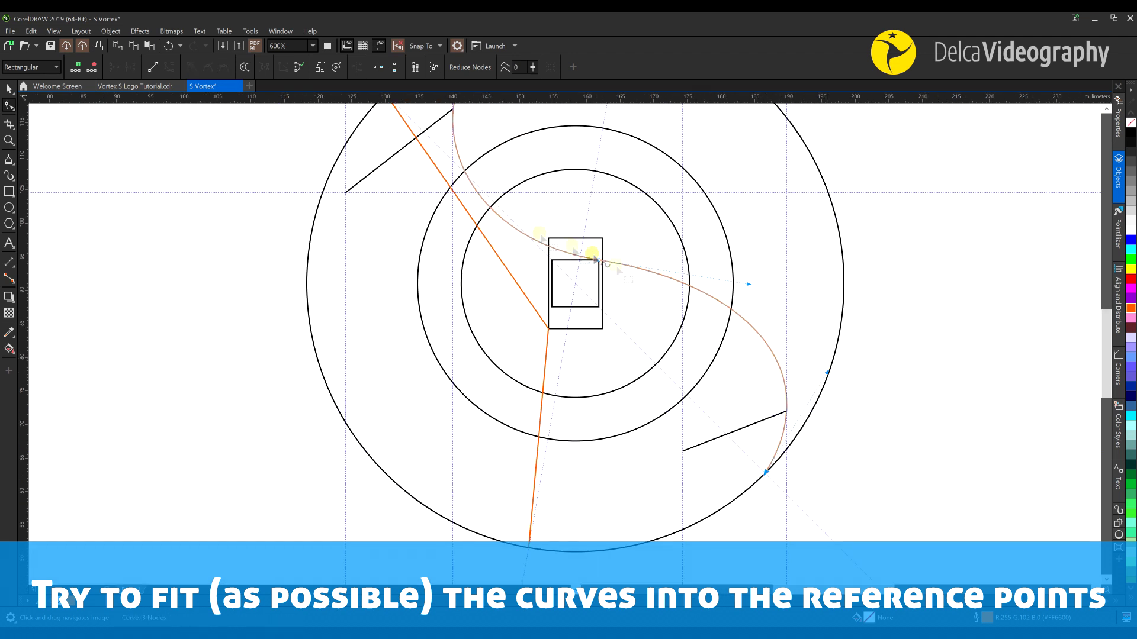
# Select the nodes of the second orange polyline and convert its segments to curves
pyautogui.scroll(-1, 572, 346)
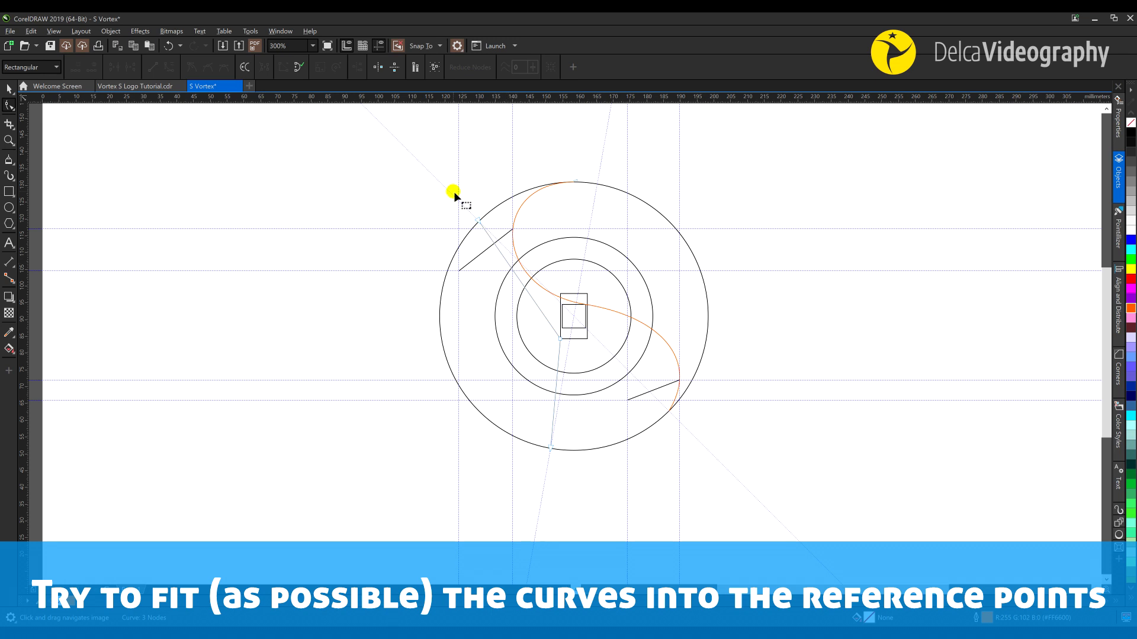
pyautogui.moveTo(452, 190); pyautogui.dragTo(518, 335)
pyautogui.rightClick(523, 329)
pyautogui.click(555, 399)
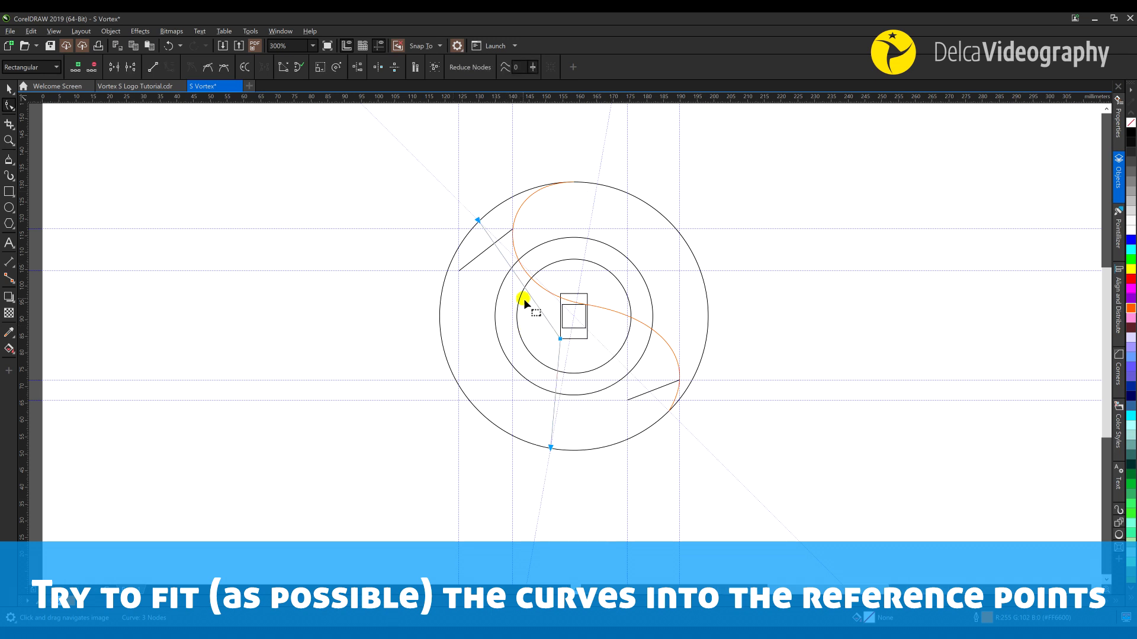
# Bend the second orange curve's upper and lower segments through the lower-left ends of the two straight lines
pyautogui.scroll(2, 523, 298)
pyautogui.moveTo(521, 261); pyautogui.dragTo(552, 338)
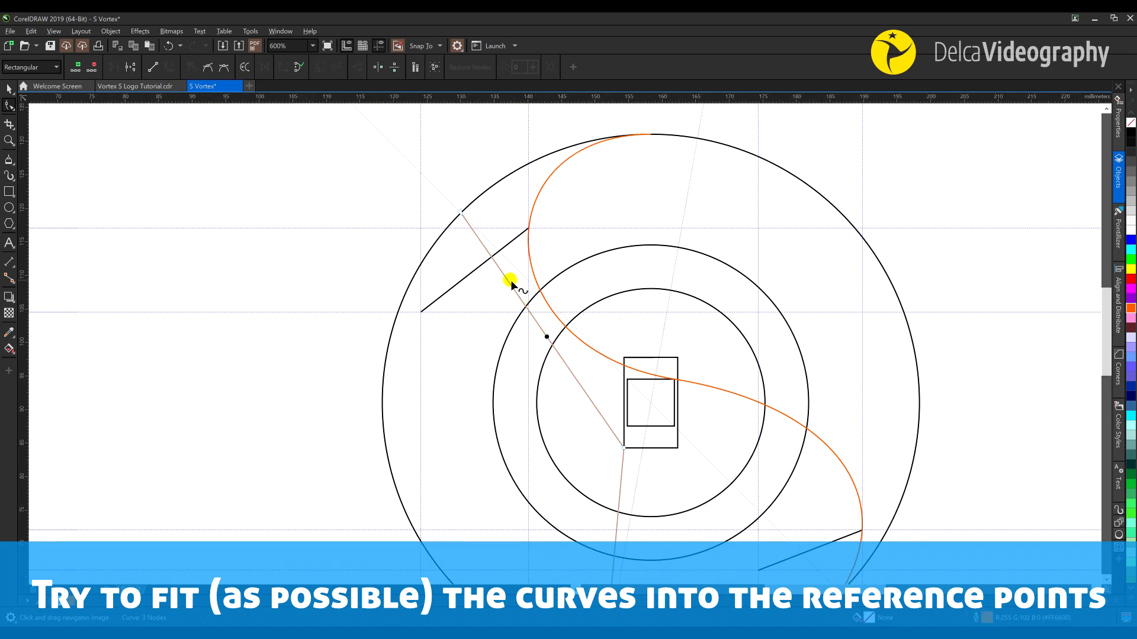
pyautogui.moveTo(505, 277); pyautogui.dragTo(421, 313)
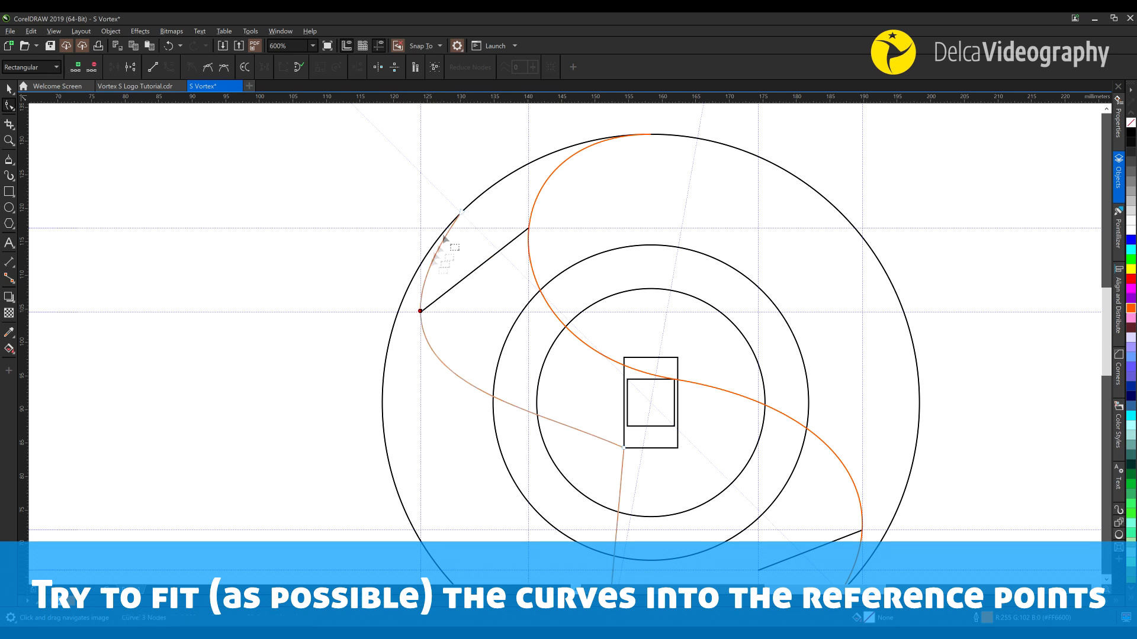
pyautogui.moveTo(509, 402); pyautogui.dragTo(548, 311)
pyautogui.moveTo(611, 414); pyautogui.dragTo(726, 419)
pyautogui.click(603, 527)
pyautogui.moveTo(762, 458); pyautogui.dragTo(834, 490)
pyautogui.moveTo(768, 384); pyautogui.dragTo(770, 371)
pyautogui.moveTo(511, 304); pyautogui.dragTo(502, 286)
# Make the second orange curve's middle node smooth and refit its lower segment to the guideline intersection
pyautogui.rightClick(621, 309)
pyautogui.click(650, 411)
pyautogui.click(756, 432)
pyautogui.click(605, 527)
pyautogui.moveTo(833, 493); pyautogui.dragTo(832, 495)
# Fine-tune the handles at the first curve's lower end and the second curve's upper end to fit the straight lines' endpoints
pyautogui.click(838, 454)
pyautogui.moveTo(900, 355); pyautogui.dragTo(898, 366)
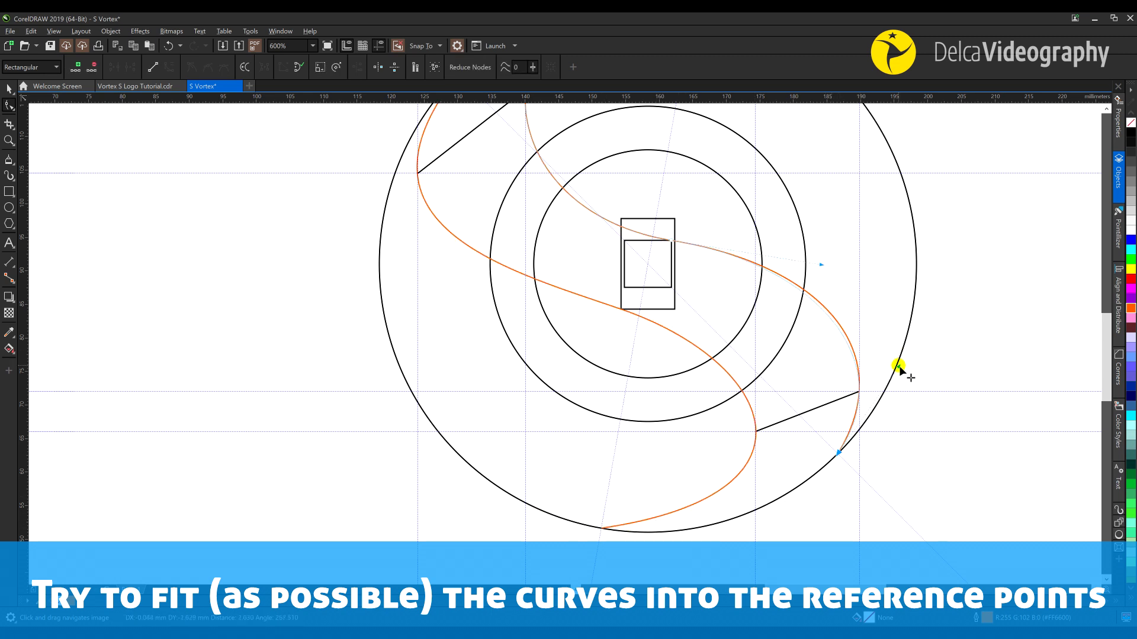
pyautogui.moveTo(468, 125); pyautogui.dragTo(485, 264)
pyautogui.click(475, 212)
pyautogui.moveTo(356, 363); pyautogui.dragTo(358, 354)
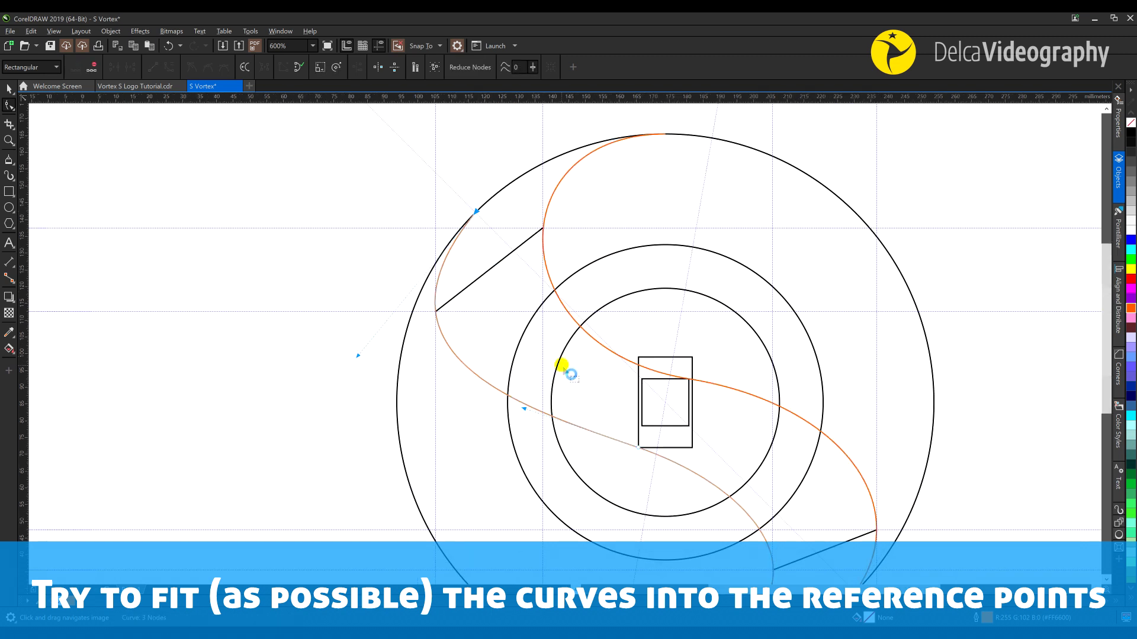
pyautogui.scroll(-1, 562, 365)
pyautogui.press('space')
pyautogui.click(769, 425)
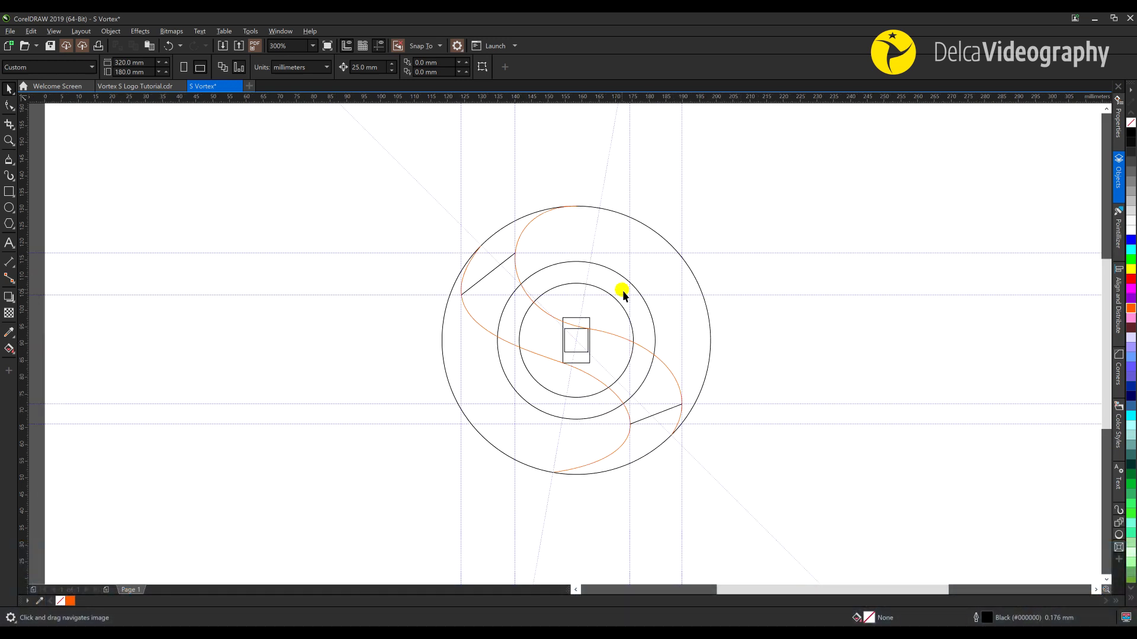
# Draw a short straight freehand line from the upper orange curve, left of the rectangle, up to the middle circle
pyautogui.scroll(2, 574, 346)
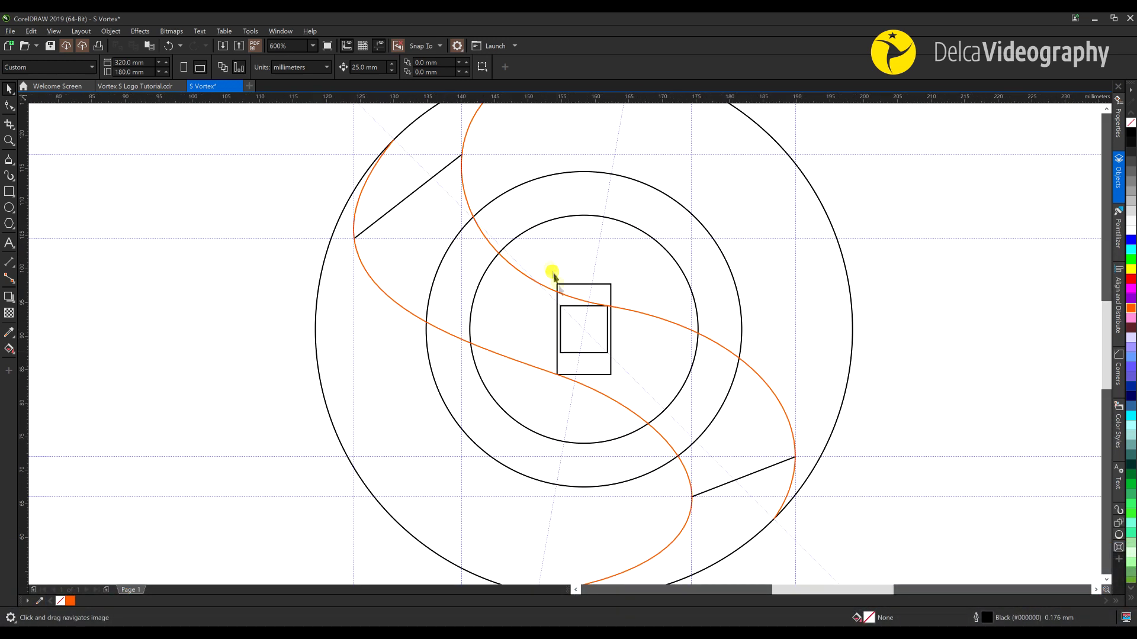
pyautogui.click(10, 160)
pyautogui.click(39, 160)
pyautogui.scroll(-3, 557, 385)
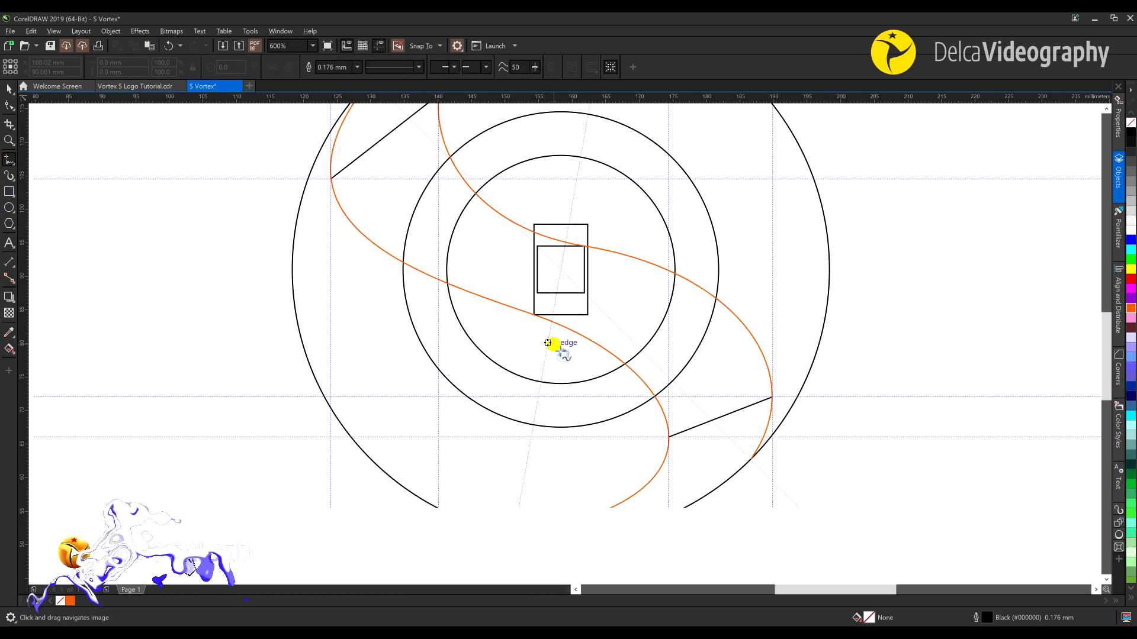
pyautogui.scroll(1, 515, 243)
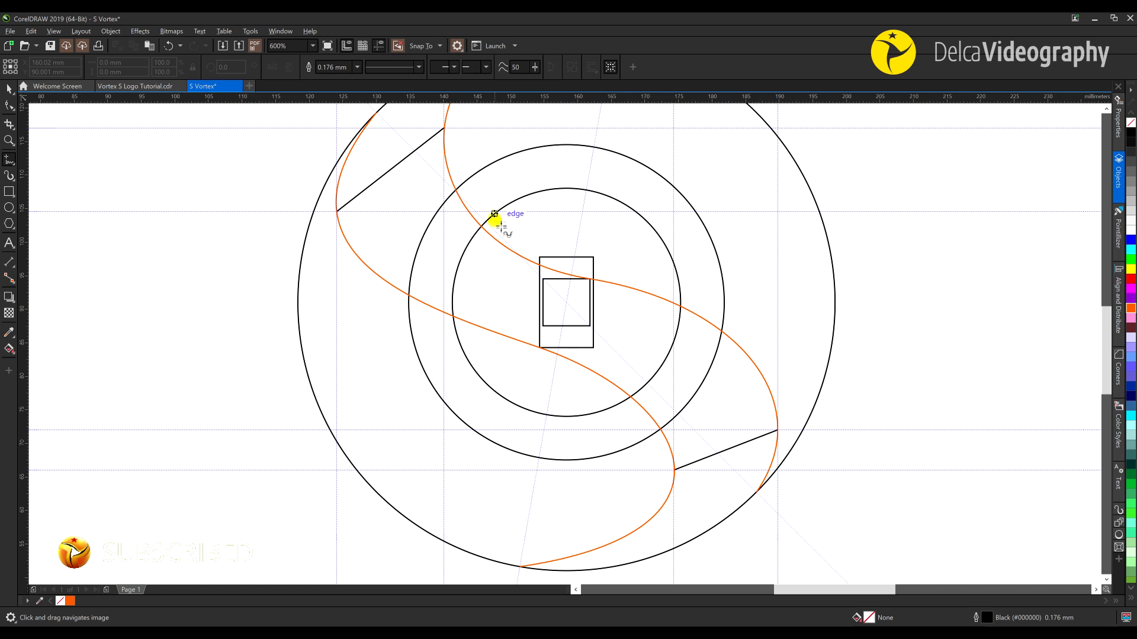
pyautogui.click(512, 249)
pyautogui.click(498, 160)
# Convert the short line between the upper orange curve and the middle circle to a curve and bow it left
pyautogui.click(10, 105)
pyautogui.click(502, 186)
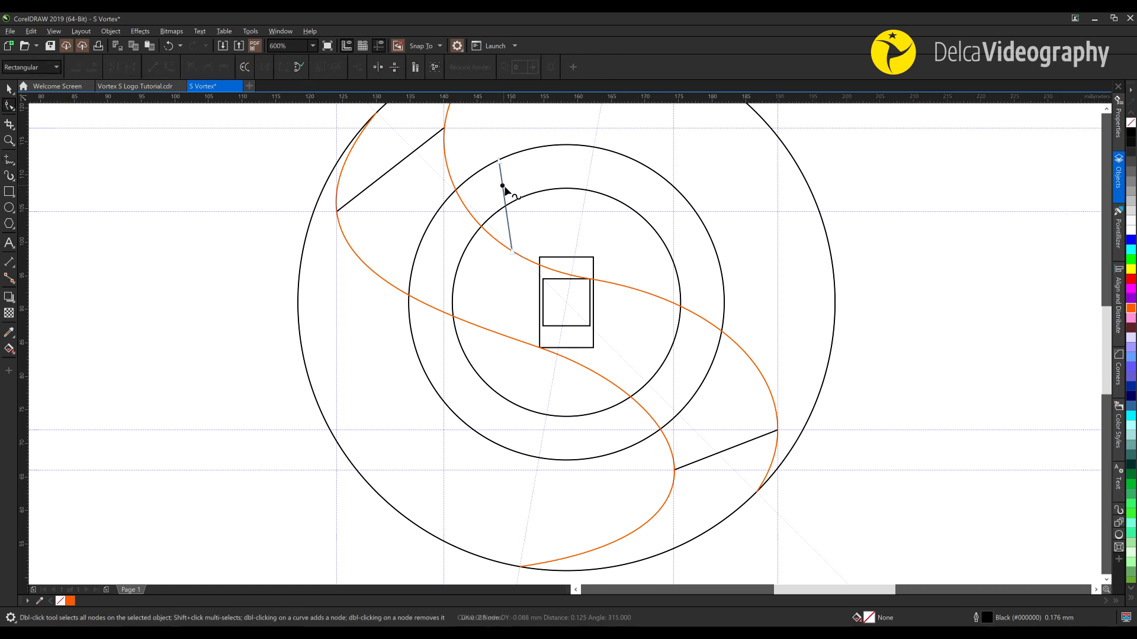
pyautogui.rightClick(502, 191)
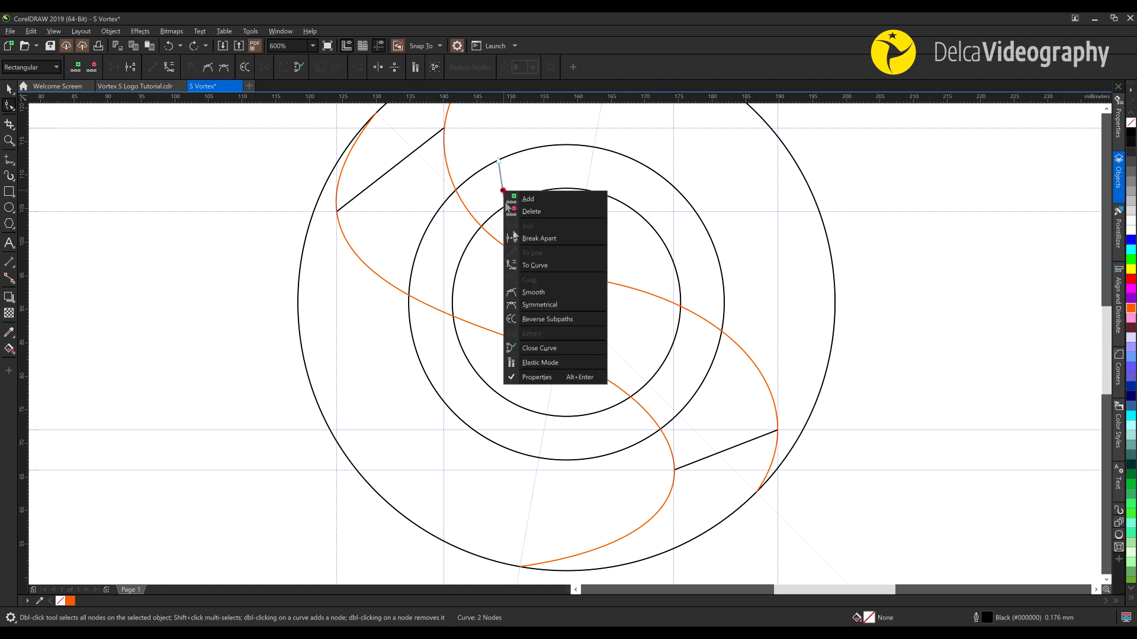
pyautogui.click(535, 265)
pyautogui.moveTo(506, 205); pyautogui.dragTo(466, 176)
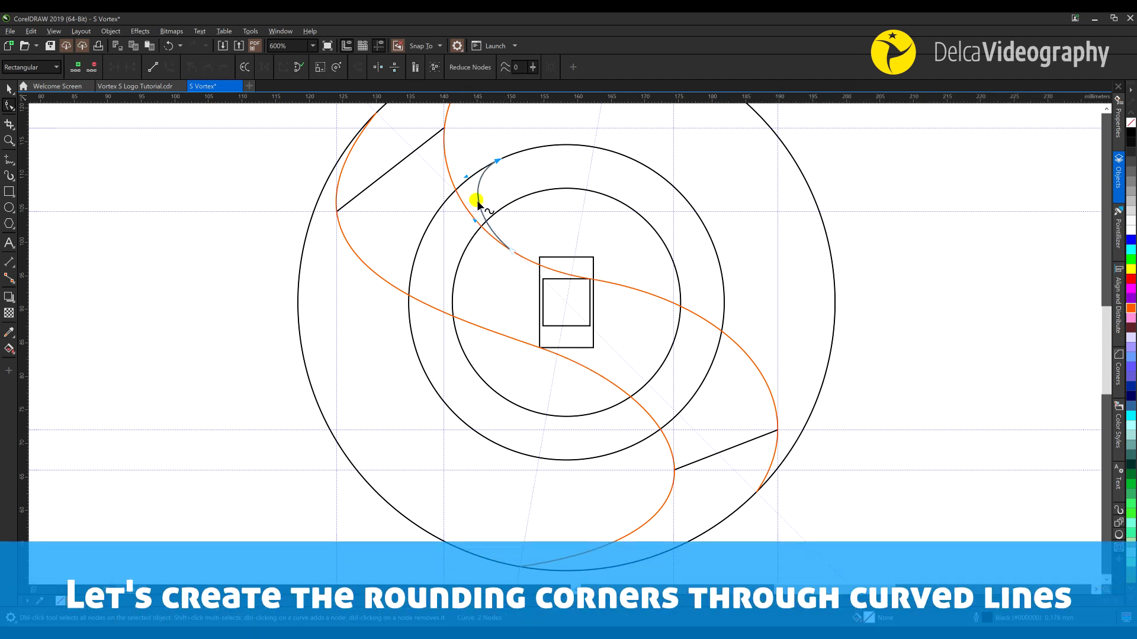
# Fine-tune the arc's two handles so it blends tangentially into the upper orange curve and the middle circle
pyautogui.scroll(2, 497, 233)
pyautogui.moveTo(614, 394); pyautogui.dragTo(615, 393)
pyautogui.moveTo(539, 330); pyautogui.dragTo(538, 335)
pyautogui.moveTo(511, 241); pyautogui.dragTo(593, 203)
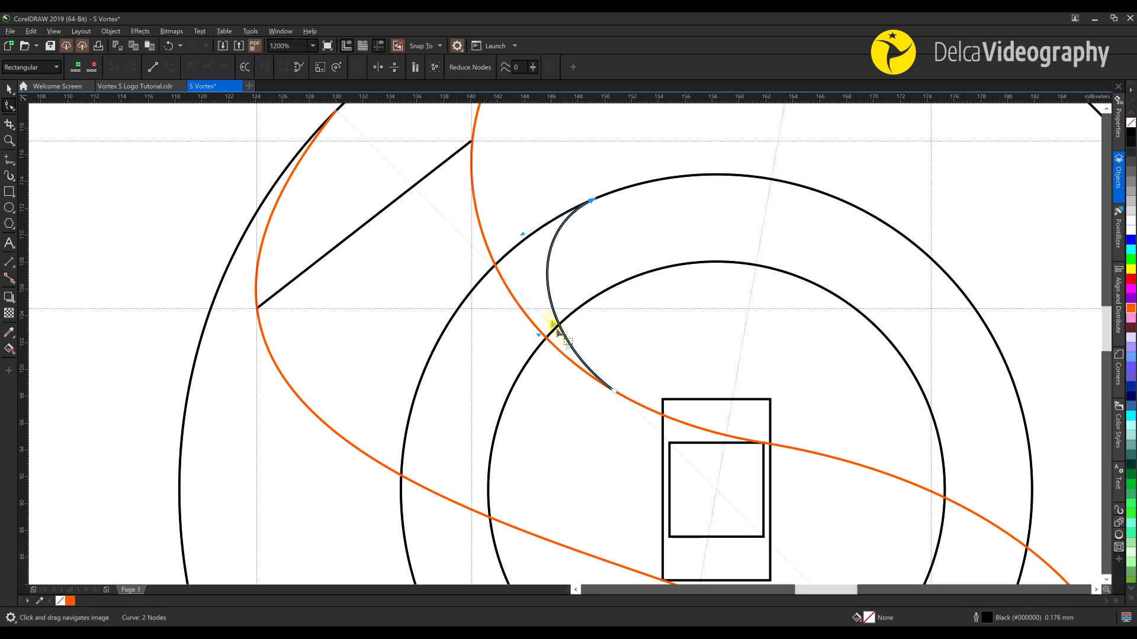
pyautogui.scroll(-2, 546, 195)
pyautogui.press('space')
pyautogui.click(800, 315)
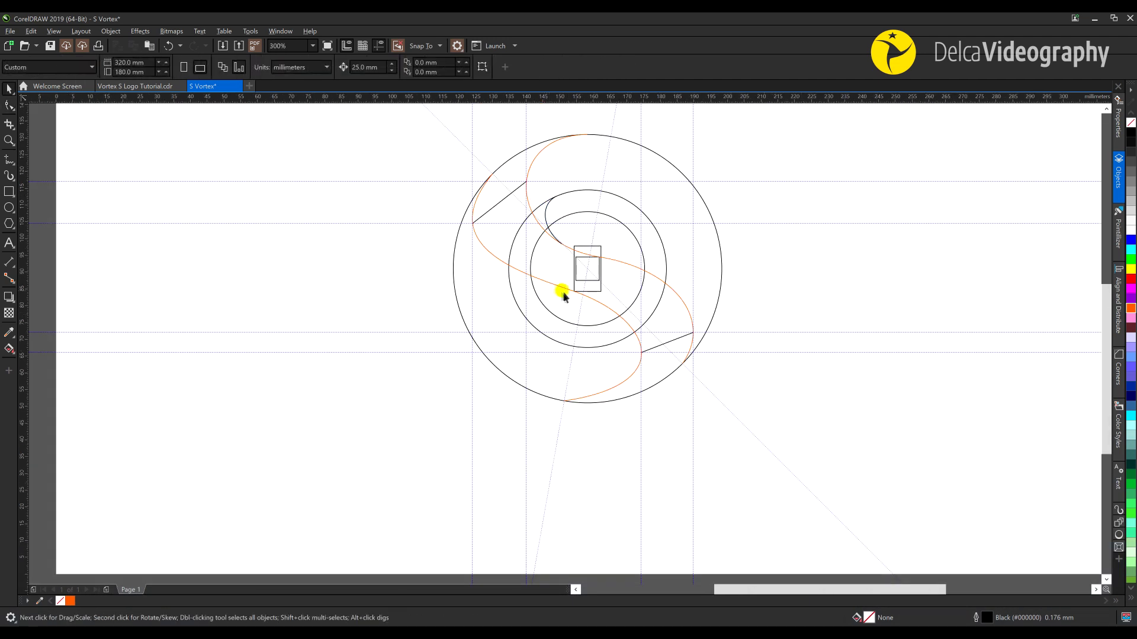
# Draw a short freehand line about 8 mm high from the inner circle's lower edge up to the lower orange curve
pyautogui.scroll(1, 566, 267)
pyautogui.moveTo(568, 268); pyautogui.dragTo(558, 306)
pyautogui.click(9, 160)
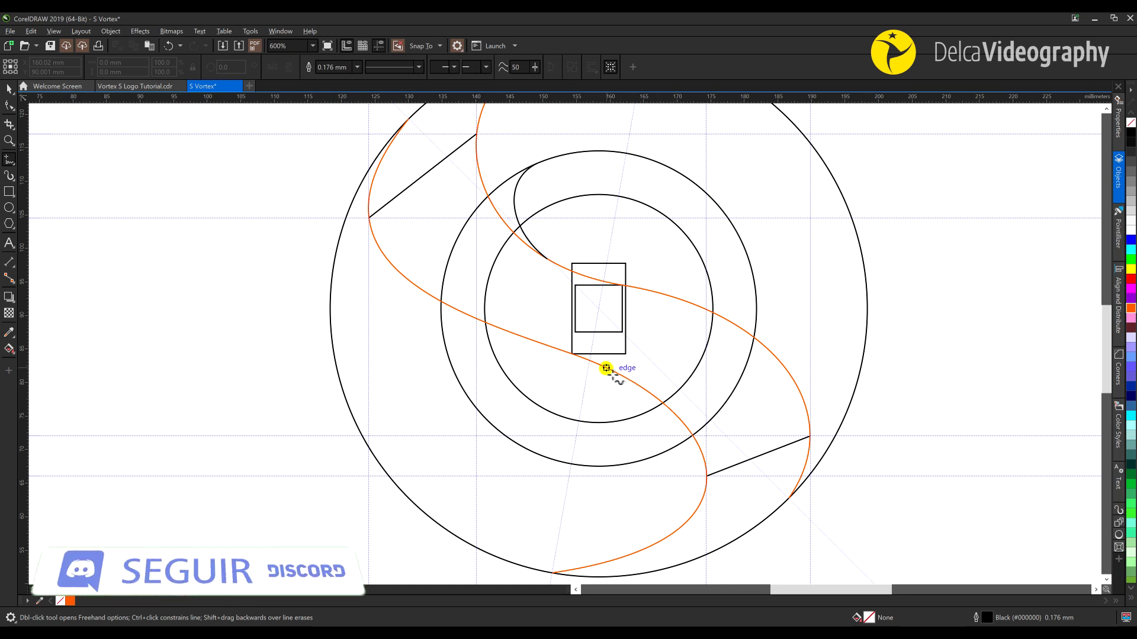
pyautogui.click(603, 422)
pyautogui.click(609, 369)
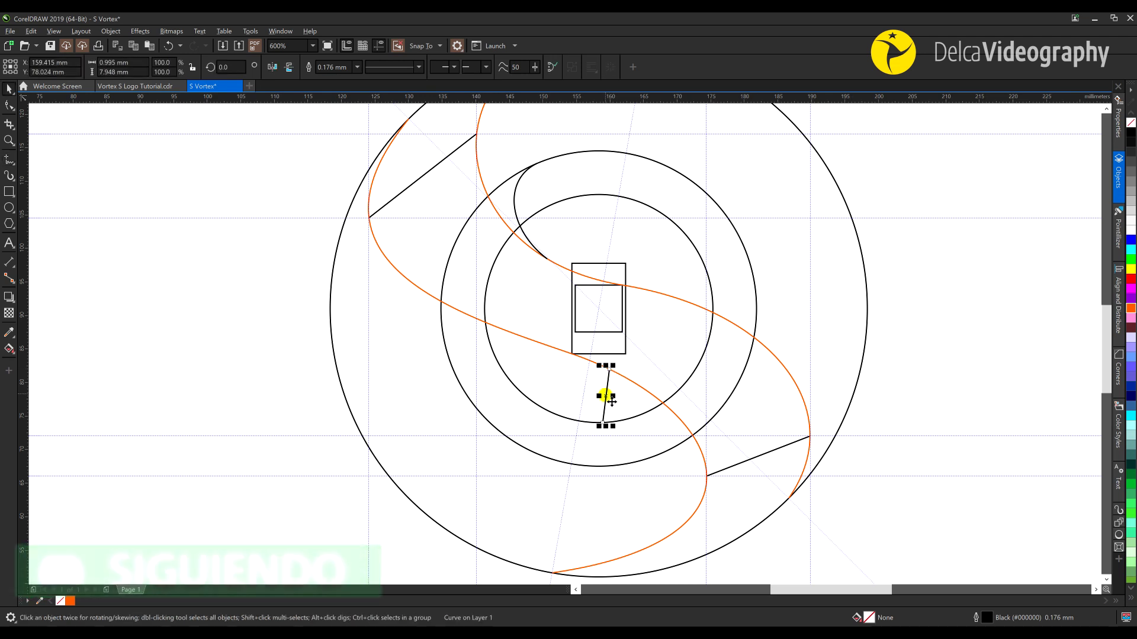
# Convert this short line to a curve and bow it right into a rounded corner meeting the inner circle
pyautogui.press('F10')
pyautogui.rightClick(606, 395)
pyautogui.click(633, 471)
pyautogui.moveTo(606, 400); pyautogui.dragTo(637, 390)
pyautogui.moveTo(619, 414)
pyautogui.mouseDown()
pyautogui.moveTo(639, 388)
pyautogui.moveTo(622, 421)
pyautogui.mouseUp()
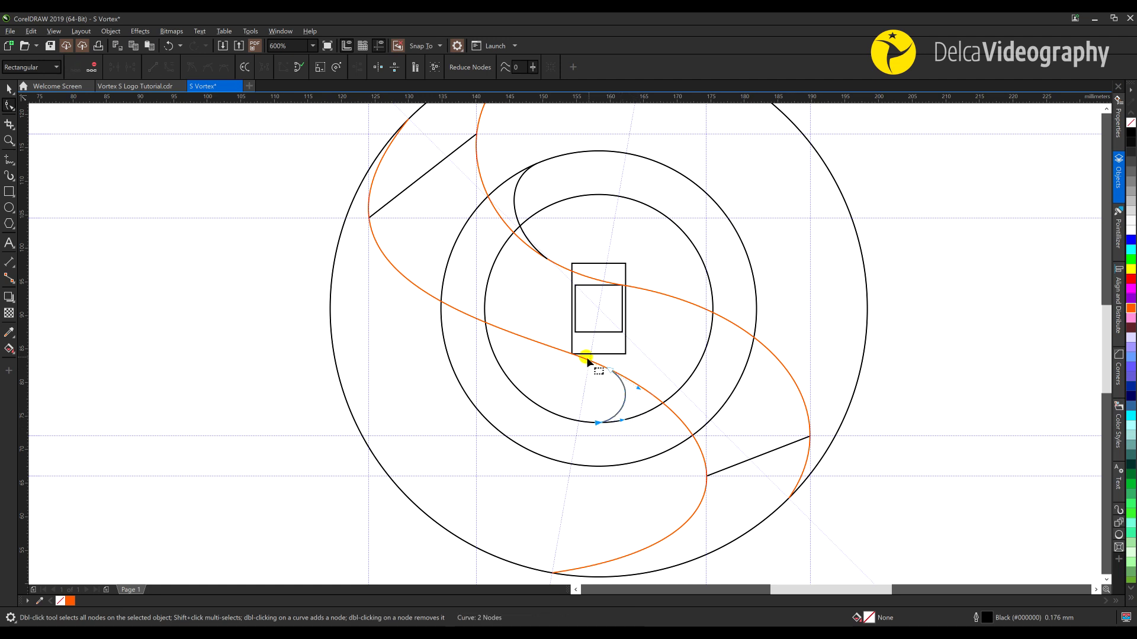
# Draw another short freehand line from the lower orange curve, right of the first arc, down to the middle circle
pyautogui.click(10, 158)
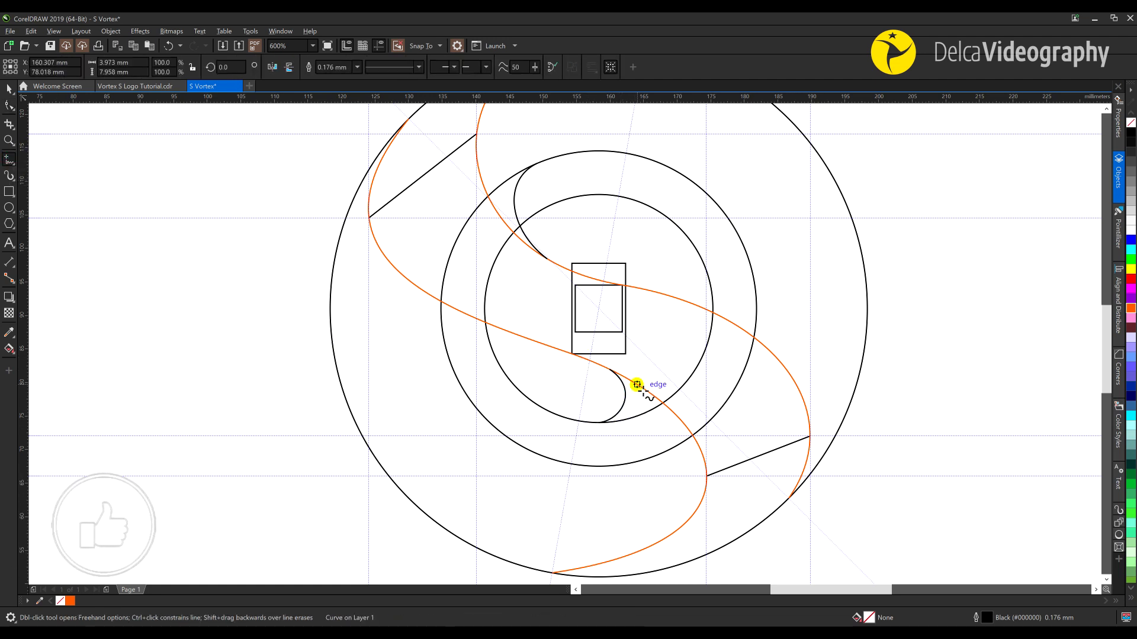
pyautogui.click(638, 385)
pyautogui.click(637, 462)
# Convert the second short line to a curve and bow it right into a rounded corner meeting the middle circle
pyautogui.click(13, 111)
pyautogui.click(43, 108)
pyautogui.rightClick(638, 419)
pyautogui.click(723, 490)
pyautogui.moveTo(643, 445); pyautogui.dragTo(667, 462)
pyautogui.press('Escape')
pyautogui.press('space')
pyautogui.scroll(-2, 627, 465)
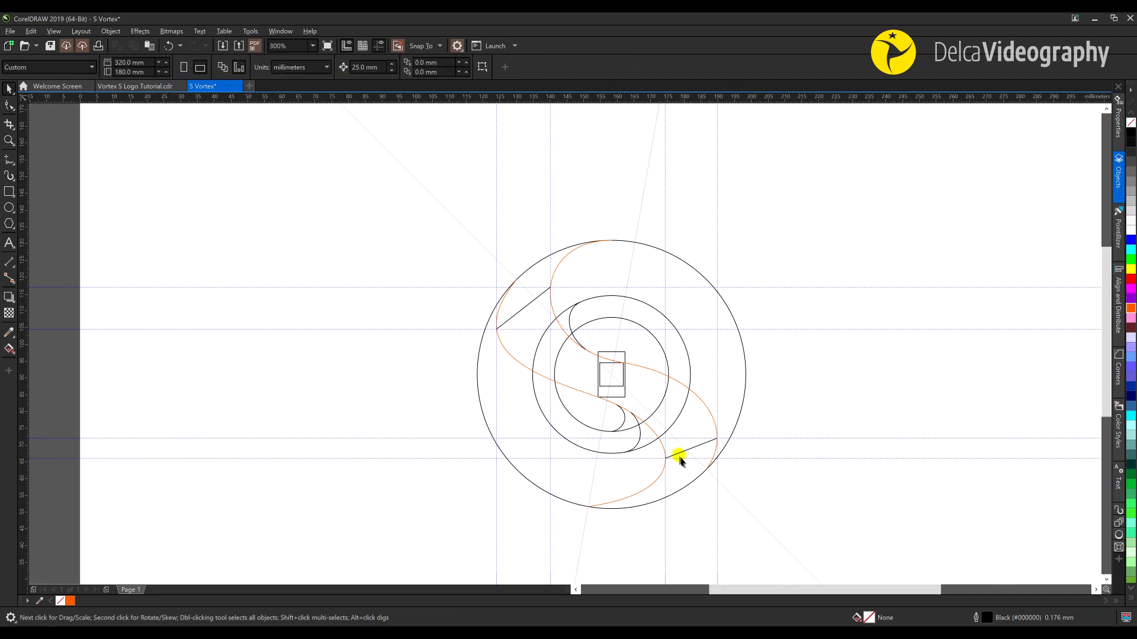
# Delete the two slanted straight construction lines at the upper left and lower right of the S
pyautogui.moveTo(596, 351); pyautogui.dragTo(581, 339)
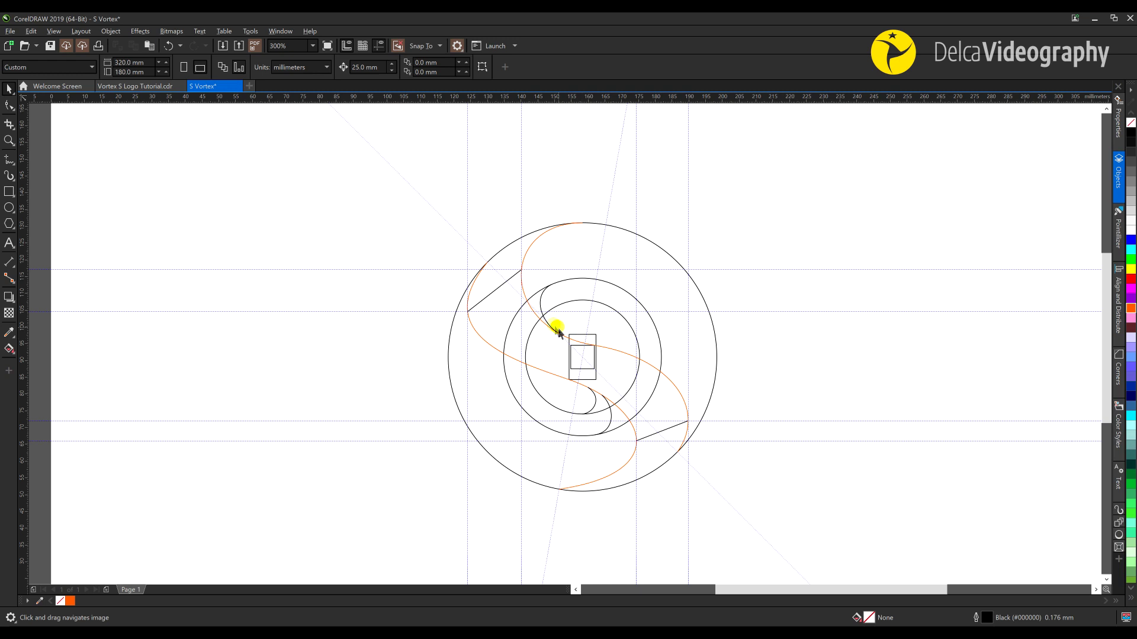
pyautogui.click(496, 290)
pyautogui.press('Delete')
pyautogui.click(672, 429)
pyautogui.press('Delete')
# Delete the two rectangles at the centre of the circles and hide the guidelines
pyautogui.press('z')
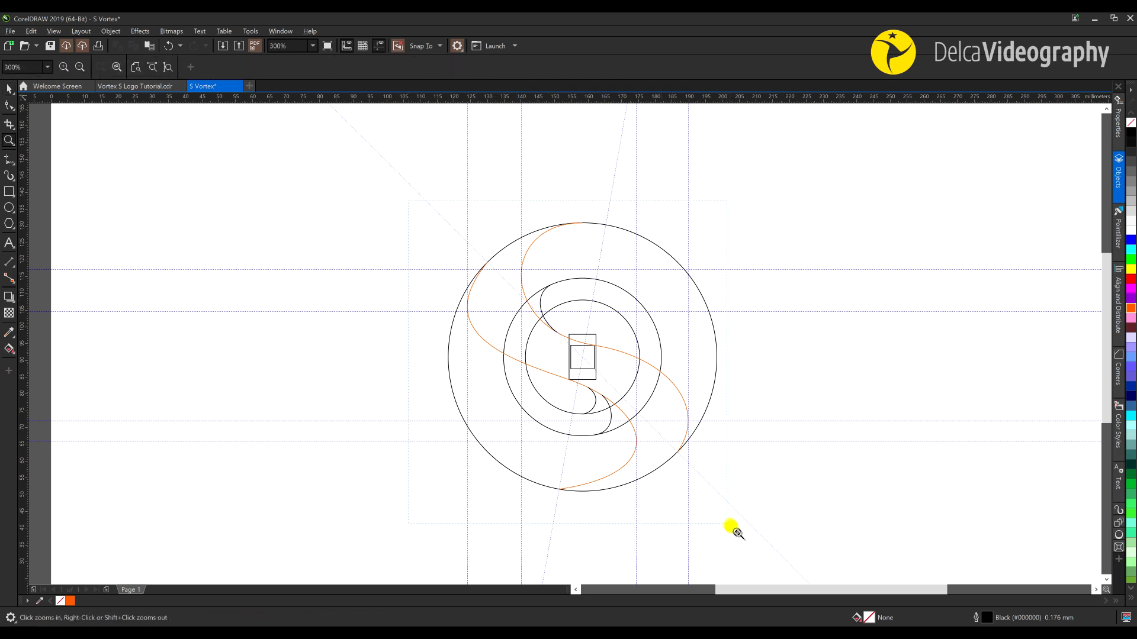
pyautogui.moveTo(726, 523); pyautogui.dragTo(735, 531)
pyautogui.press('space')
pyautogui.click(561, 330)
pyautogui.press('Delete')
pyautogui.click(563, 329)
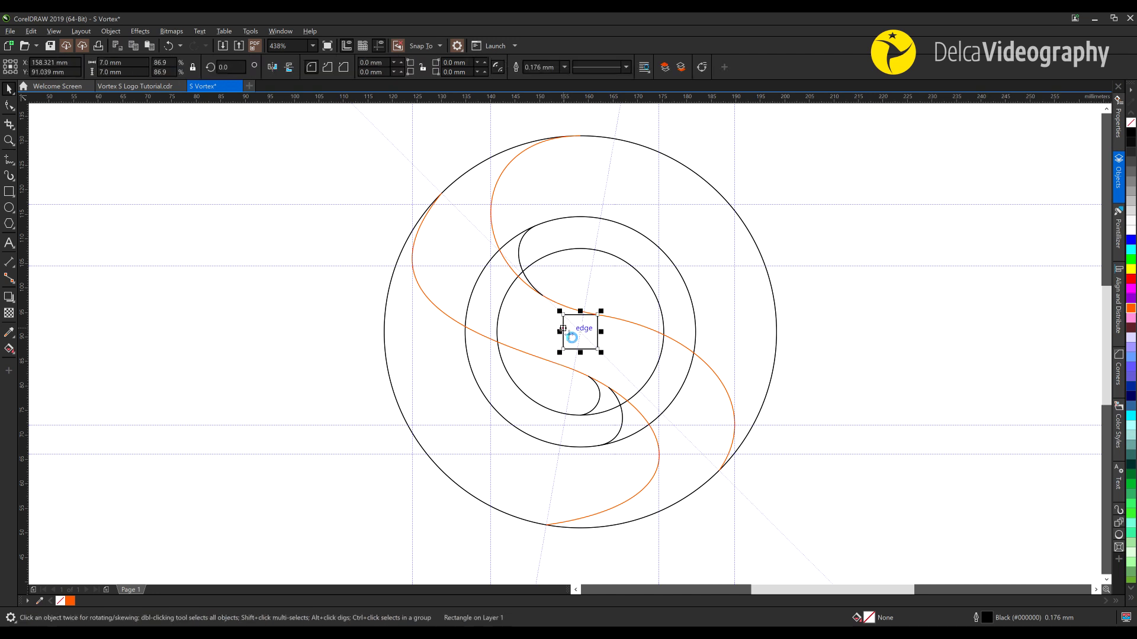
pyautogui.press('Delete')
pyautogui.click(562, 327)
pyautogui.click(378, 46)
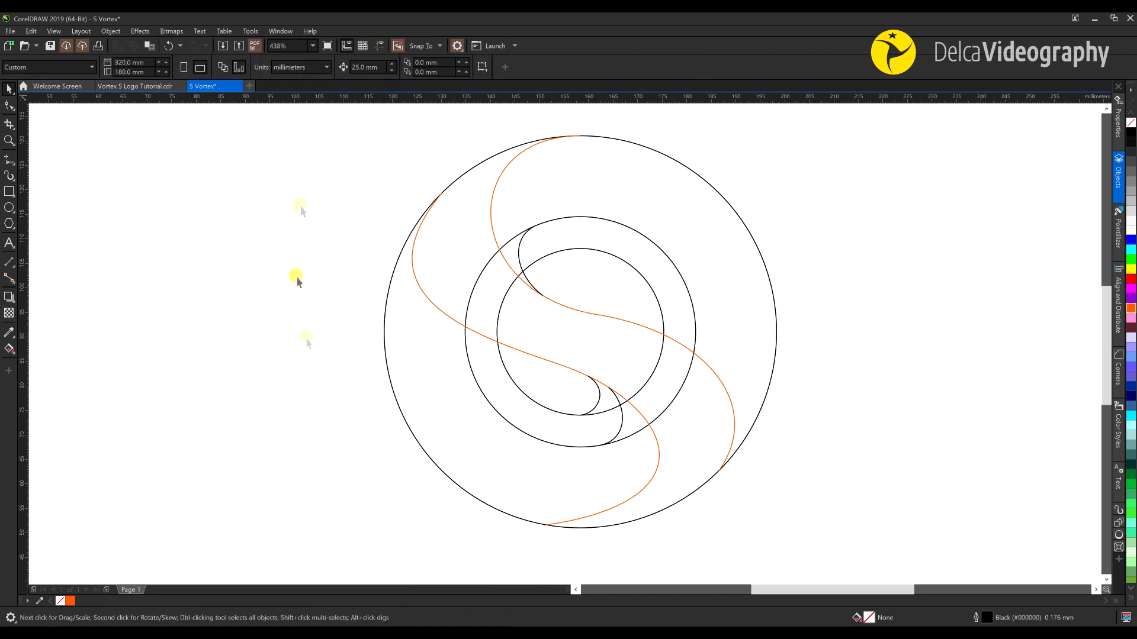
# Select the middle and inner circles together and cut them to the clipboard
pyautogui.click(433, 302)
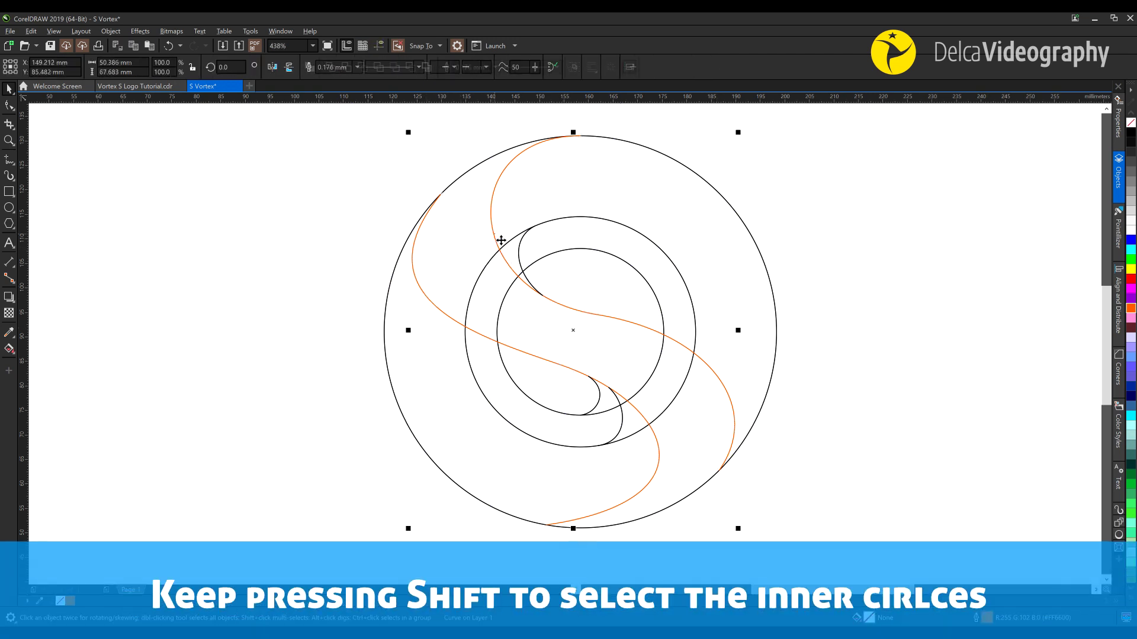
pyautogui.click(482, 274)
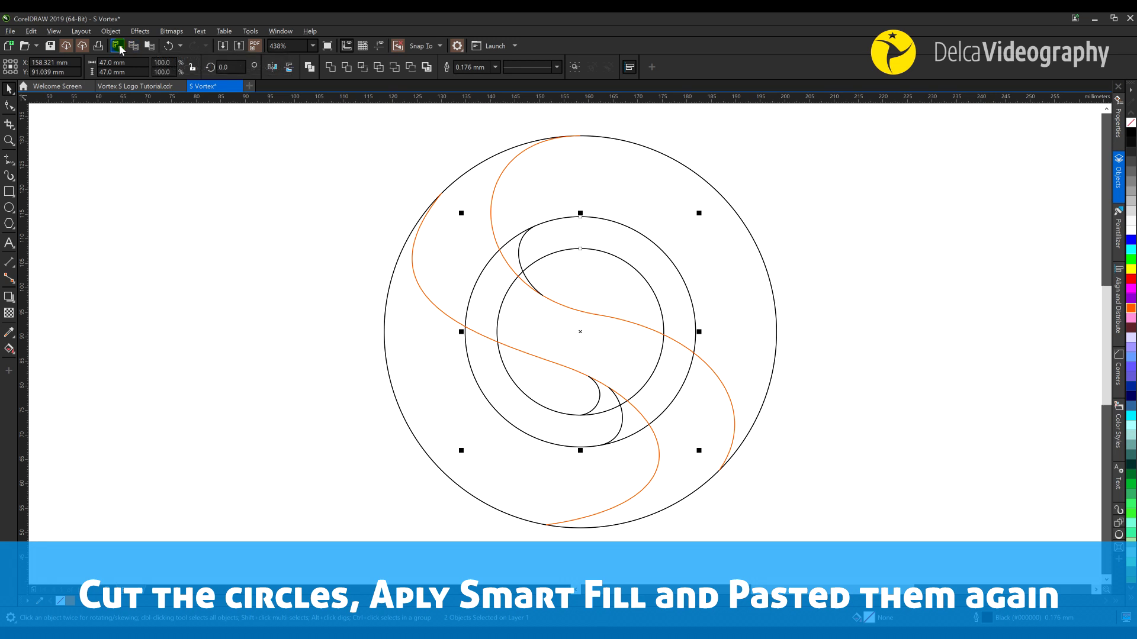
pyautogui.click(117, 45)
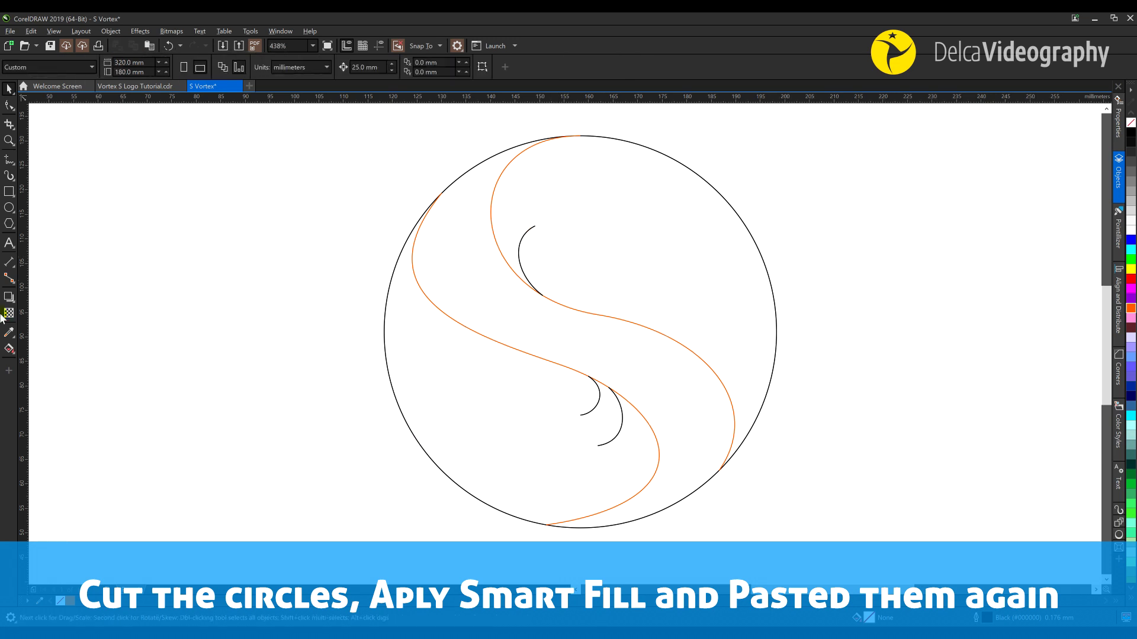
# Smart Fill the S-shaped region between the two orange curves with blue and no outline
pyautogui.click(9, 349)
pyautogui.click(65, 362)
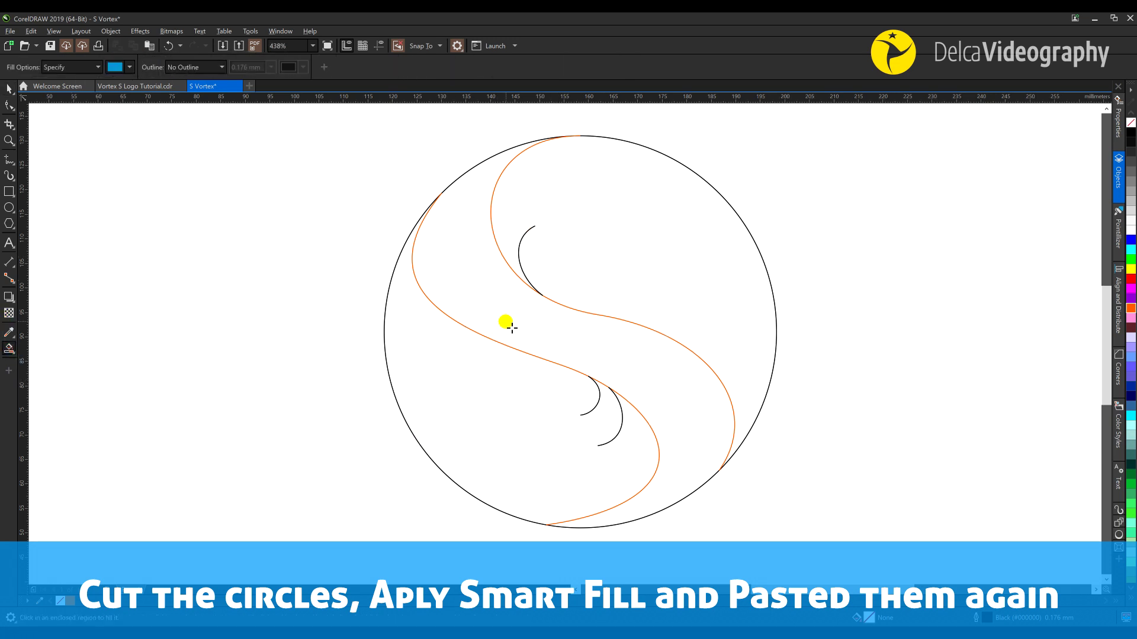
pyautogui.click(513, 325)
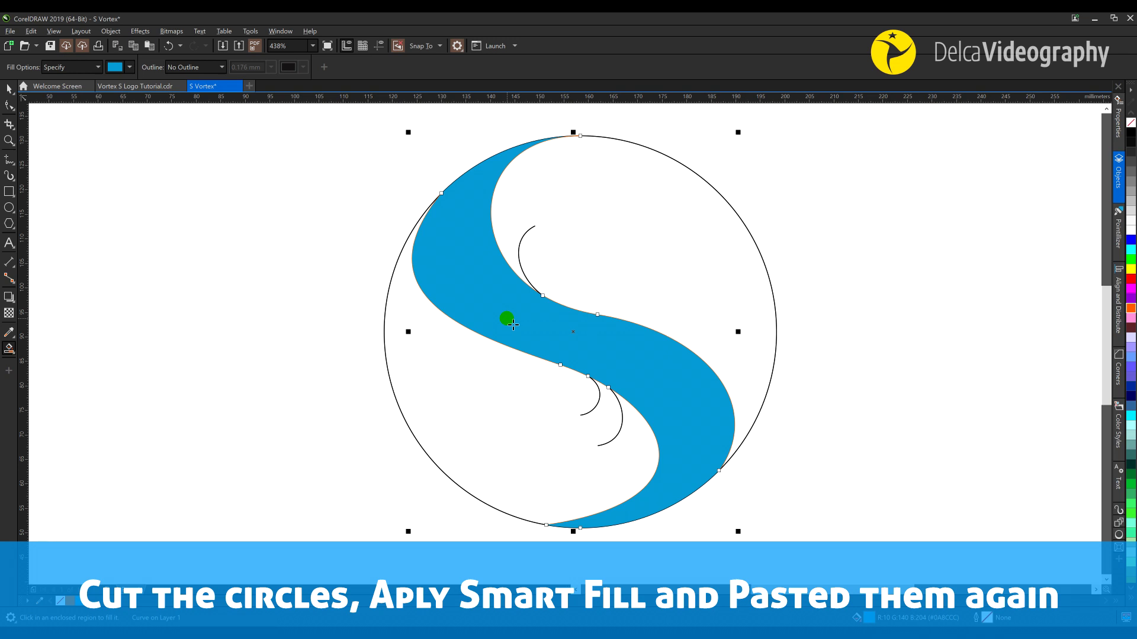
pyautogui.press('space')
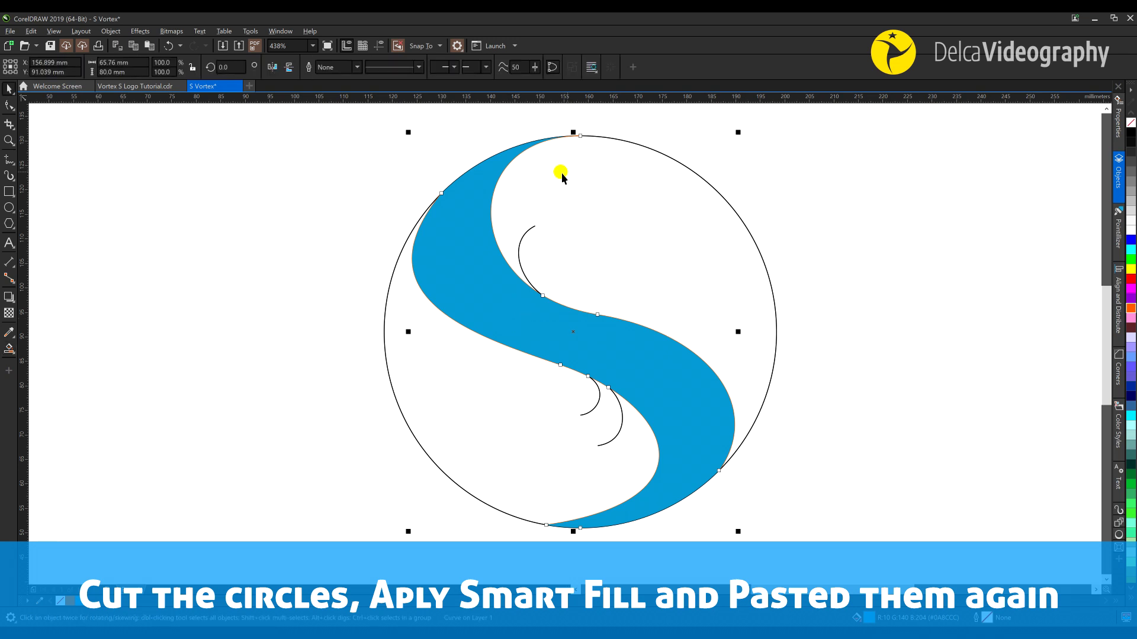
# Paste the two inner circles back into the drawing over the filled S shape
pyautogui.hotkey('ctrl', 'v')
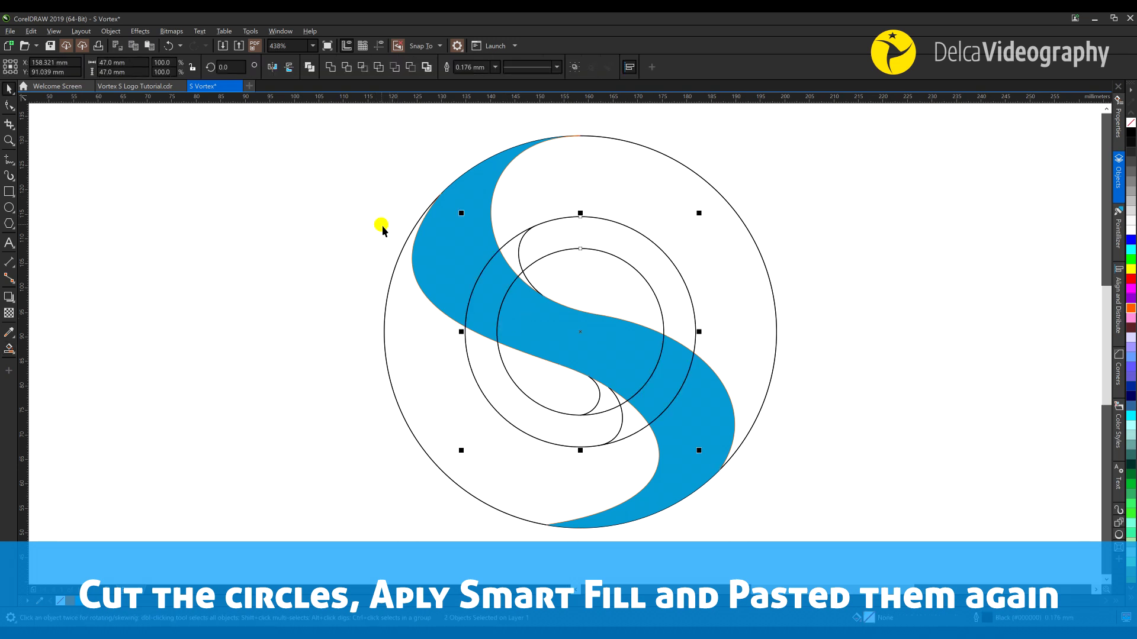
pyautogui.click(380, 225)
pyautogui.click(450, 247)
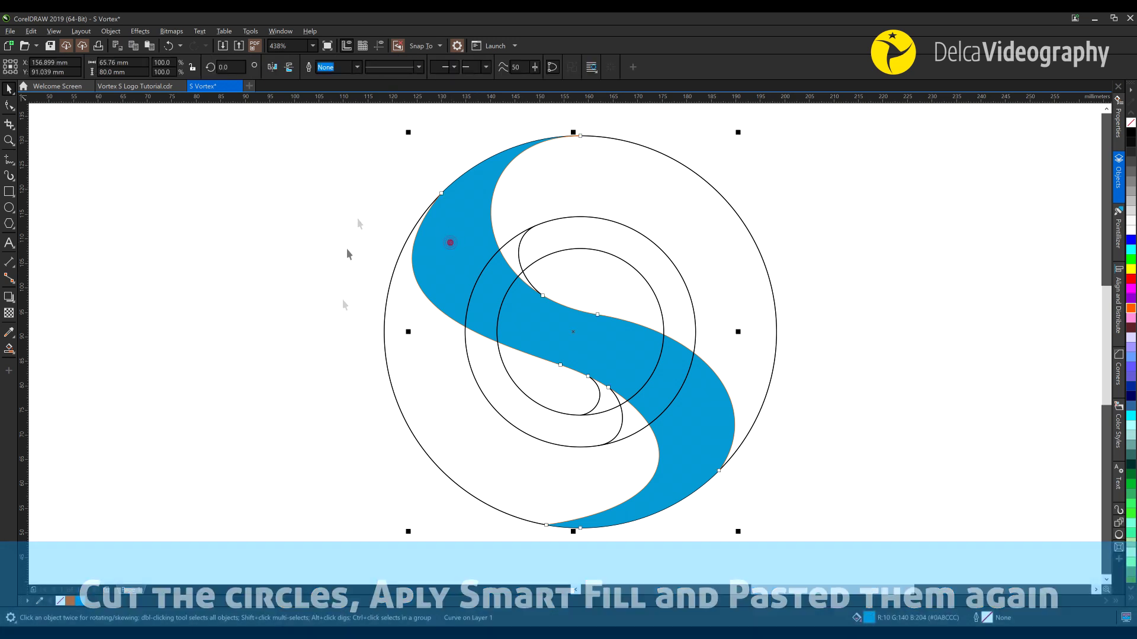
pyautogui.click(373, 222)
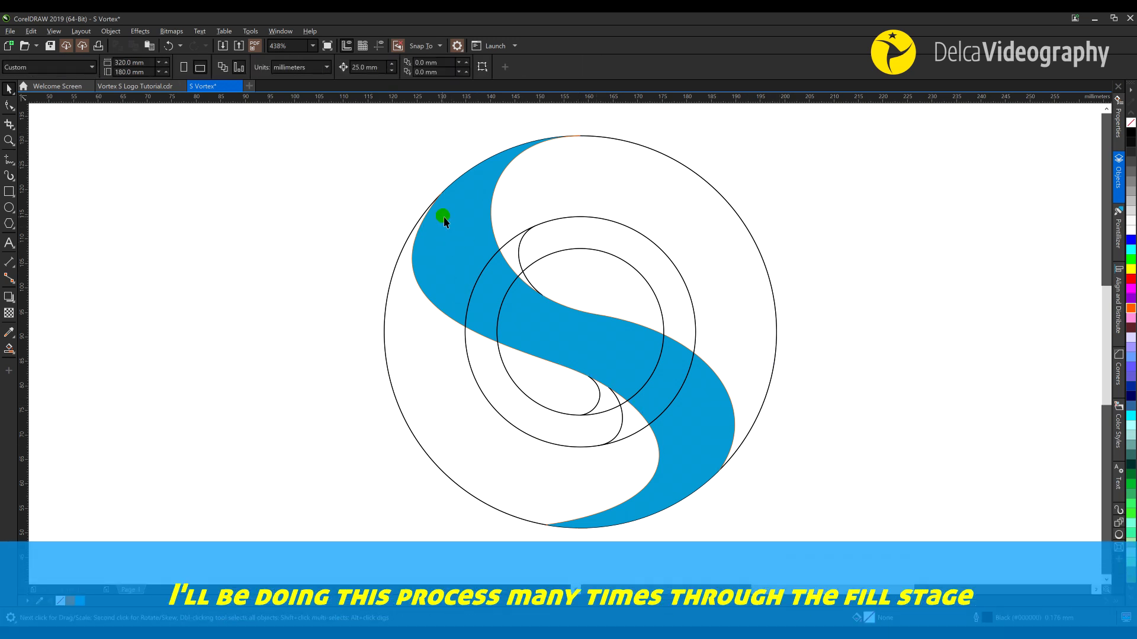
# Recolour the filled S shape light grey (#E6E6E6) and make it mostly transparent
pyautogui.click(443, 217)
pyautogui.click(1133, 227)
pyautogui.click(369, 226)
pyautogui.click(469, 228)
pyautogui.click(71, 306)
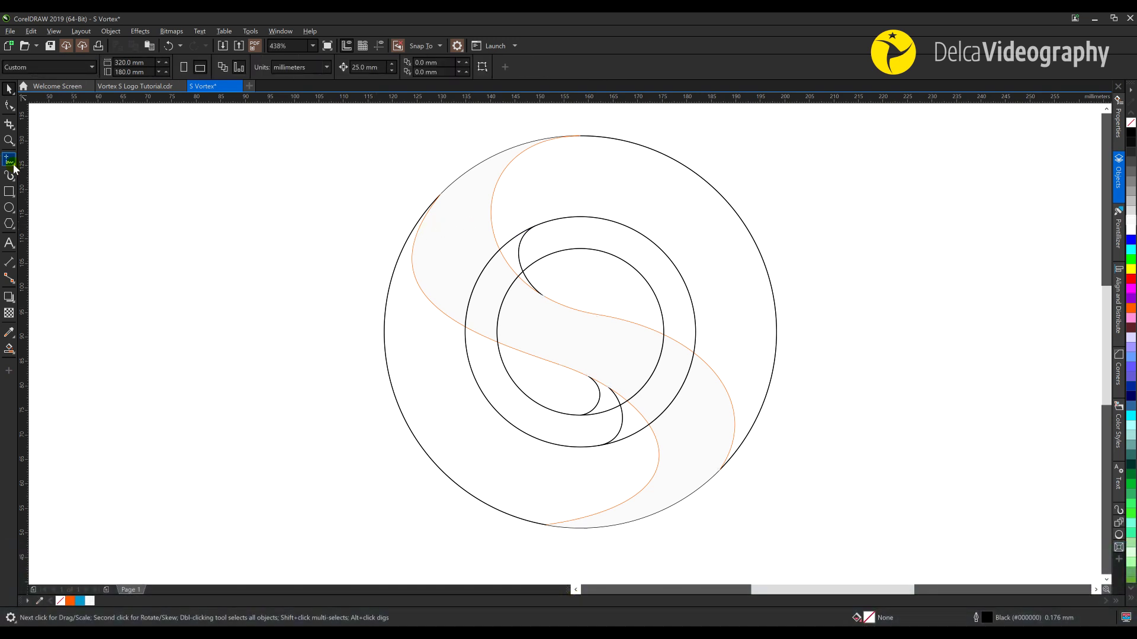
# Draw a straight freehand line from the outer circle's upper-left arc to where the upper orange curve crosses the middle circle
pyautogui.click(12, 165)
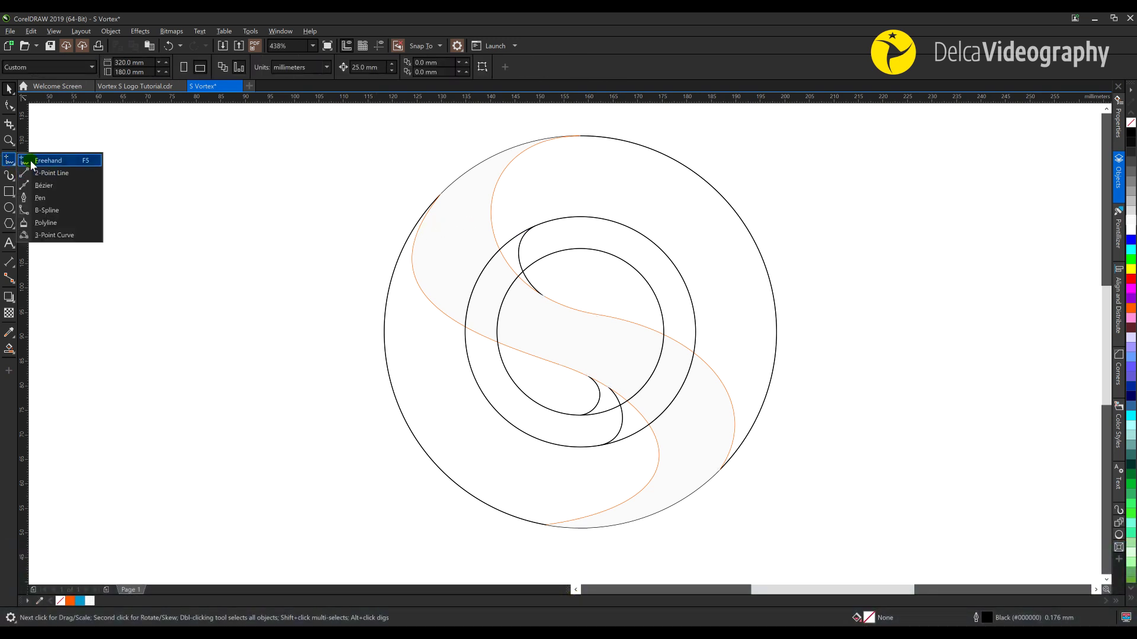
pyautogui.click(30, 161)
pyautogui.click(487, 162)
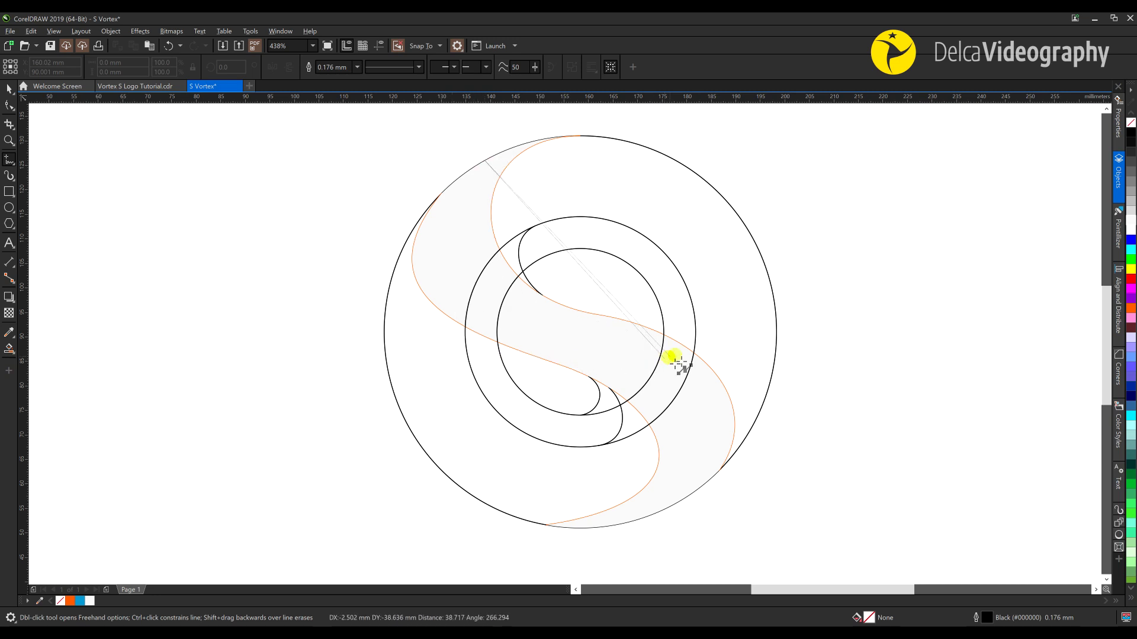
pyautogui.click(698, 360)
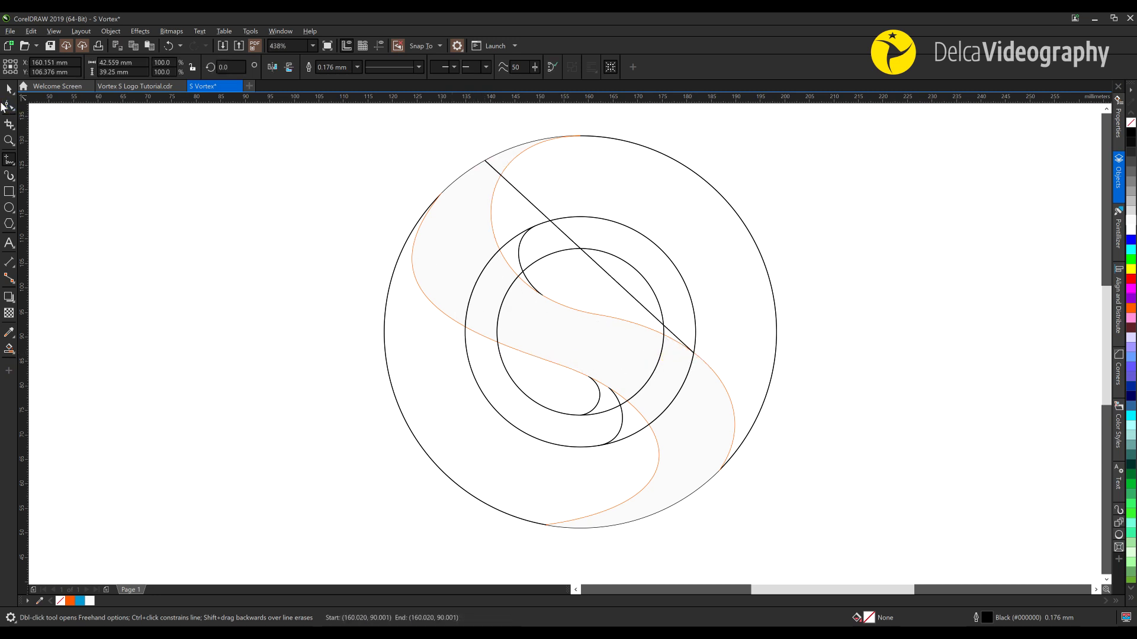
# Convert the long straight line to a curve, add a middle node and pull it down-left into the S body
pyautogui.click(8, 106)
pyautogui.rightClick(595, 263)
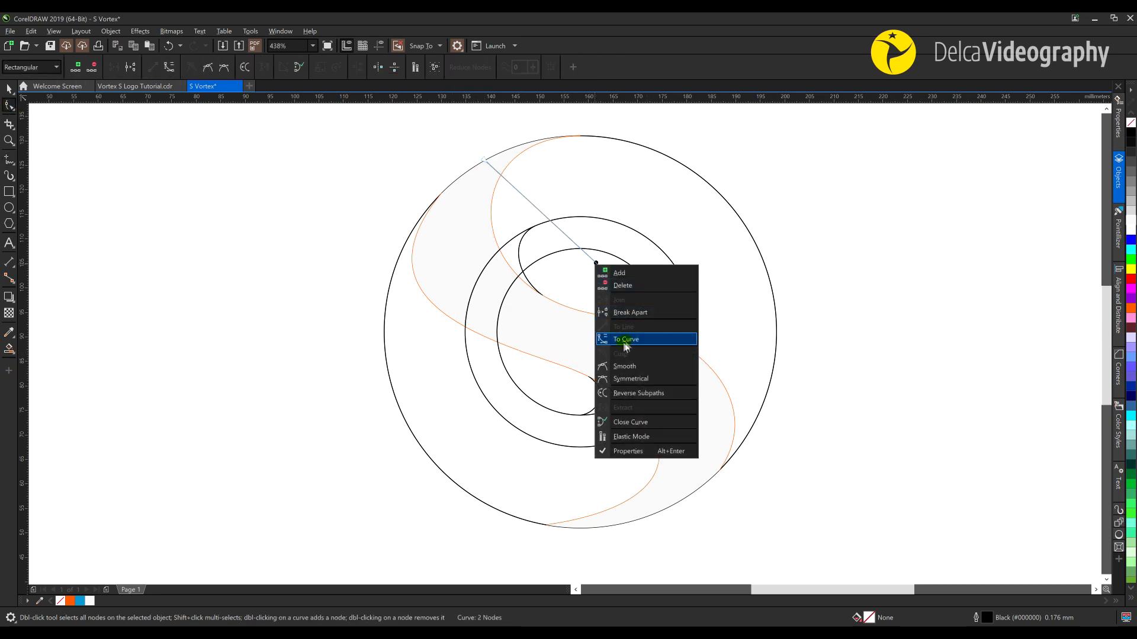
pyautogui.click(627, 341)
pyautogui.doubleClick(589, 256)
pyautogui.moveTo(588, 257); pyautogui.dragTo(484, 288)
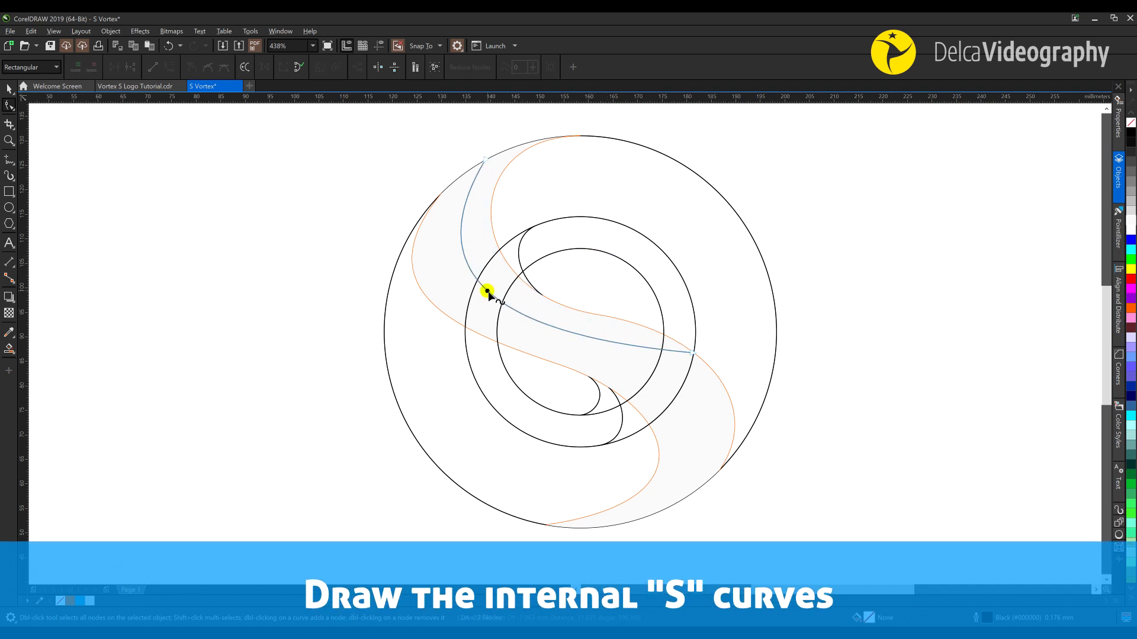
# Reshape the internal curve through its middle node and handles so it follows the bends of the S
pyautogui.click(485, 161)
pyautogui.moveTo(455, 212); pyautogui.dragTo(426, 208)
pyautogui.moveTo(453, 256); pyautogui.dragTo(484, 294)
pyautogui.moveTo(588, 343); pyautogui.dragTo(664, 327)
pyautogui.moveTo(484, 293); pyautogui.dragTo(430, 277)
pyautogui.moveTo(497, 303); pyautogui.dragTo(547, 327)
pyautogui.rightClick(497, 307)
pyautogui.click(523, 397)
pyautogui.click(473, 306)
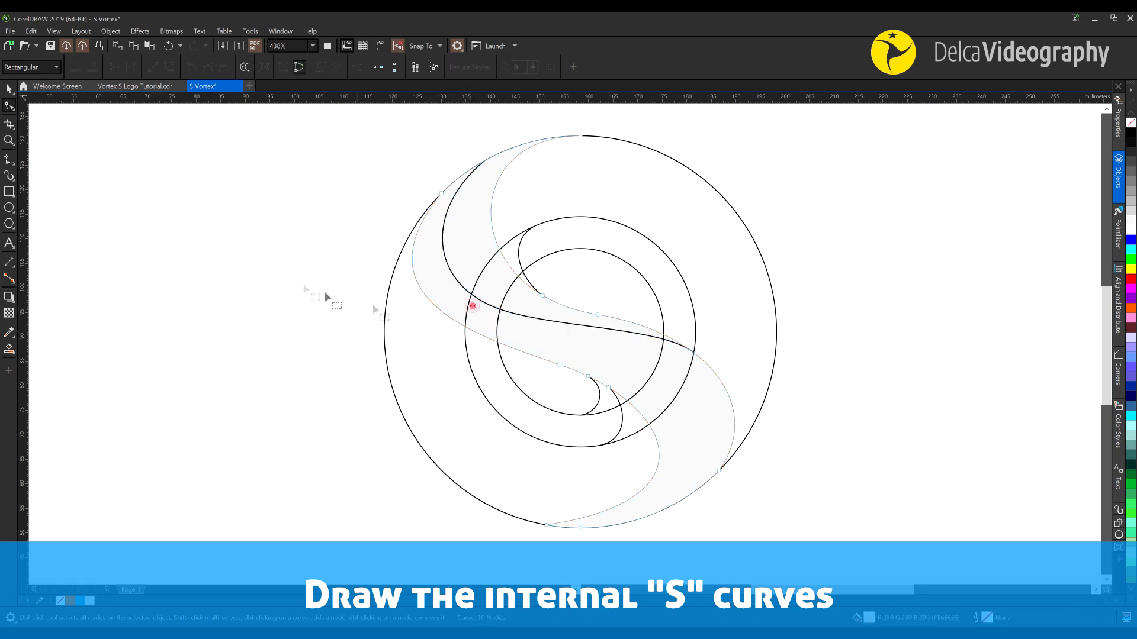
# Draw a freehand line from the lower orange curve's midpoint to the outer circle's lower-right arc and bend it into the S
pyautogui.click(9, 158)
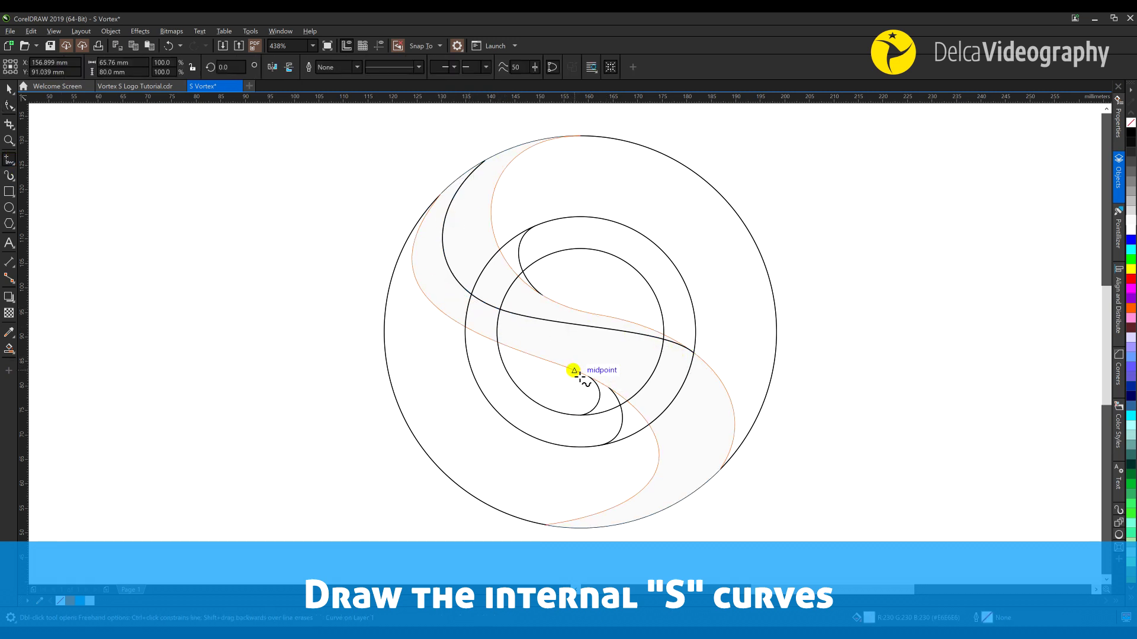
pyautogui.click(668, 507)
pyautogui.press('F10')
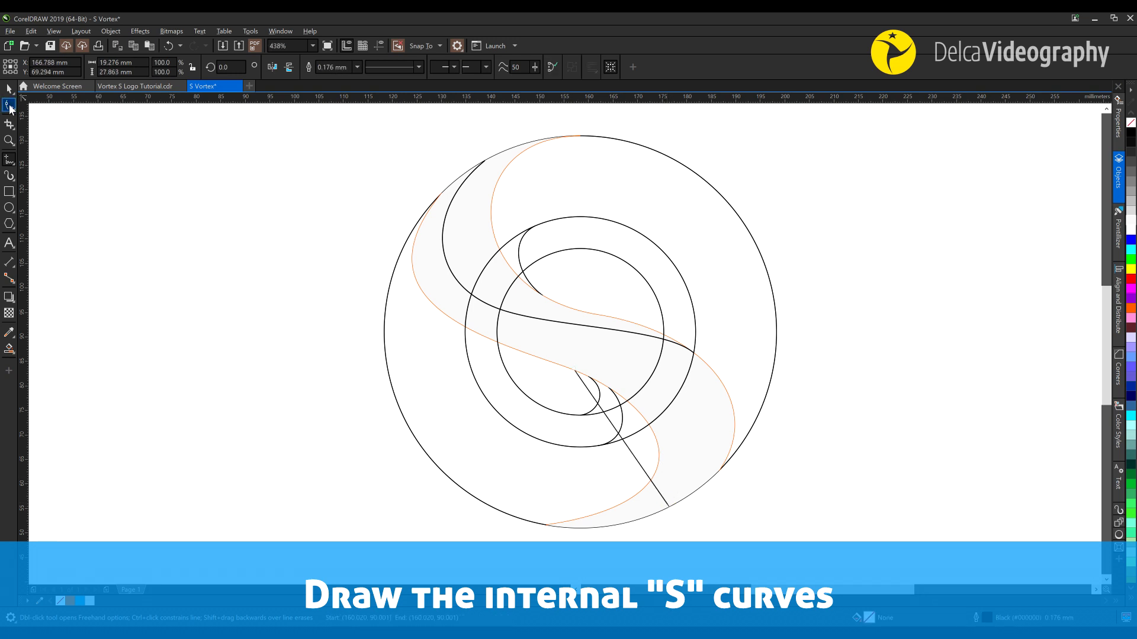
pyautogui.rightClick(616, 431)
pyautogui.click(655, 468)
pyautogui.moveTo(626, 442); pyautogui.dragTo(733, 468)
pyautogui.moveTo(698, 411); pyautogui.dragTo(701, 402)
# Fine-tune the first internal curve's middle-node handles and its right-end handle where it meets the upper orange curve
pyautogui.click(514, 313)
pyautogui.moveTo(500, 309); pyautogui.dragTo(523, 319)
pyautogui.moveTo(453, 292); pyautogui.dragTo(441, 291)
pyautogui.click(692, 353)
pyautogui.click(875, 383)
pyautogui.click(693, 353)
pyautogui.moveTo(693, 352); pyautogui.dragTo(672, 331)
pyautogui.moveTo(575, 336); pyautogui.dragTo(574, 338)
# Fine-tune the second internal curve's handles so it leaves the lower orange curve smoothly
pyautogui.click(575, 371)
pyautogui.click(574, 371)
pyautogui.moveTo(701, 402); pyautogui.dragTo(702, 399)
pyautogui.click(770, 459)
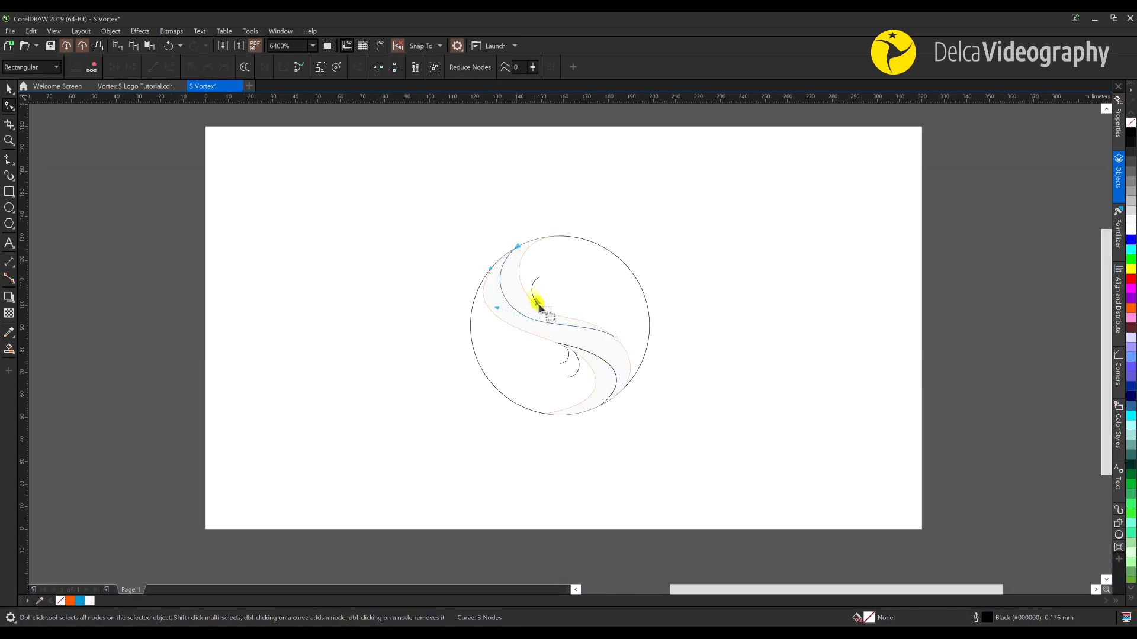
# Move the light grey S shape out of the construction, to the right of the outer circle
pyautogui.scroll(2, 539, 305)
pyautogui.press('space')
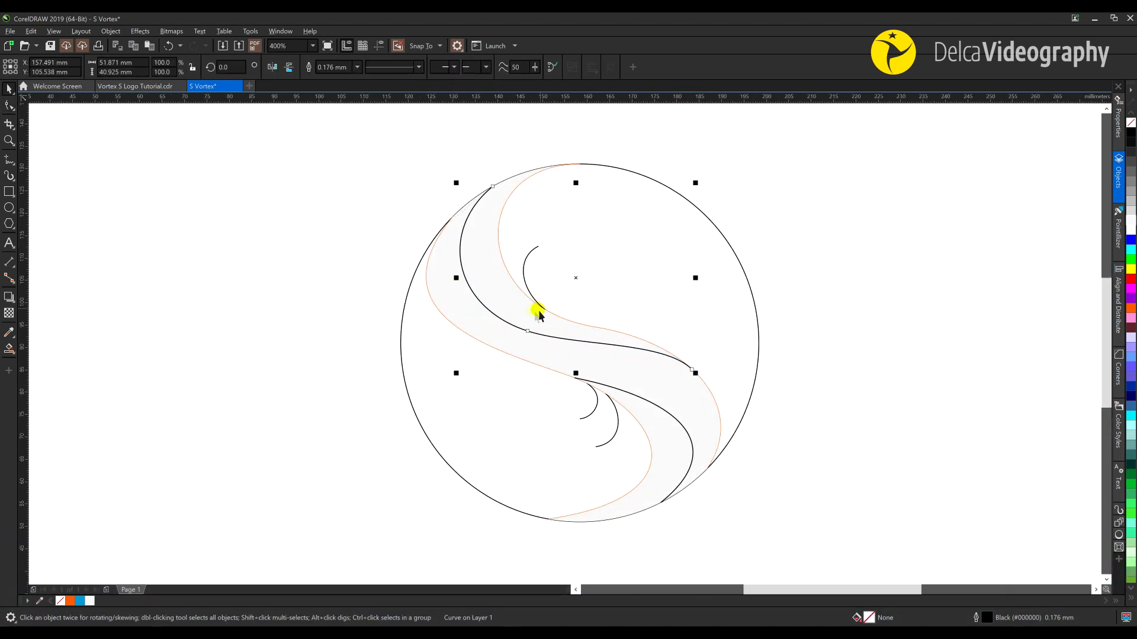
pyautogui.moveTo(776, 310); pyautogui.dragTo(856, 304)
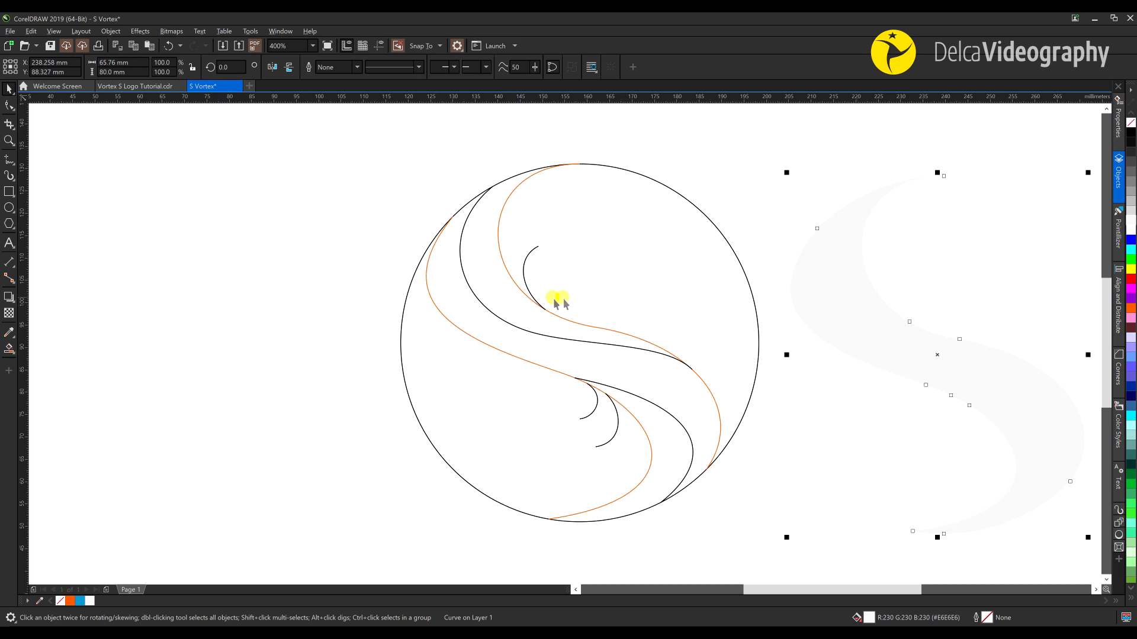
# Smart-fill the two crescent strips along the S with blue #0A8CCC, and move the light grey S back inside the outer circle
pyautogui.click(9, 350)
pyautogui.click(671, 432)
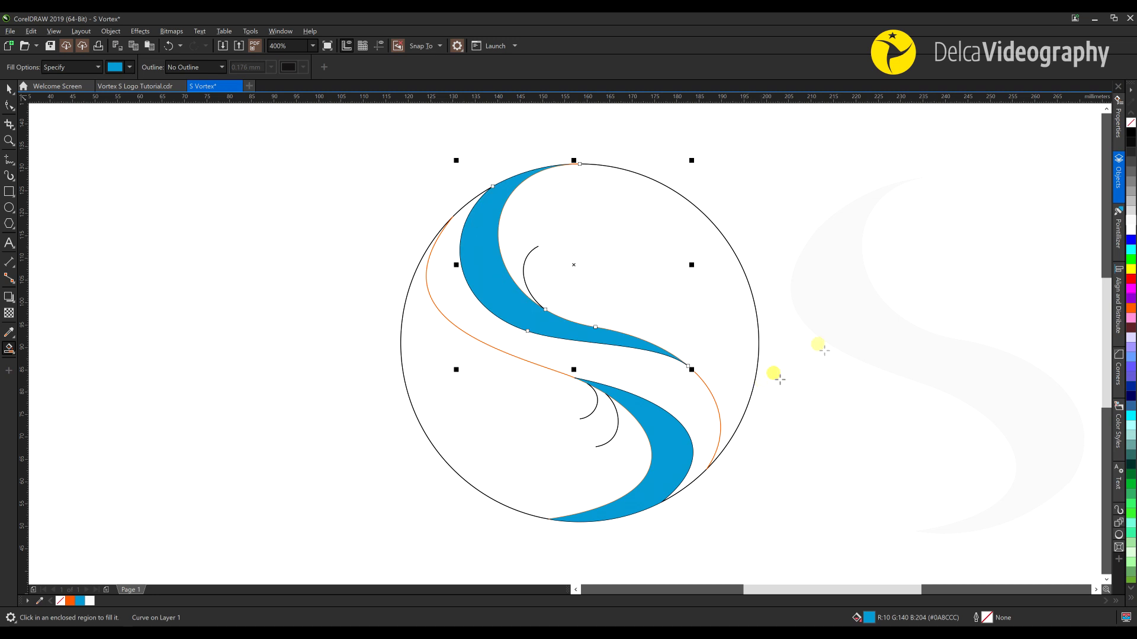
pyautogui.press('space')
pyautogui.click(900, 199)
pyautogui.moveTo(769, 203); pyautogui.dragTo(580, 164)
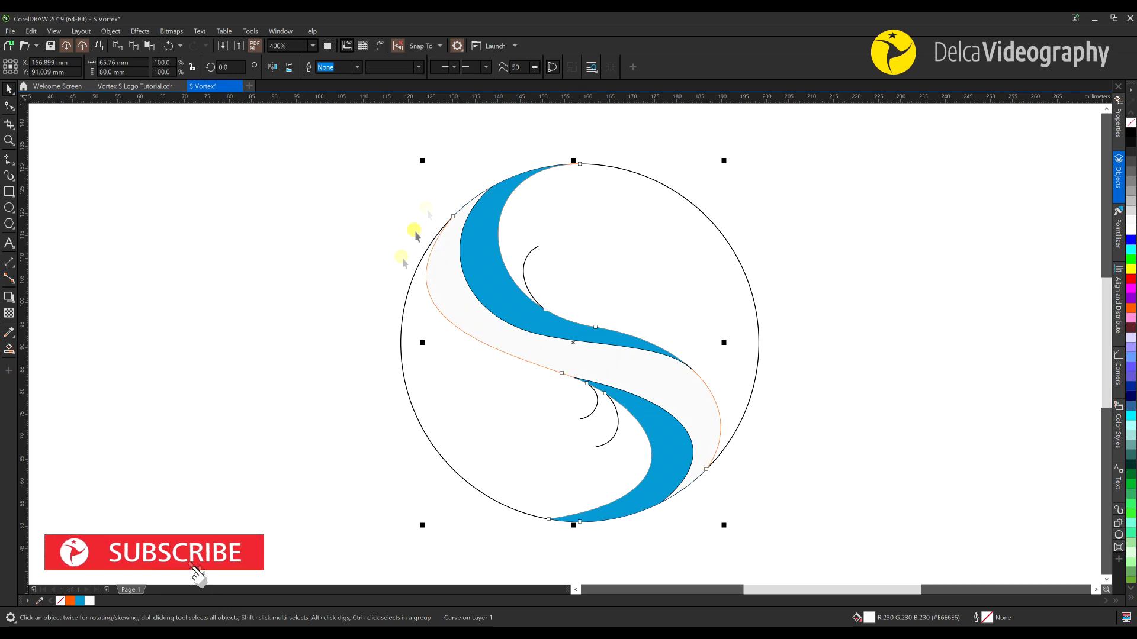
pyautogui.click(751, 479)
# Paste the two inner concentric circles into the drawing and send them to the back of the page
pyautogui.click(149, 46)
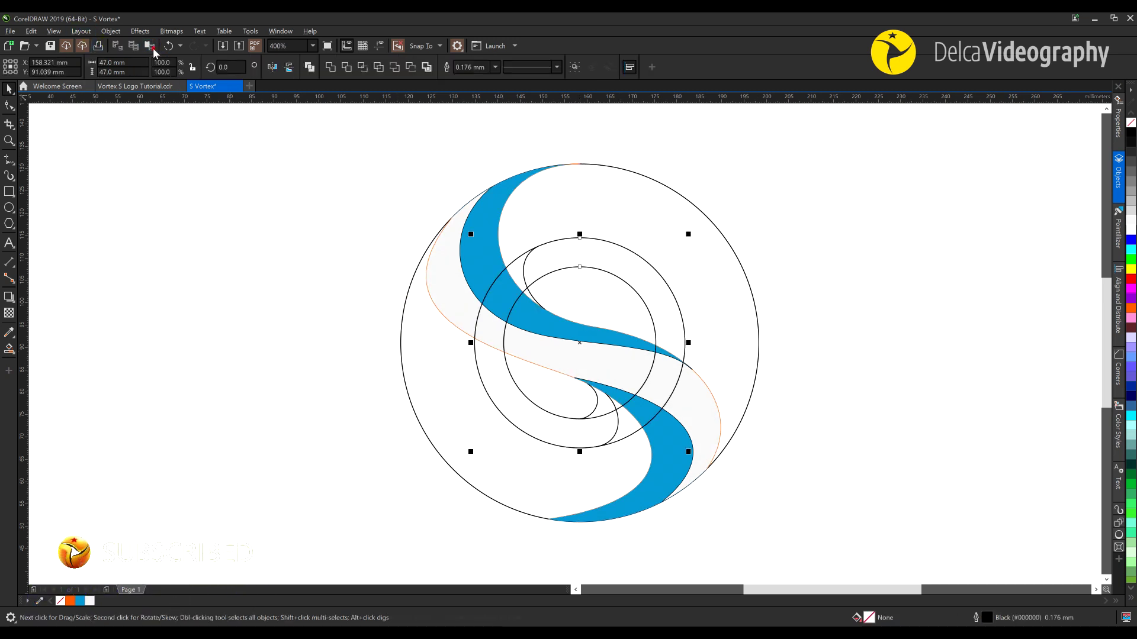
pyautogui.rightClick(590, 274)
pyautogui.moveTo(680, 355)
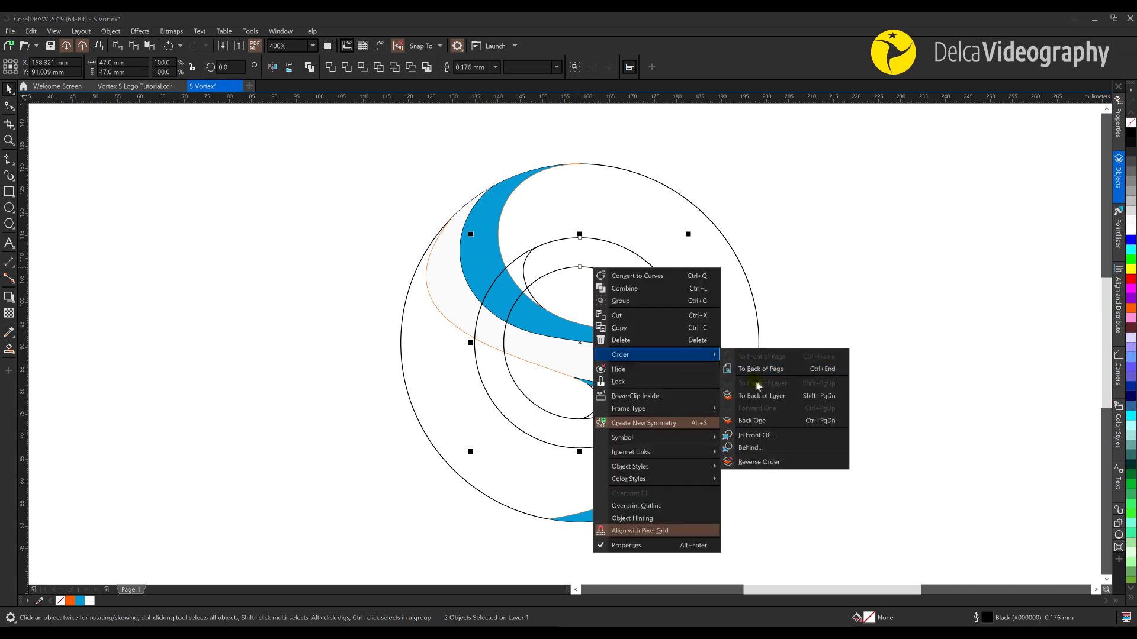
pyautogui.click(768, 372)
pyautogui.click(813, 359)
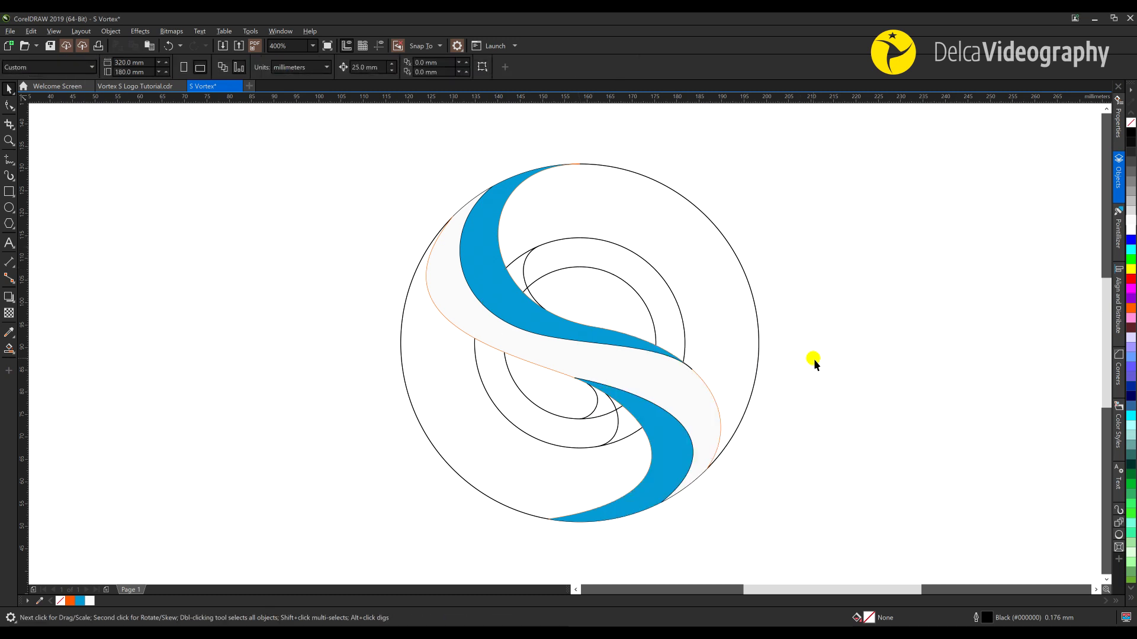
pyautogui.moveTo(550, 319); pyautogui.dragTo(540, 311)
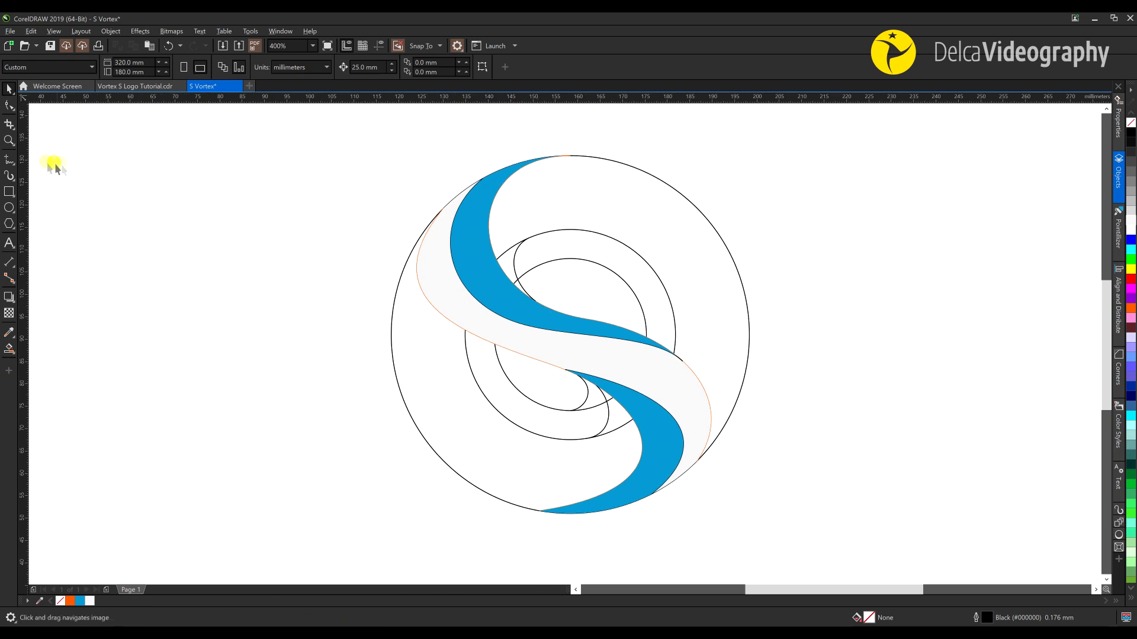
# Smart-fill the lower outer region, including the small area beside the second internal curve, with light blue #64B9E3
pyautogui.click(147, 251)
pyautogui.click(9, 351)
pyautogui.click(129, 67)
pyautogui.click(158, 126)
pyautogui.click(559, 465)
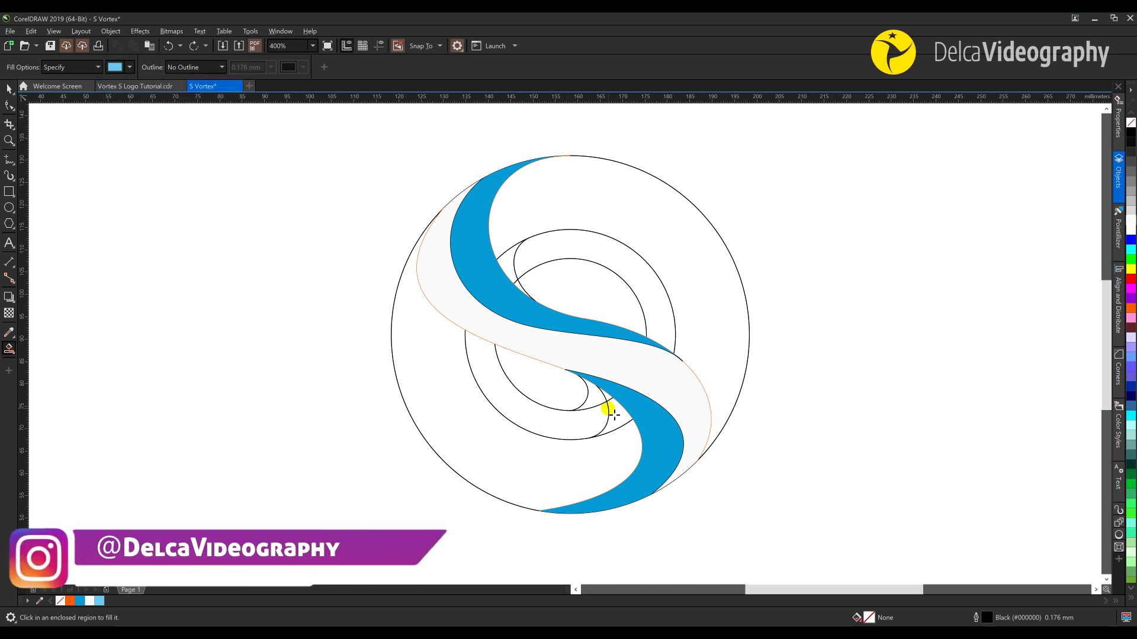
pyautogui.scroll(1, 589, 448)
pyautogui.click(640, 379)
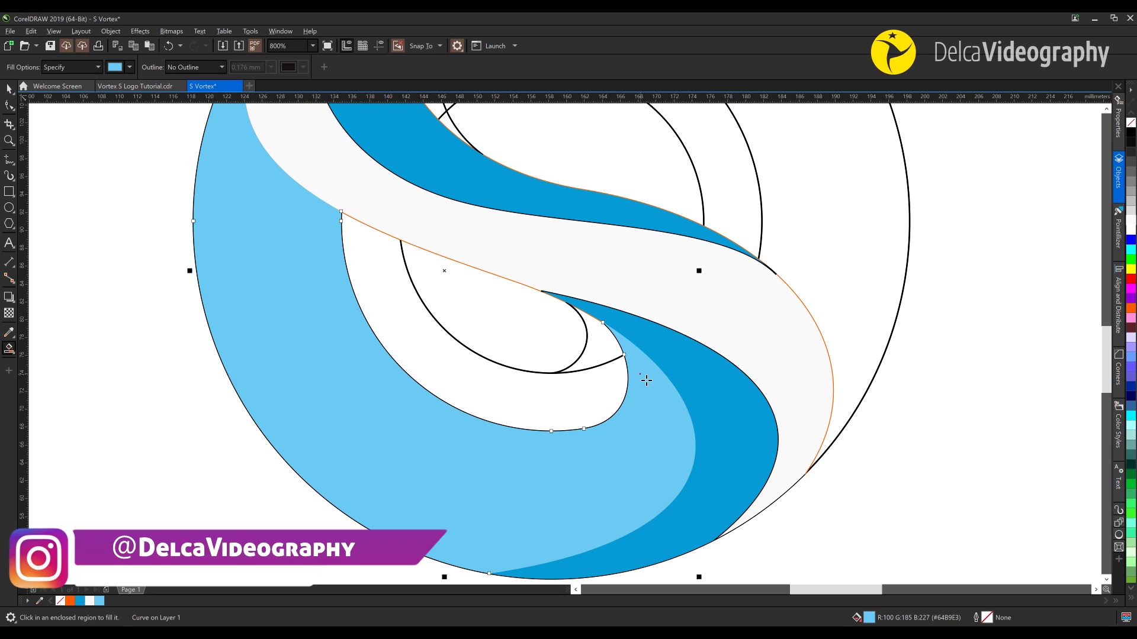
# Check the rounded inner end of the lower light blue region and delete any stray piece there
pyautogui.scroll(-2, 619, 391)
pyautogui.press('space')
pyautogui.click(622, 393)
pyautogui.click(623, 382)
pyautogui.scroll(2, 625, 381)
pyautogui.click(522, 342)
pyautogui.moveTo(516, 325); pyautogui.dragTo(652, 411)
pyautogui.press('Delete')
pyautogui.scroll(-1, 612, 382)
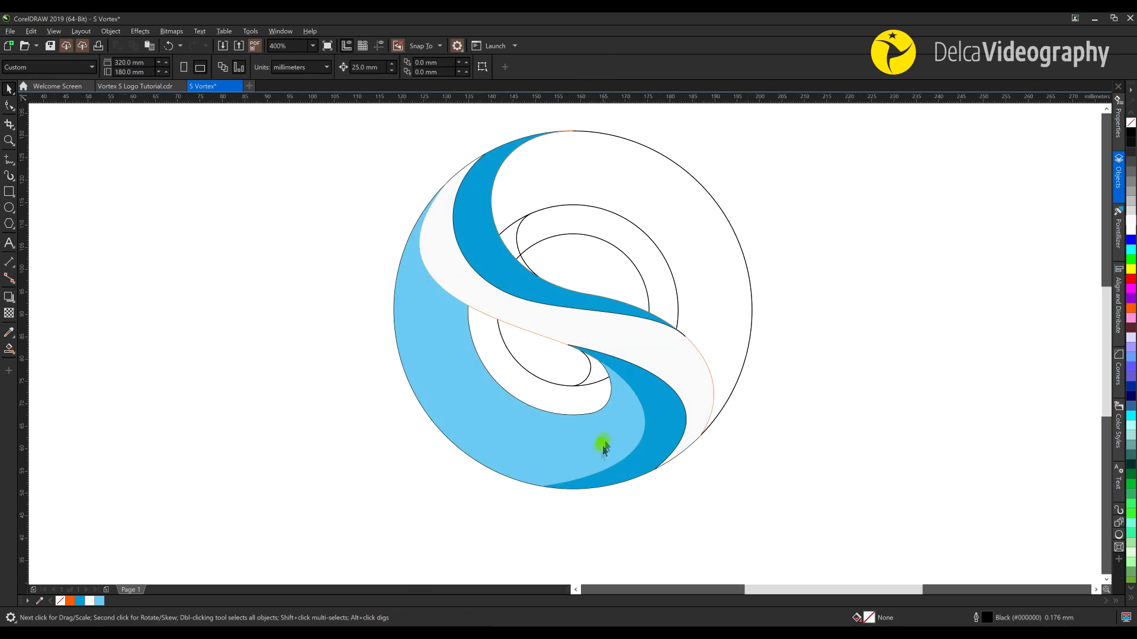
pyautogui.moveTo(580, 430); pyautogui.dragTo(554, 439)
pyautogui.click(743, 380)
pyautogui.moveTo(647, 384); pyautogui.dragTo(655, 401)
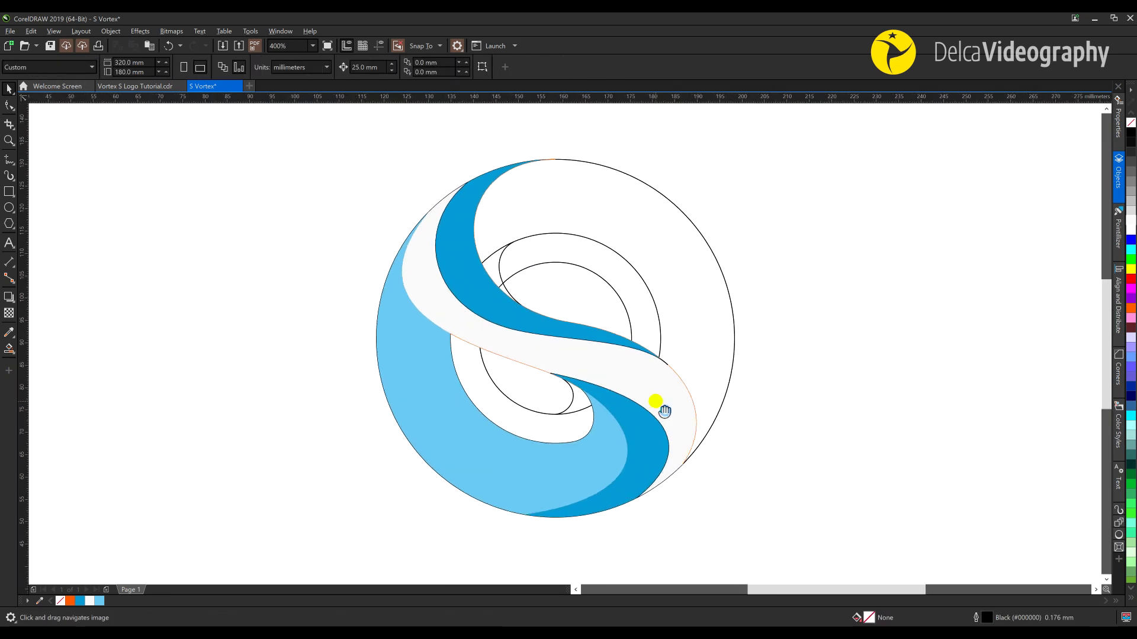
pyautogui.click(598, 443)
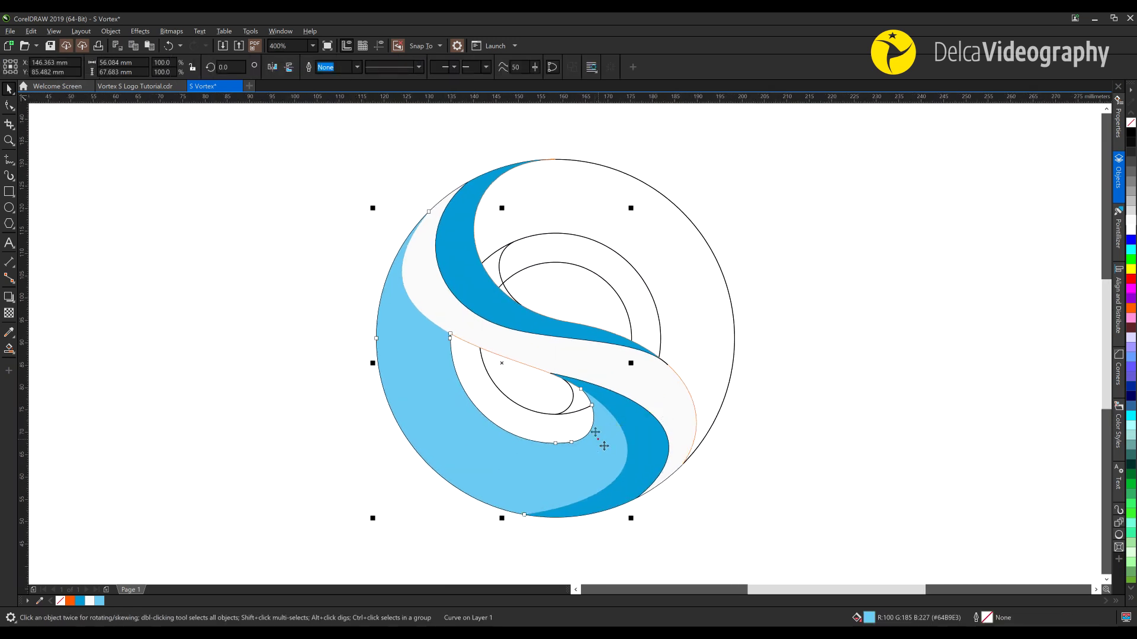
pyautogui.click(274, 286)
pyautogui.click(9, 350)
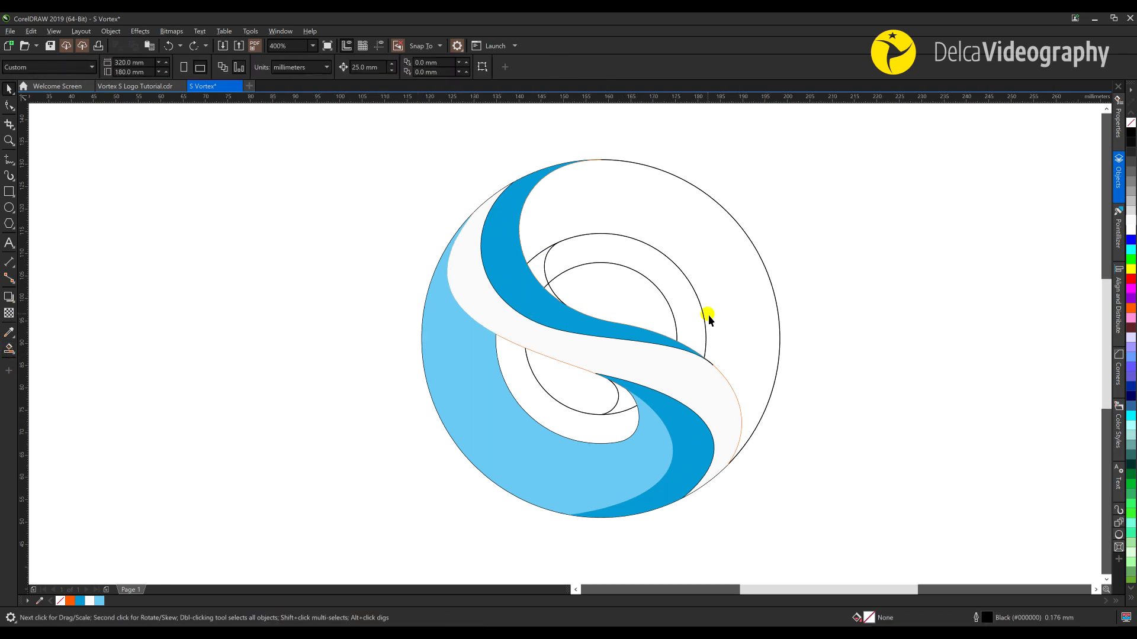
# Cut the light grey S and both blue crescent strips out of the drawing
pyautogui.click(690, 413)
pyautogui.keyDown('shift'); pyautogui.click(662, 372); pyautogui.keyUp('shift')
pyautogui.keyDown('shift'); pyautogui.click(497, 258); pyautogui.keyUp('shift')
pyautogui.moveTo(567, 282); pyautogui.dragTo(564, 297)
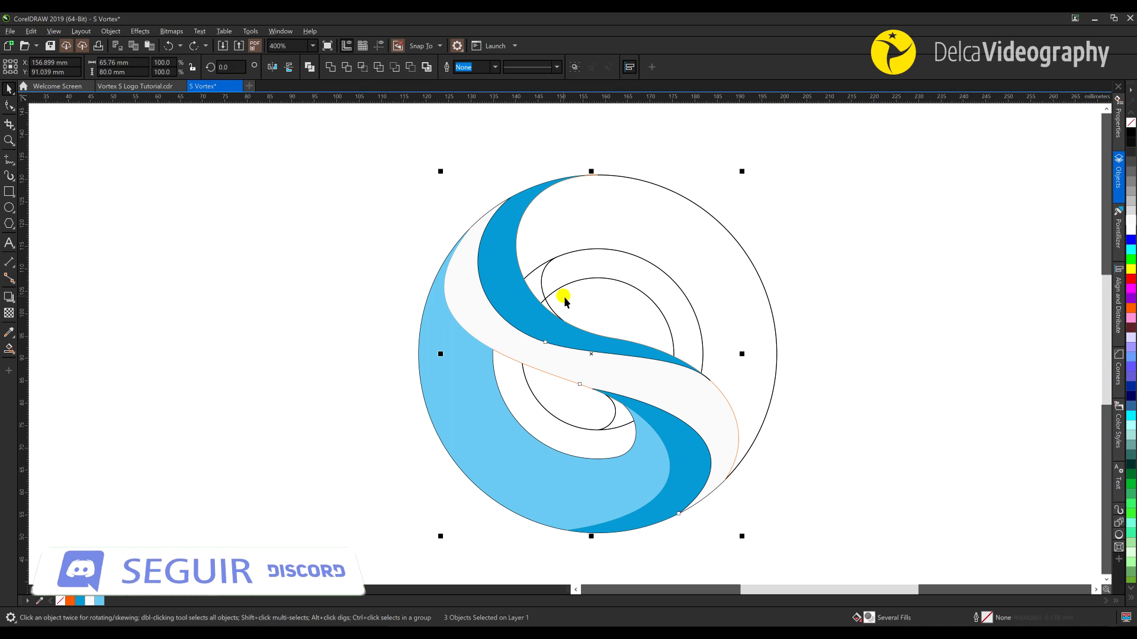
pyautogui.press('Delete')
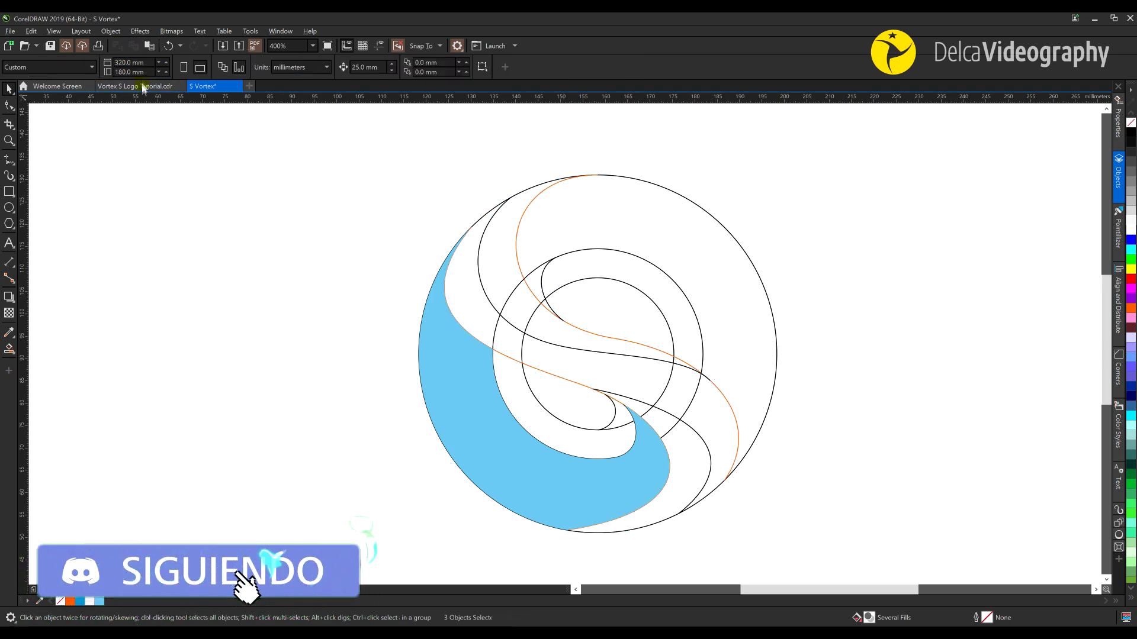
# Smart-fill the upper outer region and the small sliver beside its internal curve with light blue #64B9E3
pyautogui.click(9, 348)
pyautogui.scroll(1, 520, 293)
pyautogui.click(579, 319)
pyautogui.scroll(-1, 563, 266)
pyautogui.click(563, 266)
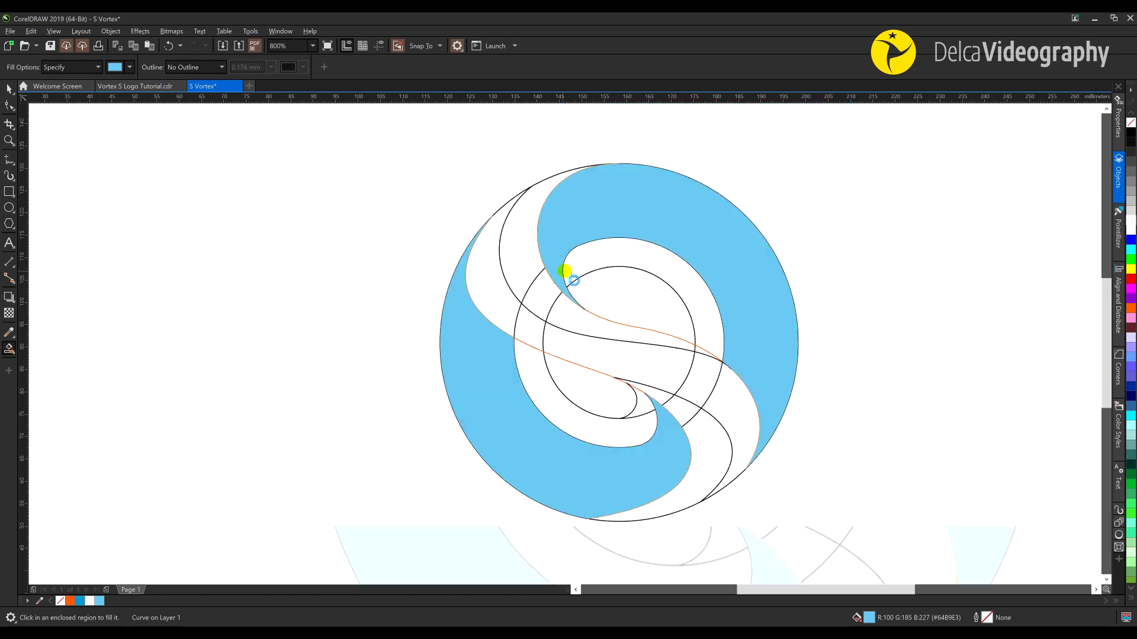
# Paste the light grey S and the two blue strips back over the circle
pyautogui.press('space')
pyautogui.click(841, 313)
pyautogui.click(151, 46)
pyautogui.click(810, 411)
# Weld the pieces of the upper light blue region into one shape
pyautogui.scroll(1, 541, 239)
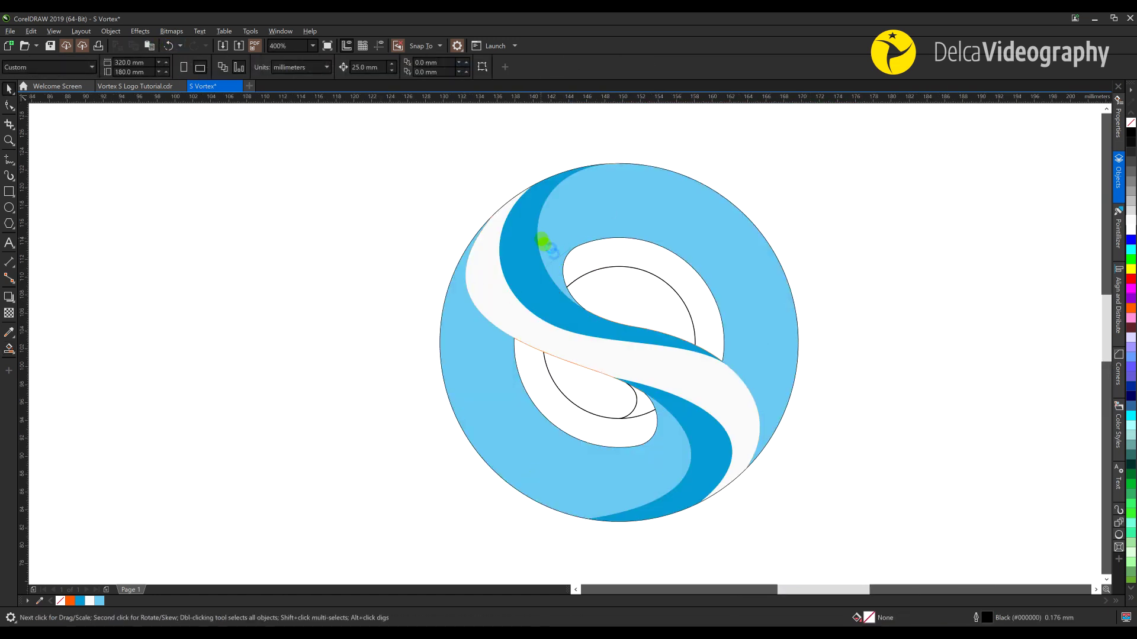
pyautogui.click(596, 350)
pyautogui.keyDown('shift'); pyautogui.click(568, 298); pyautogui.keyUp('shift')
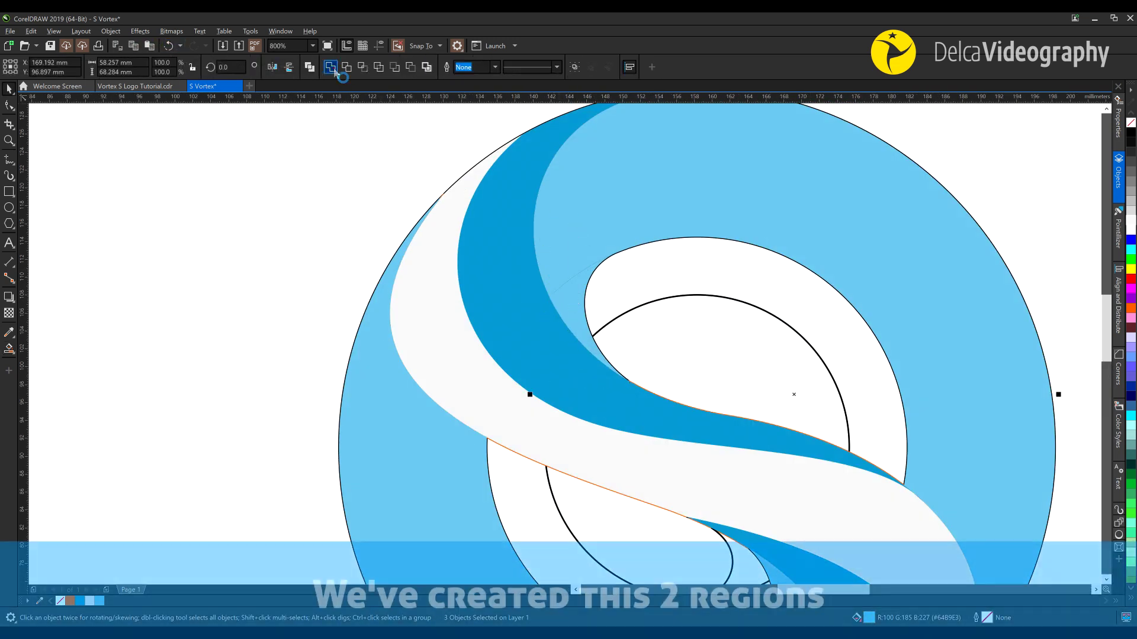
pyautogui.click(332, 69)
pyautogui.scroll(-2, 573, 250)
pyautogui.press('Escape')
pyautogui.scroll(1, 599, 299)
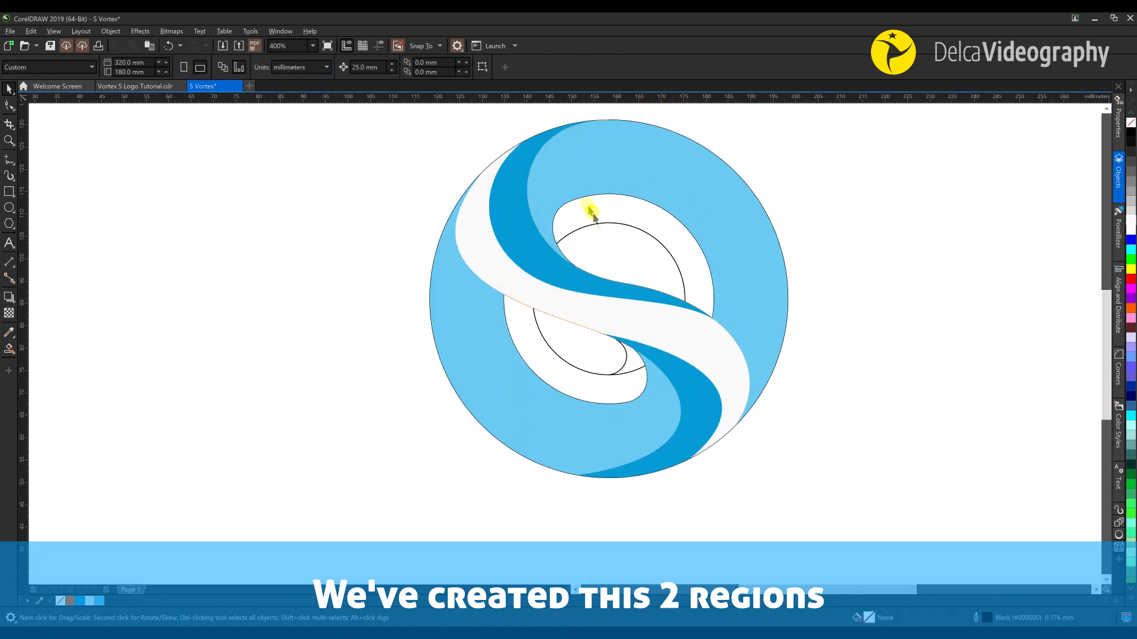
pyautogui.moveTo(583, 204); pyautogui.dragTo(598, 257)
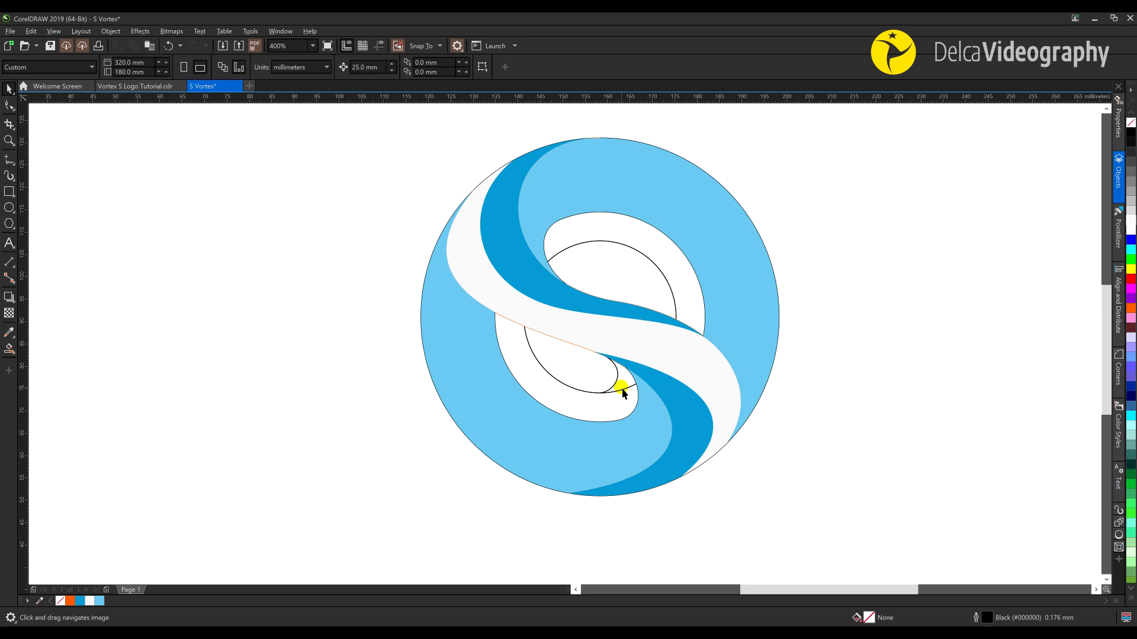
# Smart-fill the lower inner ring region with pale blue #C1E4F5
pyautogui.click(10, 349)
pyautogui.click(129, 68)
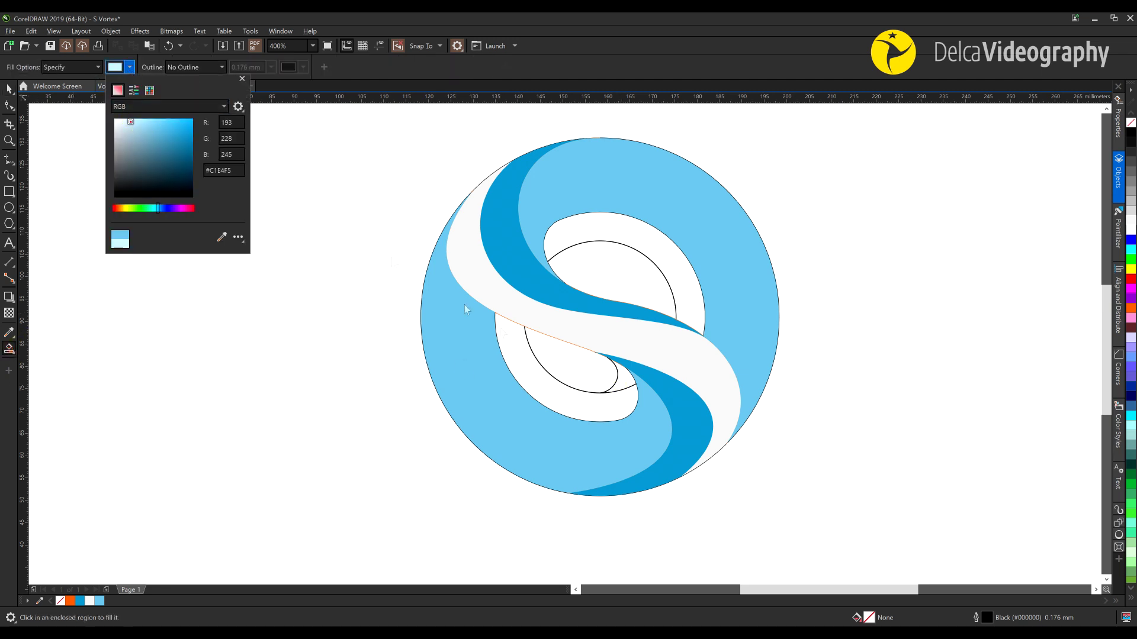
pyautogui.click(603, 412)
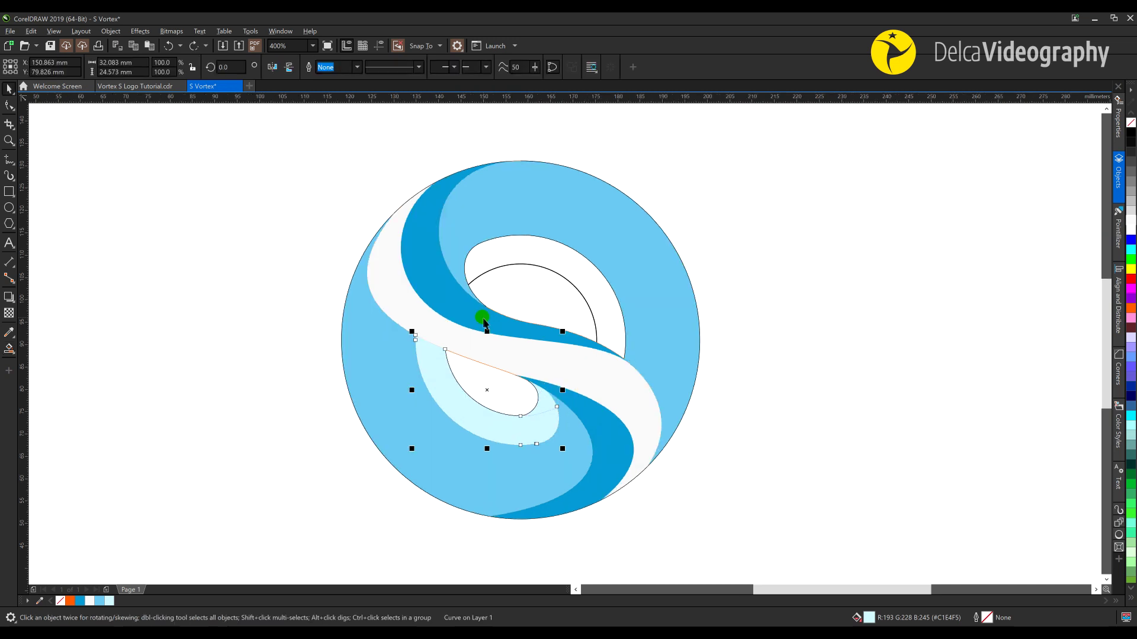
# Cut the grey S and both blue strips again to uncover the construction lines
pyautogui.click(486, 324)
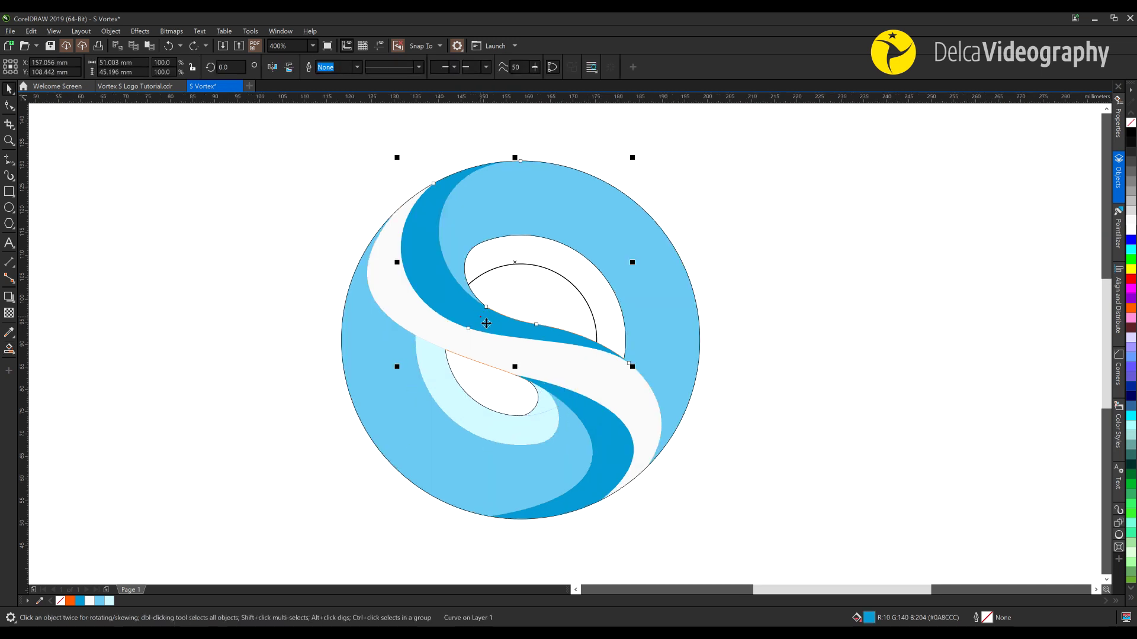
pyautogui.keyDown('shift'); pyautogui.click(510, 355); pyautogui.keyUp('shift')
pyautogui.keyDown('shift'); pyautogui.click(601, 425); pyautogui.keyUp('shift')
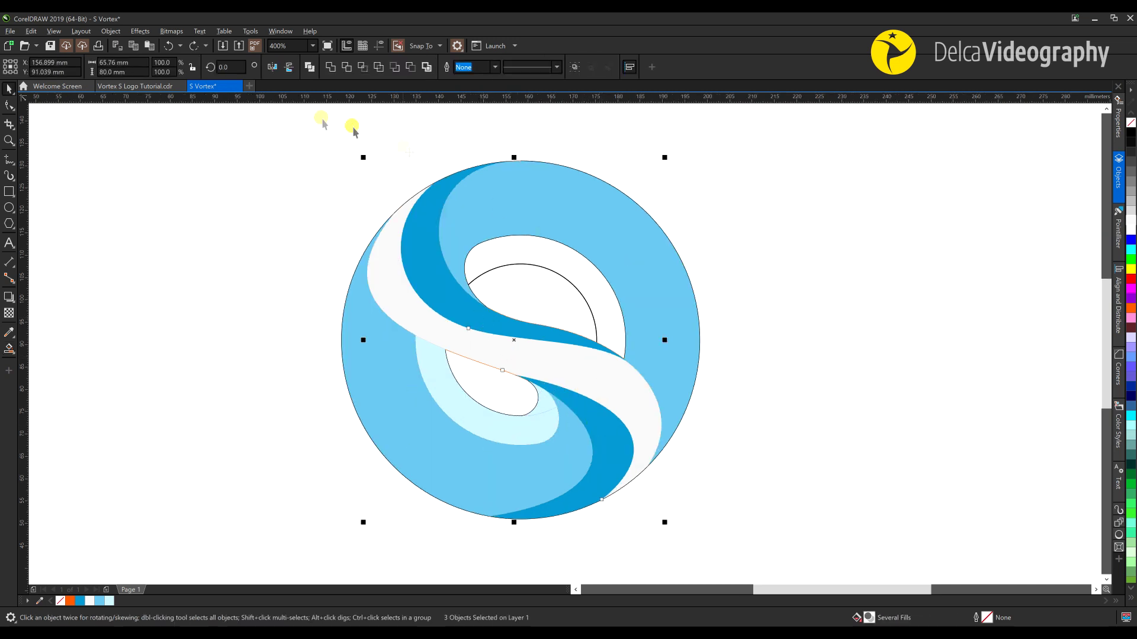
pyautogui.click(124, 50)
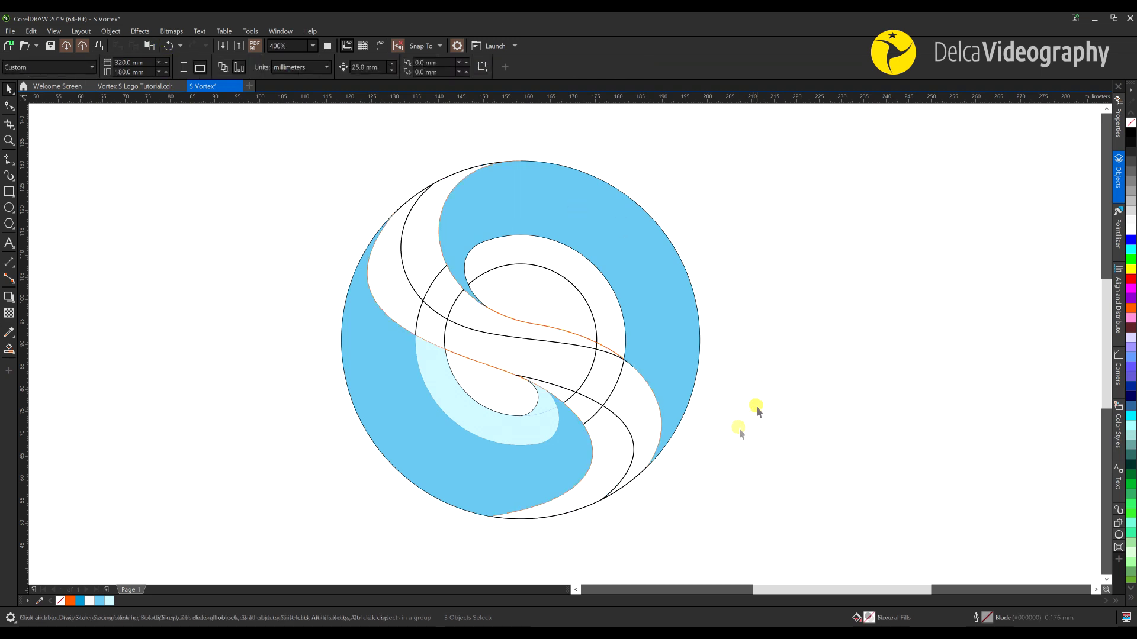
# Smart-fill the upper inner ring region between the two inner circles with pale blue #C1E4F5
pyautogui.click(9, 349)
pyautogui.click(521, 261)
pyautogui.click(621, 354)
# Paste the grey S and both blue strips back on top of the filled regions
pyautogui.press('space')
pyautogui.click(751, 340)
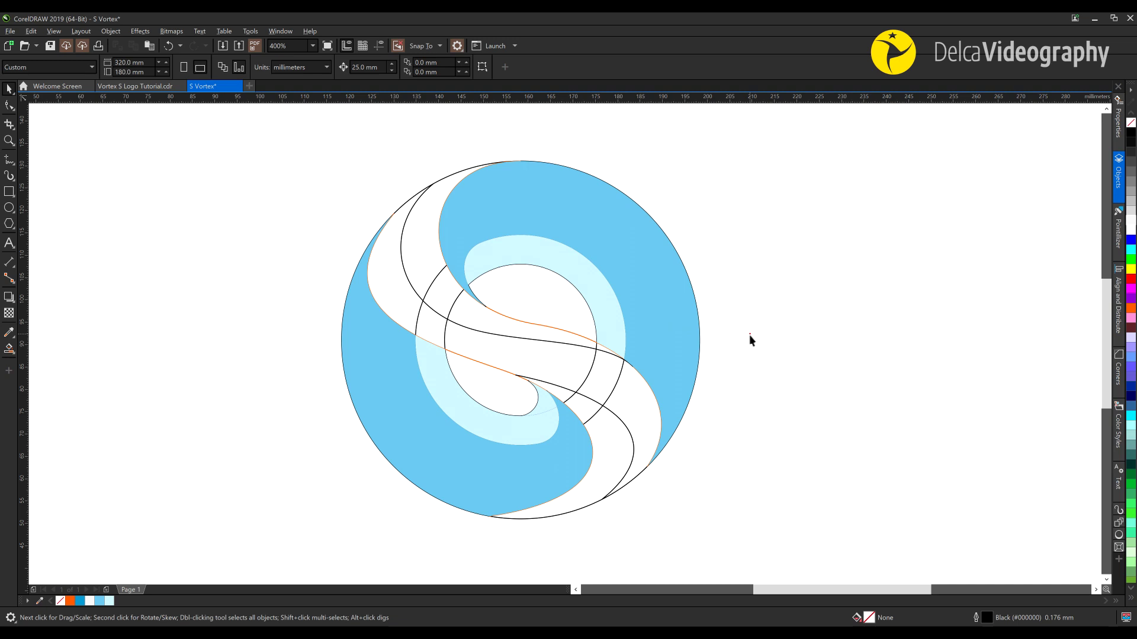
pyautogui.hotkey('ctrl', 'v')
pyautogui.click(502, 256)
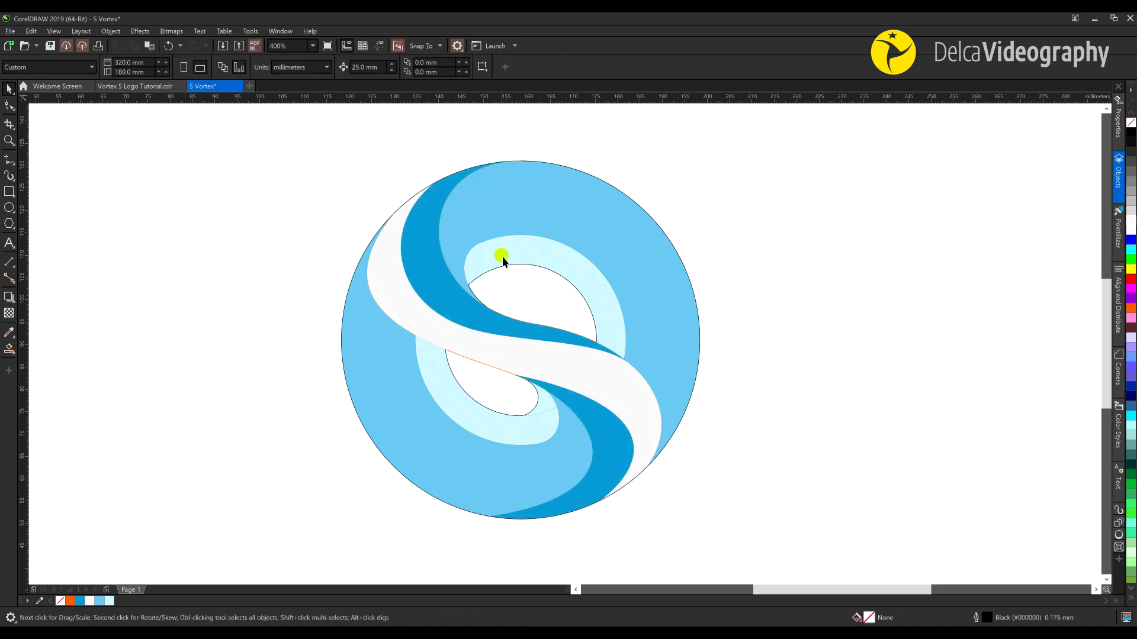
# Weld the pieces of the lower pale blue ring into one shape
pyautogui.click(537, 425)
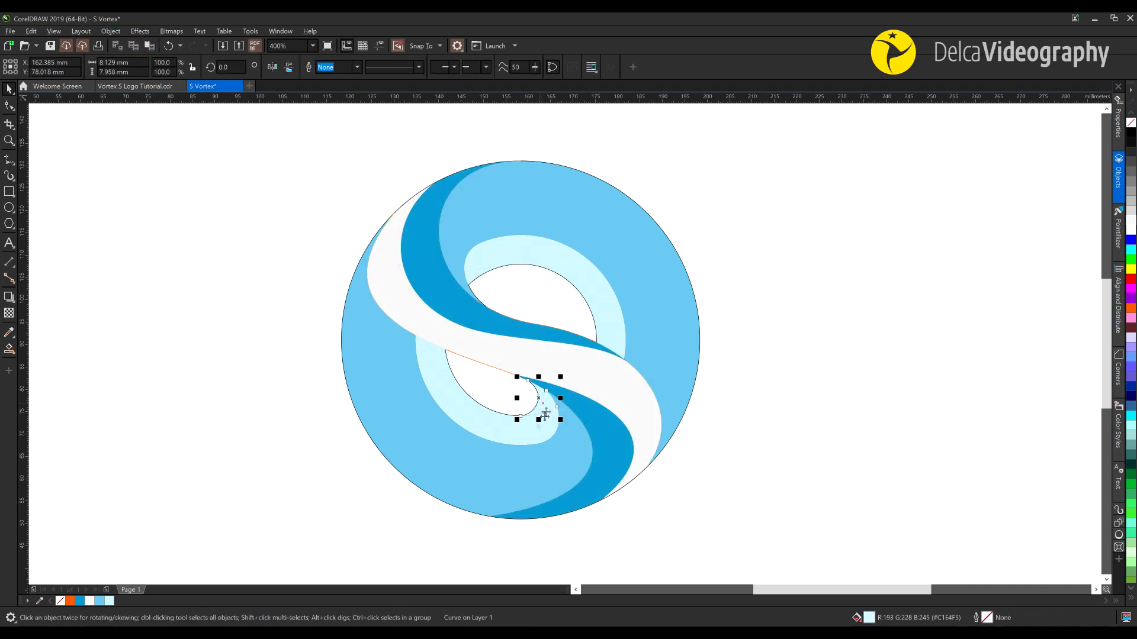
pyautogui.click(330, 68)
pyautogui.click(265, 222)
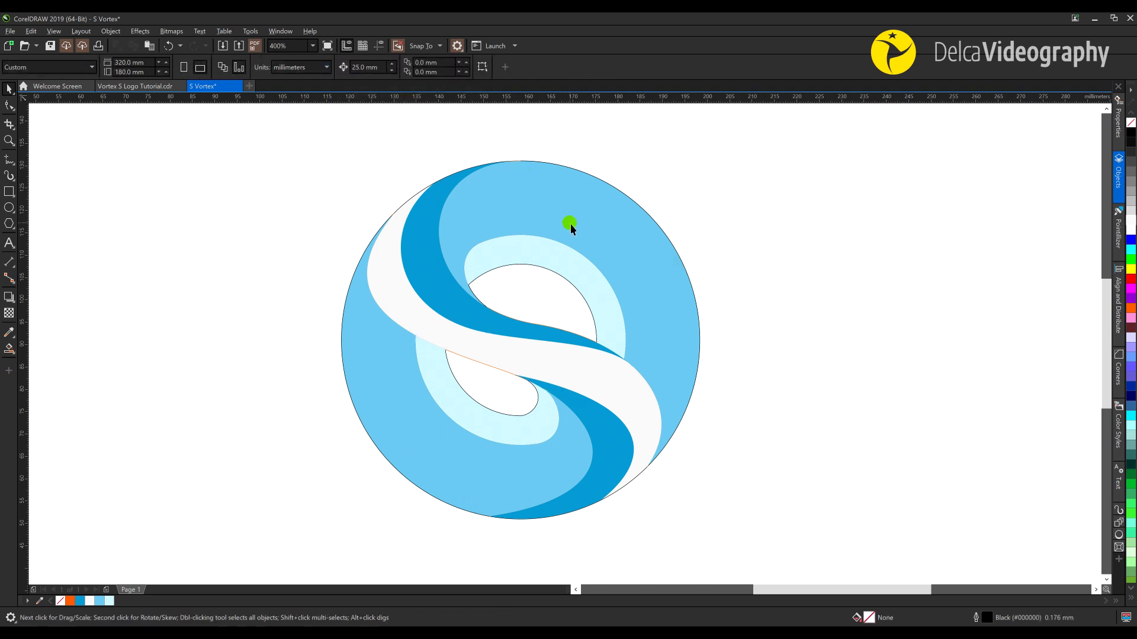
pyautogui.moveTo(570, 224); pyautogui.dragTo(518, 228)
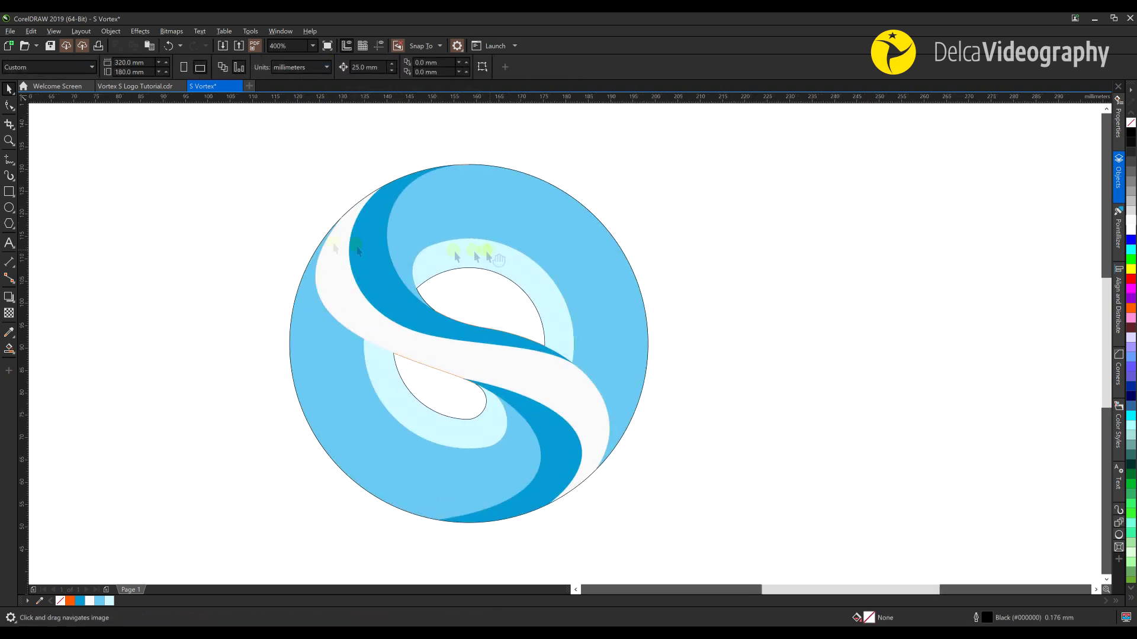
# Draw a straight freehand shading line across the lower light blue region, about 4.5 mm wide and 12 mm high, from the ring's rounded end to the blue strip
pyautogui.click(8, 160)
pyautogui.moveTo(426, 422); pyautogui.dragTo(448, 414)
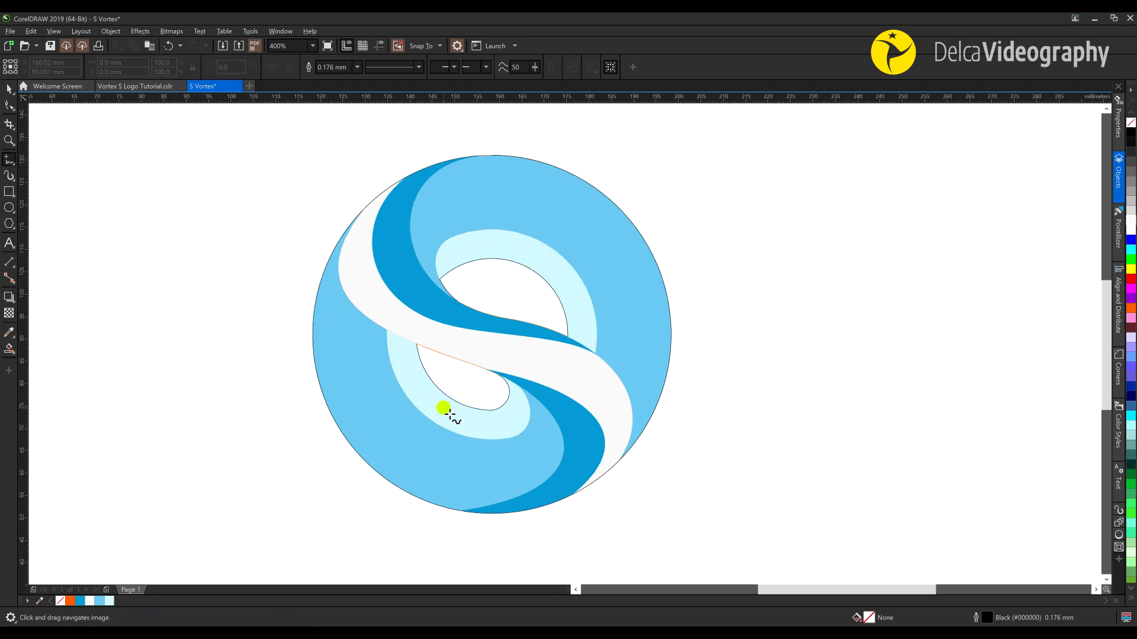
pyautogui.click(534, 432)
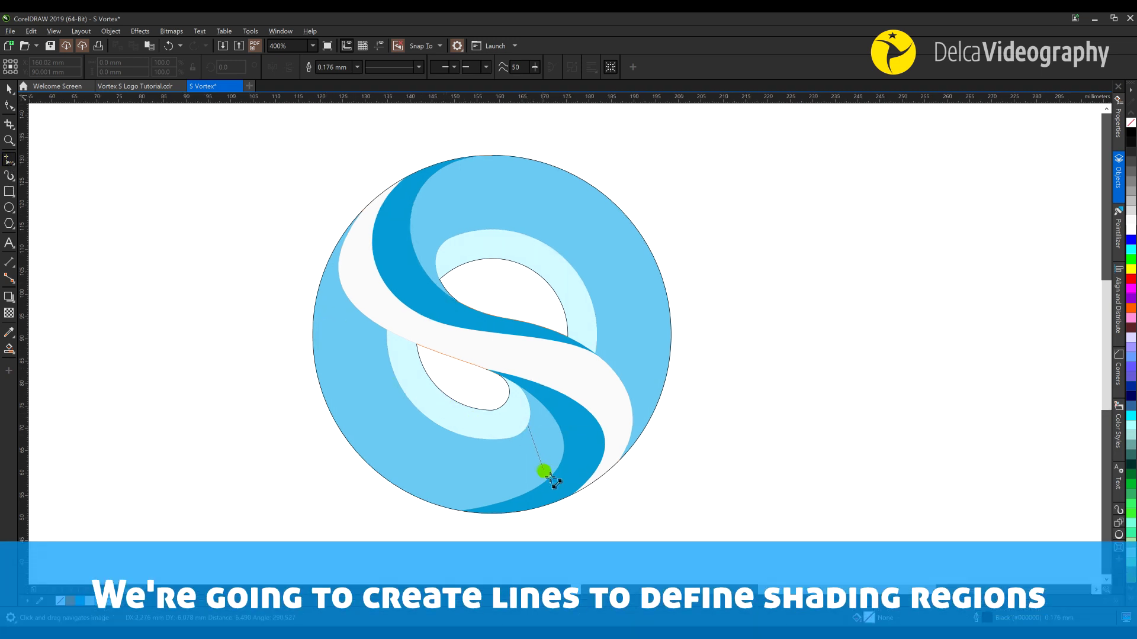
pyautogui.click(547, 478)
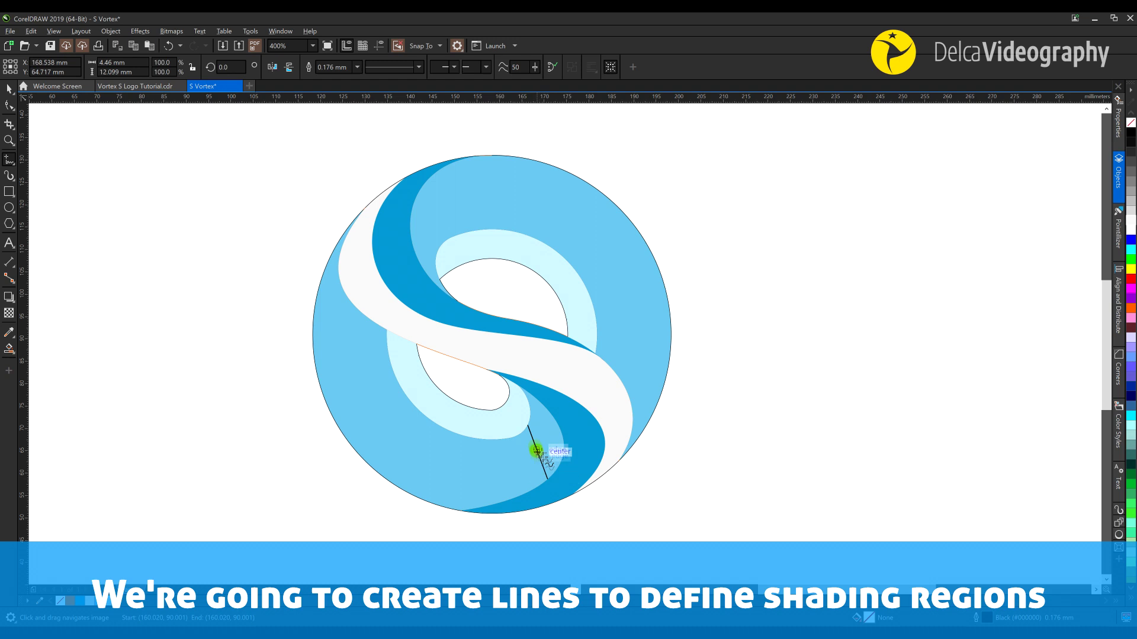
# Draw two more shading lines, one across the pale ring's rounded end and one from the lower inner circle's edge to the S
pyautogui.click(508, 400)
pyautogui.click(531, 414)
pyautogui.click(500, 402)
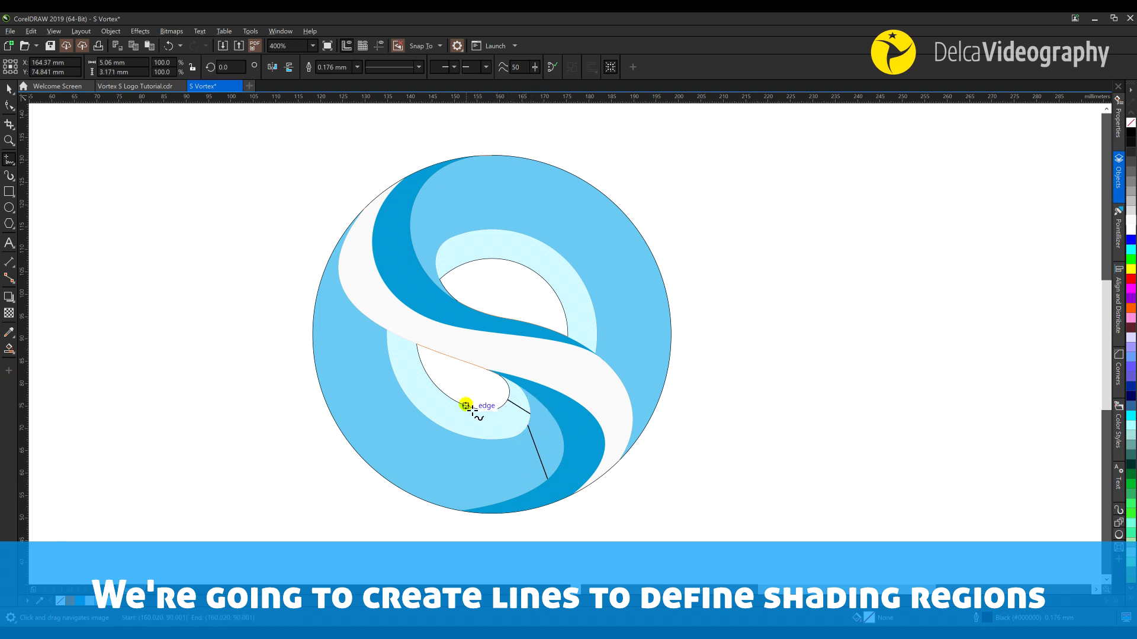
pyautogui.click(479, 368)
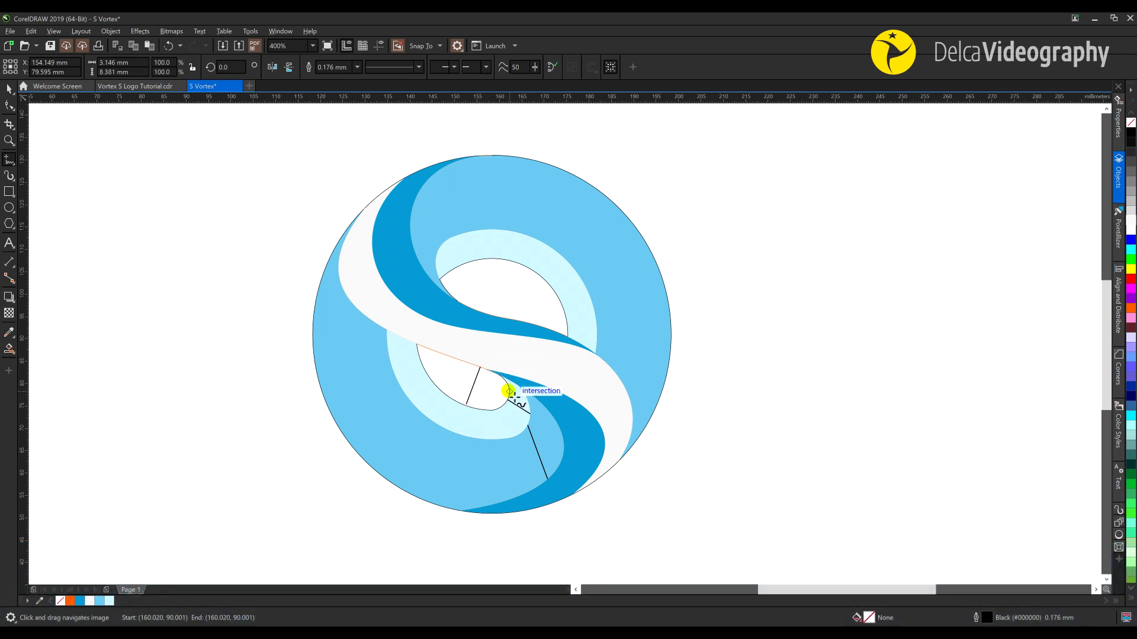
# Convert the shading line across the lower inner circle to a curve and bow it outward toward the pale ring's rounded end
pyautogui.press('space')
pyautogui.doubleClick(474, 383)
pyautogui.rightClick(474, 382)
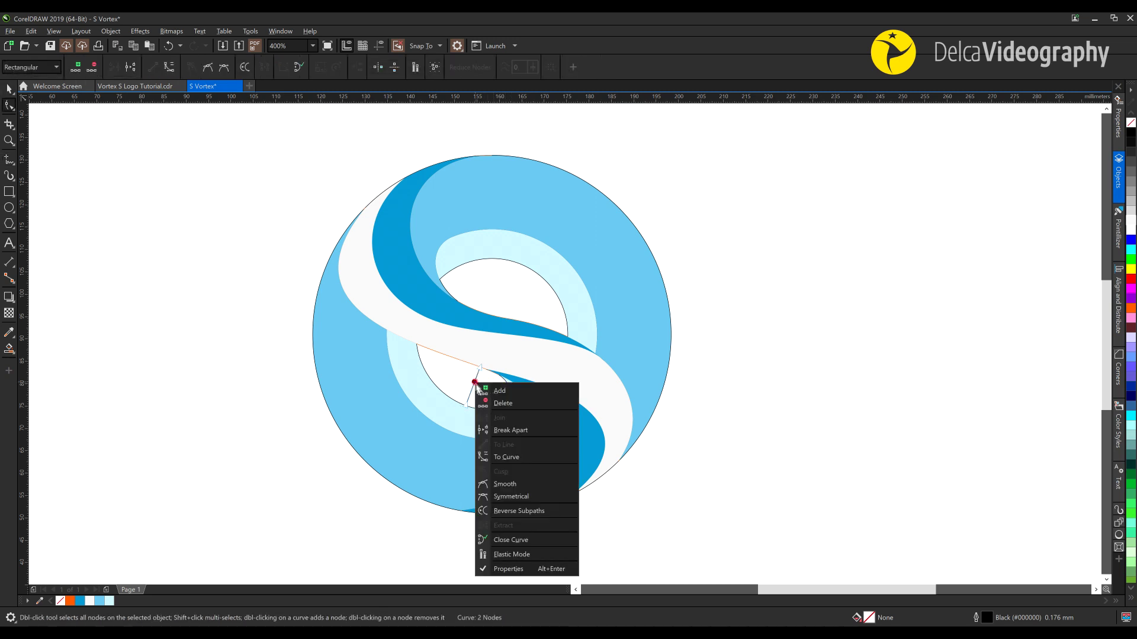
pyautogui.click(508, 457)
pyautogui.scroll(2, 484, 396)
pyautogui.moveTo(414, 428); pyautogui.dragTo(562, 412)
# Convert the short line across the lower pale ring's end to a curve and arch it upward
pyautogui.click(606, 426)
pyautogui.rightClick(606, 426)
pyautogui.click(639, 498)
pyautogui.moveTo(623, 438); pyautogui.dragTo(621, 402)
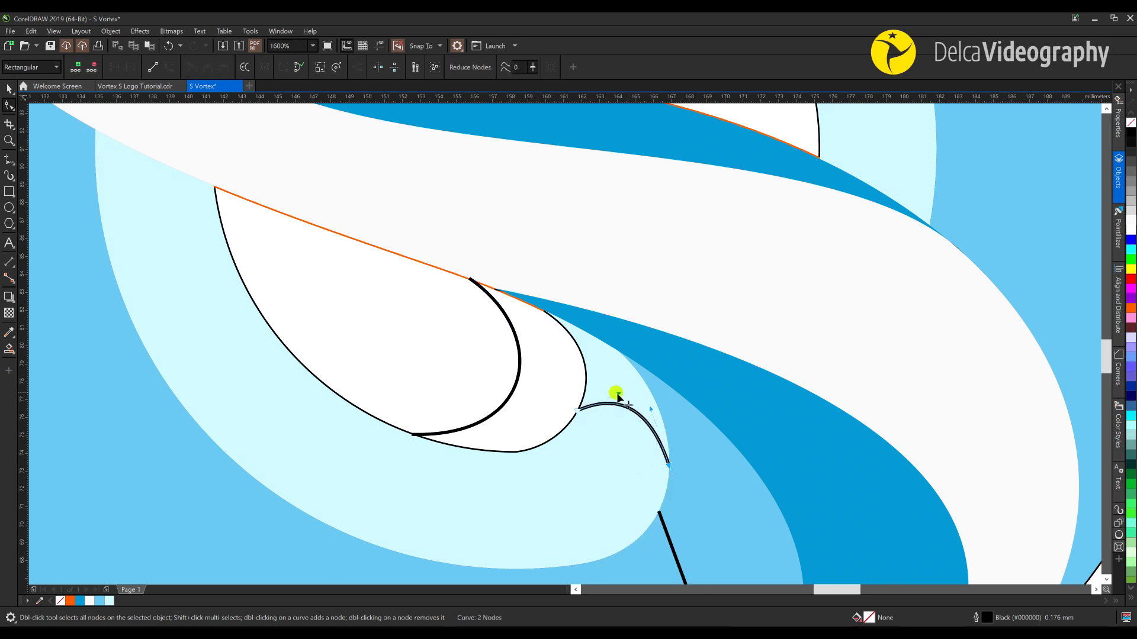
# Convert the shading line across the lower light blue region to a curve and bow it outward toward the blue strip
pyautogui.moveTo(677, 554); pyautogui.dragTo(611, 440)
pyautogui.click(612, 447)
pyautogui.rightClick(612, 448)
pyautogui.click(642, 324)
pyautogui.moveTo(634, 509); pyautogui.dragTo(568, 337)
pyautogui.moveTo(569, 338); pyautogui.dragTo(625, 316)
pyautogui.scroll(-1, 606, 300)
pyautogui.press('space')
pyautogui.scroll(-1, 604, 408)
pyautogui.click(589, 356)
pyautogui.scroll(1, 531, 286)
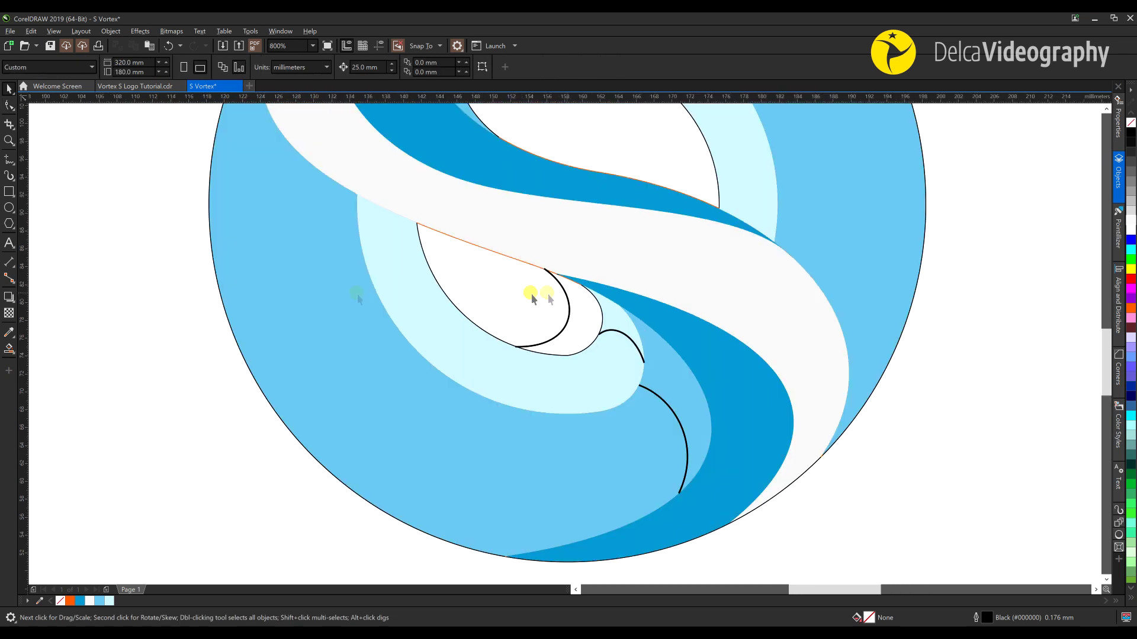
# Smart-fill the lower inner circle's region and send the fill to the back of the page
pyautogui.click(9, 353)
pyautogui.click(512, 324)
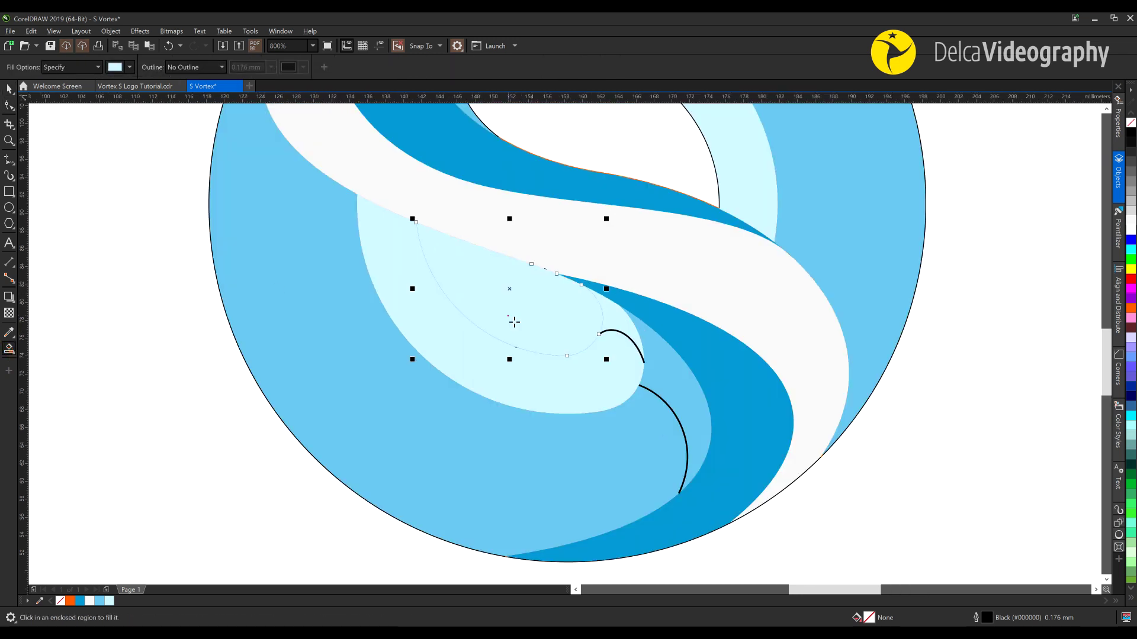
pyautogui.press('space')
pyautogui.moveTo(515, 296); pyautogui.dragTo(399, 280)
pyautogui.moveTo(480, 315); pyautogui.dragTo(558, 304)
pyautogui.rightClick(556, 307)
pyautogui.moveTo(619, 382)
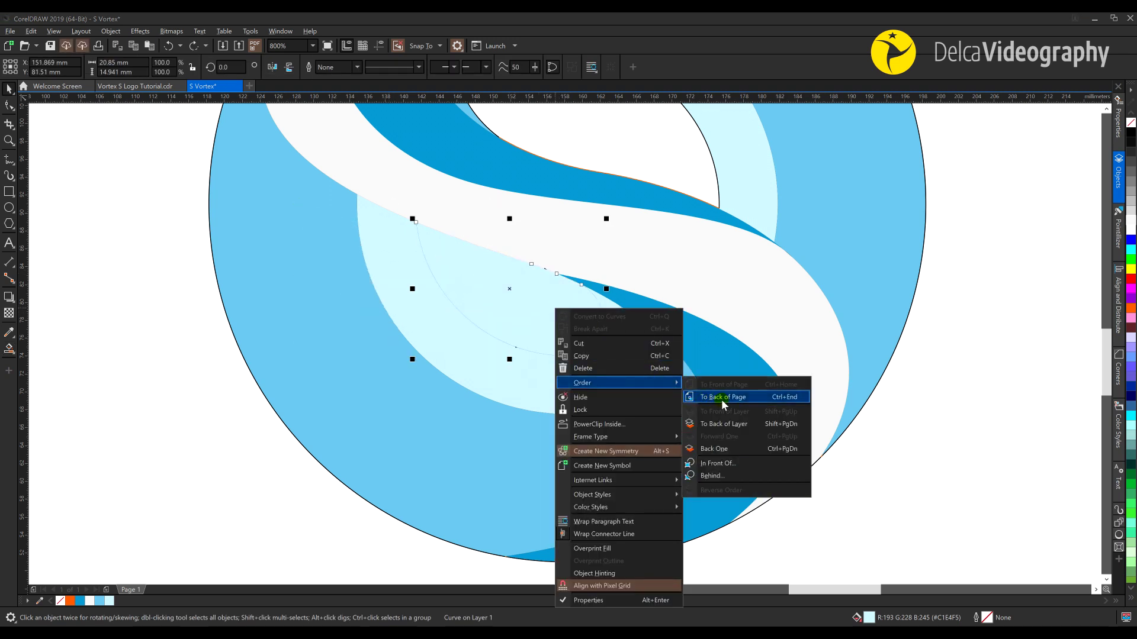
pyautogui.click(721, 399)
# Recolour the lower inner circle's fill cyan
pyautogui.click(470, 273)
pyautogui.click(1131, 249)
pyautogui.click(154, 347)
pyautogui.scroll(1, 556, 294)
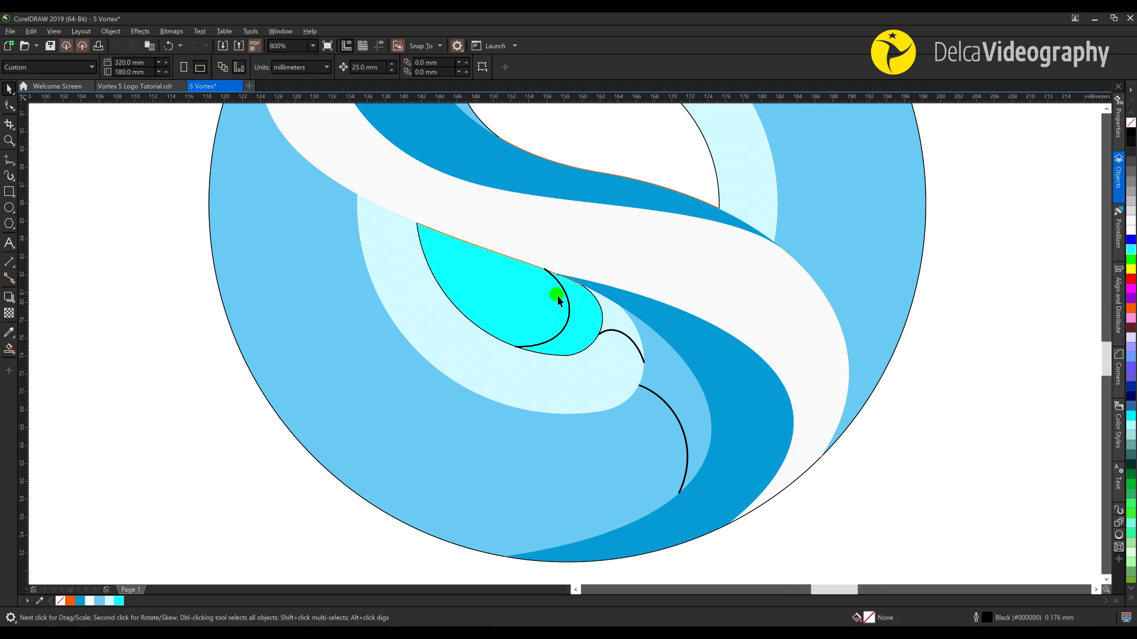
pyautogui.click(297, 243)
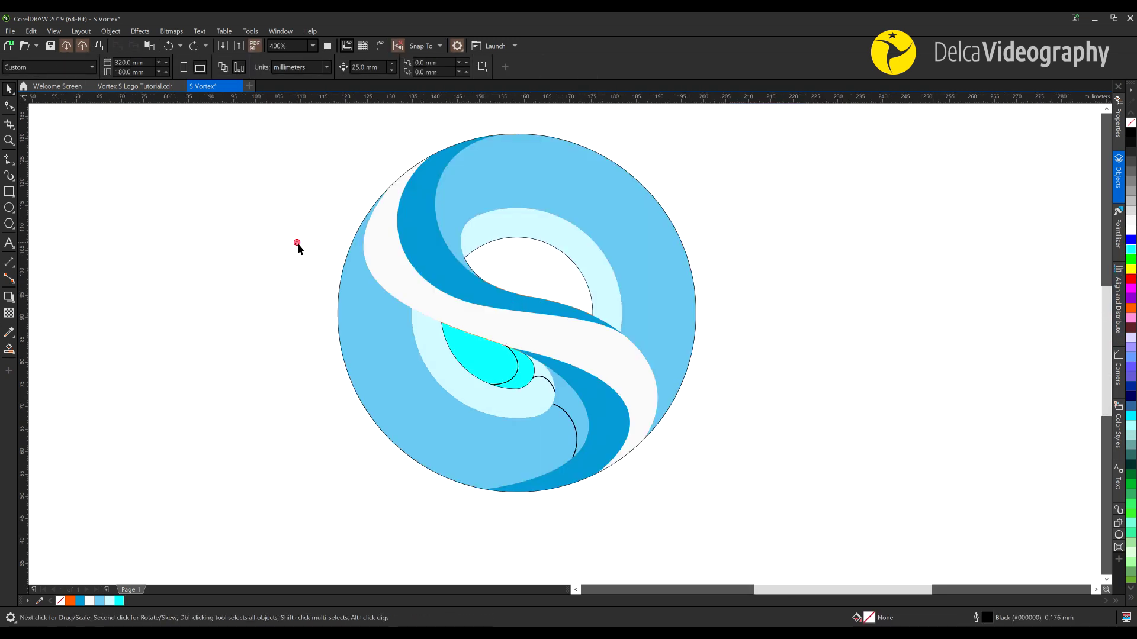
# Move the cyan shape and its shading curve off the logo and smart-fill the area beyond the curve
pyautogui.click(518, 371)
pyautogui.moveTo(234, 357); pyautogui.dragTo(234, 357)
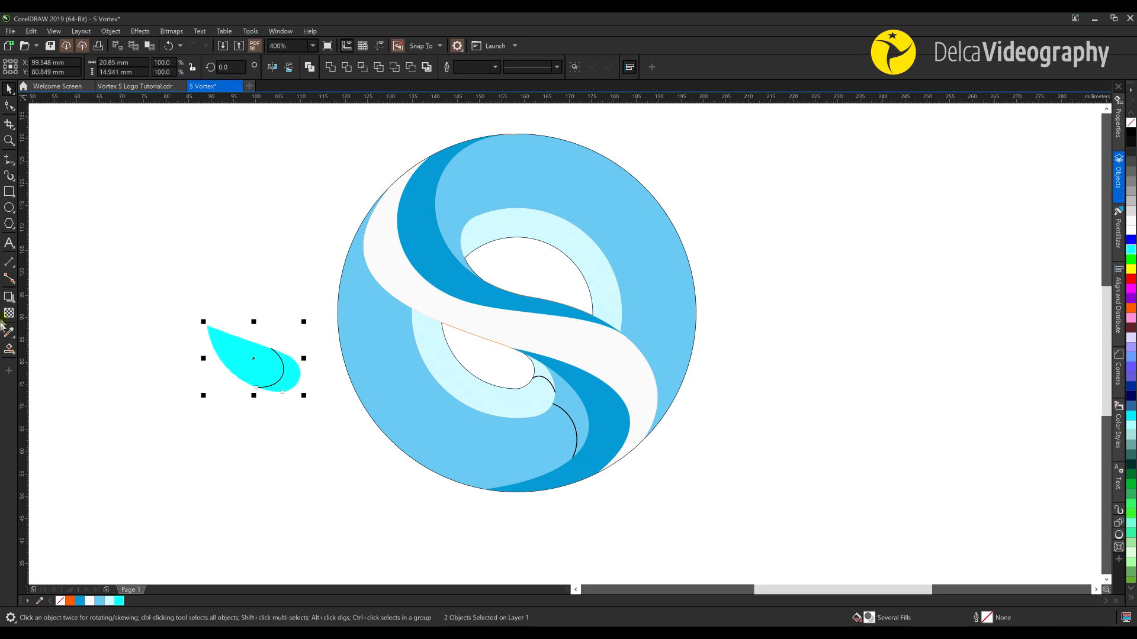
pyautogui.click(9, 348)
pyautogui.click(290, 374)
# Remove the shading curve and move both pieces of the cyan shape back into the lower inner circle
pyautogui.press('space')
pyautogui.moveTo(245, 317); pyautogui.dragTo(290, 415)
pyautogui.moveTo(178, 300); pyautogui.dragTo(324, 431)
pyautogui.moveTo(414, 312); pyautogui.dragTo(442, 322)
# Recolour the end piece of the cyan shape Desert Blue
pyautogui.click(547, 382)
pyautogui.click(531, 378)
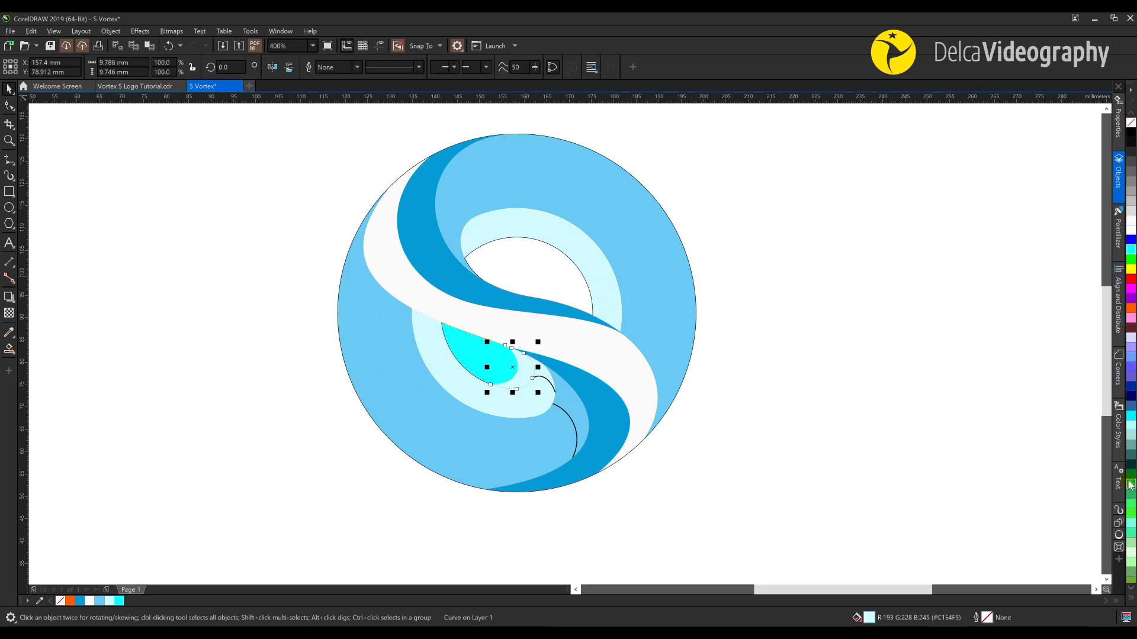
pyautogui.click(1130, 406)
pyautogui.press('Escape')
pyautogui.click(537, 386)
pyautogui.scroll(2, 536, 386)
pyautogui.click(543, 351)
pyautogui.press('Escape')
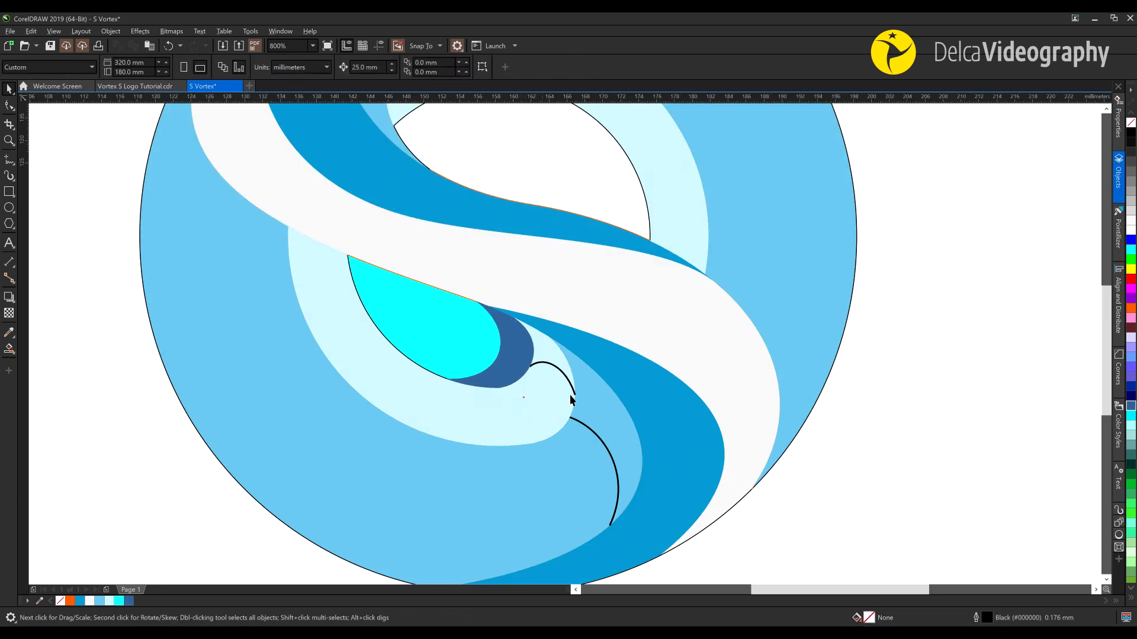
# Move the lower pale ring and its shading curve off the logo, then smart-fill its tip and colour it Desert Blue
pyautogui.scroll(-1, 569, 393)
pyautogui.click(559, 380)
pyautogui.keyDown('shift'); pyautogui.click(513, 400); pyautogui.keyUp('shift')
pyautogui.moveTo(508, 401); pyautogui.dragTo(229, 432)
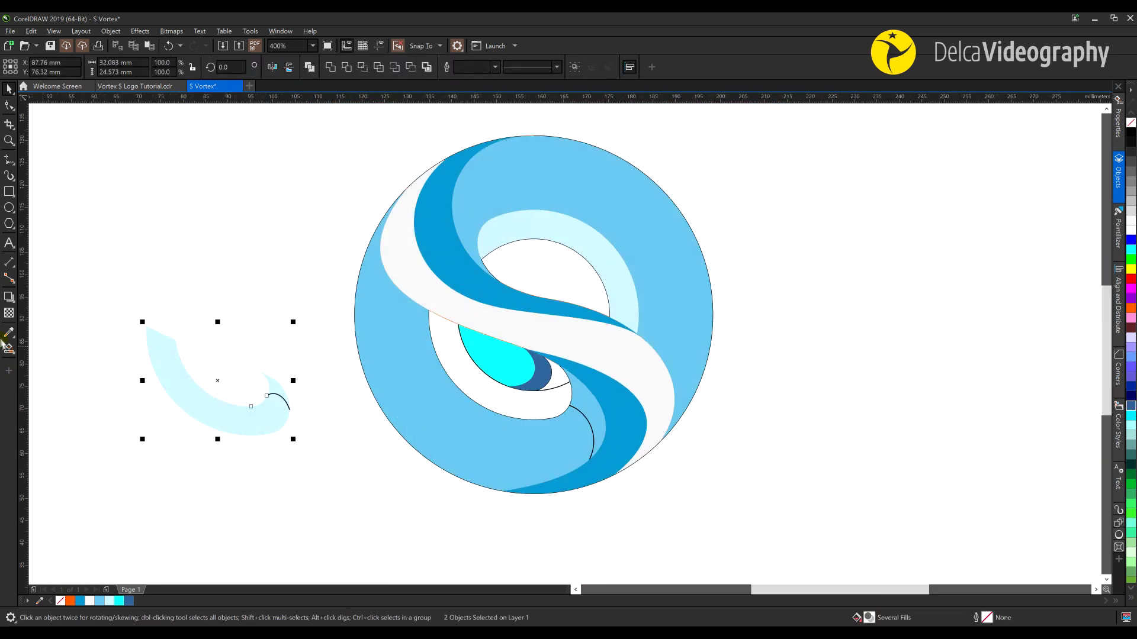
pyautogui.click(9, 349)
pyautogui.click(275, 389)
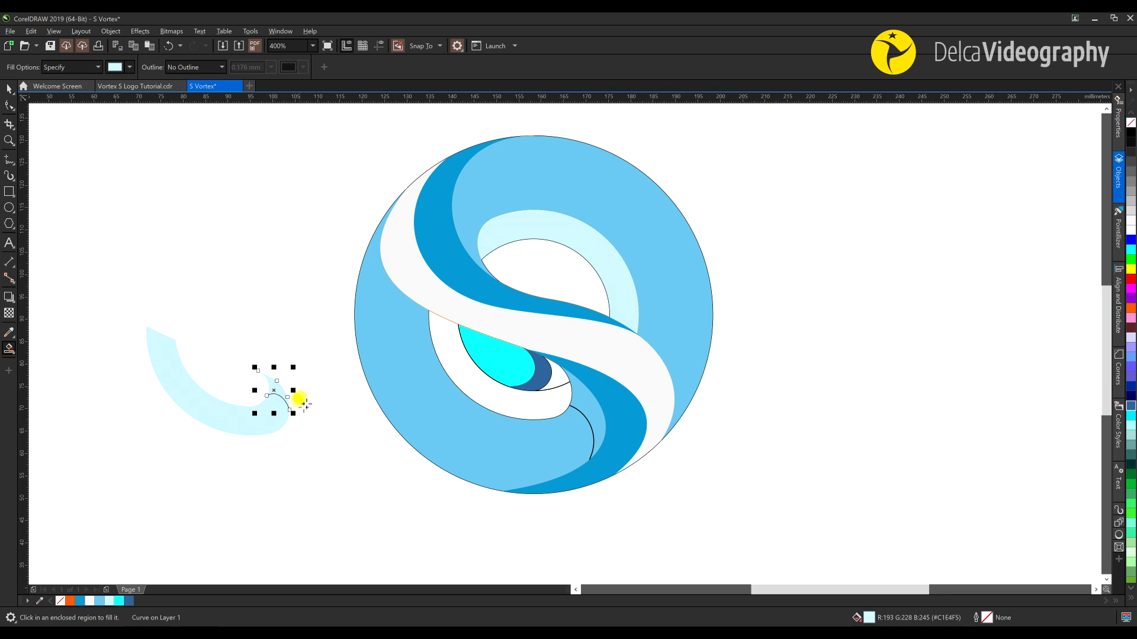
pyautogui.click(130, 602)
pyautogui.press('space')
# Delete the shading curve and move both lower pale ring pieces back into the logo
pyautogui.click(313, 434)
pyautogui.click(266, 396)
pyautogui.press('Delete')
pyautogui.moveTo(143, 316); pyautogui.dragTo(333, 480)
pyautogui.moveTo(144, 322); pyautogui.dragTo(428, 312)
# Recolour the tip piece of the lower pale ring black
pyautogui.click(720, 426)
pyautogui.click(560, 373)
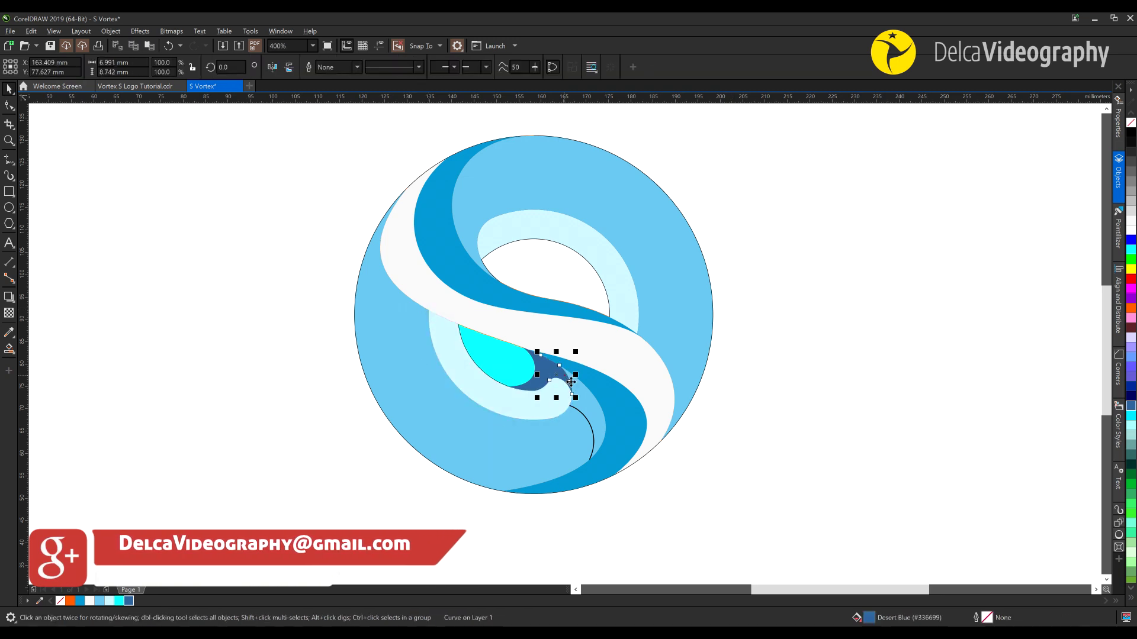
pyautogui.click(1131, 133)
# Move the lower light blue region and its shading curve off the logo and smart-fill the tip beyond the curve
pyautogui.click(584, 416)
pyautogui.keyDown('shift'); pyautogui.click(500, 440); pyautogui.keyUp('shift')
pyautogui.moveTo(490, 435); pyautogui.dragTo(214, 449)
pyautogui.click(9, 349)
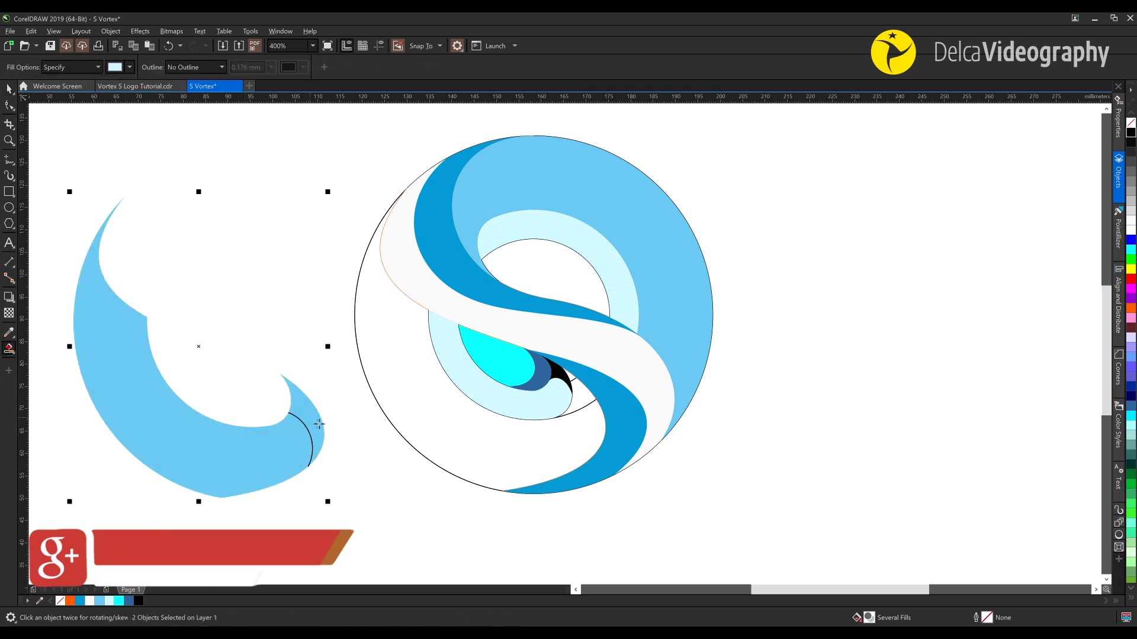
pyautogui.click(314, 414)
pyautogui.press('space')
# Delete the shading curve and move both lower light blue pieces back into the logo
pyautogui.moveTo(324, 469); pyautogui.dragTo(321, 489)
pyautogui.press('Delete')
pyautogui.click(311, 441)
pyautogui.keyDown('shift'); pyautogui.click(294, 411); pyautogui.keyUp('shift')
pyautogui.moveTo(276, 373); pyautogui.dragTo(559, 368)
# Recolour the tip piece of the lower light blue region dark navy blue
pyautogui.click(753, 442)
pyautogui.click(577, 397)
pyautogui.click(1130, 142)
pyautogui.click(859, 367)
pyautogui.click(583, 407)
pyautogui.click(1131, 396)
pyautogui.click(876, 443)
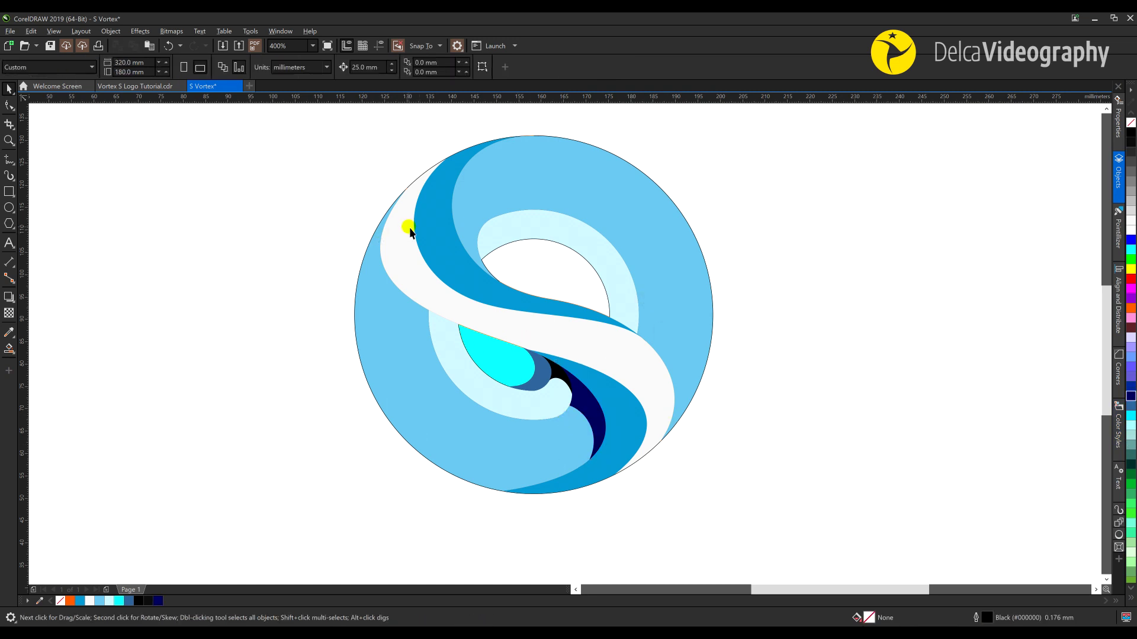
# Draw a straight freehand line about 20 mm long from the outer circle's top to the upper pale ring
pyautogui.click(10, 161)
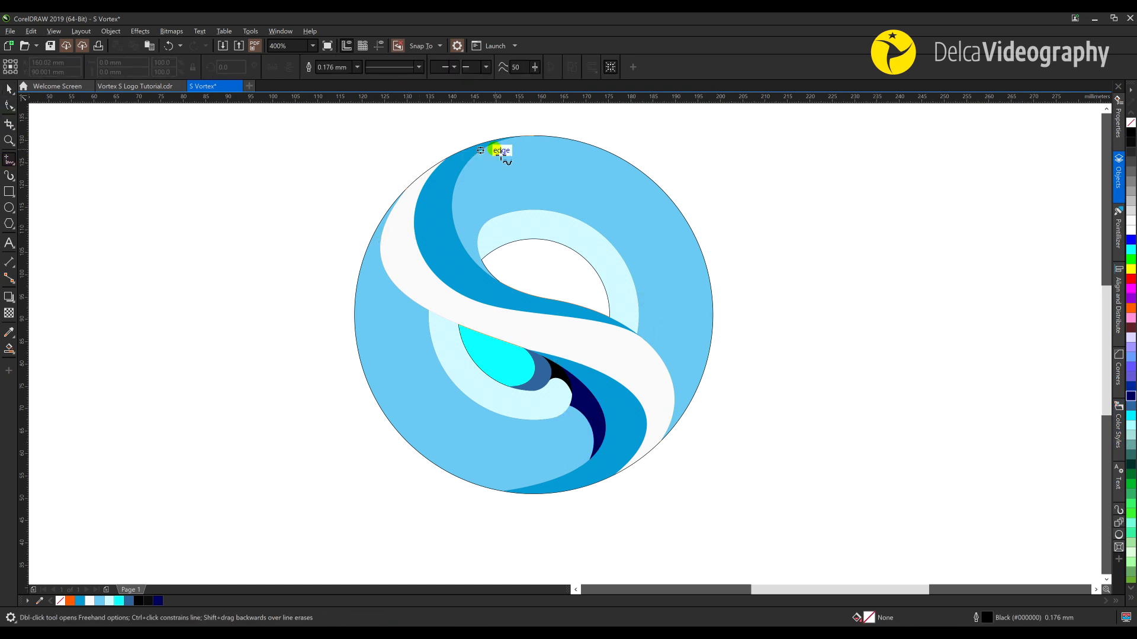
pyautogui.click(533, 136)
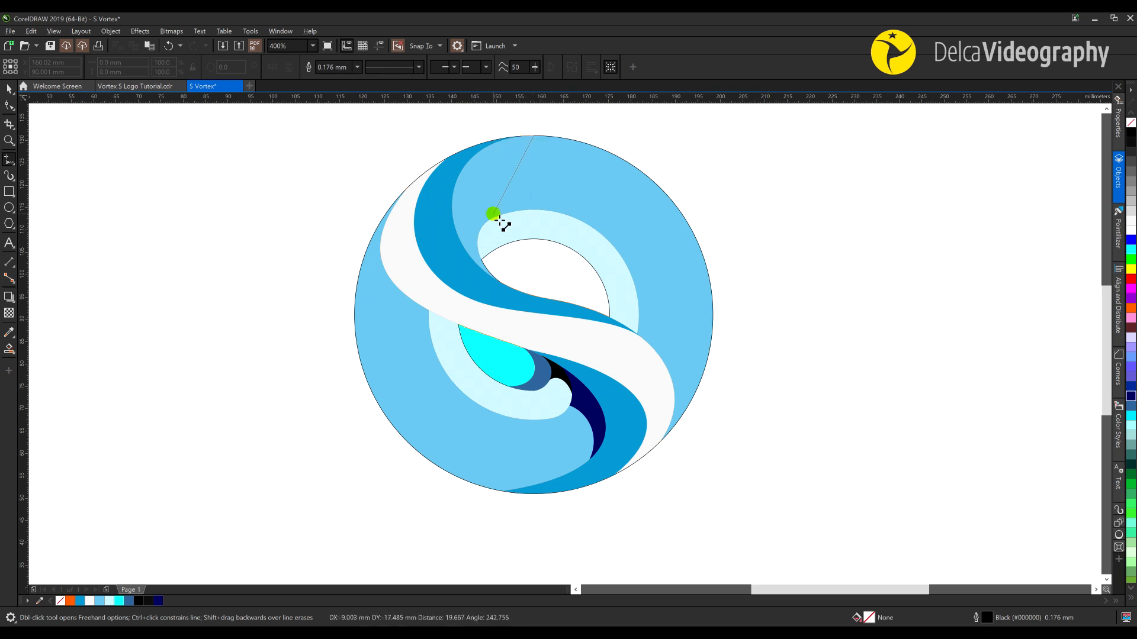
pyautogui.click(496, 216)
# Convert the upper line to a curve, bow it toward the blue strip and shift its top end slightly along the outer circle
pyautogui.press('F10')
pyautogui.rightClick(513, 180)
pyautogui.click(540, 254)
pyautogui.moveTo(514, 175); pyautogui.dragTo(487, 169)
pyautogui.click(496, 217)
pyautogui.click(532, 138)
pyautogui.moveTo(530, 138); pyautogui.dragTo(526, 137)
pyautogui.moveTo(483, 179); pyautogui.dragTo(488, 180)
pyautogui.click(495, 222)
pyautogui.press('space')
pyautogui.click(707, 222)
pyautogui.moveTo(477, 222); pyautogui.dragTo(480, 258)
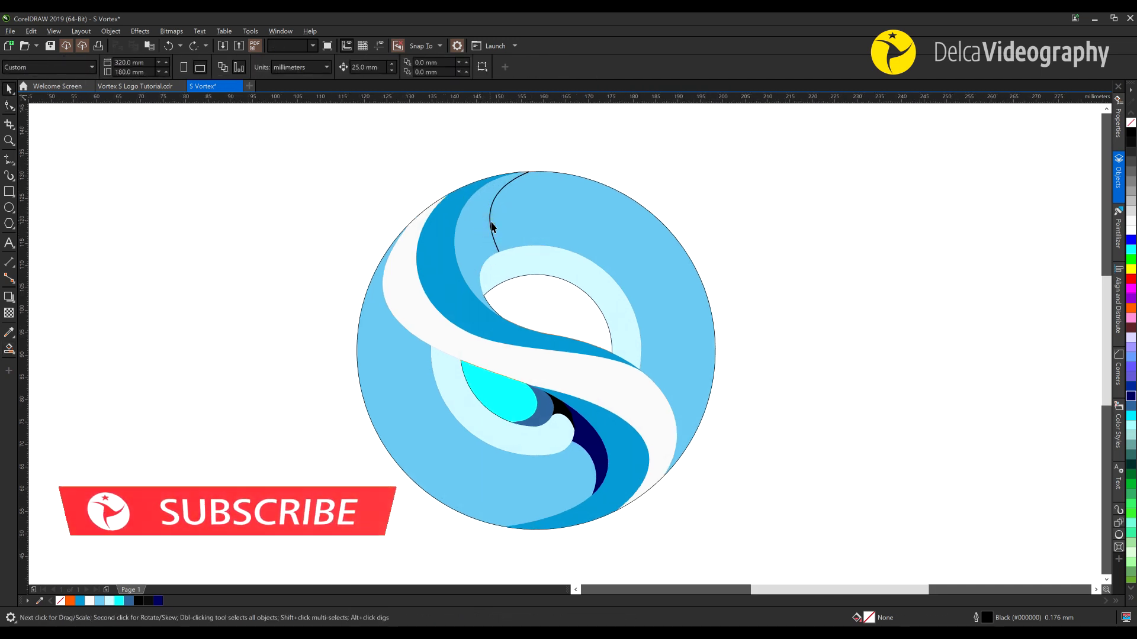
# Move the upper light blue region and its shading curve off the logo and smart-fill the part beyond the curve
pyautogui.click(490, 226)
pyautogui.keyDown('shift'); pyautogui.click(571, 219); pyautogui.keyUp('shift')
pyautogui.moveTo(572, 219); pyautogui.dragTo(873, 241)
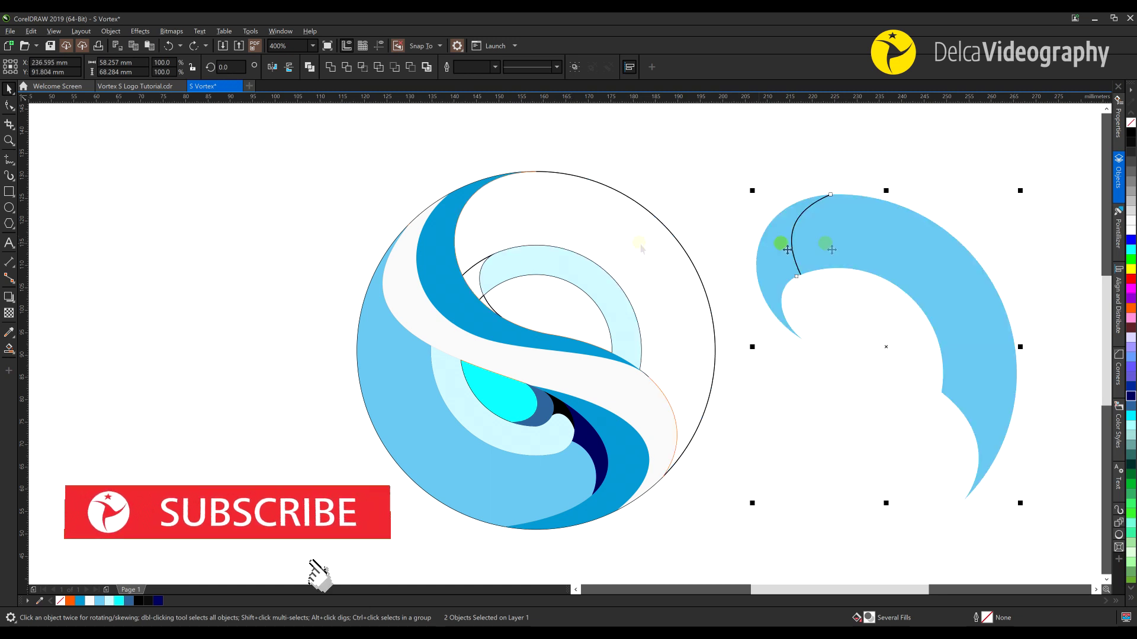
pyautogui.click(8, 349)
pyautogui.click(773, 262)
pyautogui.press('space')
pyautogui.press('space')
# Recolour the new end piece of the upper light blue region Desert Blue
pyautogui.click(1036, 231)
pyautogui.click(777, 267)
pyautogui.click(1131, 407)
# Delete the shading curve and move both upper light blue pieces back into the logo
pyautogui.moveTo(770, 176); pyautogui.dragTo(847, 300)
pyautogui.press('Delete')
pyautogui.click(785, 266)
pyautogui.keyDown('shift'); pyautogui.click(819, 248); pyautogui.keyUp('shift')
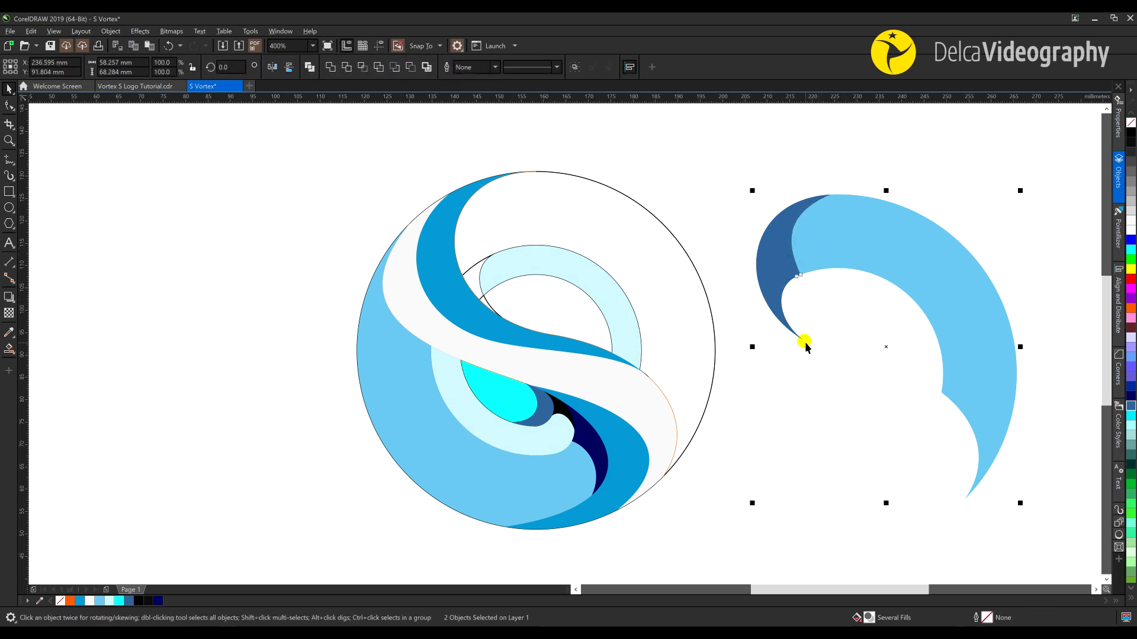
pyautogui.moveTo(662, 342); pyautogui.dragTo(501, 318)
pyautogui.click(567, 158)
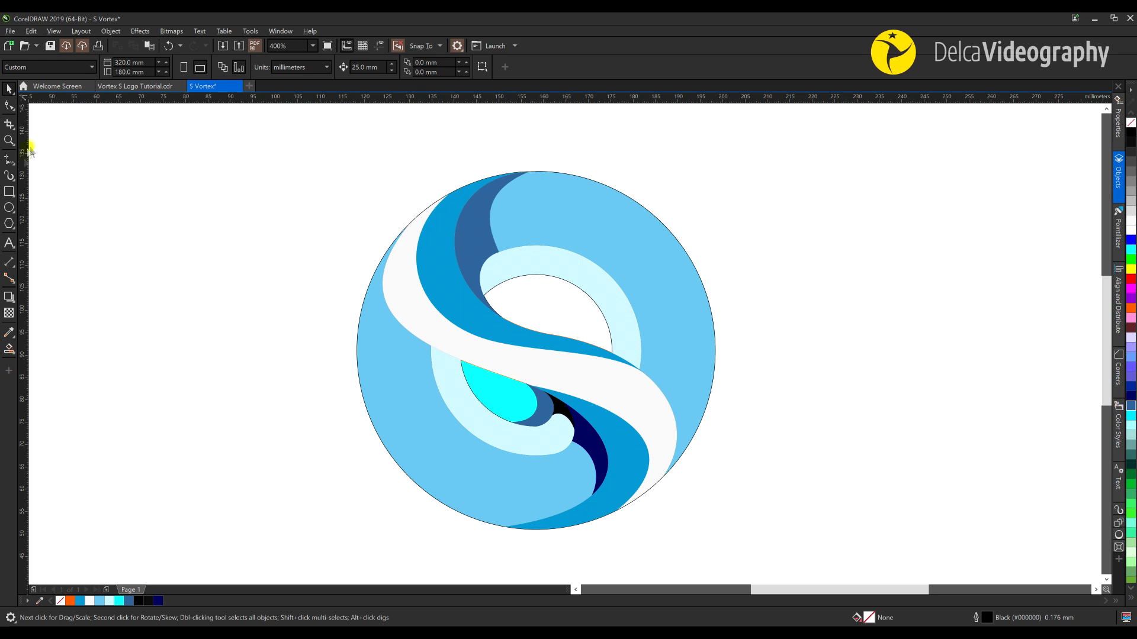
# Draw a freehand line across the upper pale ring's end, convert it to a curve and bow it toward the blue strip
pyautogui.click(5, 160)
pyautogui.click(498, 252)
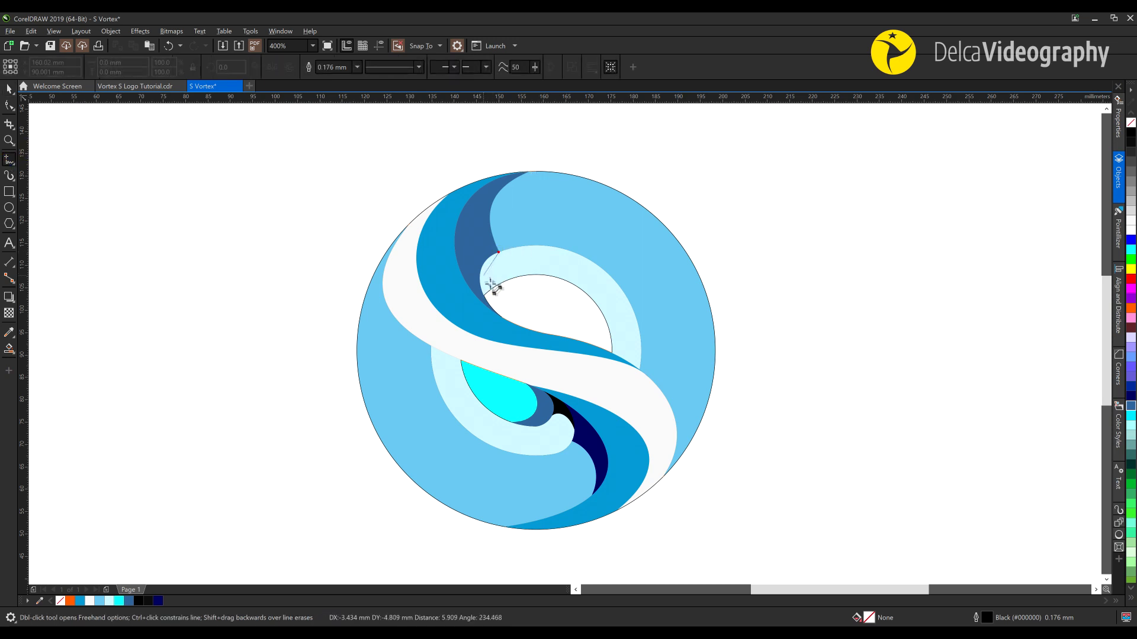
pyautogui.click(498, 285)
pyautogui.press('F10')
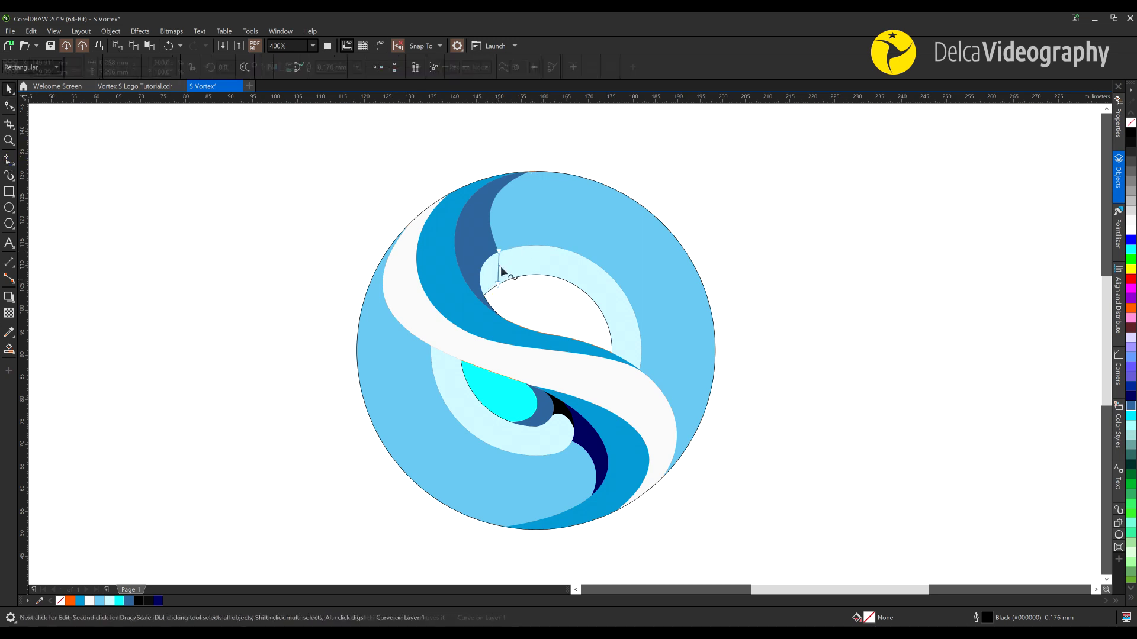
pyautogui.scroll(1, 500, 266)
pyautogui.click(498, 266)
pyautogui.rightClick(498, 266)
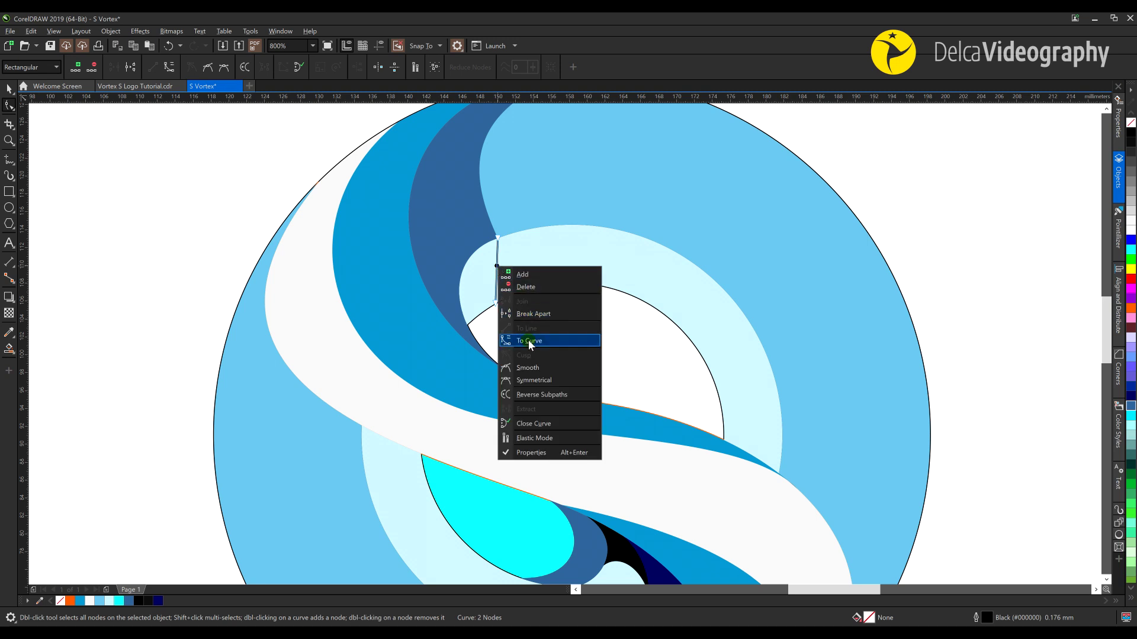
pyautogui.click(526, 315)
pyautogui.moveTo(497, 278); pyautogui.dragTo(771, 285)
# Move the upper pale ring with its shading curve off the logo and smart-fill the ring's rounded end
pyautogui.press('space')
pyautogui.keyDown('shift'); pyautogui.click(518, 270); pyautogui.keyUp('shift')
pyautogui.scroll(-1, 519, 275)
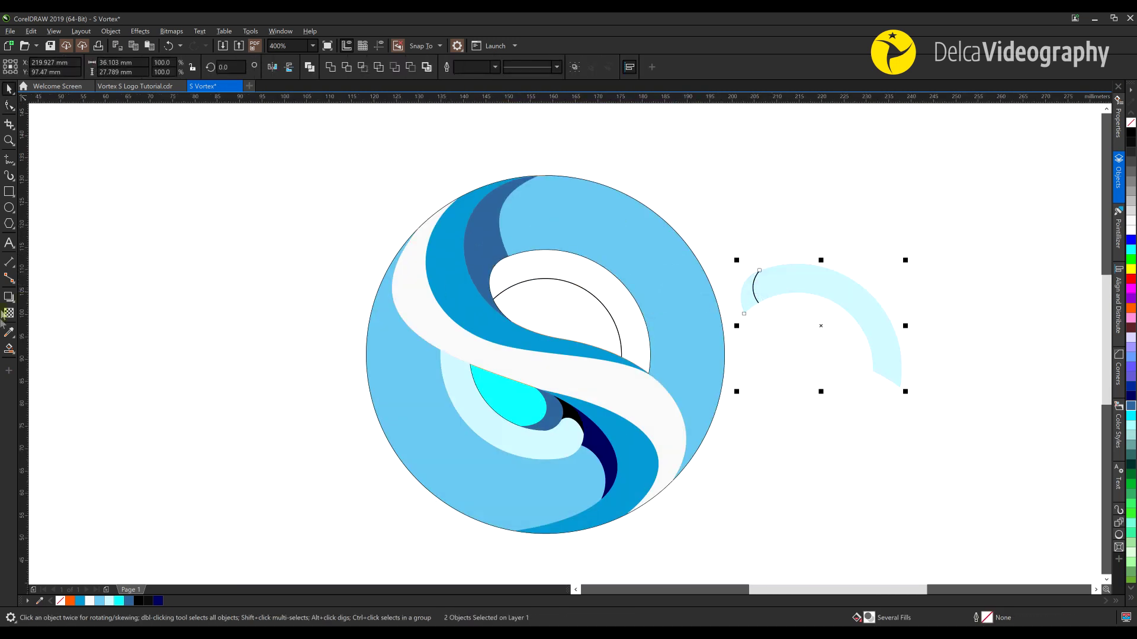
pyautogui.click(9, 348)
pyautogui.click(744, 298)
pyautogui.press('space')
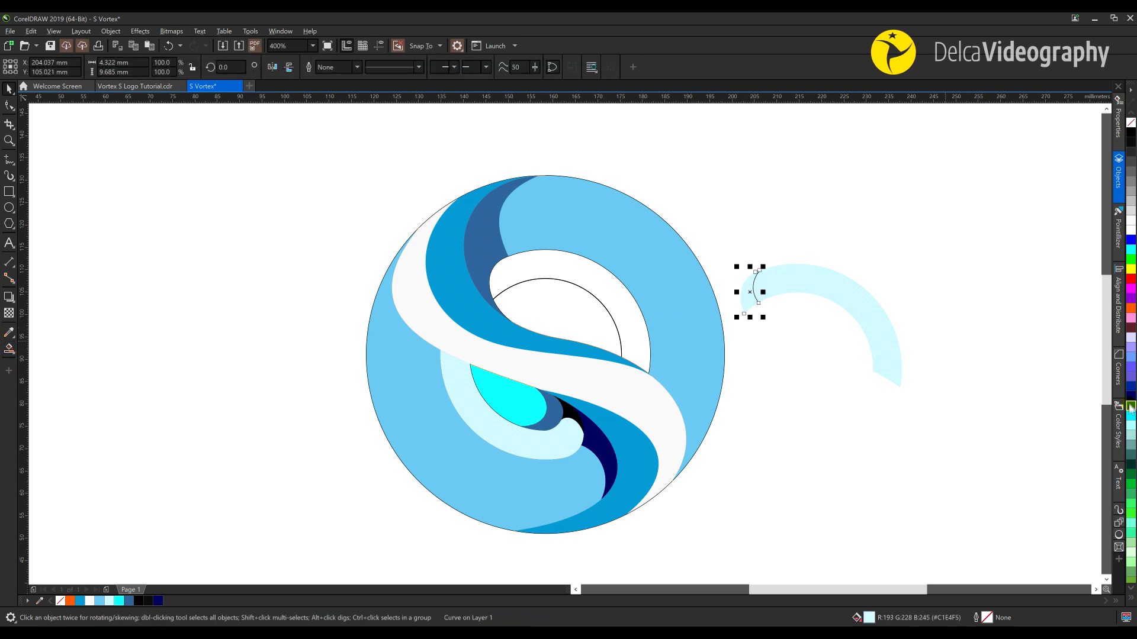
# Delete the shading curve and move both upper pale ring pieces back into the logo
pyautogui.click(749, 291)
pyautogui.press('space')
pyautogui.press('Delete')
pyautogui.click(750, 295)
pyautogui.keyDown('shift'); pyautogui.click(772, 290); pyautogui.keyUp('shift')
pyautogui.moveTo(744, 316); pyautogui.dragTo(492, 300)
# Recolour the rounded end piece of the upper pale ring black
pyautogui.click(357, 251)
pyautogui.click(495, 276)
pyautogui.click(1131, 132)
pyautogui.click(929, 297)
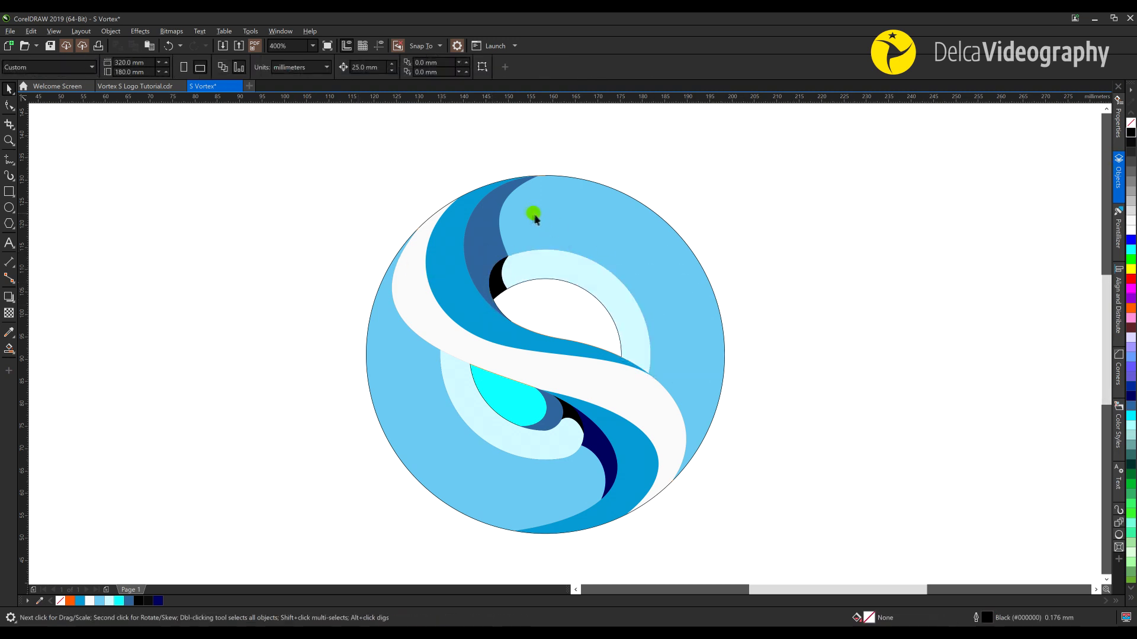
# Smart-fill the upper inner circle's region and colour it cyan
pyautogui.click(9, 348)
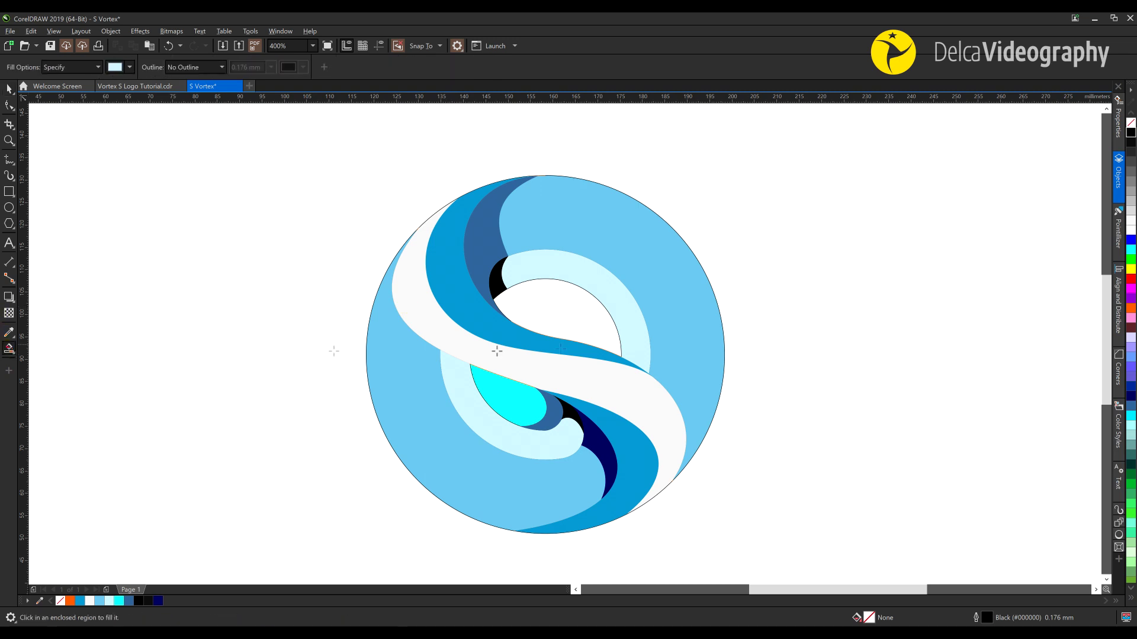
pyautogui.click(574, 327)
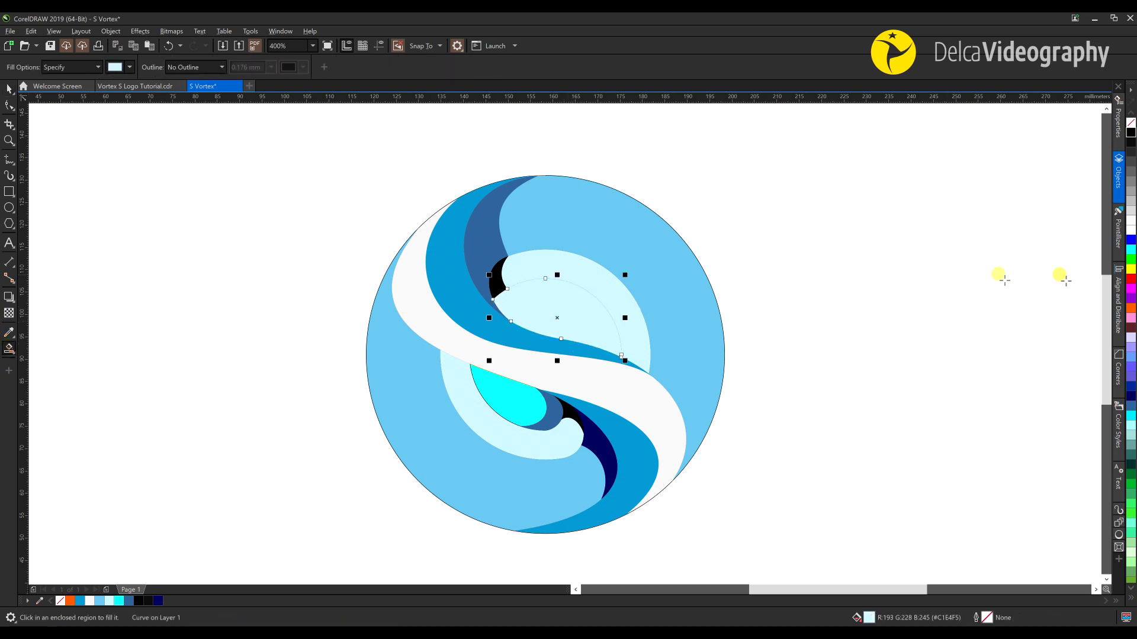
pyautogui.click(1131, 415)
pyautogui.press('space')
pyautogui.click(205, 274)
# Draw three straight freehand lines across the upper cyan region from the inner circle's edge to the blue strip
pyautogui.click(9, 160)
pyautogui.scroll(1, 507, 320)
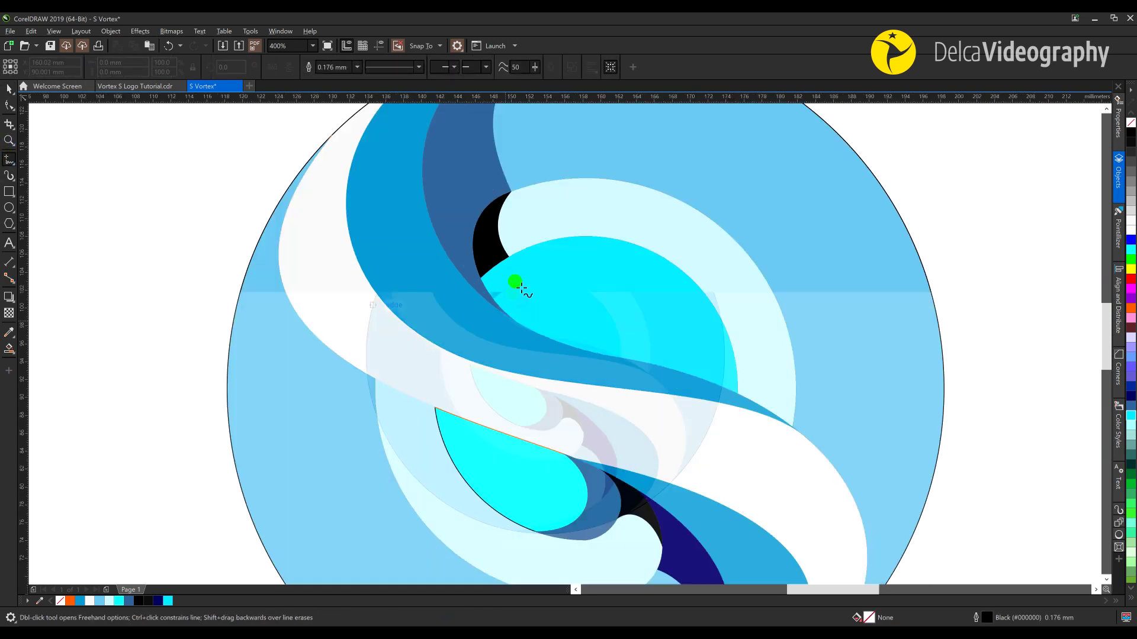
pyautogui.click(703, 293)
pyautogui.click(649, 361)
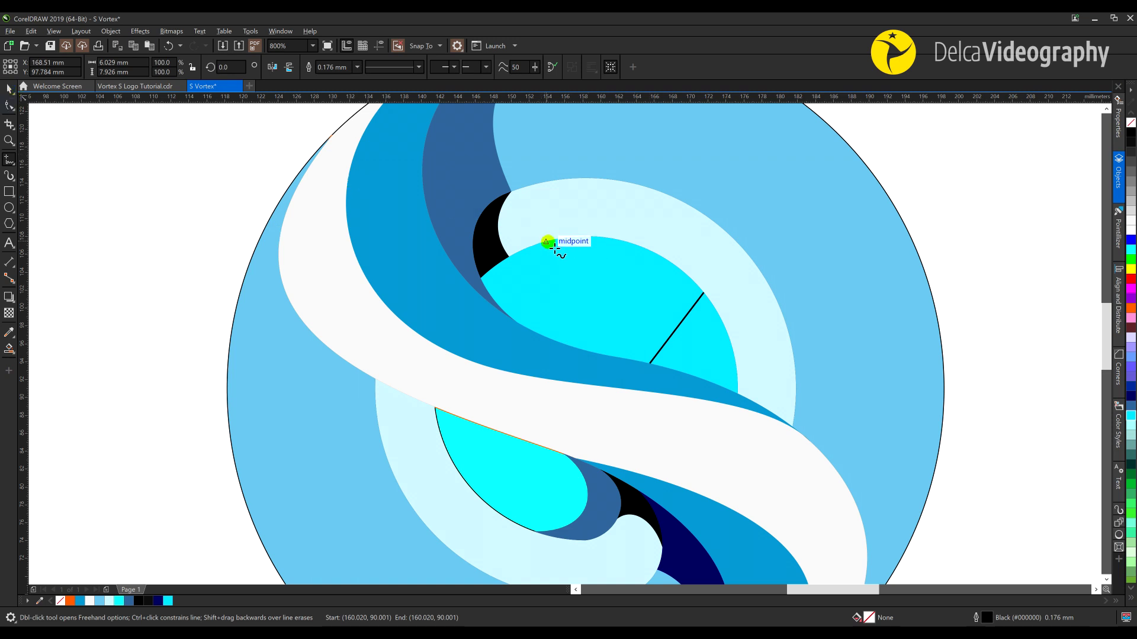
pyautogui.moveTo(507, 258); pyautogui.dragTo(521, 325)
# Convert the two short lines nearest the upper cyan region's dark tip to curves and bow them towards the tip
pyautogui.click(10, 105)
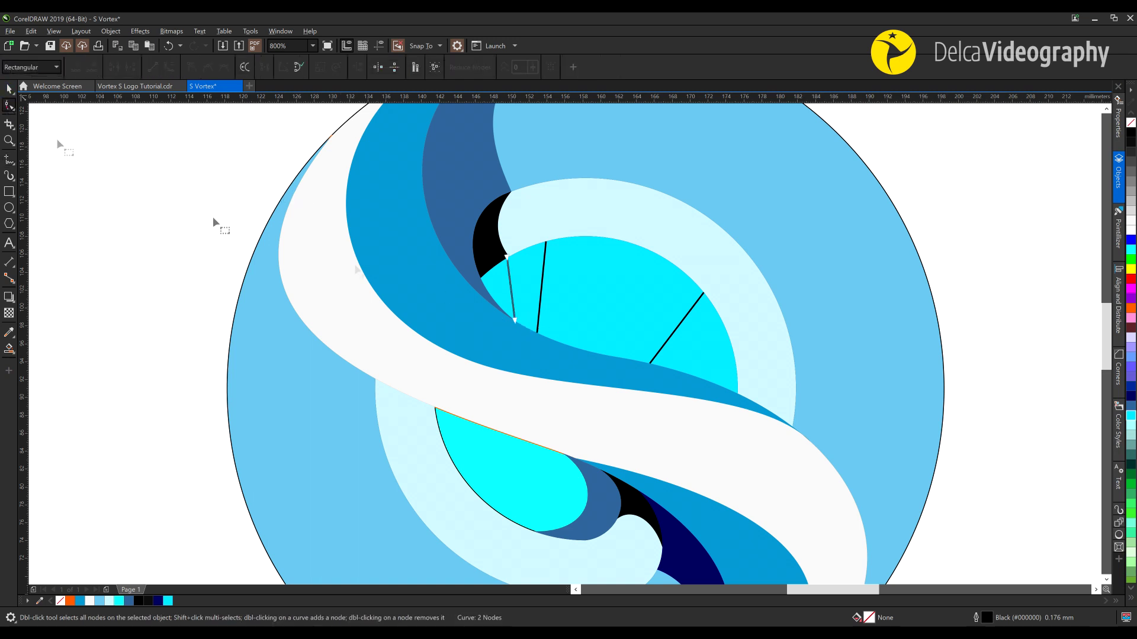
pyautogui.rightClick(510, 281)
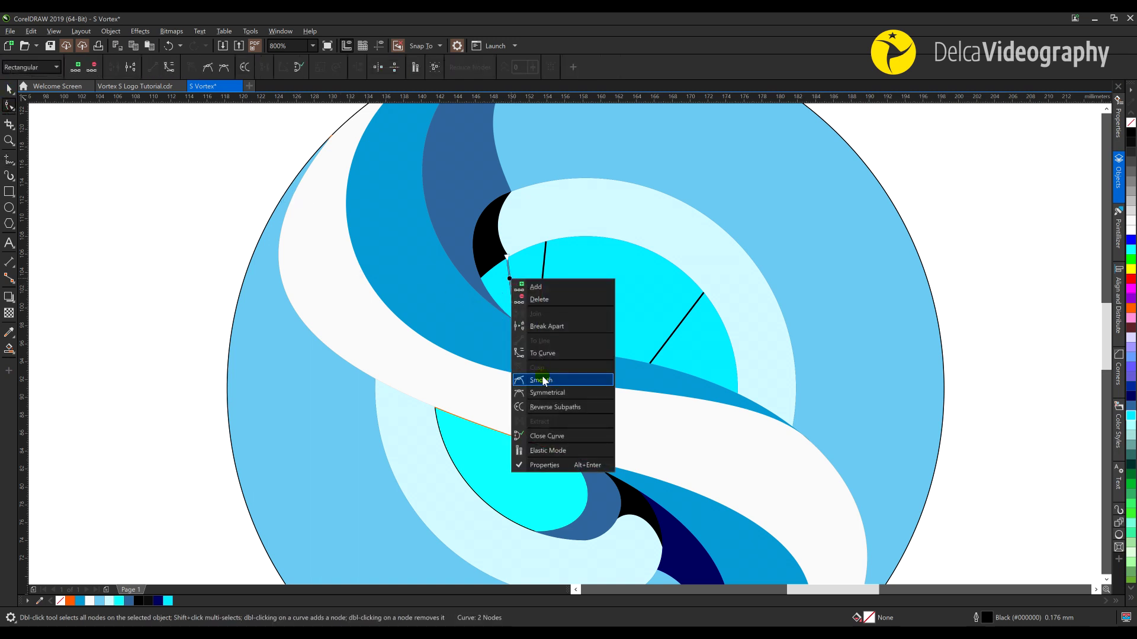
pyautogui.click(542, 354)
pyautogui.moveTo(510, 290)
pyautogui.mouseDown()
pyautogui.moveTo(496, 290)
pyautogui.moveTo(525, 286)
pyautogui.mouseUp()
pyautogui.rightClick(542, 279)
pyautogui.click(574, 354)
# Convert the remaining line across the upper cyan region to a curve and bend it into a wide rounded arc
pyautogui.click(674, 333)
pyautogui.rightClick(675, 331)
pyautogui.click(708, 406)
pyautogui.moveTo(668, 339); pyautogui.dragTo(606, 304)
pyautogui.moveTo(685, 316); pyautogui.dragTo(618, 272)
pyautogui.press('space')
# Move the cyan region together with its three dividing curves out of the logo to the empty space beside it
pyautogui.scroll(-1, 587, 323)
pyautogui.scroll(1, 559, 303)
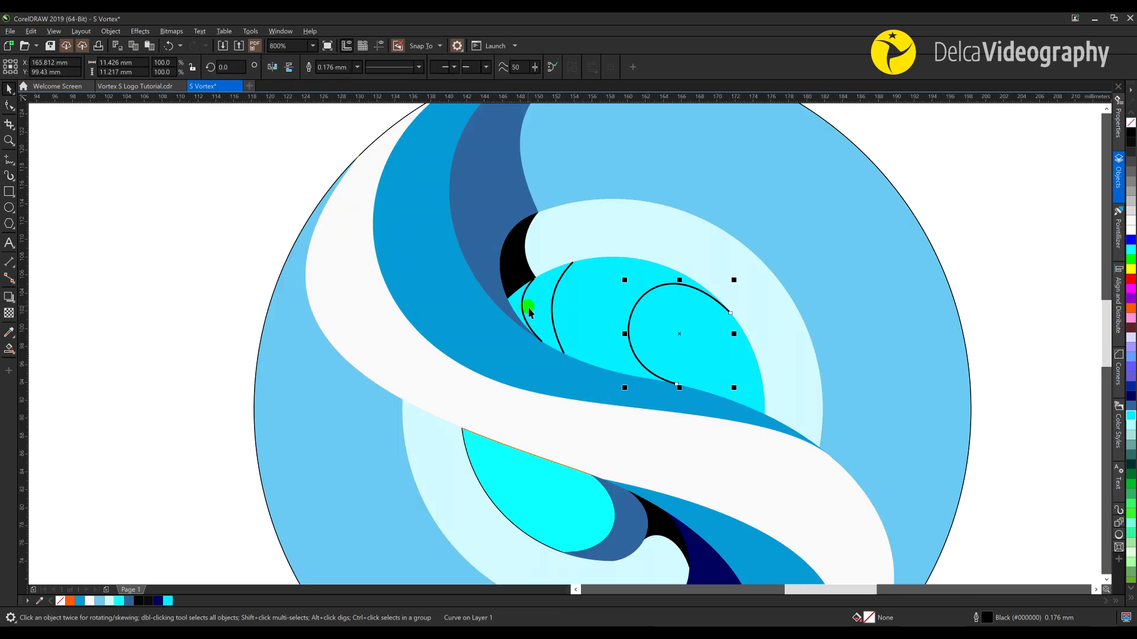
pyautogui.keyDown('shift'); pyautogui.click(551, 301); pyautogui.keyUp('shift')
pyautogui.keyDown('shift'); pyautogui.click(524, 302); pyautogui.keyUp('shift')
pyautogui.keyDown('shift'); pyautogui.click(591, 299); pyautogui.keyUp('shift')
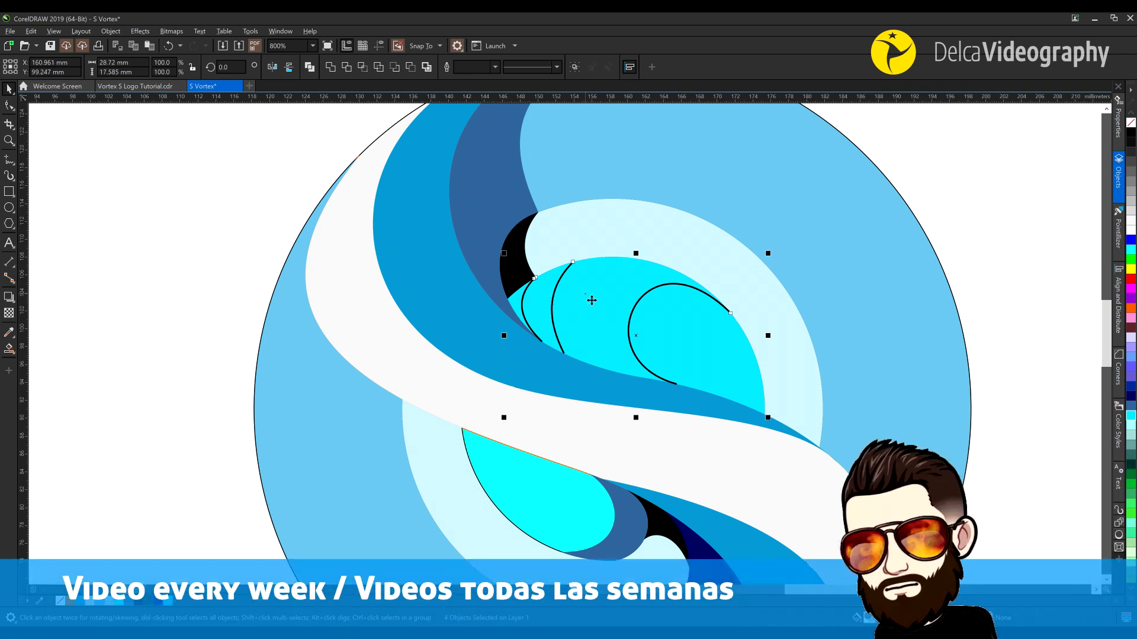
pyautogui.scroll(-1, 487, 305)
pyautogui.moveTo(544, 334); pyautogui.dragTo(741, 355)
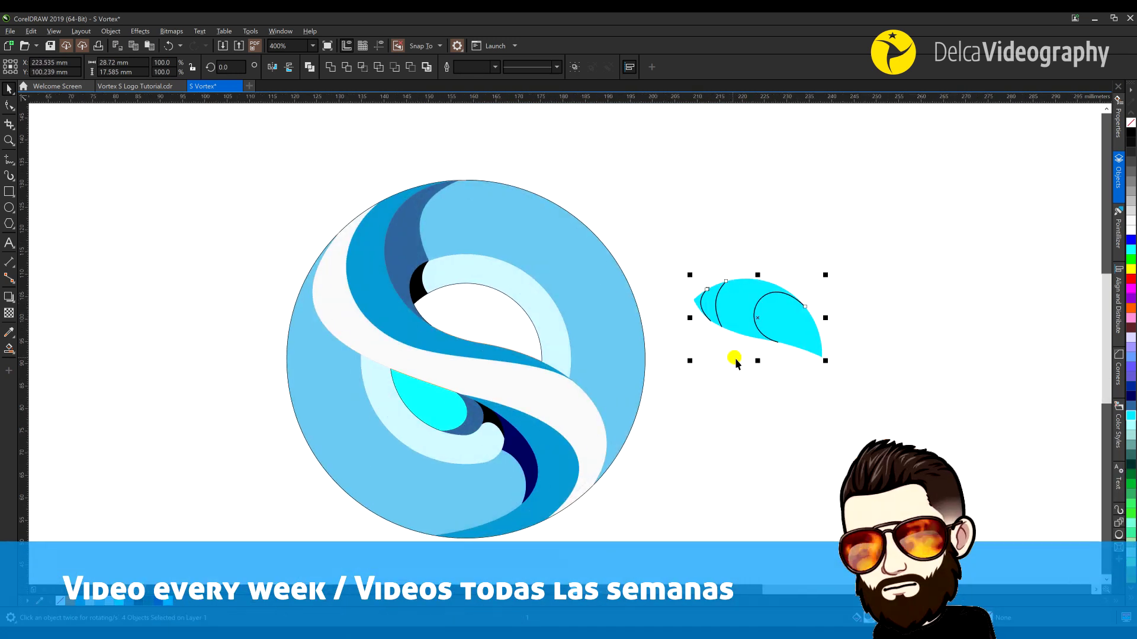
pyautogui.click(735, 359)
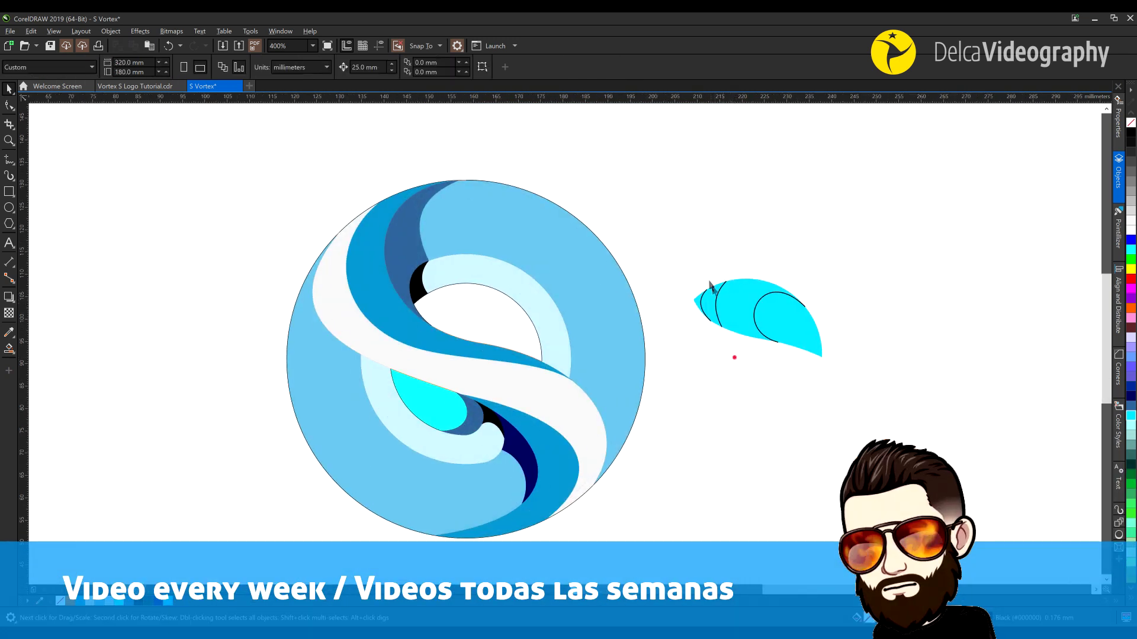
# Smart-fill the rounded region at the wide end of the cyan shape, colour it pale cyan and delete its dividing curve
pyautogui.click(9, 349)
pyautogui.click(787, 322)
pyautogui.click(1130, 425)
pyautogui.press('space')
pyautogui.click(757, 369)
pyautogui.moveTo(854, 377); pyautogui.dragTo(756, 299)
pyautogui.moveTo(807, 376); pyautogui.dragTo(737, 273)
pyautogui.press('Delete')
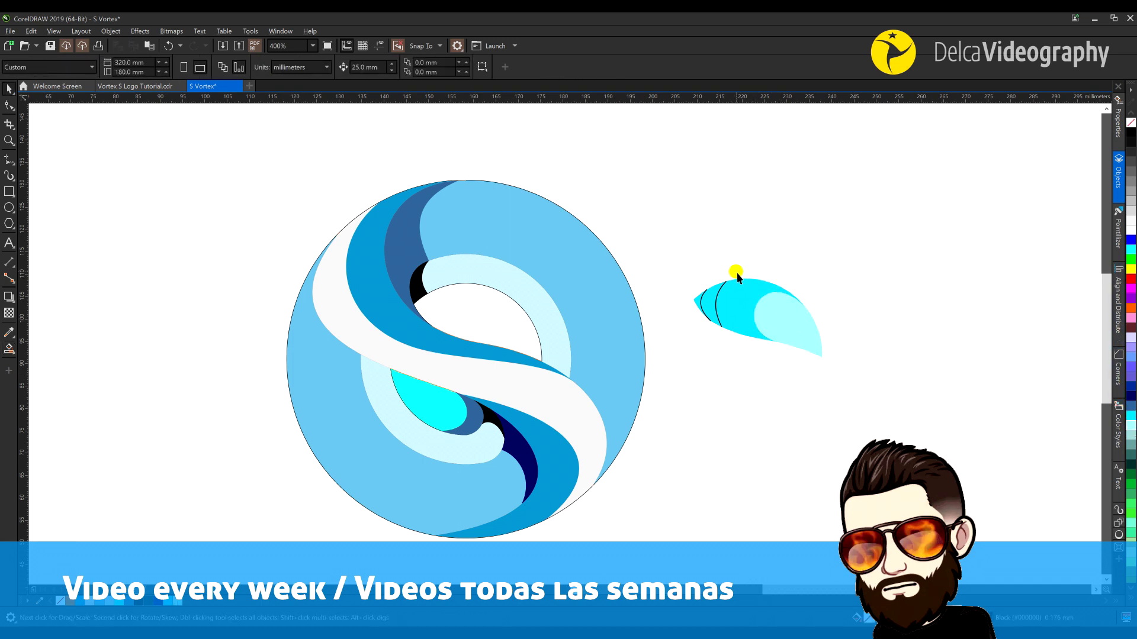
# Smart-fill the small pointed tip of the cyan shape, colour it near-black #1A1A1A and delete its dividing curve
pyautogui.press('space')
pyautogui.click(703, 304)
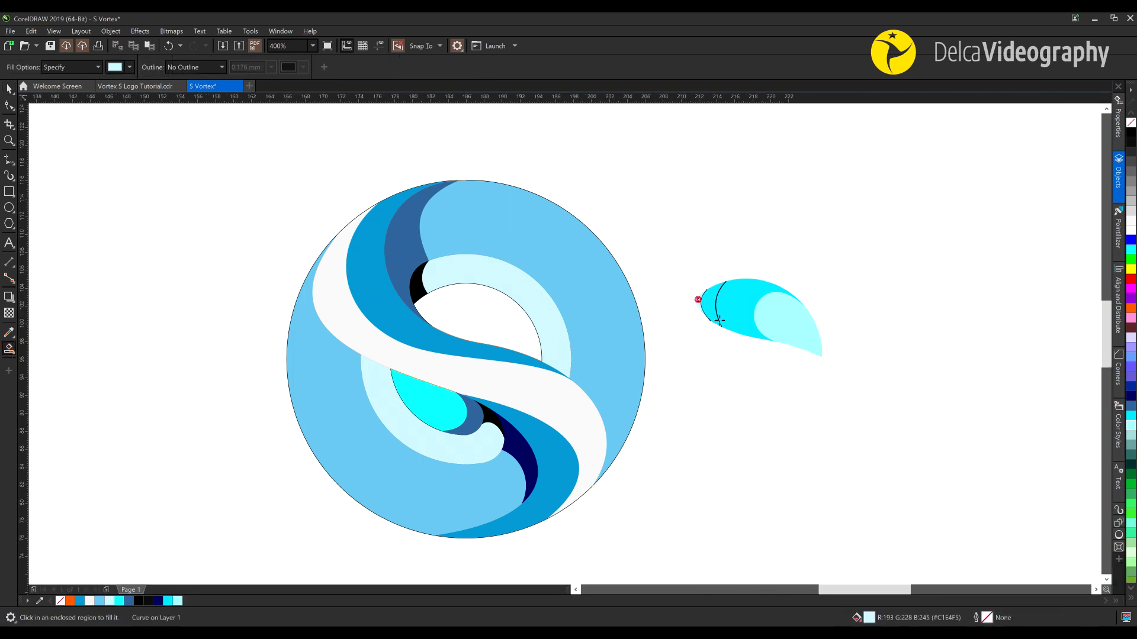
pyautogui.scroll(2, 714, 311)
pyautogui.click(1131, 143)
pyautogui.press('space')
pyautogui.scroll(-1, 704, 285)
pyautogui.scroll(1, 703, 267)
pyautogui.moveTo(685, 244); pyautogui.dragTo(725, 379)
pyautogui.press('Delete')
# Move the black tip aside, smart-fill the next region of the cyan shape in dark blue and delete its dividing curve
pyautogui.click(716, 315)
pyautogui.moveTo(694, 320); pyautogui.dragTo(654, 312)
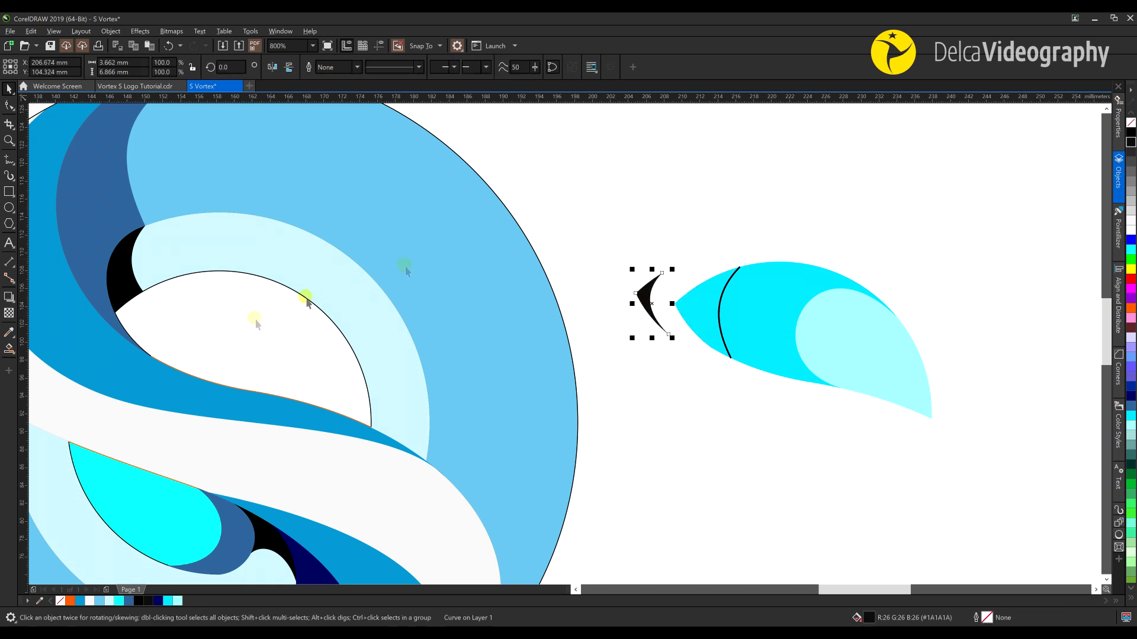
pyautogui.click(8, 350)
pyautogui.click(692, 319)
pyautogui.press('space')
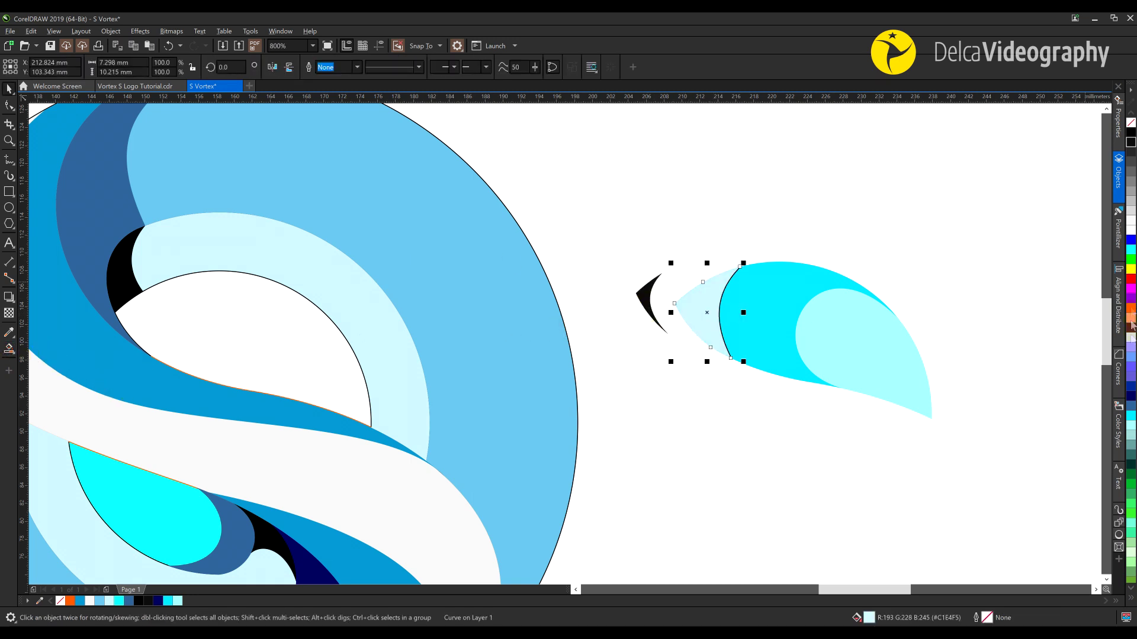
pyautogui.click(1129, 406)
pyautogui.moveTo(703, 240); pyautogui.dragTo(765, 383)
pyautogui.press('Delete')
# Move the black tip back onto the pointed end of the dark blue piece and bring it to the front
pyautogui.click(640, 294)
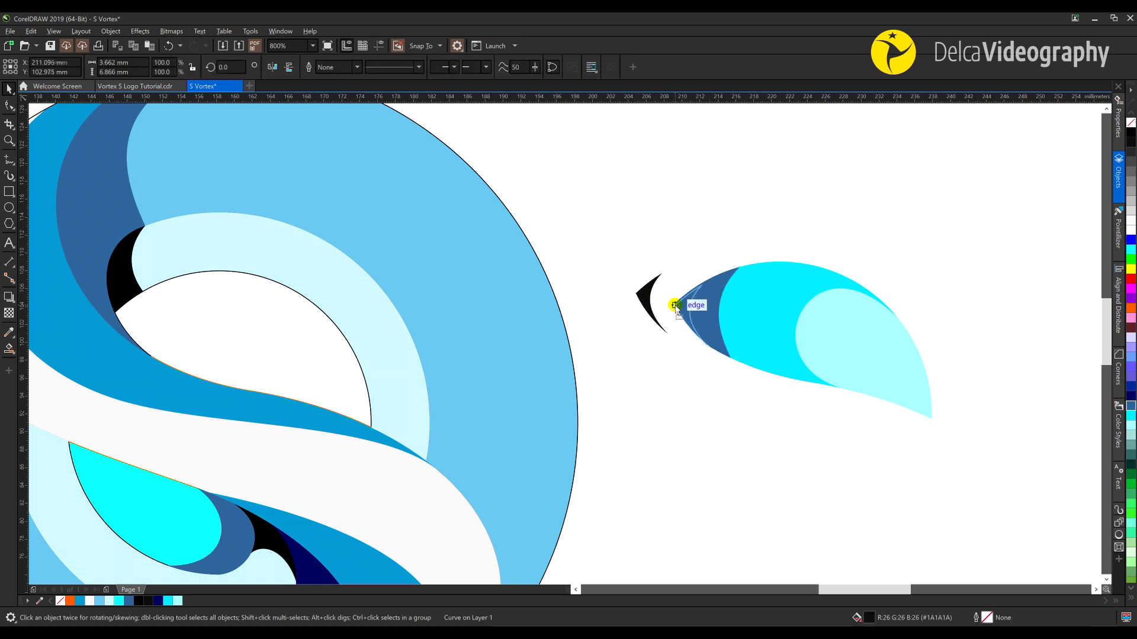
pyautogui.moveTo(674, 305); pyautogui.dragTo(674, 305)
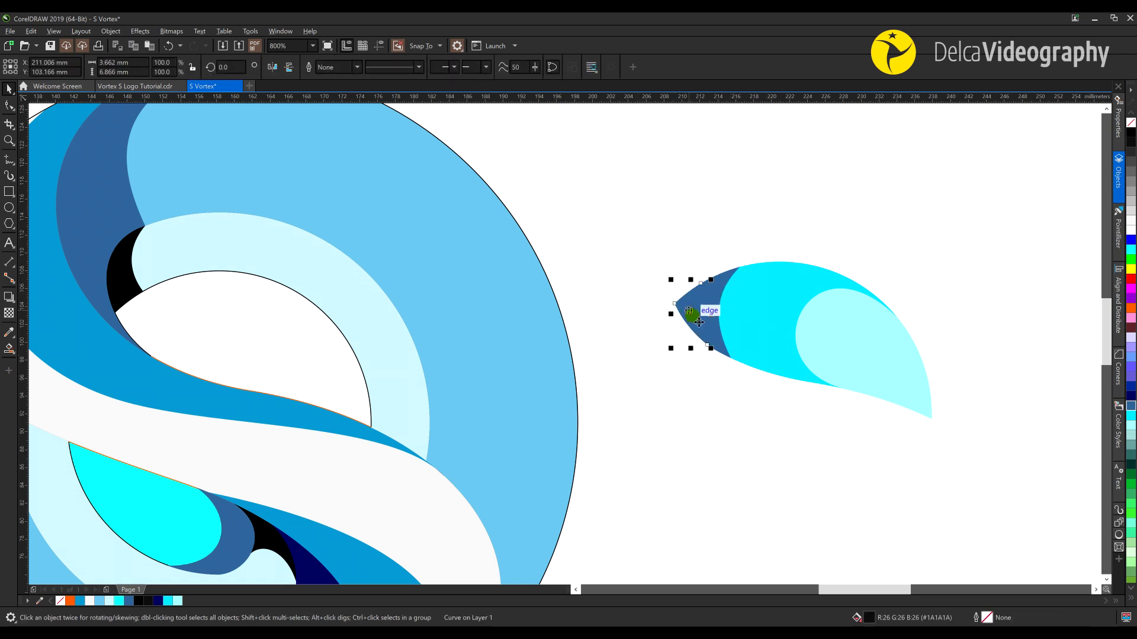
pyautogui.rightClick(694, 320)
pyautogui.moveTo(731, 392)
pyautogui.click(853, 393)
# Move all four pieces of the cyan shape back into the upper inner opening of the logo
pyautogui.moveTo(611, 223); pyautogui.dragTo(994, 455)
pyautogui.scroll(-2, 801, 367)
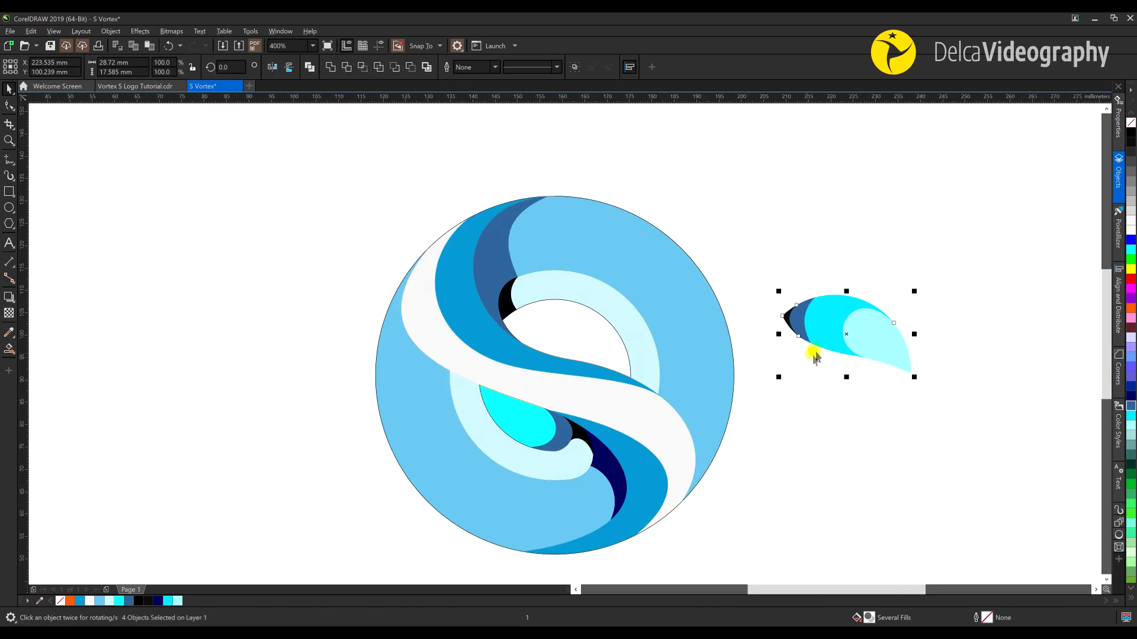
pyautogui.moveTo(710, 388); pyautogui.dragTo(630, 378)
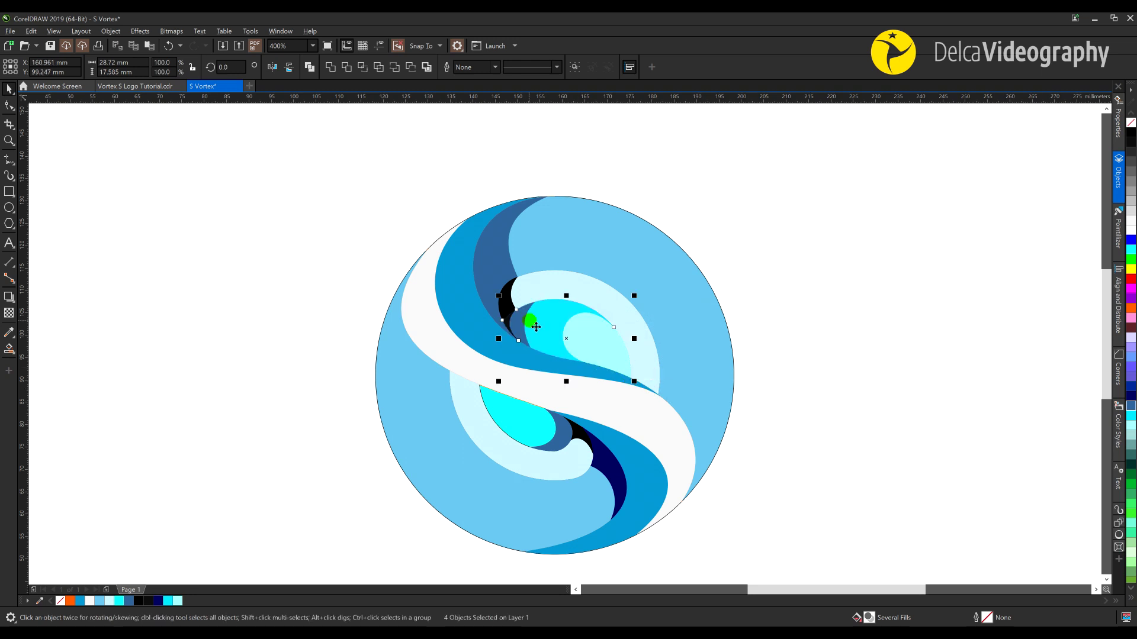
pyautogui.click(774, 402)
pyautogui.moveTo(774, 396); pyautogui.dragTo(722, 377)
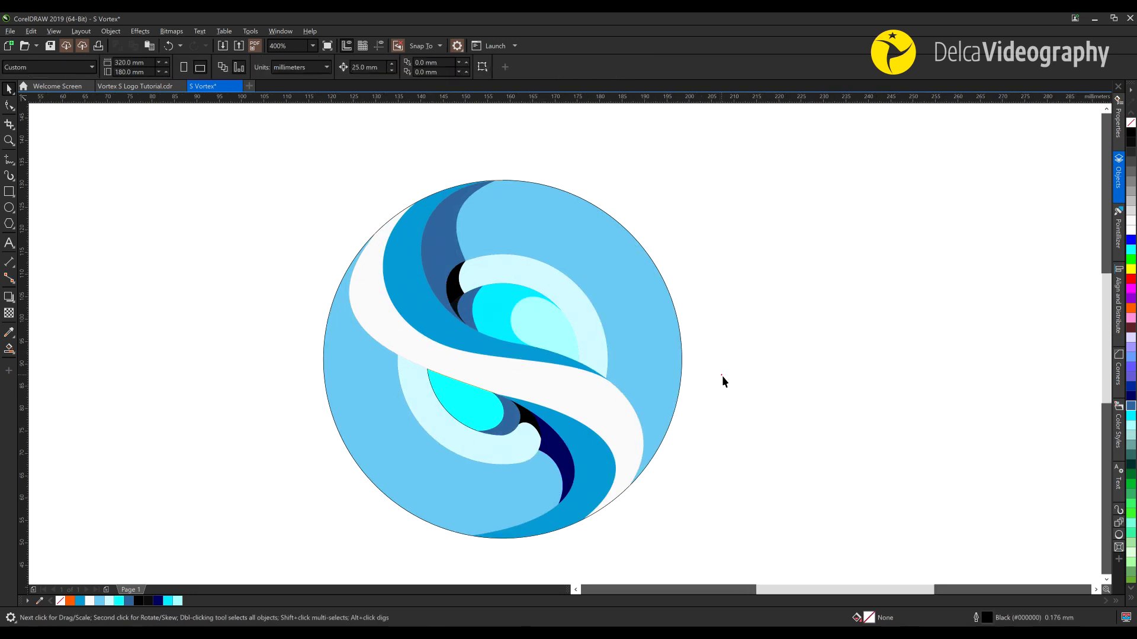
# Move the entire logo towards the left side of the page
pyautogui.scroll(-1, 314, 220)
pyautogui.moveTo(592, 453); pyautogui.dragTo(592, 453)
pyautogui.moveTo(450, 324); pyautogui.dragTo(256, 324)
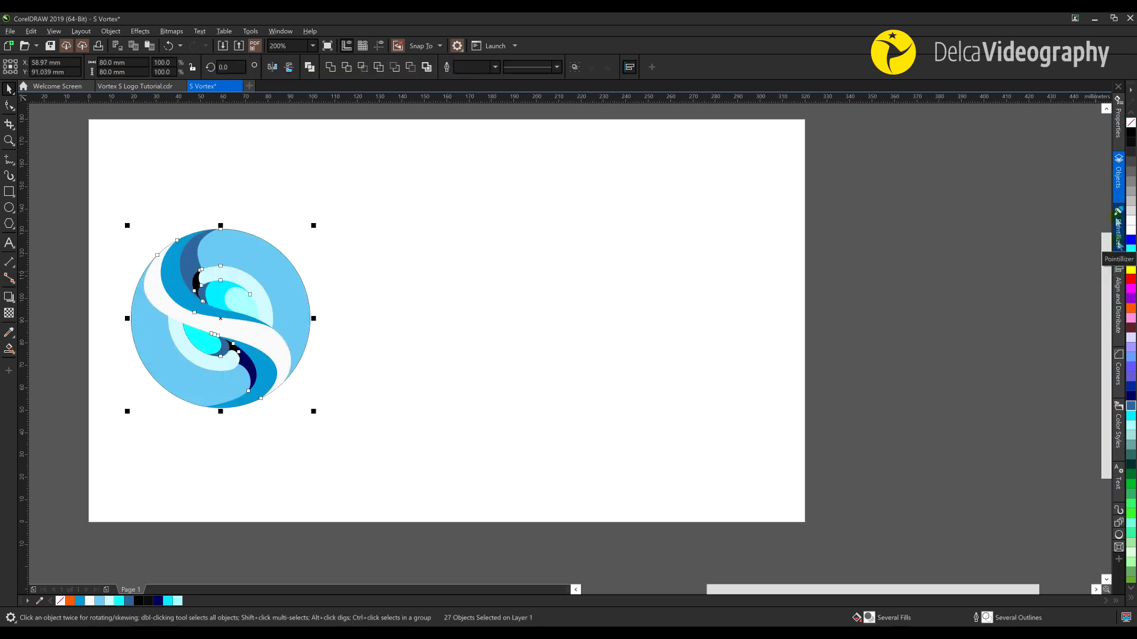
# Select all construction curves and the three ellipses in the object list and move them off the coloured logo to its right
pyautogui.click(1116, 177)
pyautogui.click(993, 292)
pyautogui.scroll(-2, 978, 337)
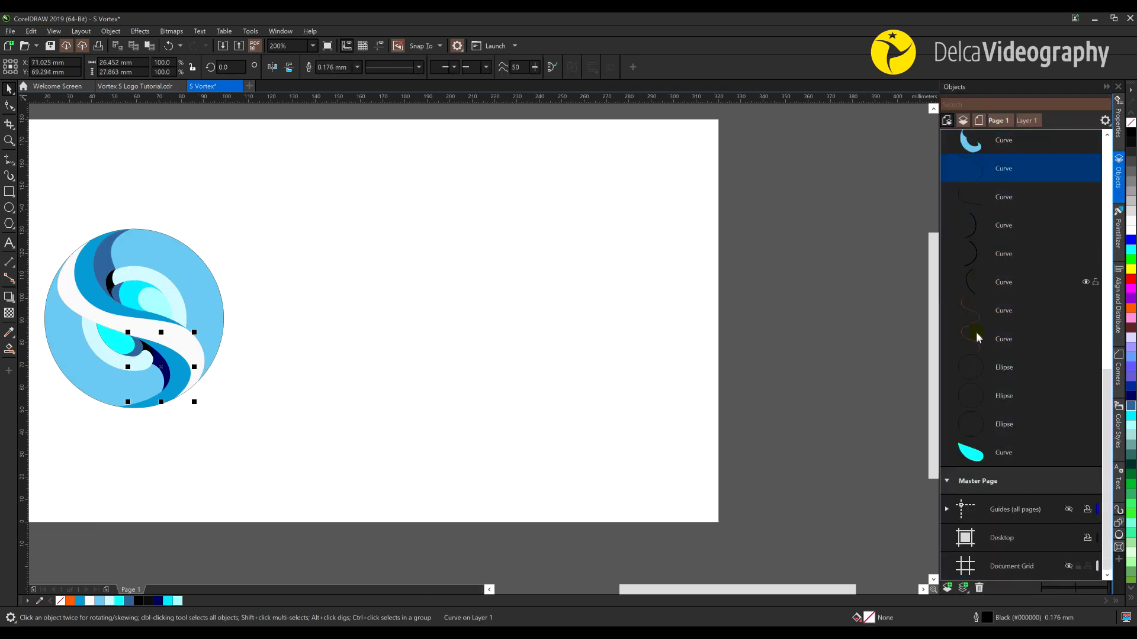
pyautogui.keyDown('shift'); pyautogui.click(973, 421); pyautogui.keyUp('shift')
pyautogui.hscroll(-3, 273, 327)
pyautogui.moveTo(251, 326); pyautogui.dragTo(558, 325)
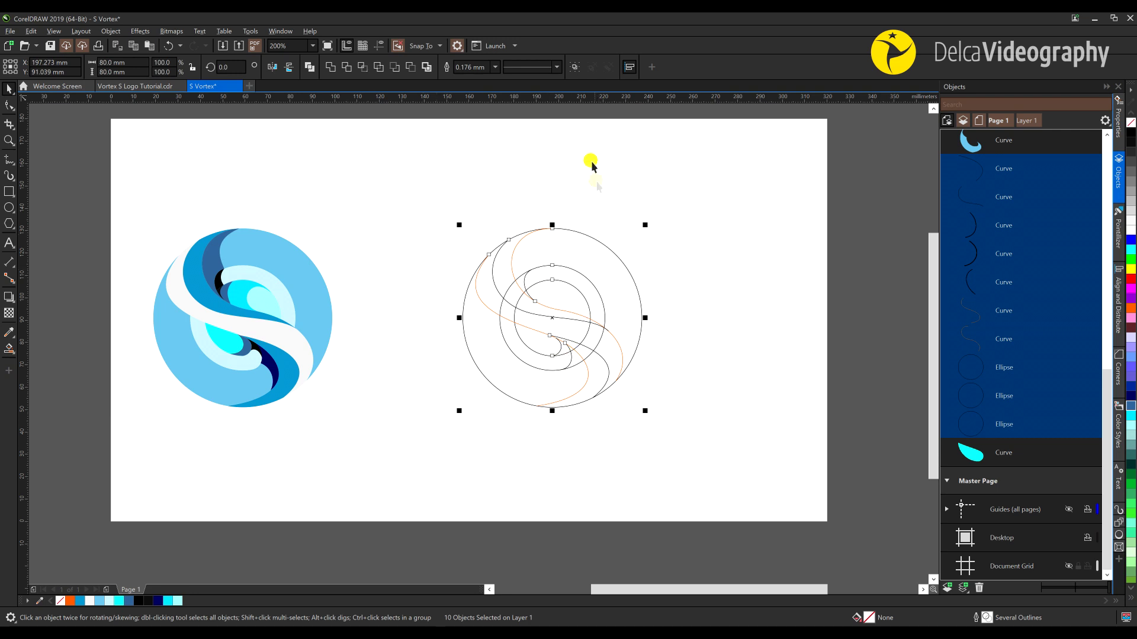
pyautogui.moveTo(188, 323); pyautogui.dragTo(376, 332)
pyautogui.scroll(1, 358, 333)
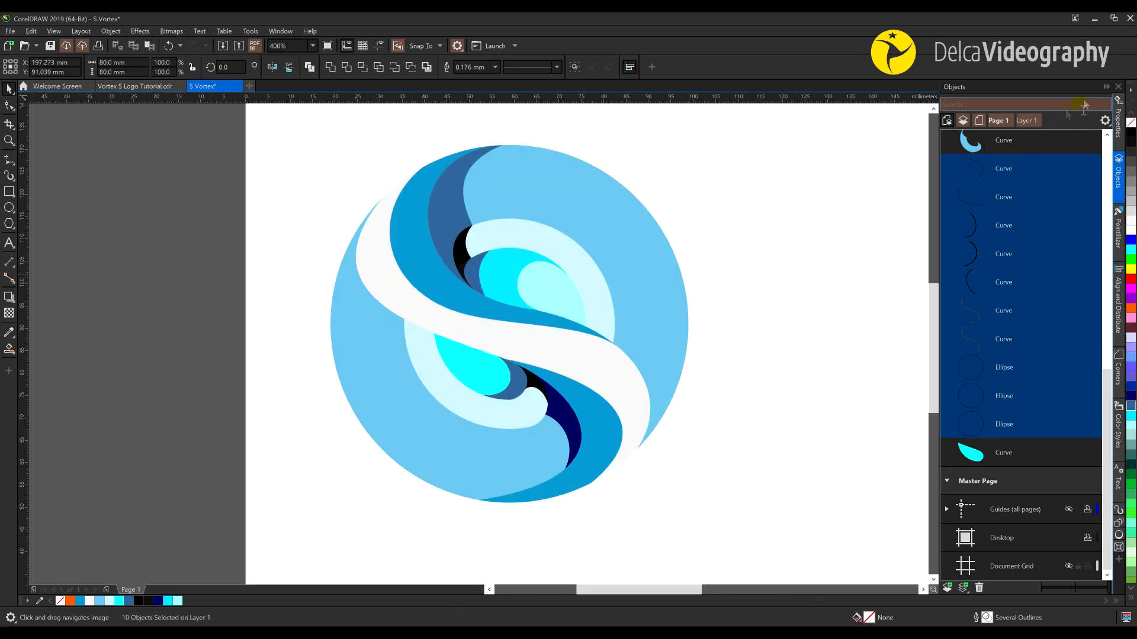
pyautogui.click(1105, 87)
pyautogui.click(840, 382)
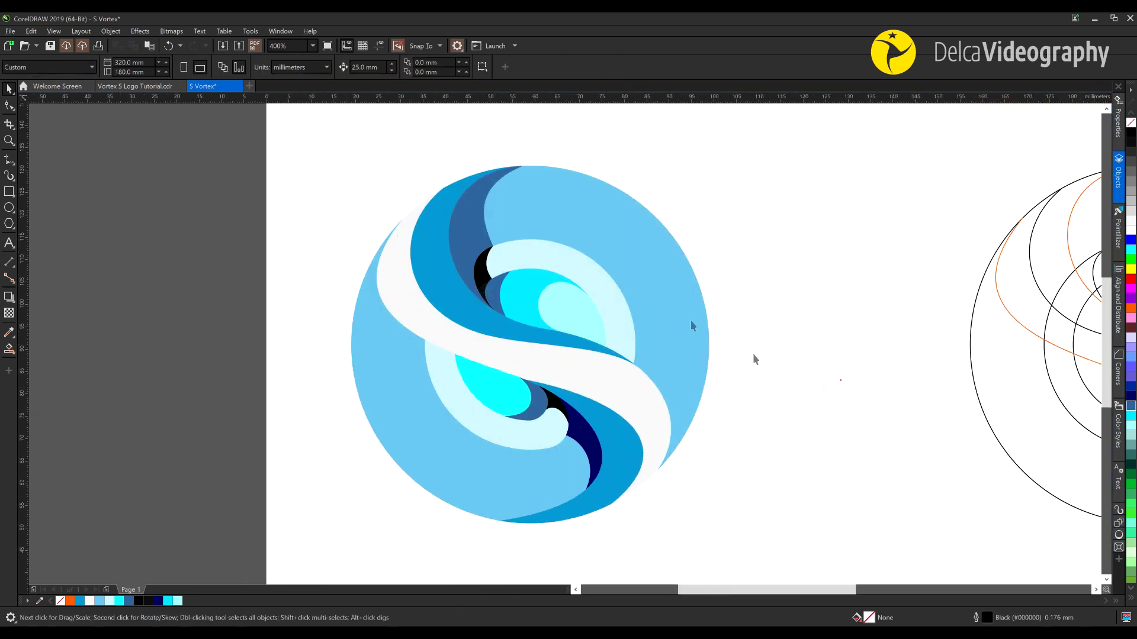
# Apply a linear gradient fill diagonally along the white S band, starting from dark blue just outside its upper-left edge
pyautogui.click(397, 296)
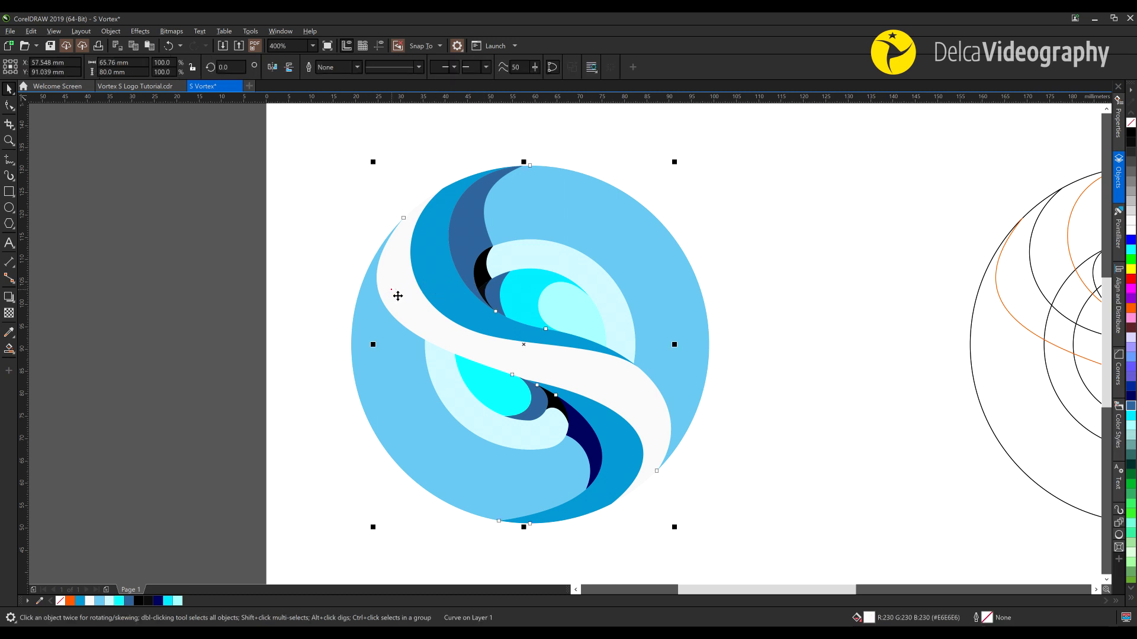
pyautogui.click(9, 349)
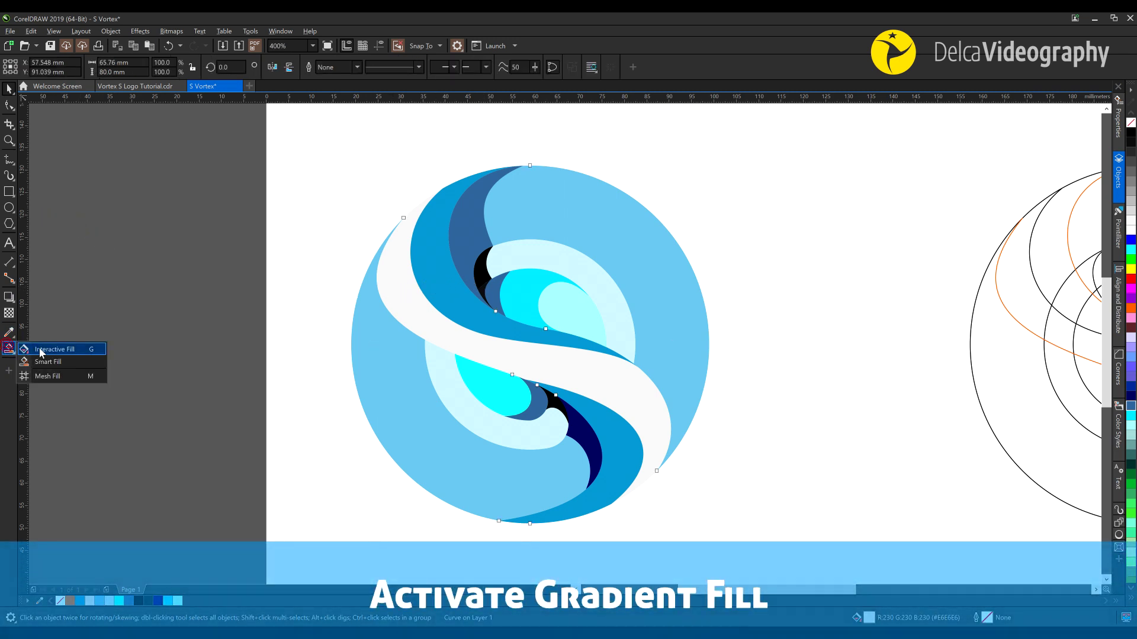
pyautogui.click(41, 350)
pyautogui.moveTo(379, 255); pyautogui.dragTo(672, 457)
pyautogui.click(377, 256)
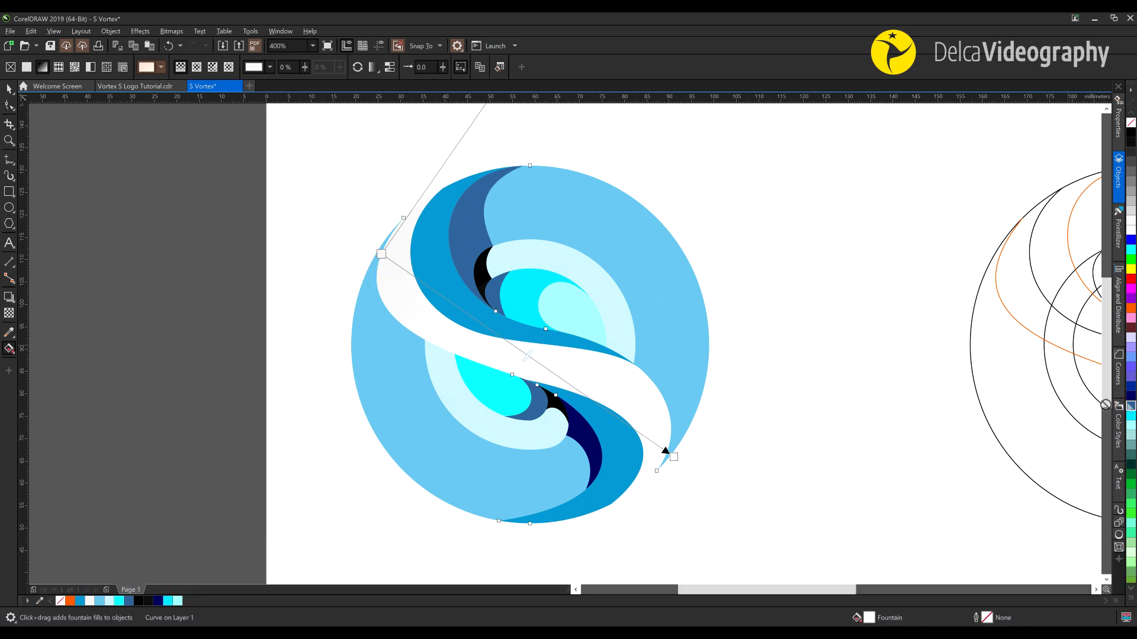
pyautogui.moveTo(379, 252); pyautogui.dragTo(362, 239)
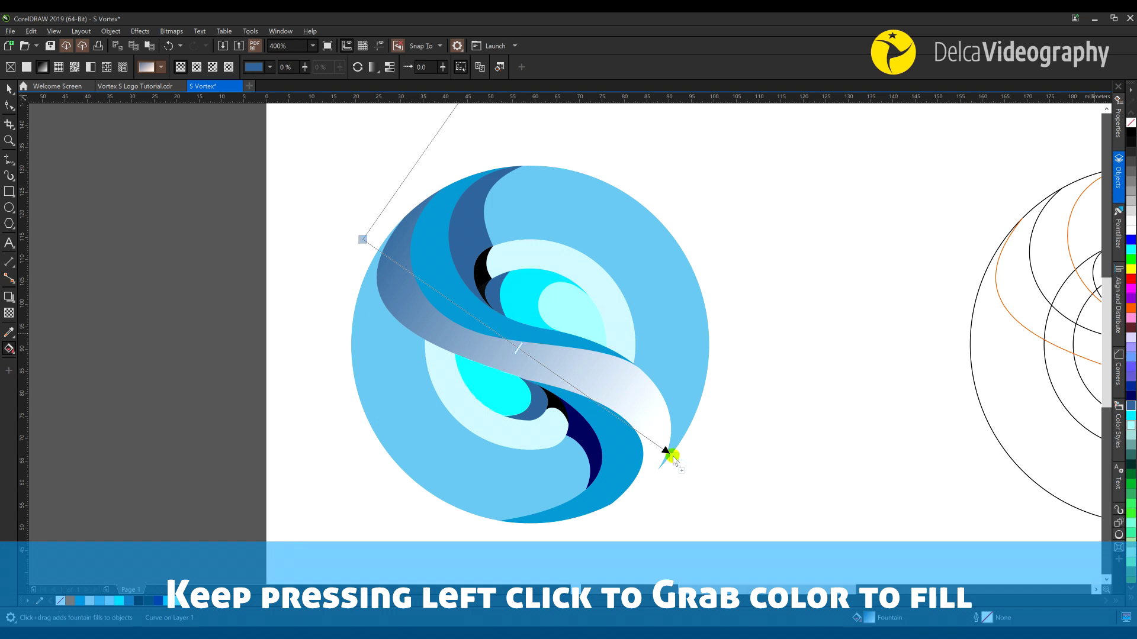
# Set the lower-right end colour of the S band's gradient to #70CFCF
pyautogui.click(673, 457)
pyautogui.click(631, 465)
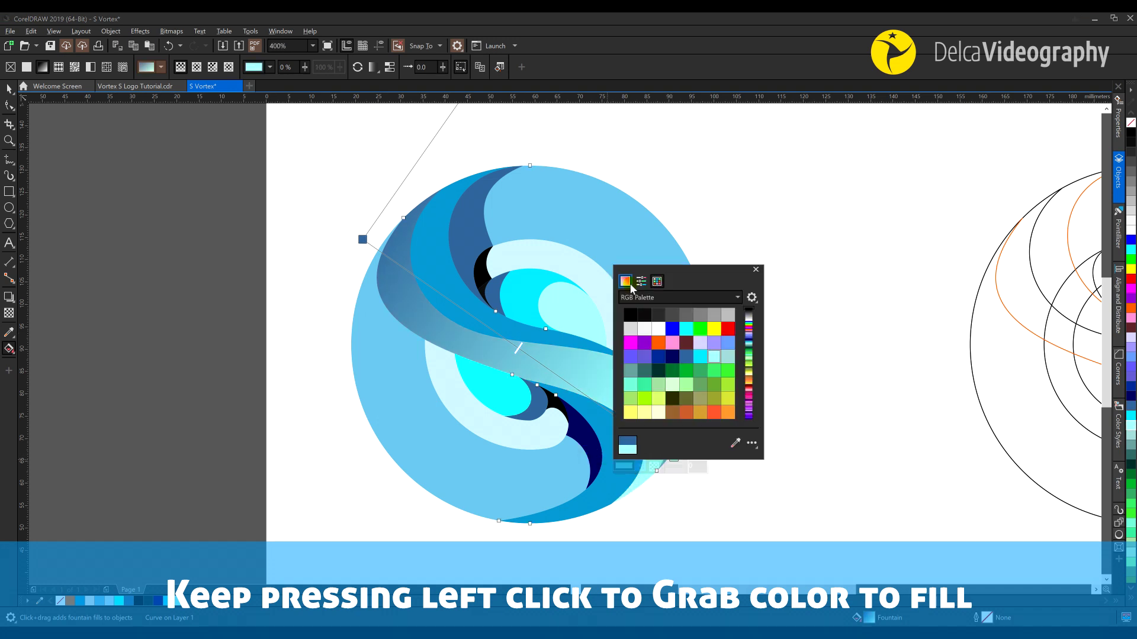
pyautogui.click(627, 282)
pyautogui.moveTo(682, 270); pyautogui.dragTo(816, 290)
pyautogui.click(788, 346)
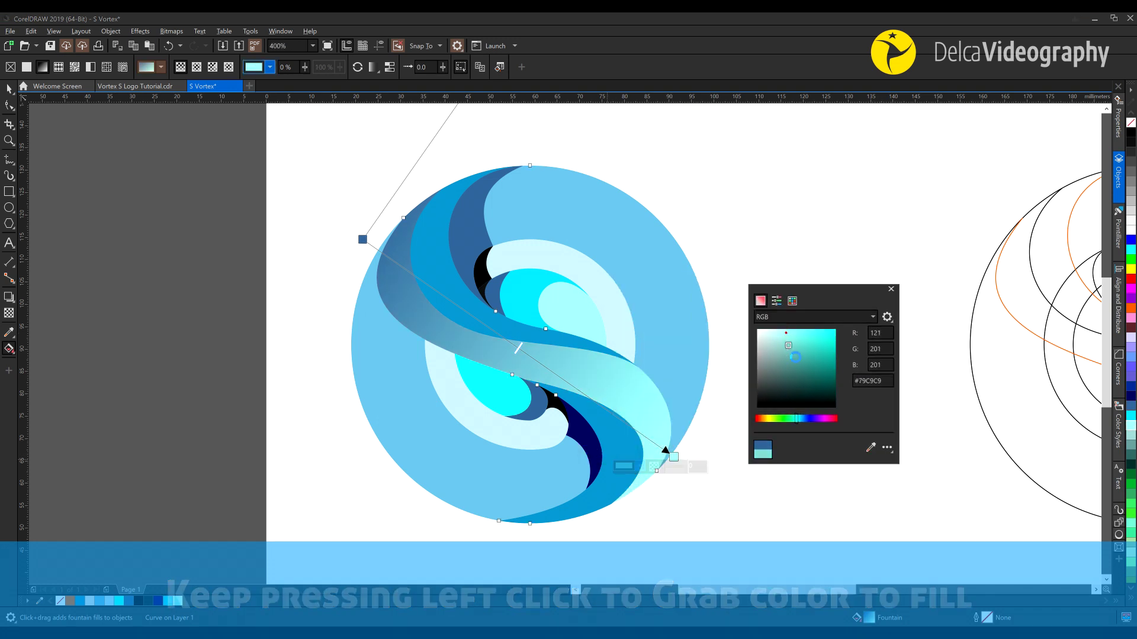
pyautogui.click(793, 346)
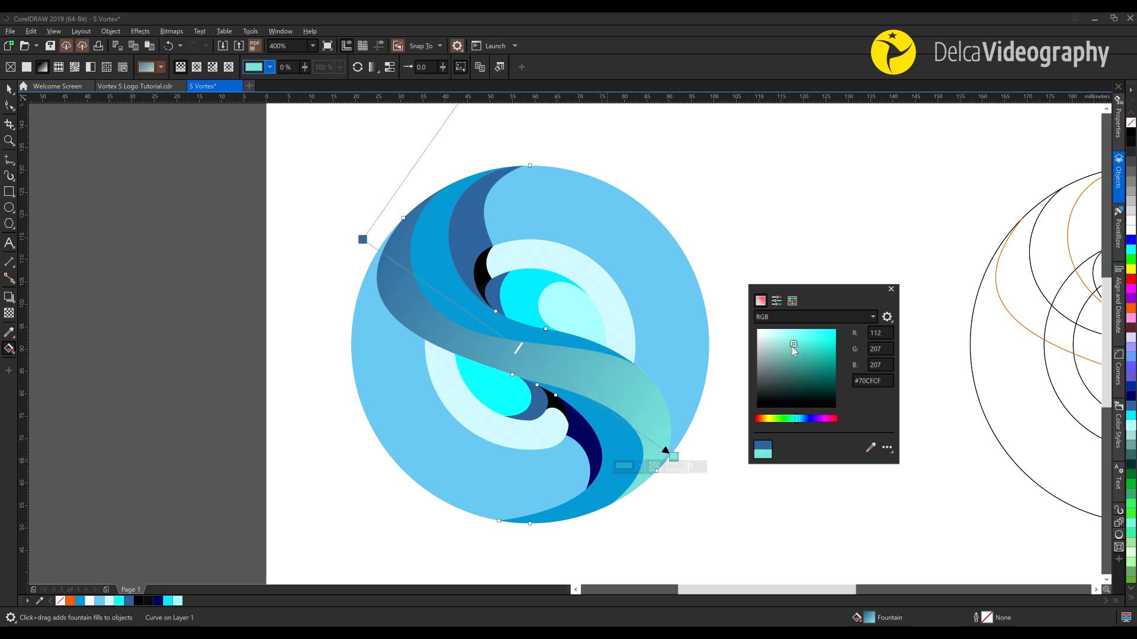
pyautogui.click(674, 458)
pyautogui.moveTo(672, 457); pyautogui.dragTo(410, 268)
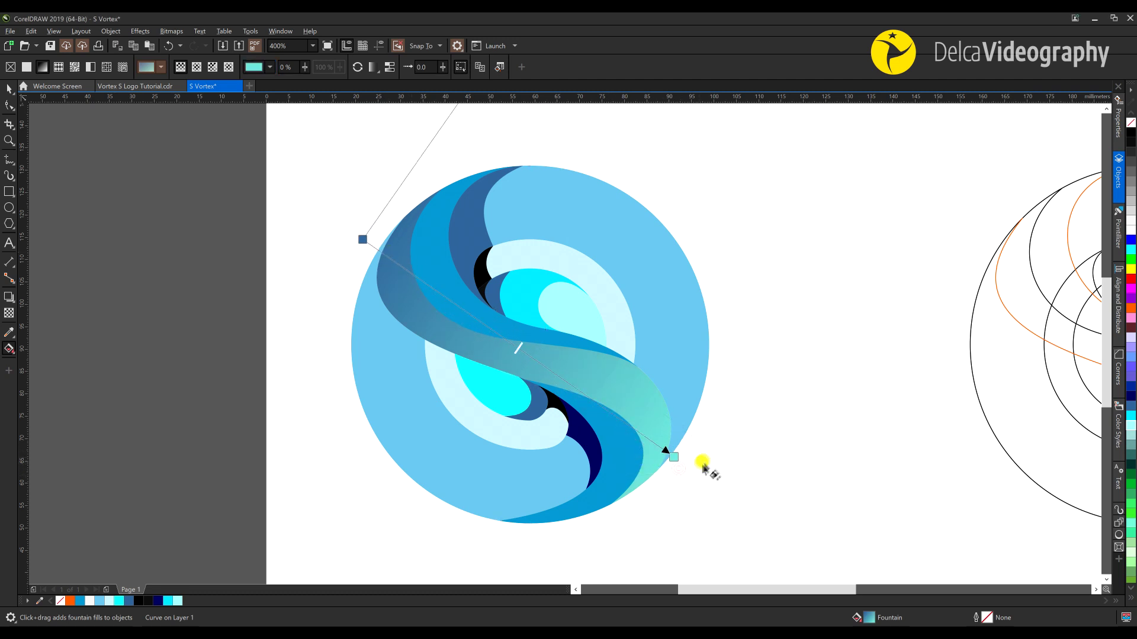
# Add colour stops at 49% and 64% along the S band's gradient and set the 49% stop to #D9FFFF
pyautogui.doubleClick(557, 379)
pyautogui.moveTo(517, 349); pyautogui.dragTo(515, 347)
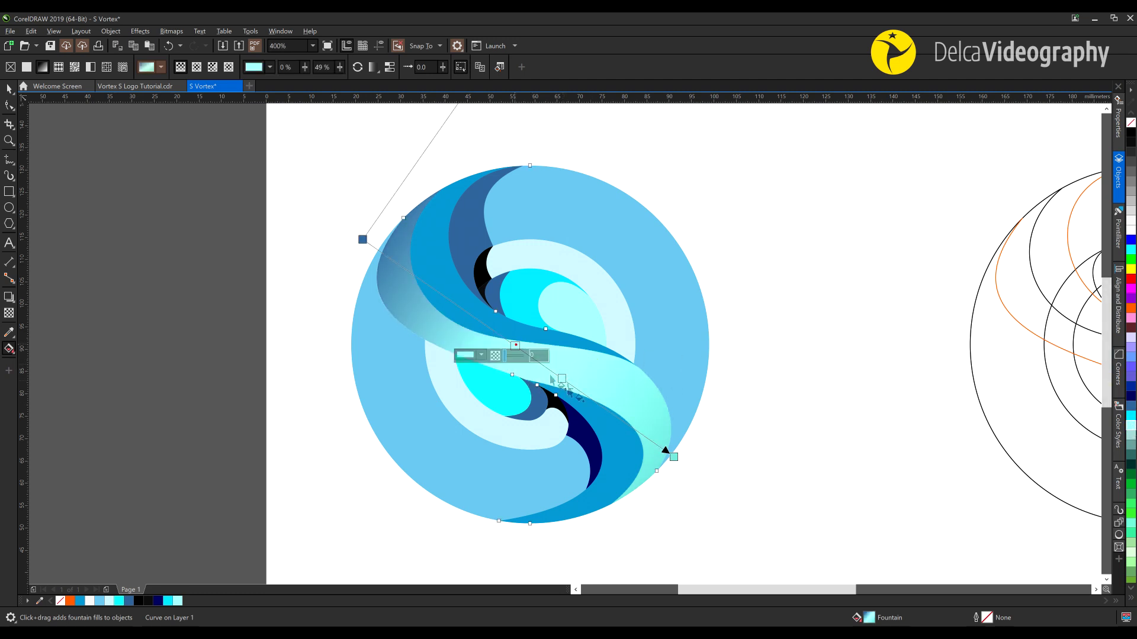
pyautogui.click(481, 355)
pyautogui.click(466, 377)
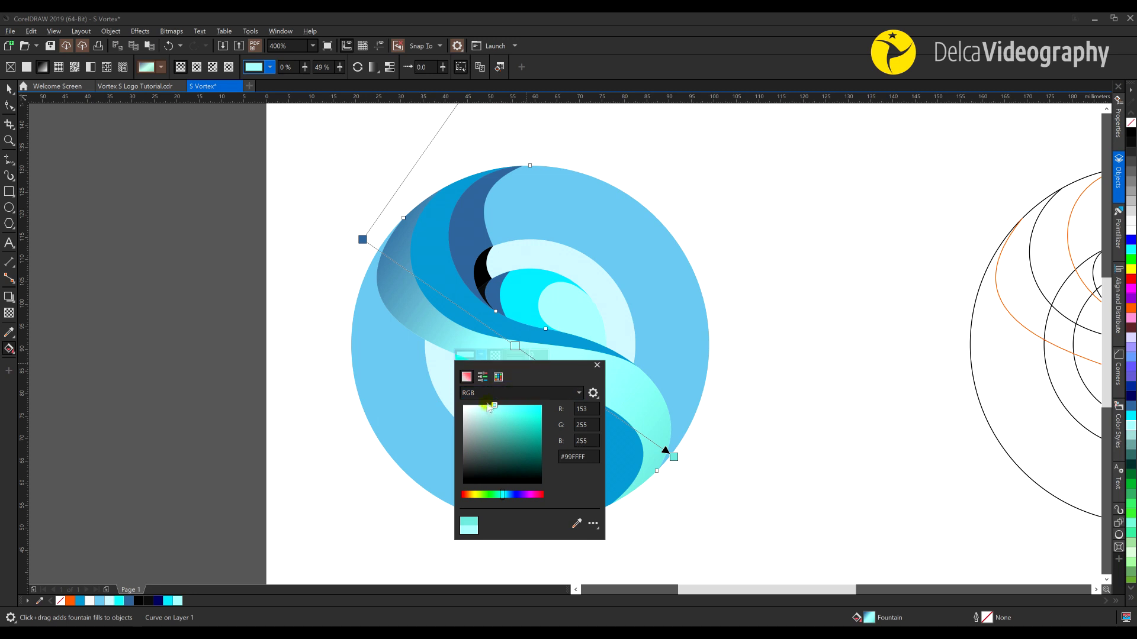
pyautogui.moveTo(570, 366); pyautogui.dragTo(665, 409)
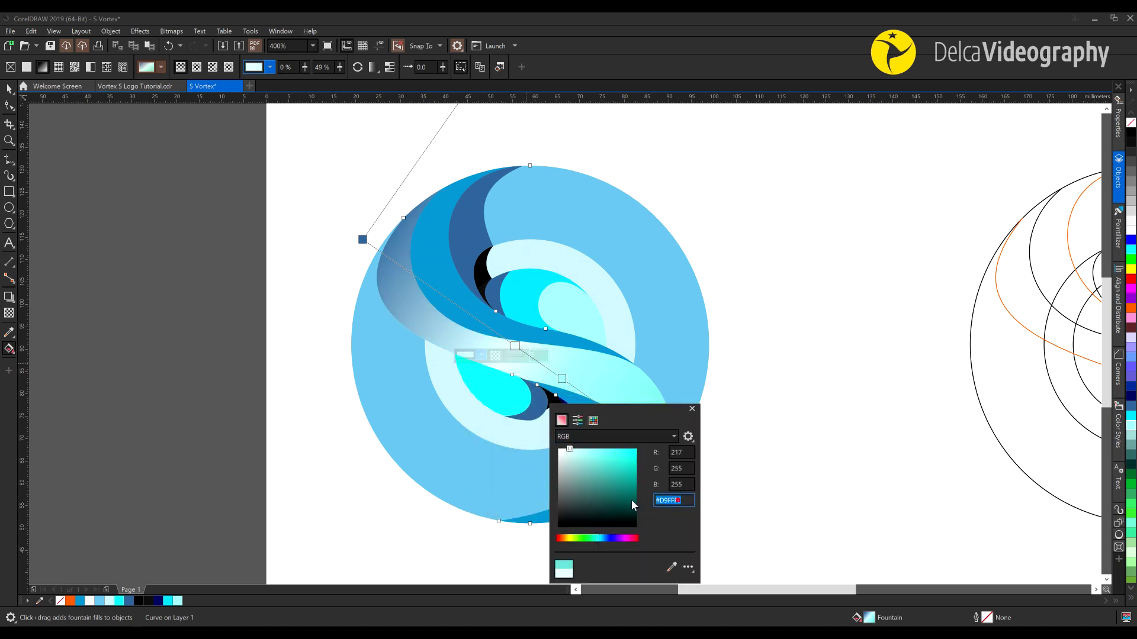
pyautogui.click(692, 410)
# Apply the copied colour #D9FFFF to the 64% stop of the S band's gradient
pyautogui.click(562, 378)
pyautogui.click(528, 387)
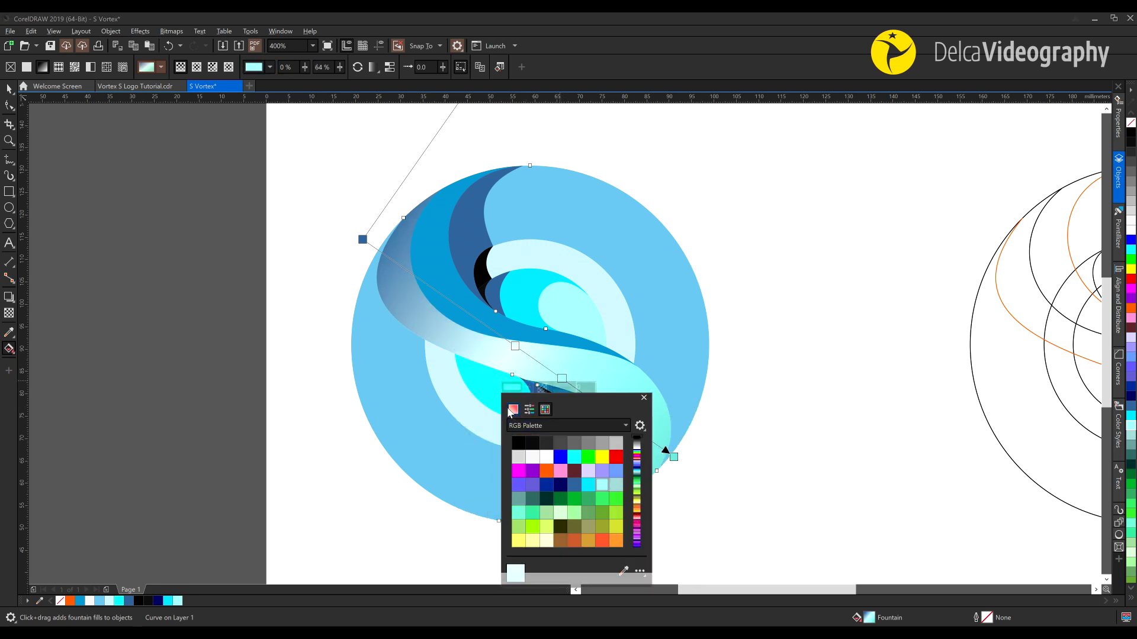
pyautogui.click(513, 409)
pyautogui.hotkey('ctrl', 'v')
pyautogui.click(643, 476)
pyautogui.click(643, 398)
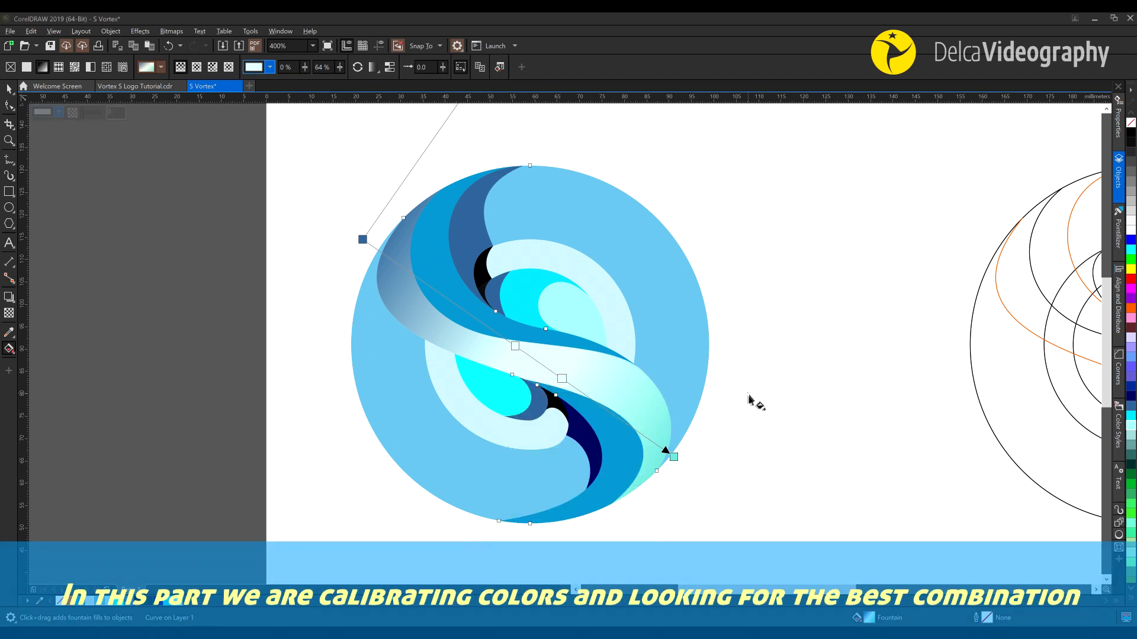
# Change the start colour of the S band's gradient to teal #2294A1
pyautogui.click(363, 240)
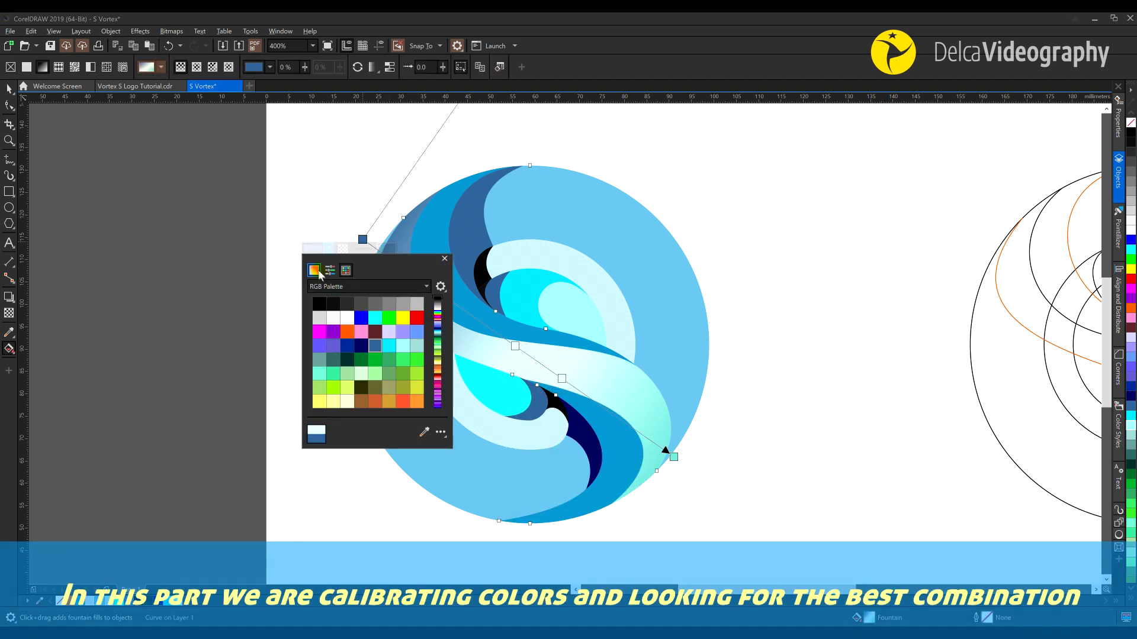
pyautogui.click(314, 270)
pyautogui.click(354, 389)
pyautogui.moveTo(405, 261); pyautogui.dragTo(280, 317)
pyautogui.moveTo(232, 386); pyautogui.dragTo(245, 384)
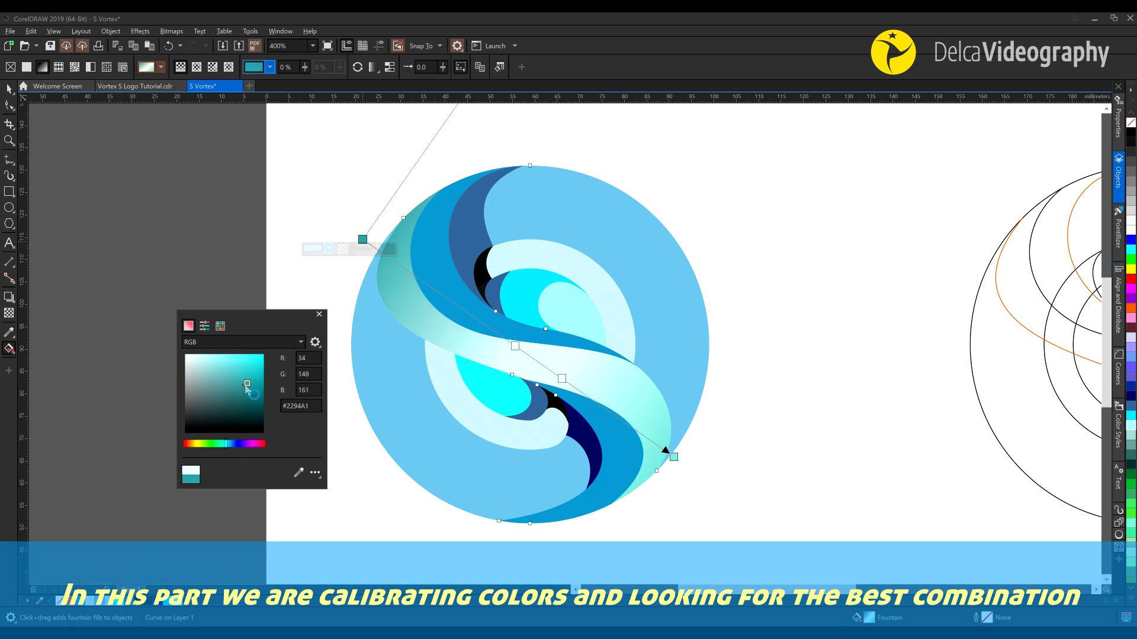
# Shift the S band's gradient start slightly outward and move its 64% colour stop closer to the lower-right end
pyautogui.click(363, 240)
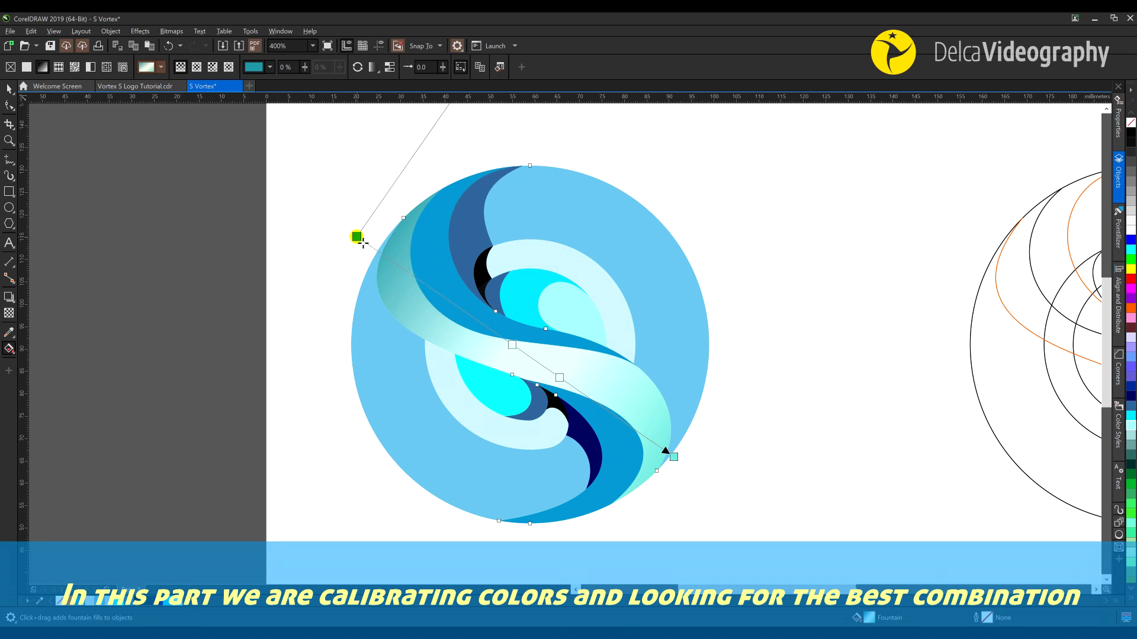
pyautogui.moveTo(559, 376); pyautogui.dragTo(570, 384)
# Fill the blue inner band along the upper S curve with white and fade it with a linear fountain transparency
pyautogui.click(446, 254)
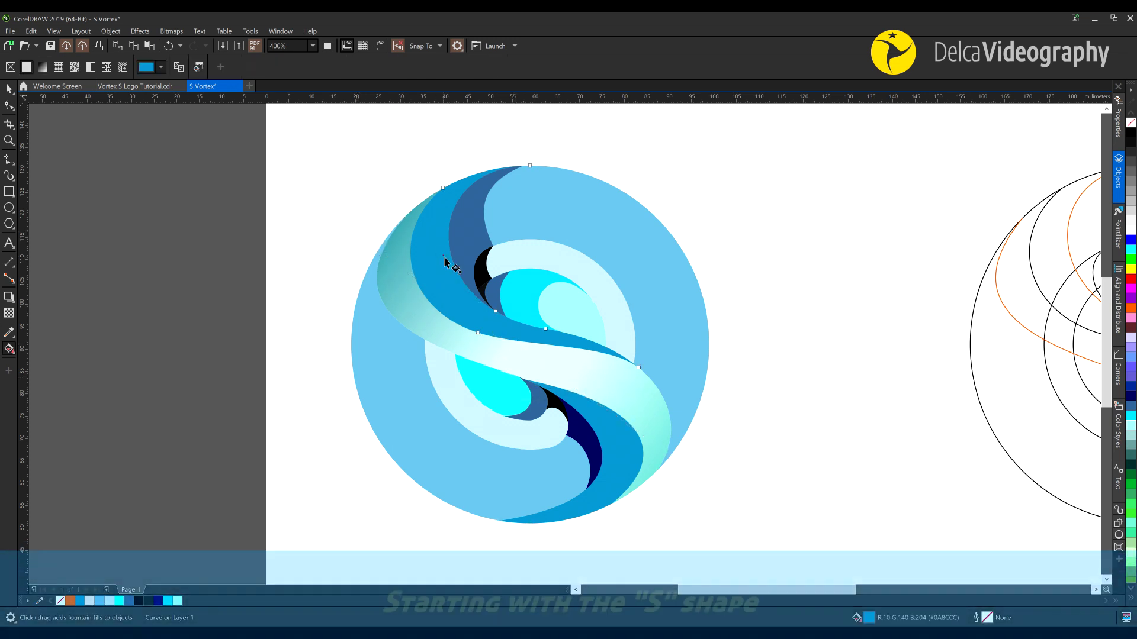
pyautogui.click(1131, 233)
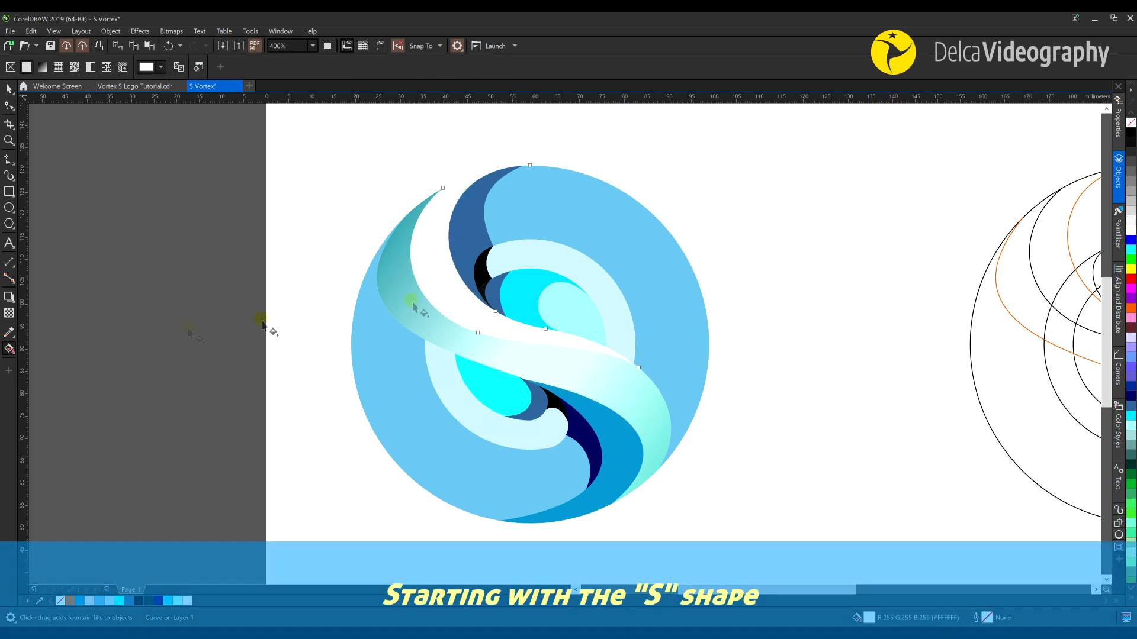
pyautogui.click(9, 313)
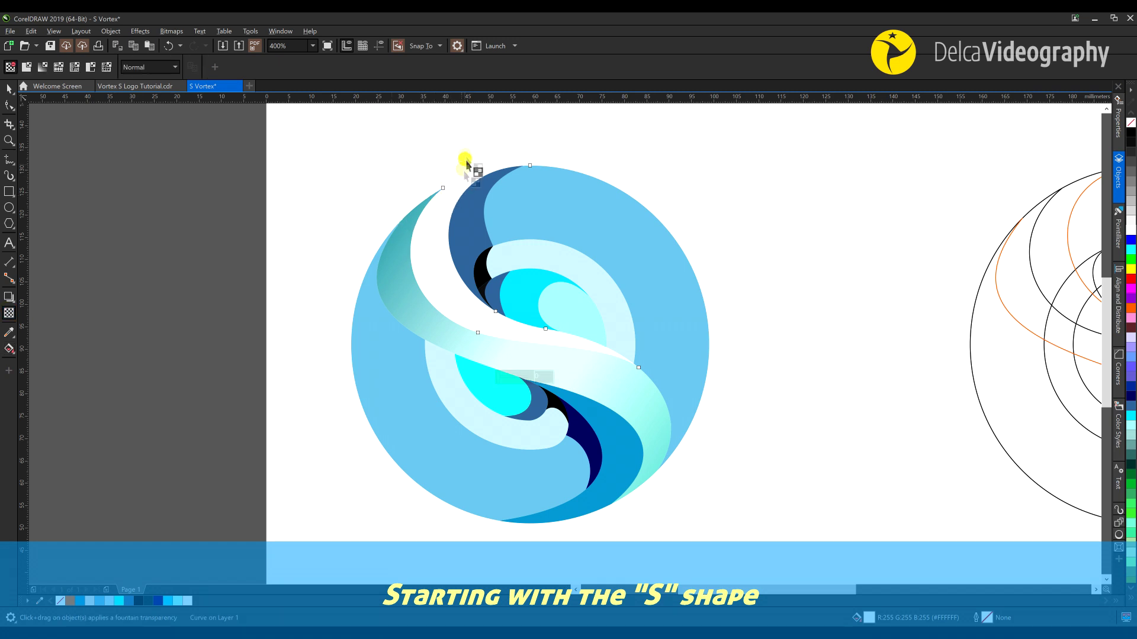
pyautogui.moveTo(462, 175); pyautogui.dragTo(554, 380)
pyautogui.moveTo(465, 171); pyautogui.dragTo(359, 255)
pyautogui.click(356, 195)
pyautogui.click(403, 285)
pyautogui.press('space')
# Fill the blue inner band of the lower S curve with a linear gradient running from blue down to light cyan
pyautogui.click(605, 440)
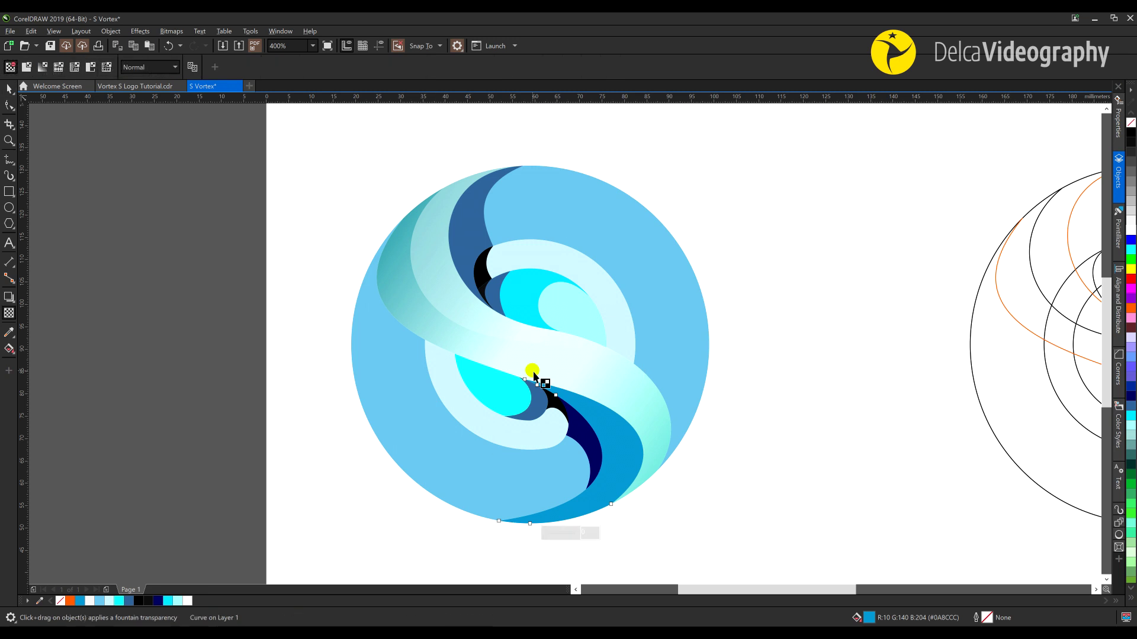
pyautogui.click(9, 349)
pyautogui.click(48, 347)
pyautogui.moveTo(539, 361); pyautogui.dragTo(599, 479)
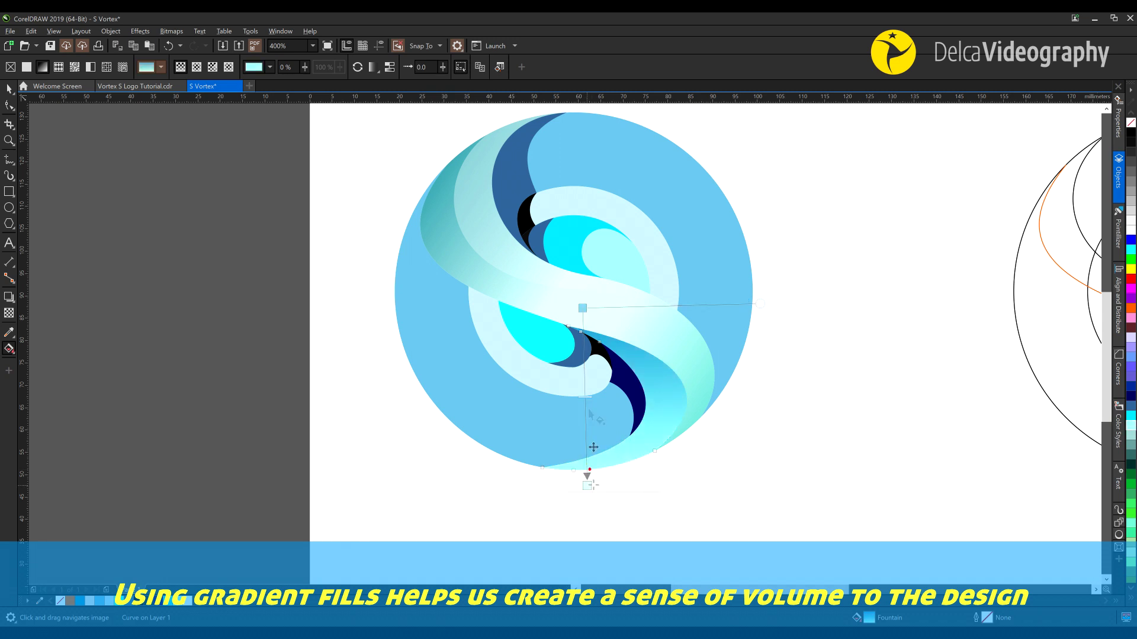
pyautogui.moveTo(583, 309); pyautogui.dragTo(584, 331)
# Apply a linear fountain transparency running down the lower inner band of the S
pyautogui.click(10, 314)
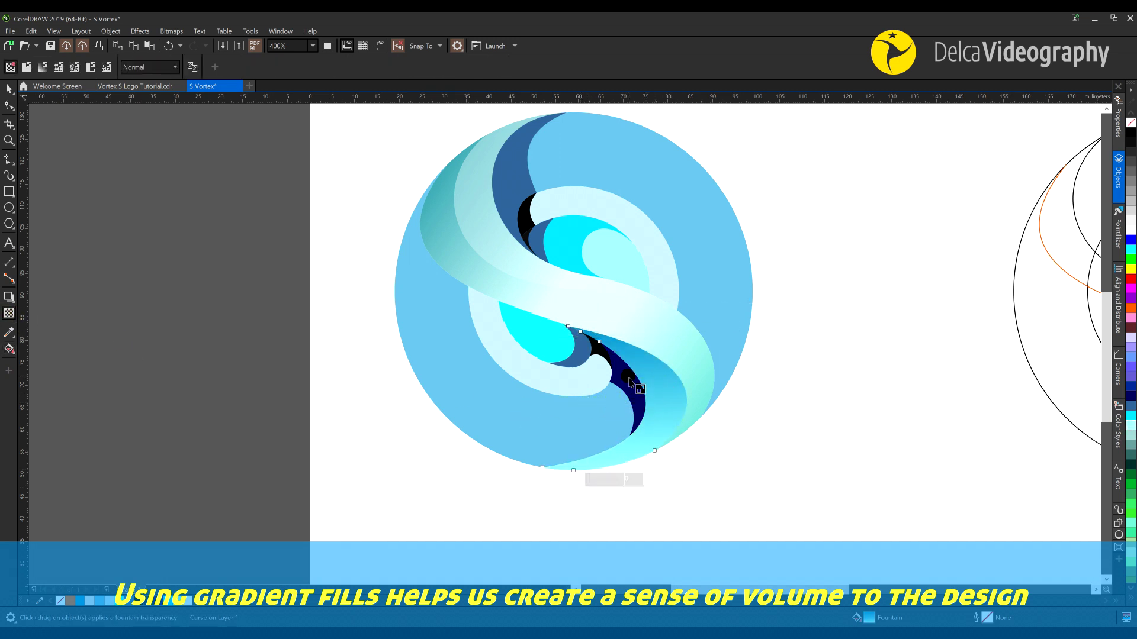
pyautogui.moveTo(597, 321); pyautogui.dragTo(601, 472)
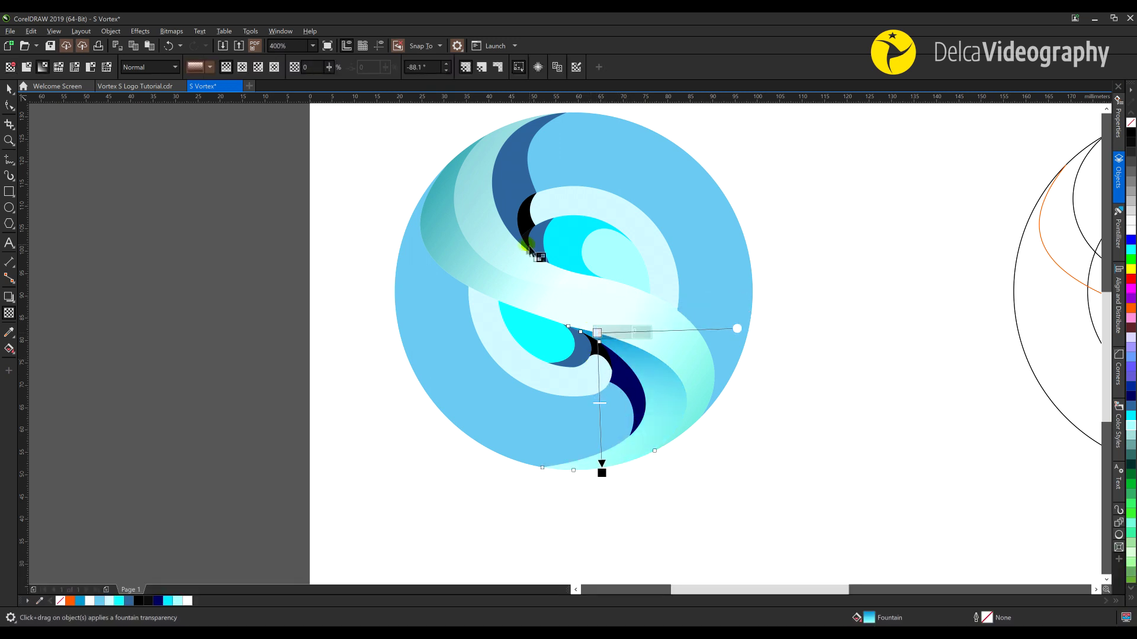
pyautogui.press('space')
# Set the 58% colour stop of the main S band's gradient to #C0FCFC
pyautogui.click(12, 353)
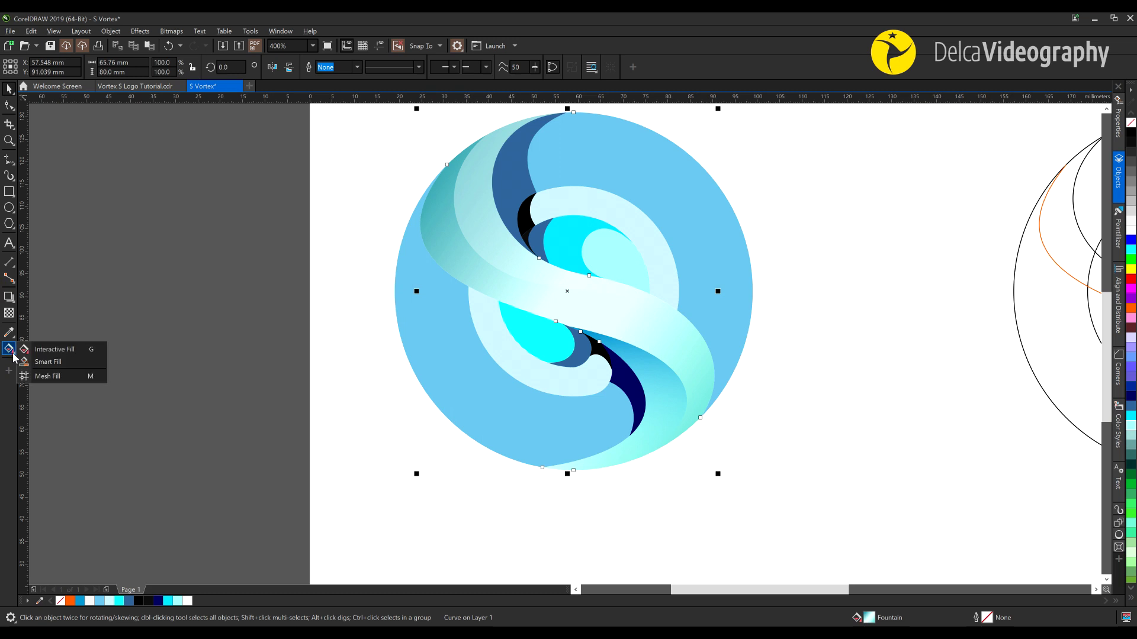
pyautogui.click(52, 349)
pyautogui.click(584, 311)
pyautogui.click(535, 320)
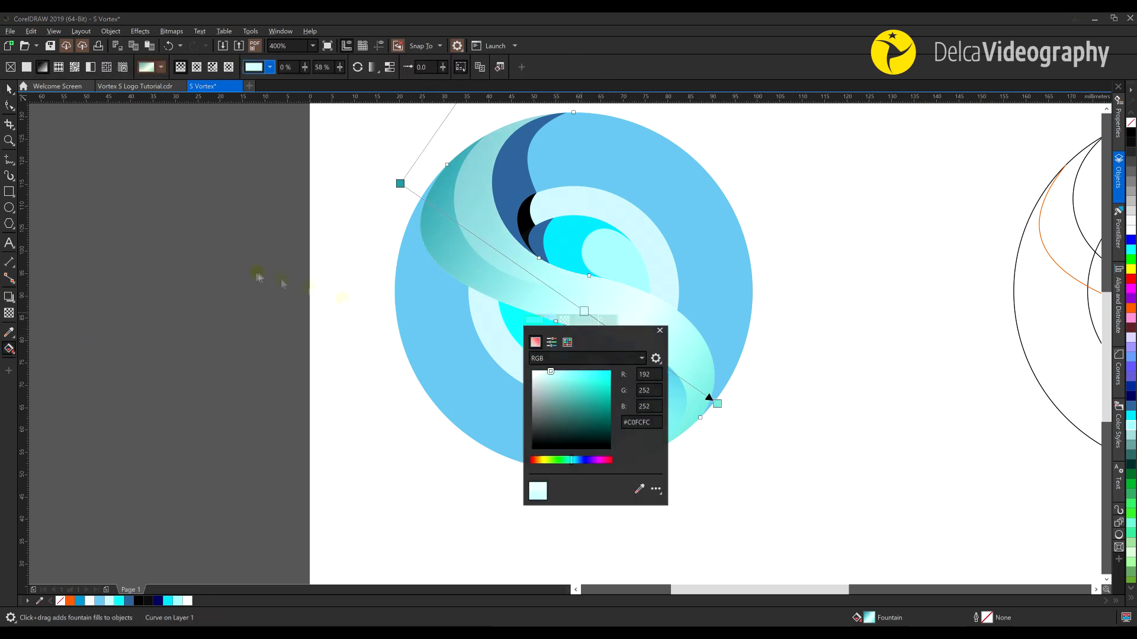
# Reposition the start and end of the fountain transparency on the upper white inner band
pyautogui.click(9, 314)
pyautogui.moveTo(424, 185); pyautogui.dragTo(439, 198)
pyautogui.moveTo(595, 306); pyautogui.dragTo(613, 301)
pyautogui.press('space')
pyautogui.click(342, 273)
# Darken the start colour of the lower inner band's gradient to a deeper teal
pyautogui.scroll(-1, 597, 312)
pyautogui.scroll(1, 654, 351)
pyautogui.click(708, 338)
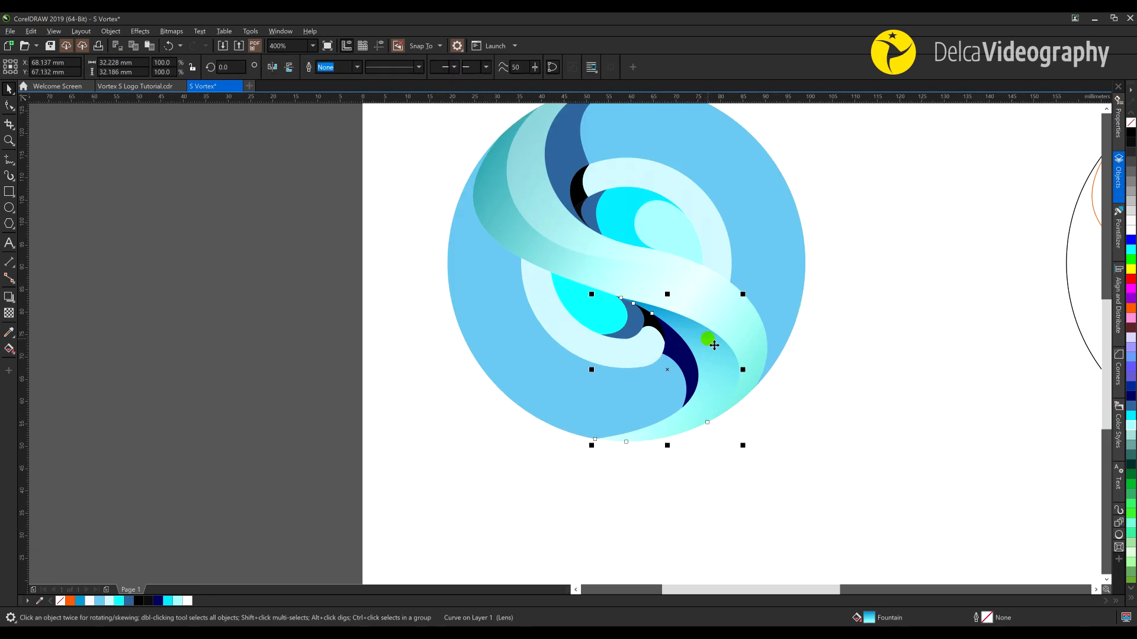
pyautogui.click(9, 350)
pyautogui.click(632, 303)
pyautogui.click(636, 299)
pyautogui.moveTo(707, 311); pyautogui.dragTo(578, 382)
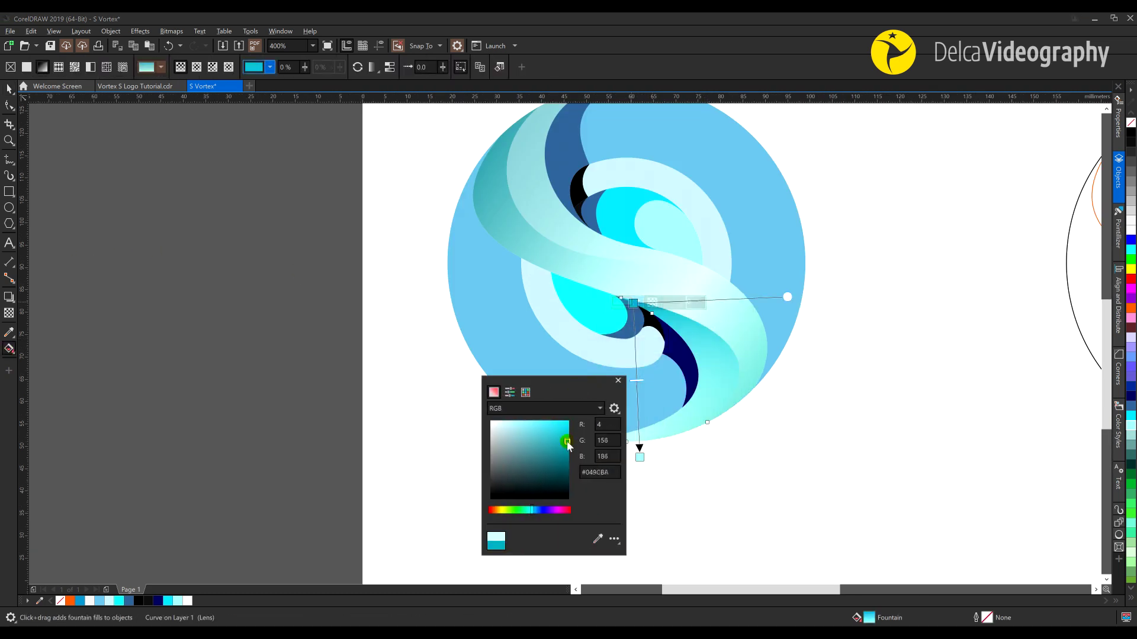
pyautogui.moveTo(567, 439); pyautogui.dragTo(571, 449)
pyautogui.click(761, 447)
pyautogui.click(637, 381)
pyautogui.press('space')
pyautogui.click(686, 452)
# Apply a conical gradient fill to the lower-left blue region and move its centre to the middle of the circle
pyautogui.scroll(-1, 585, 301)
pyautogui.scroll(-1, 585, 305)
pyautogui.scroll(1, 559, 273)
pyautogui.click(513, 337)
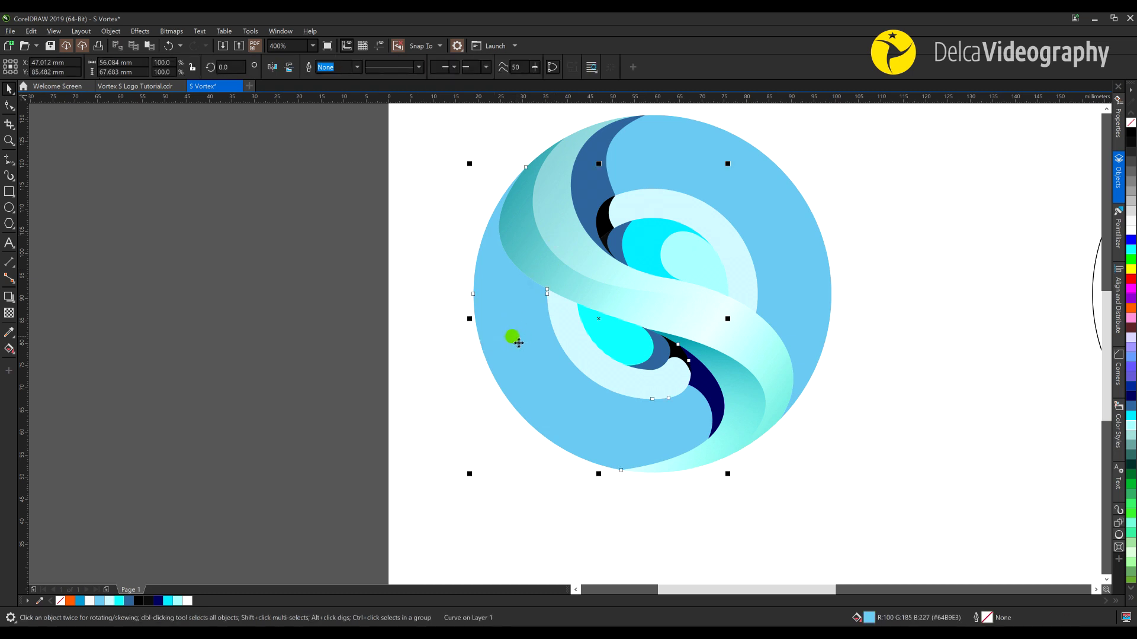
pyautogui.click(9, 349)
pyautogui.click(42, 67)
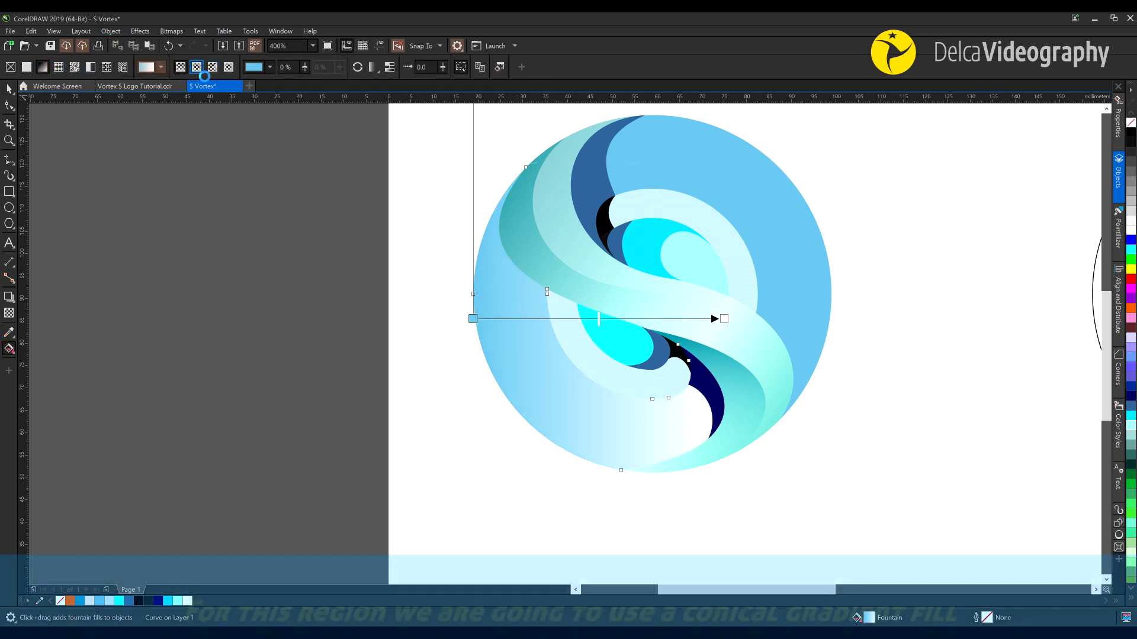
pyautogui.click(212, 67)
pyautogui.moveTo(603, 329); pyautogui.dragTo(660, 317)
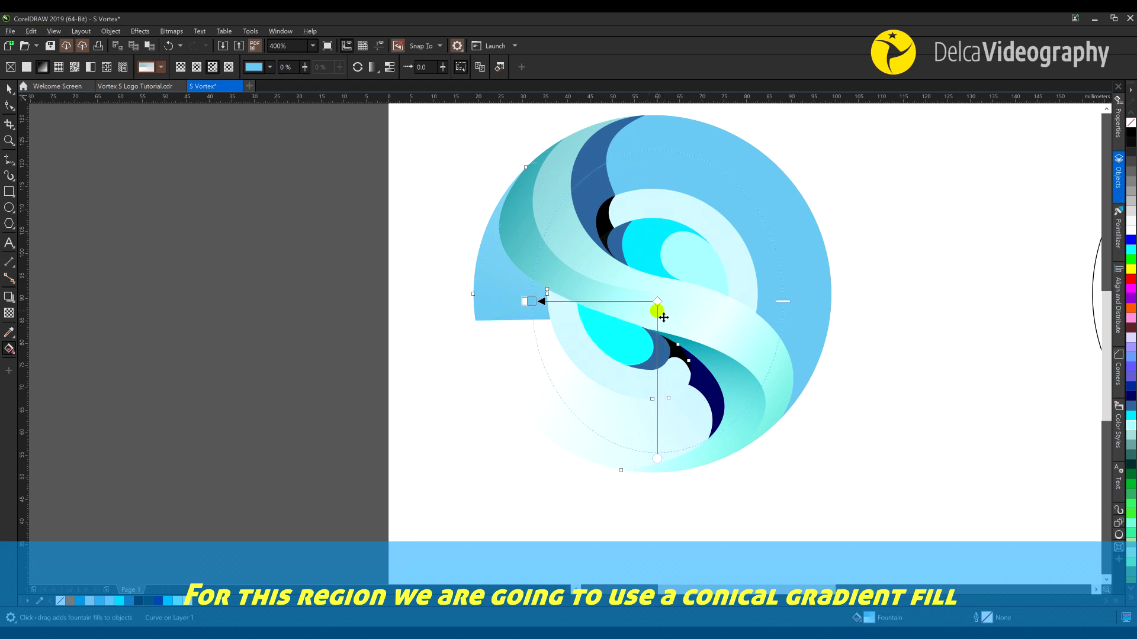
# Stretch the conical gradient's handles to the circle's outer edge and align them with its horizontal and vertical axes
pyautogui.click(530, 301)
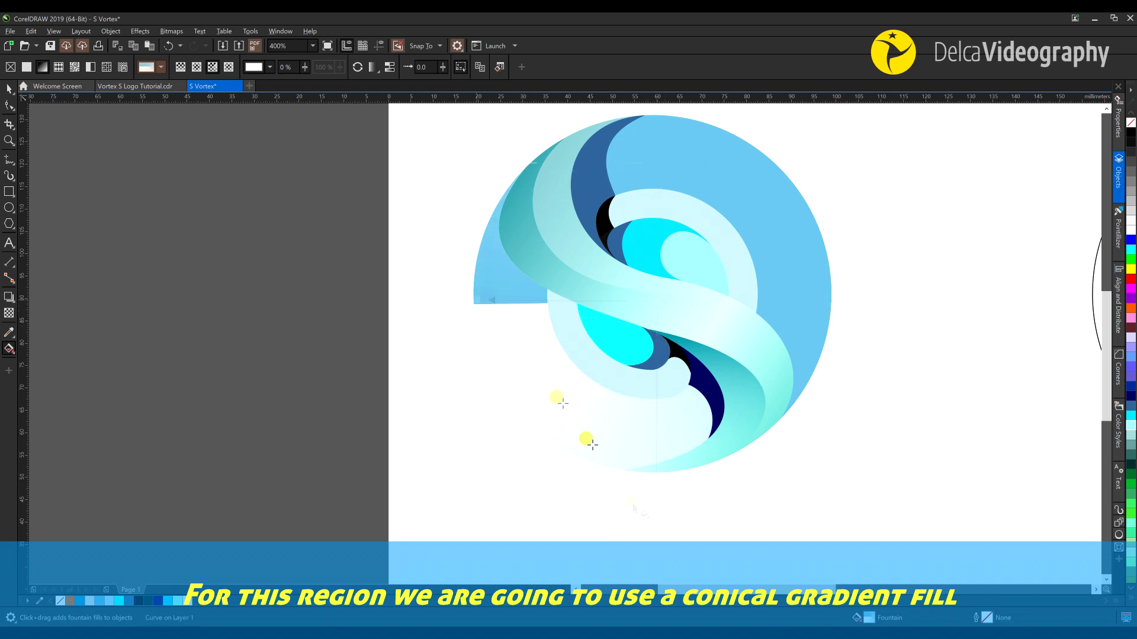
pyautogui.click(656, 526)
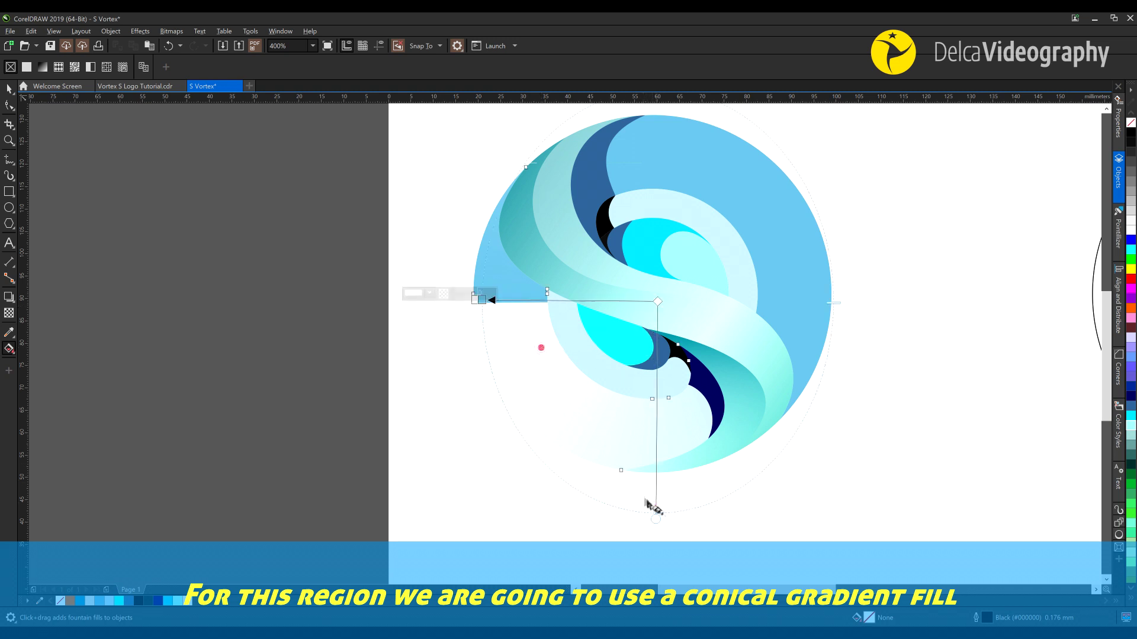
pyautogui.moveTo(660, 518); pyautogui.dragTo(661, 477)
pyautogui.moveTo(659, 278); pyautogui.dragTo(646, 344)
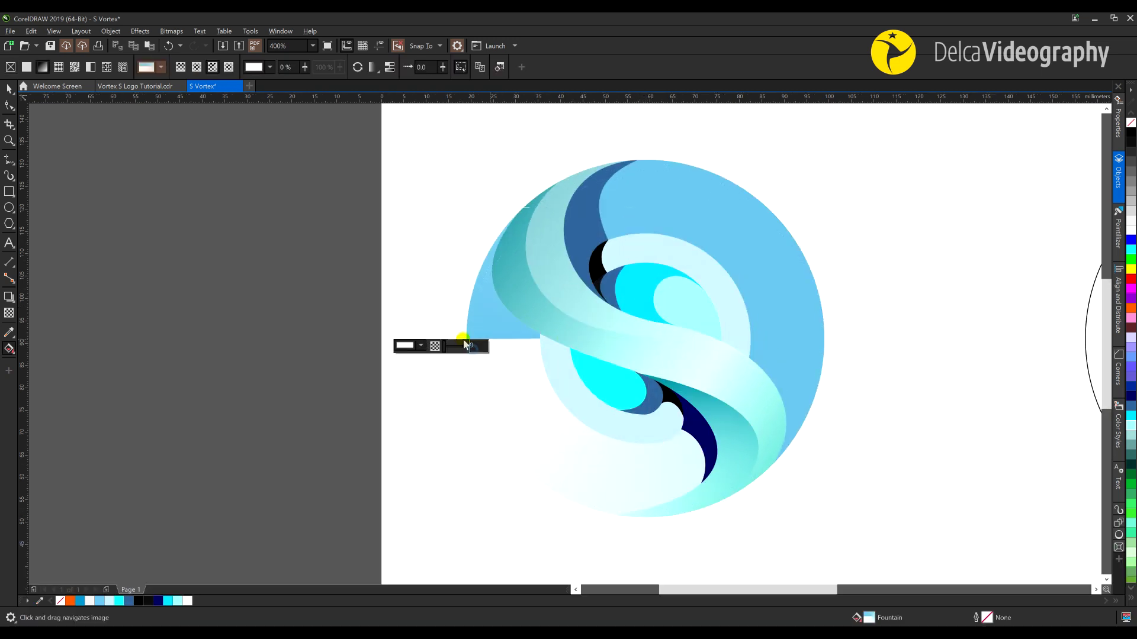
pyautogui.moveTo(473, 338); pyautogui.dragTo(466, 337)
pyautogui.click(650, 524)
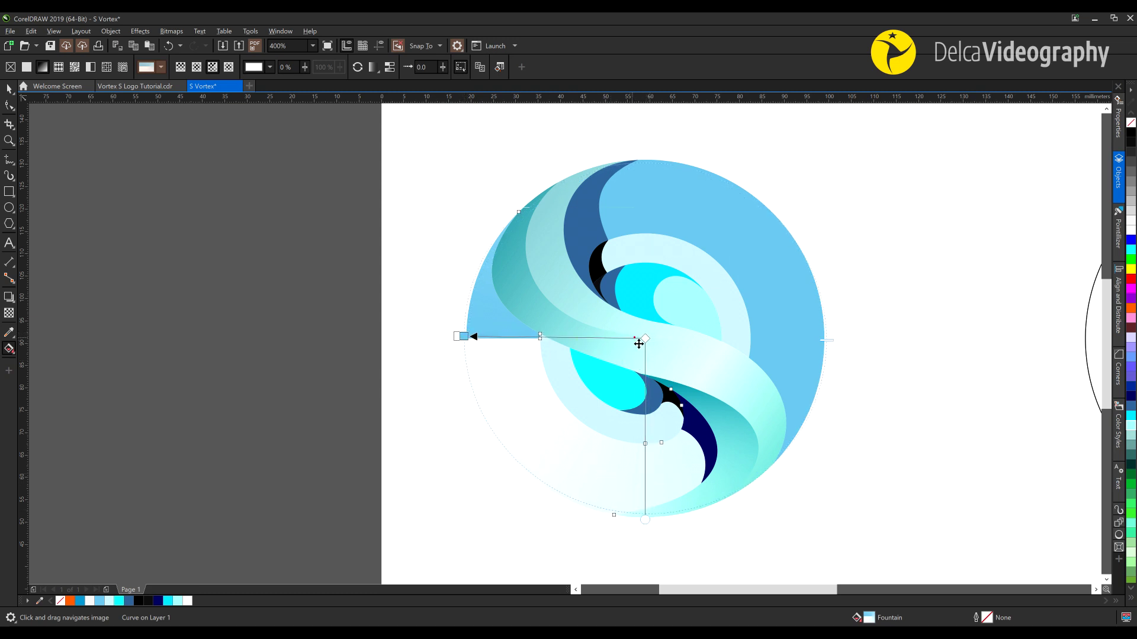
pyautogui.click(638, 344)
pyautogui.click(548, 276)
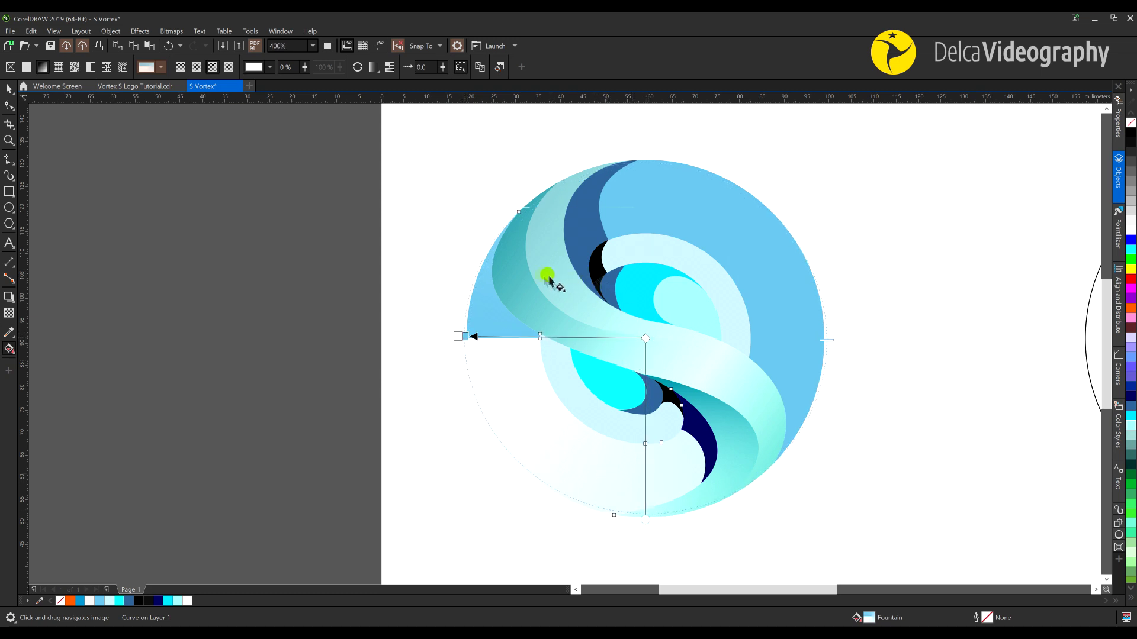
# Change the blue start colour of the lower-left region's conical gradient to white #FFFFFF
pyautogui.click(467, 335)
pyautogui.click(418, 346)
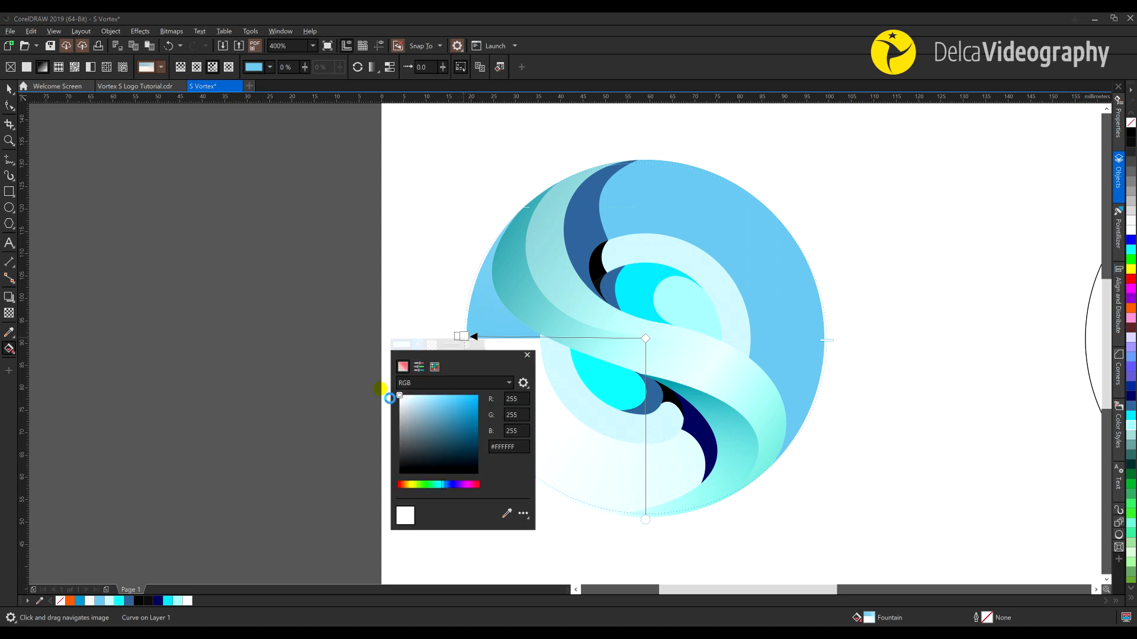
pyautogui.click(439, 305)
# Add colour stops around the lower-left conical gradient: dark blue at 66%, light cyan at 80% and white at 93%
pyautogui.scroll(-3, 1131, 318)
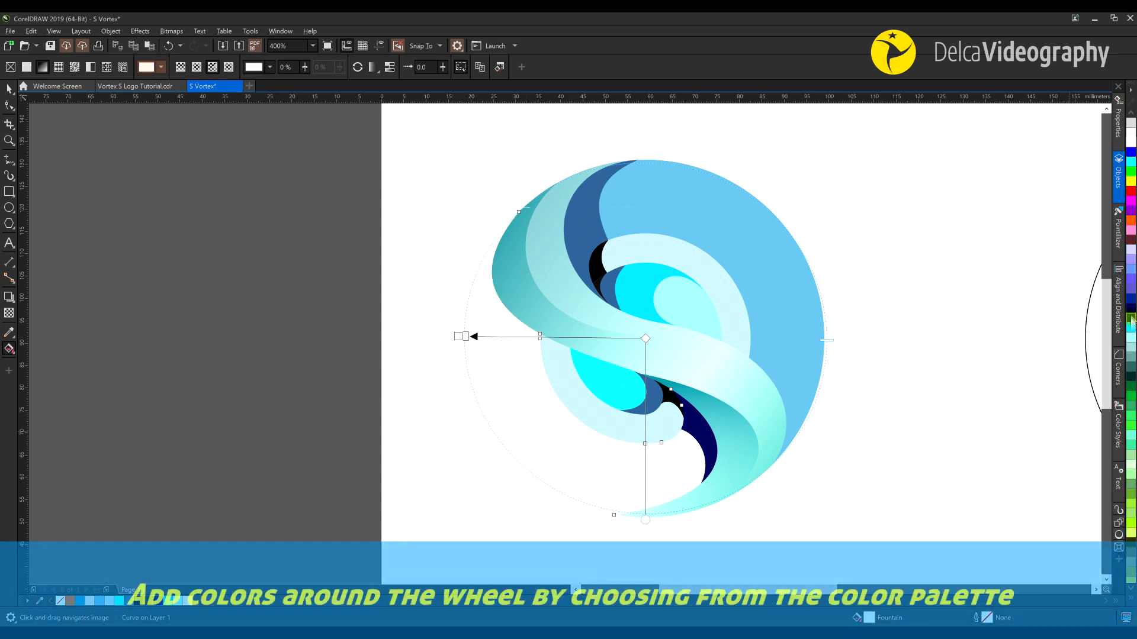
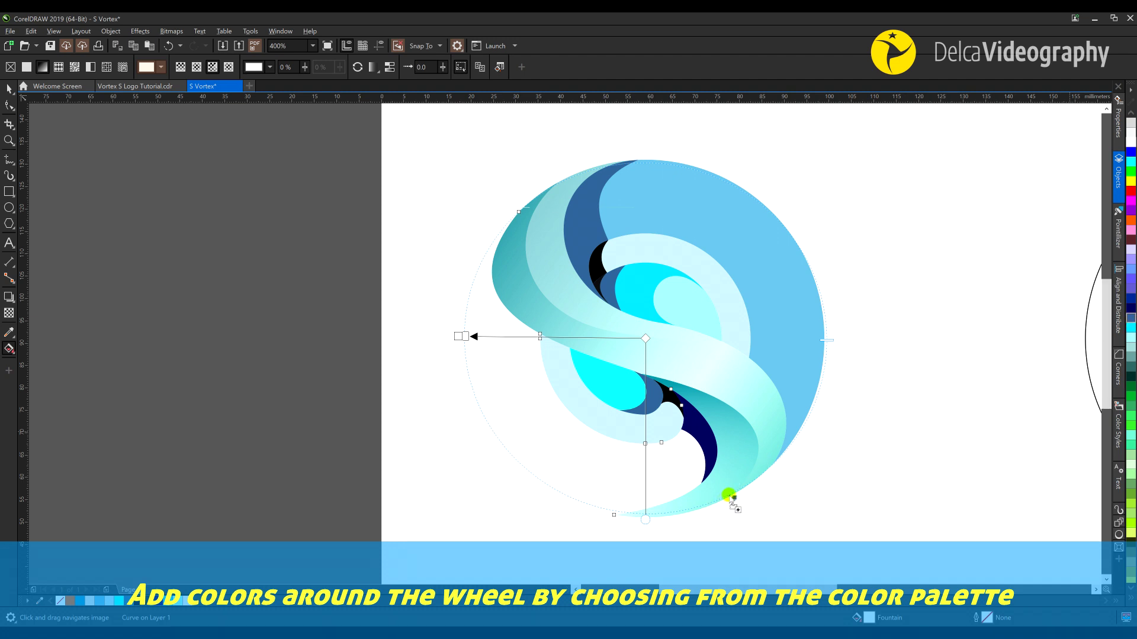
pyautogui.moveTo(751, 491); pyautogui.dragTo(750, 486)
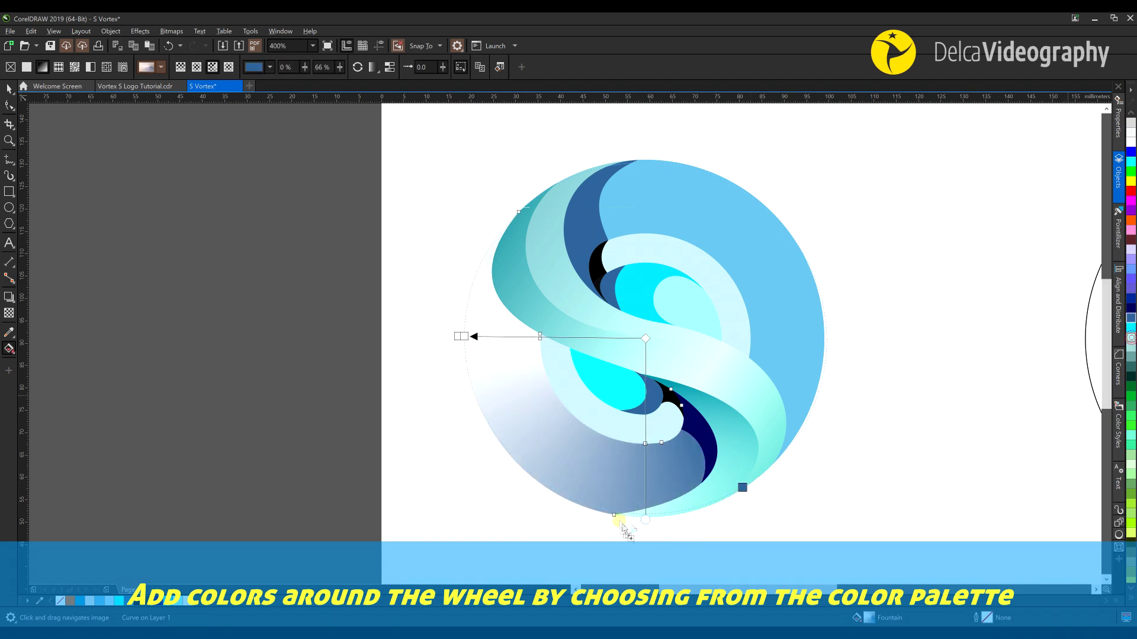
pyautogui.moveTo(593, 507); pyautogui.dragTo(592, 505)
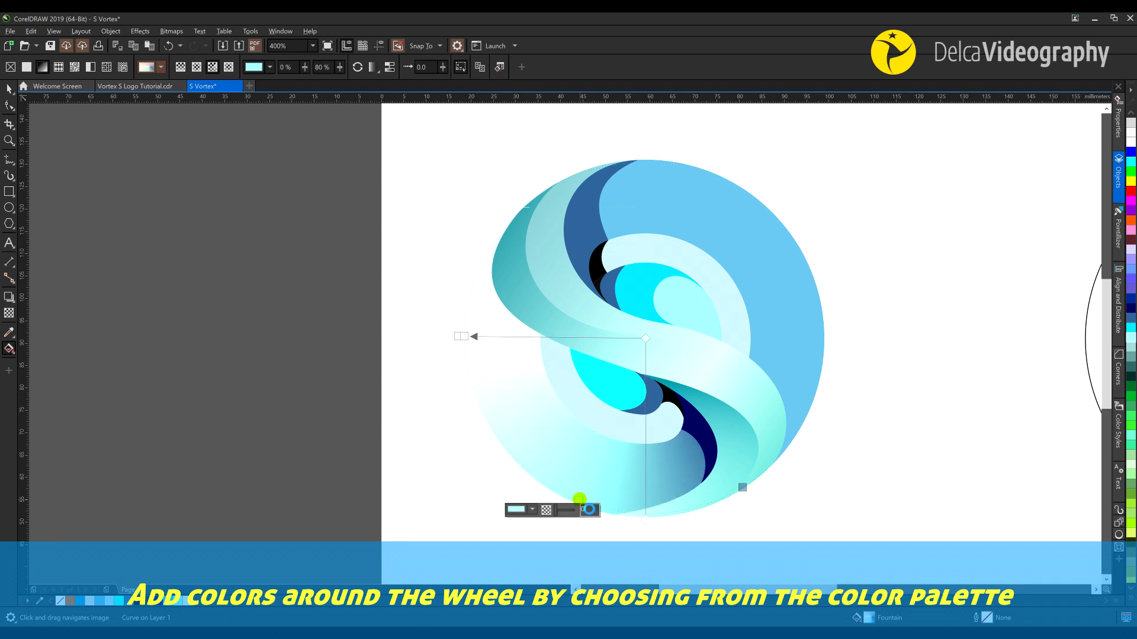
pyautogui.moveTo(1127, 145); pyautogui.dragTo(481, 405)
pyautogui.click(477, 402)
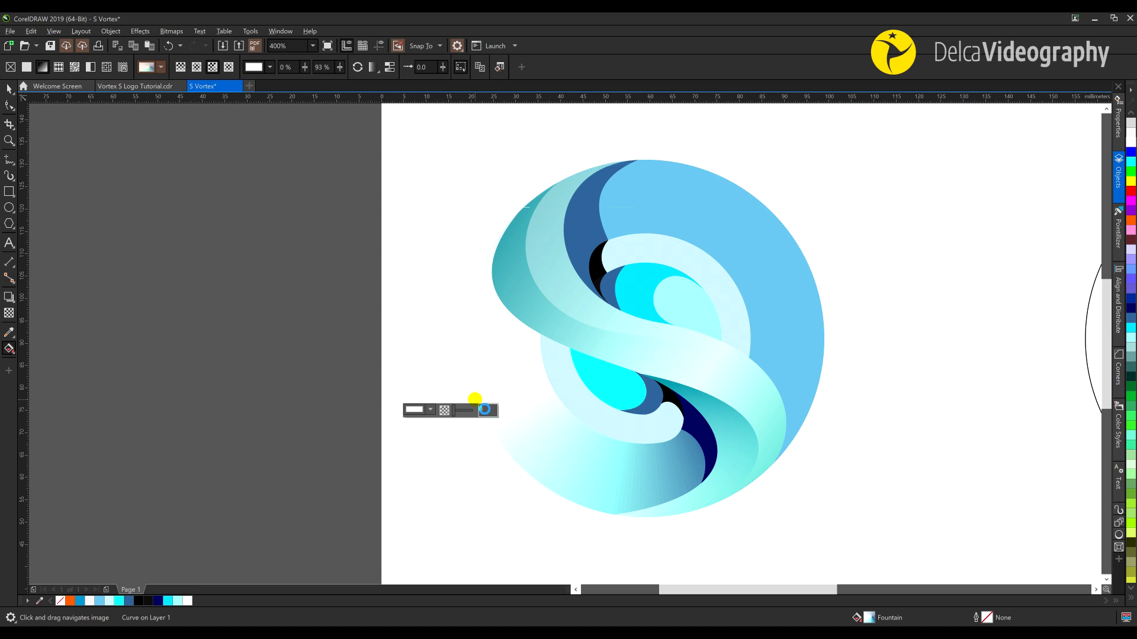
# Turn on smooth colour transitions for the conical gradient and move its light cyan stop further toward the white stop
pyautogui.click(389, 67)
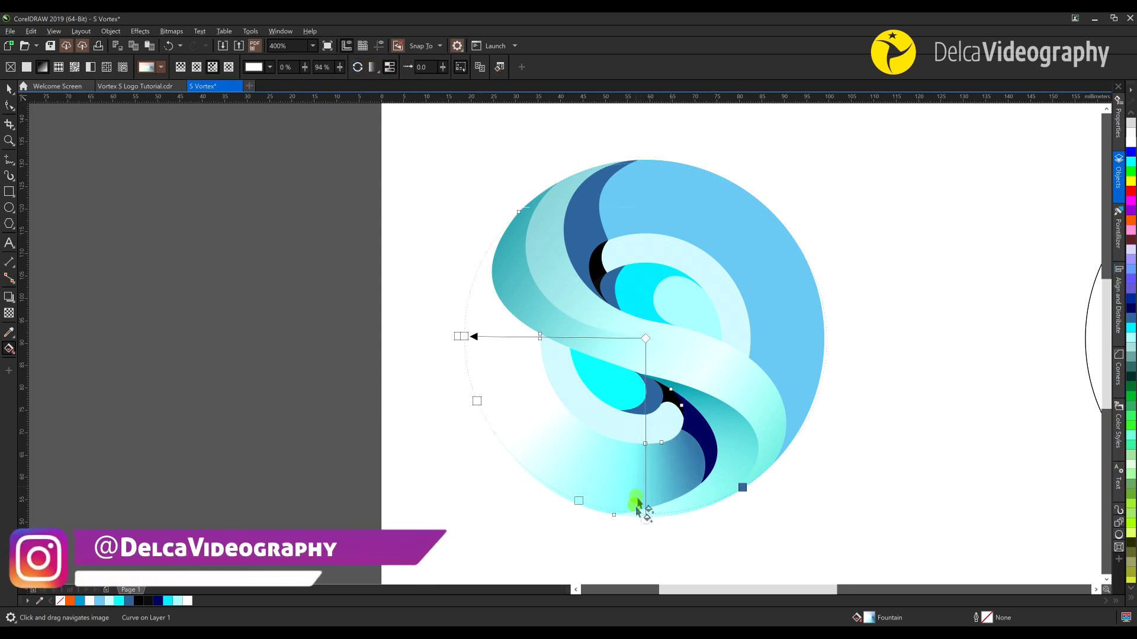
pyautogui.doubleClick(579, 500)
pyautogui.moveTo(578, 500); pyautogui.dragTo(558, 491)
# Recolour the conical gradient's dark blue #336699 stop to a teal blue and move it to 69%
pyautogui.click(742, 487)
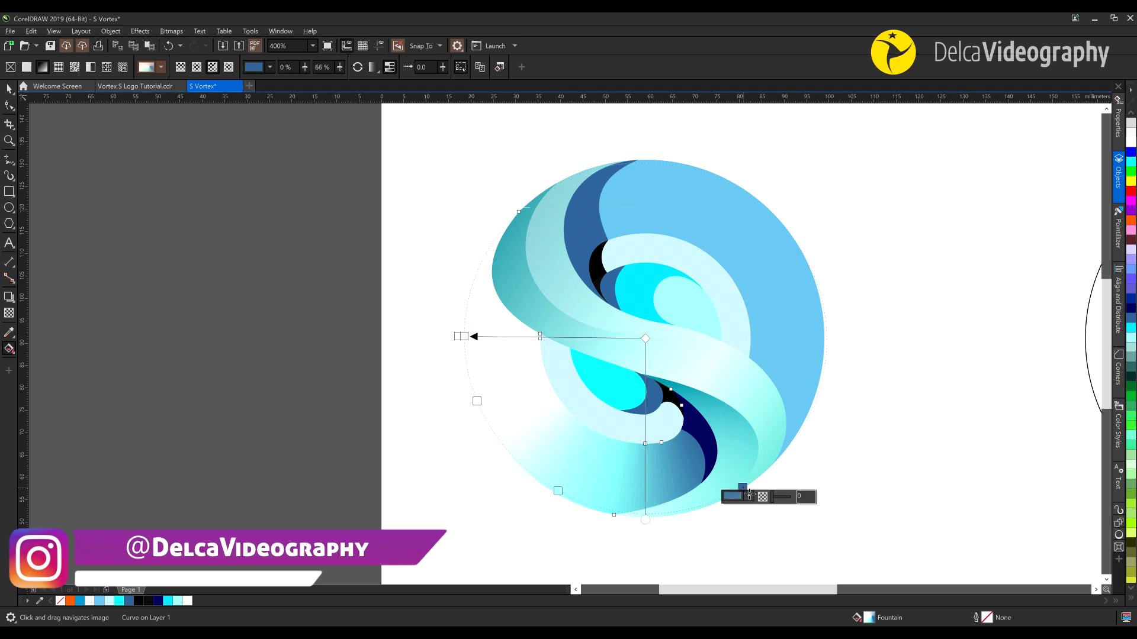
pyautogui.click(748, 498)
pyautogui.click(733, 312)
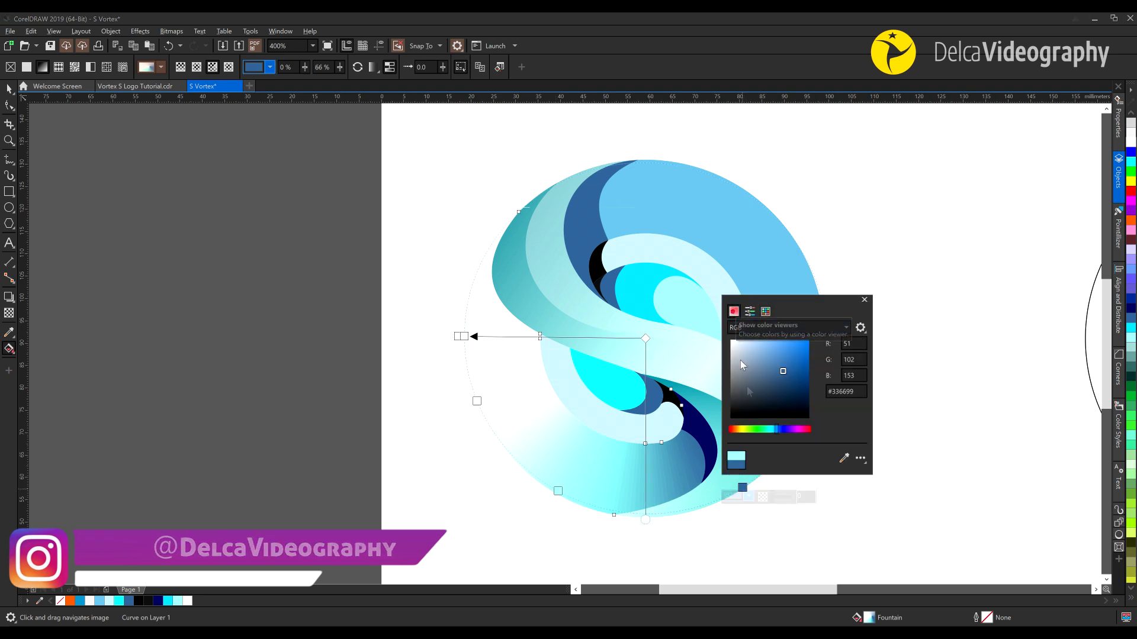
pyautogui.click(864, 300)
pyautogui.moveTo(741, 498); pyautogui.dragTo(712, 508)
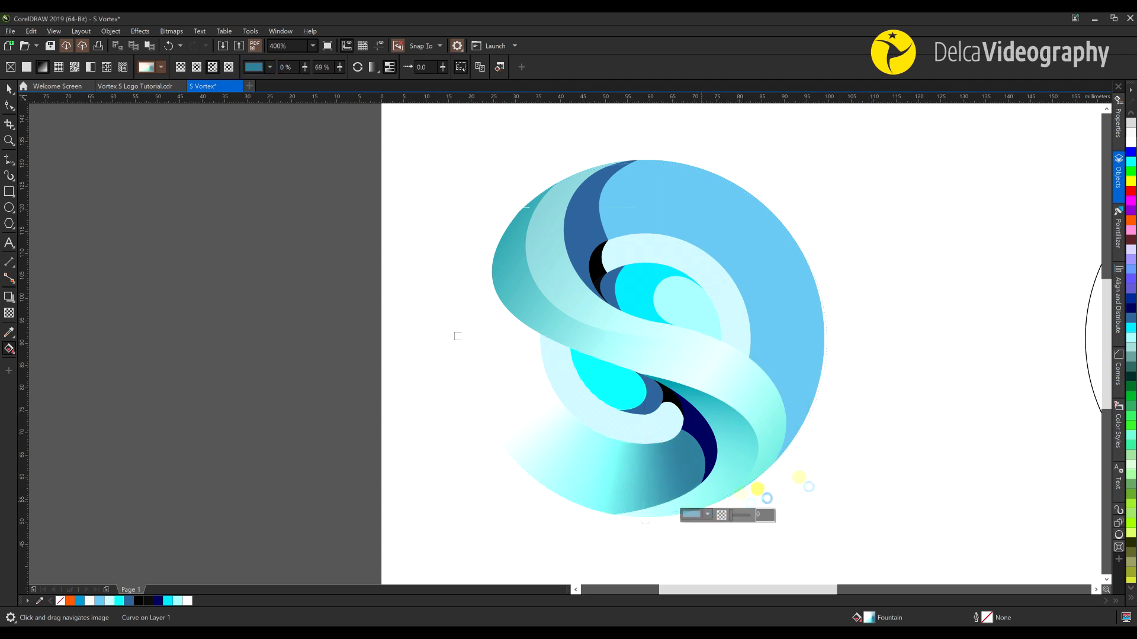
pyautogui.click(824, 475)
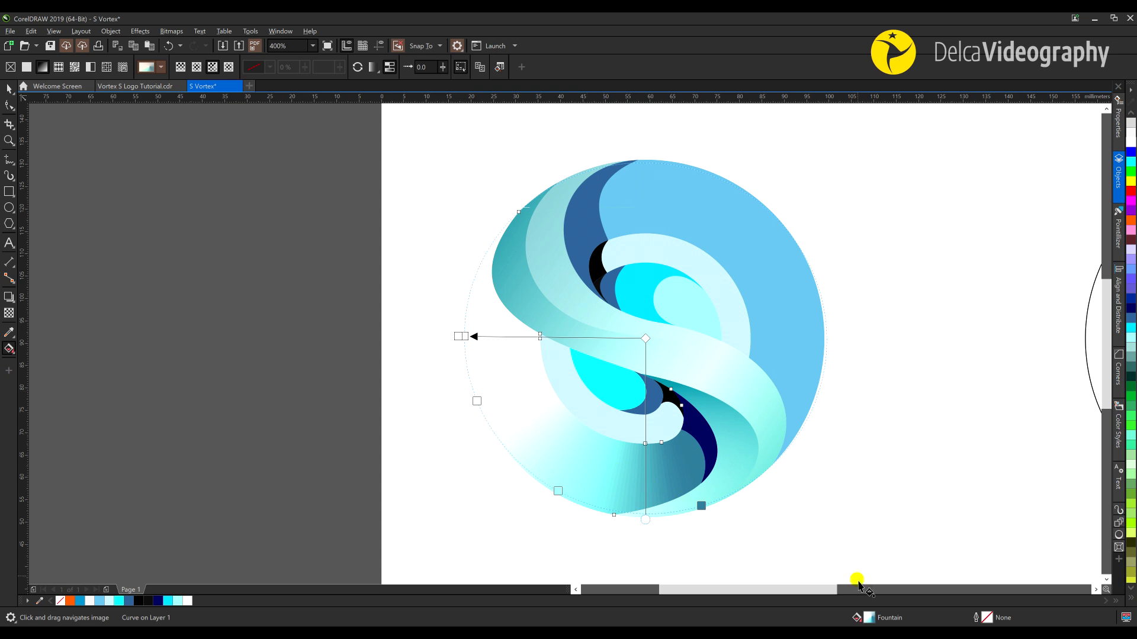
# Copy the conical gradient to the upper-right blue region, centred on the circle and rotated half a turn to mirror the lower one
pyautogui.click(771, 308)
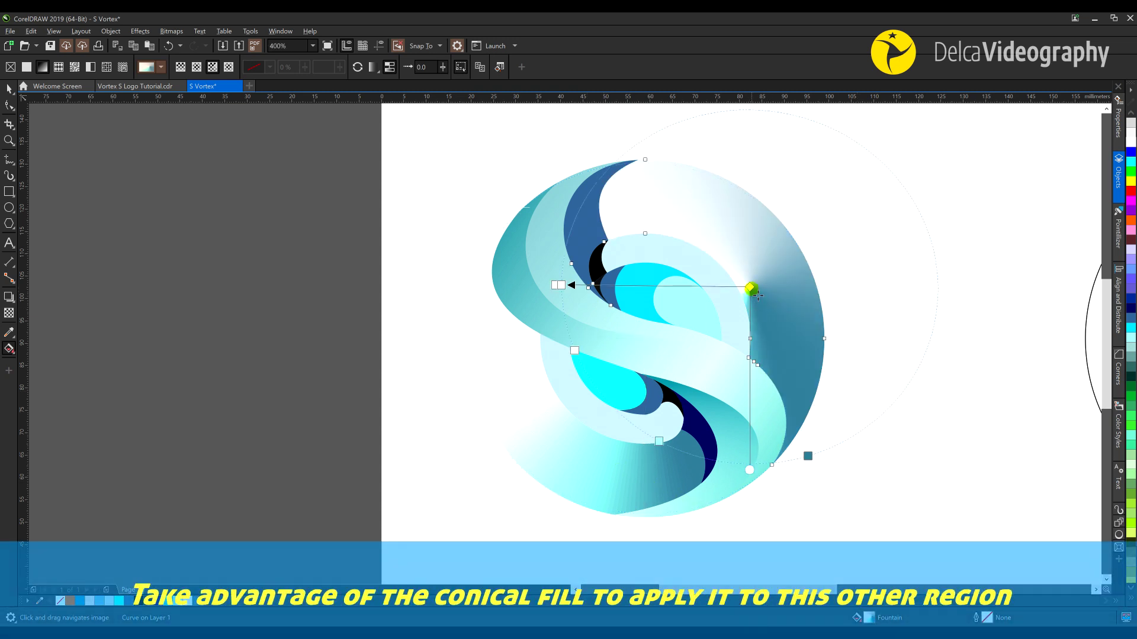
pyautogui.moveTo(750, 287); pyautogui.dragTo(650, 344)
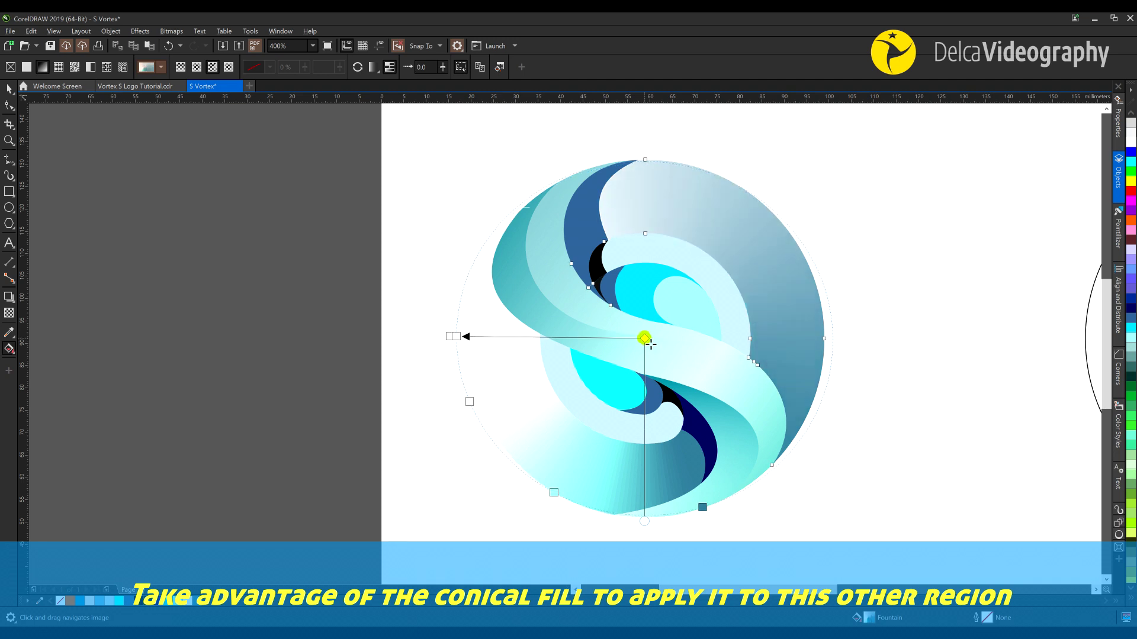
pyautogui.moveTo(454, 336); pyautogui.dragTo(829, 332)
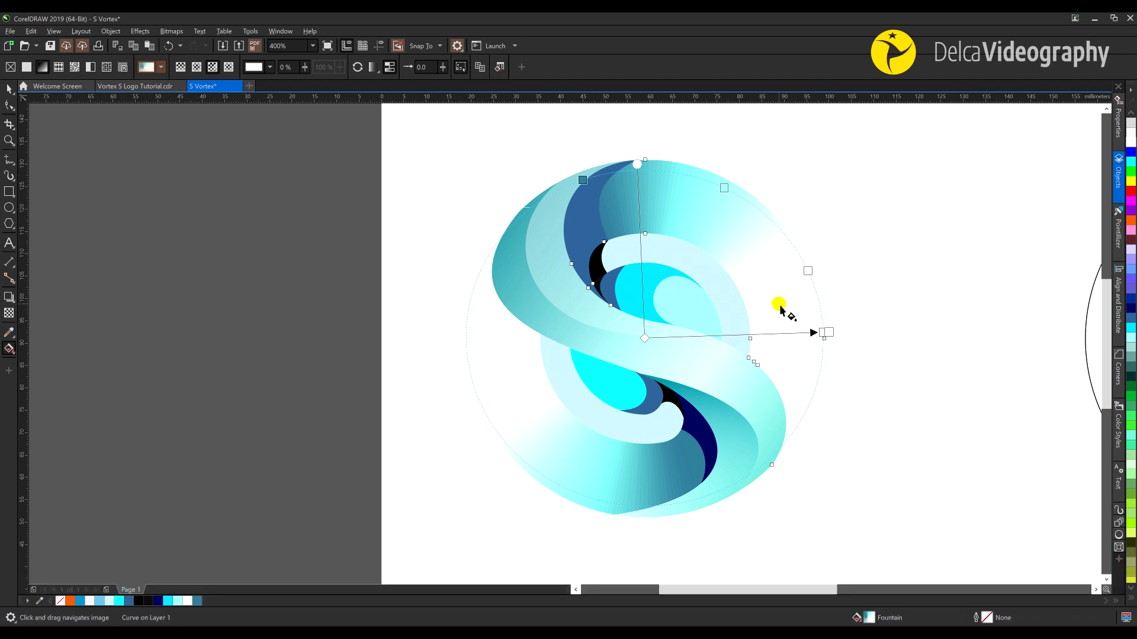
pyautogui.moveTo(828, 332); pyautogui.dragTo(827, 337)
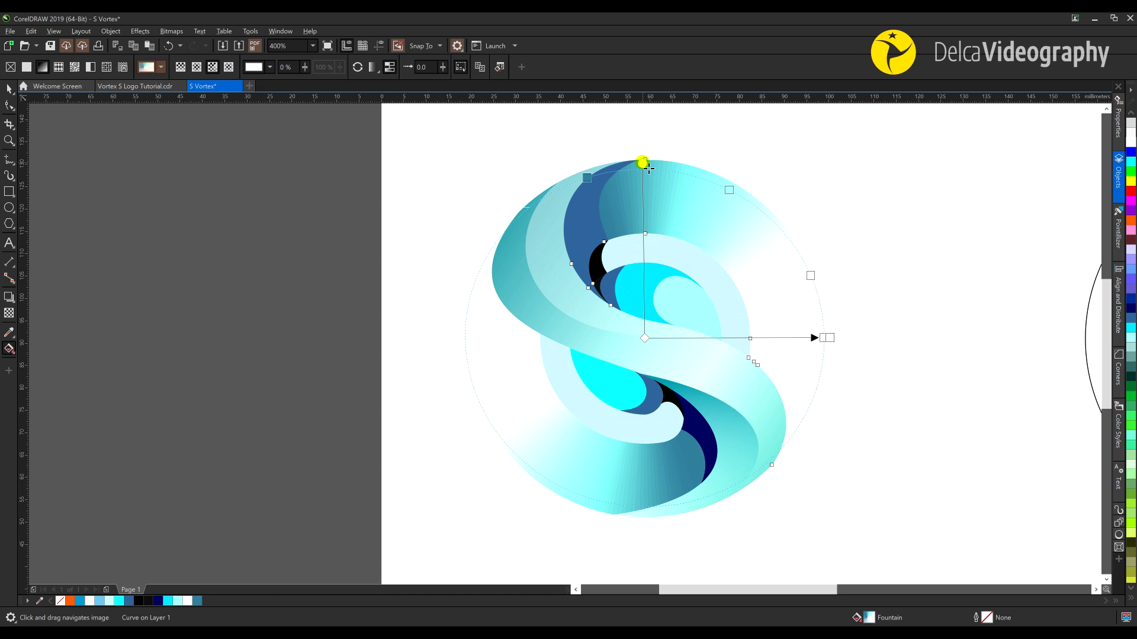
# Move the teal stop of the upper-right conical gradient to 72% and shift its light cyan stop to match
pyautogui.click(583, 165)
pyautogui.moveTo(593, 171); pyautogui.dragTo(615, 173)
pyautogui.click(642, 155)
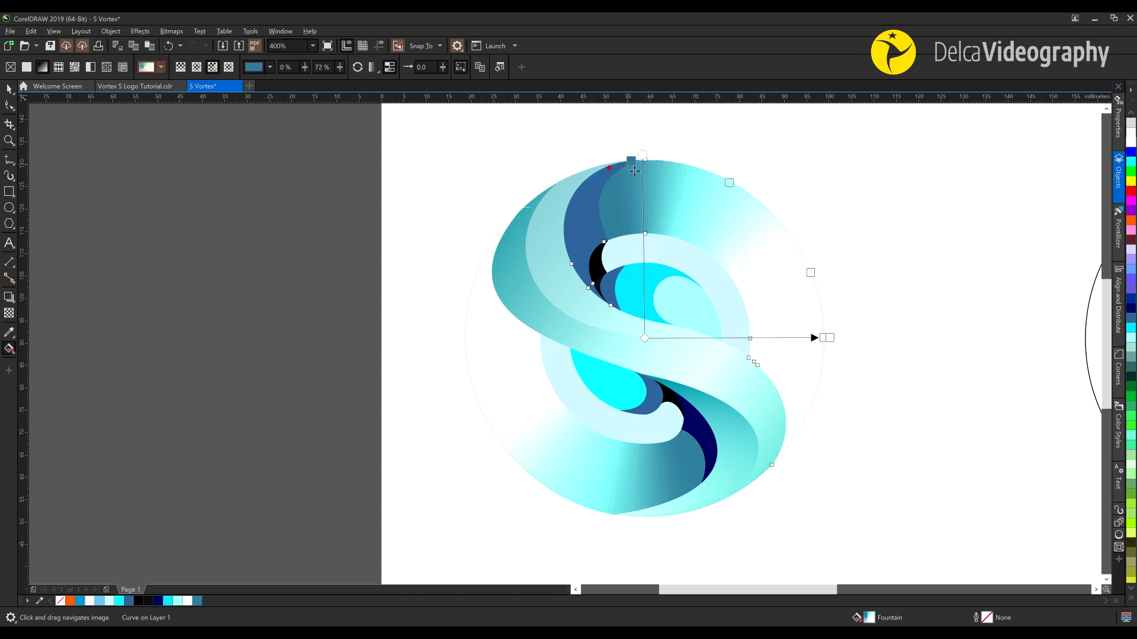
pyautogui.click(728, 183)
pyautogui.click(813, 418)
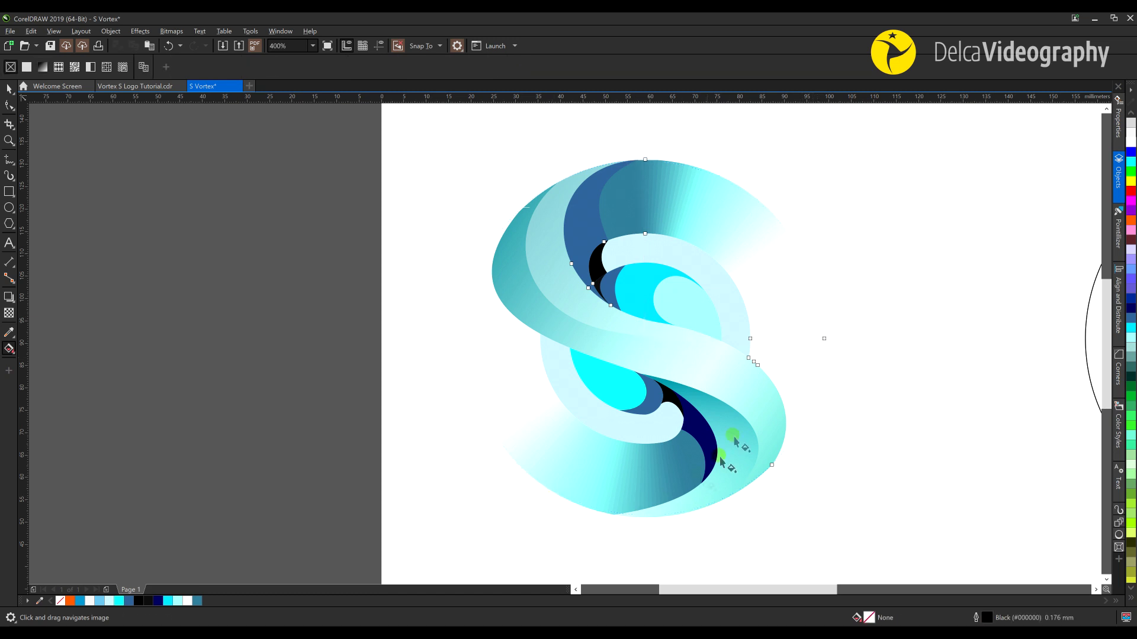
# Apply a linear transparency at about 13° across the dark blue crescent in the upper part of the S
pyautogui.click(585, 220)
pyautogui.press('space')
pyautogui.click(585, 222)
pyautogui.click(485, 185)
pyautogui.click(593, 229)
pyautogui.click(9, 313)
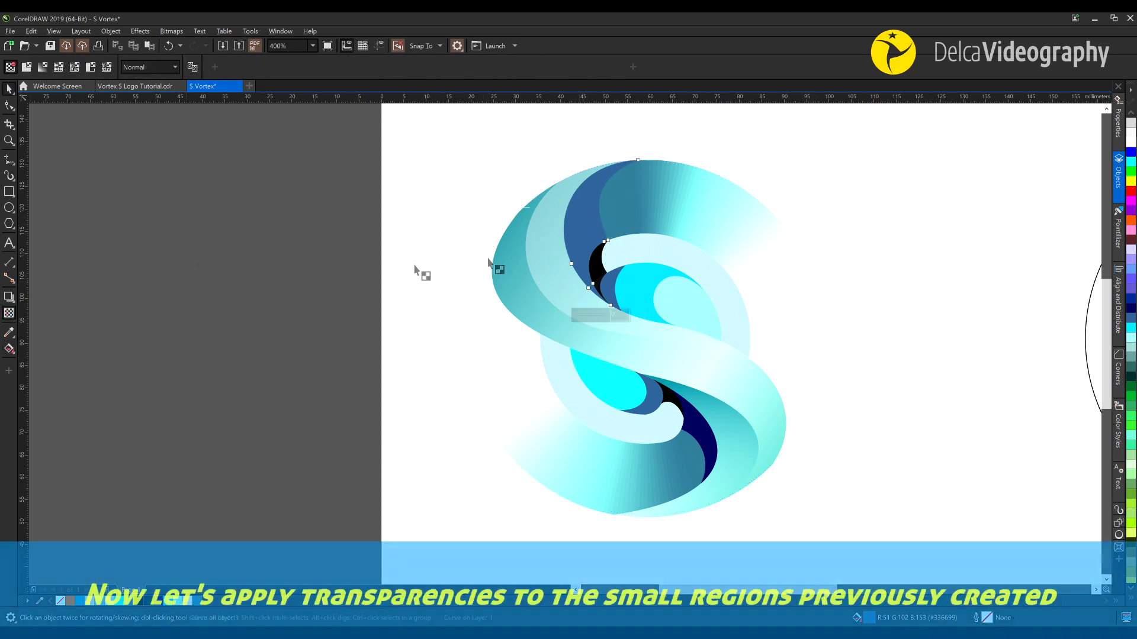
pyautogui.moveTo(618, 209); pyautogui.dragTo(564, 235)
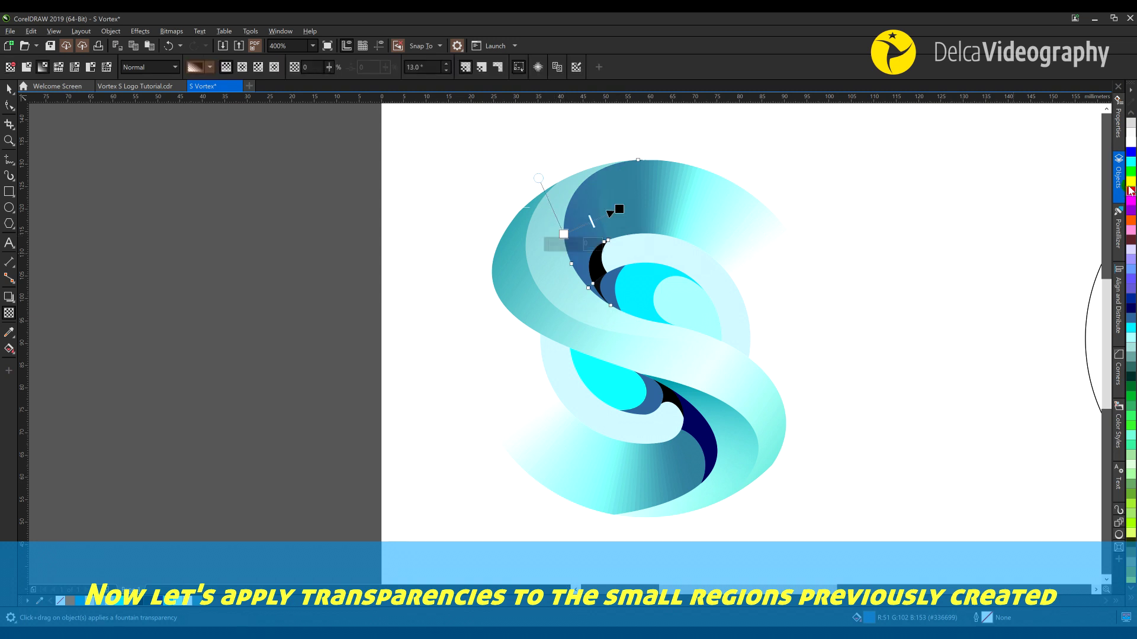
# Darken the transparent upper crescent's fill to #29537C by mixing in a little black
pyautogui.scroll(3, 1134, 148)
pyautogui.click(1130, 133)
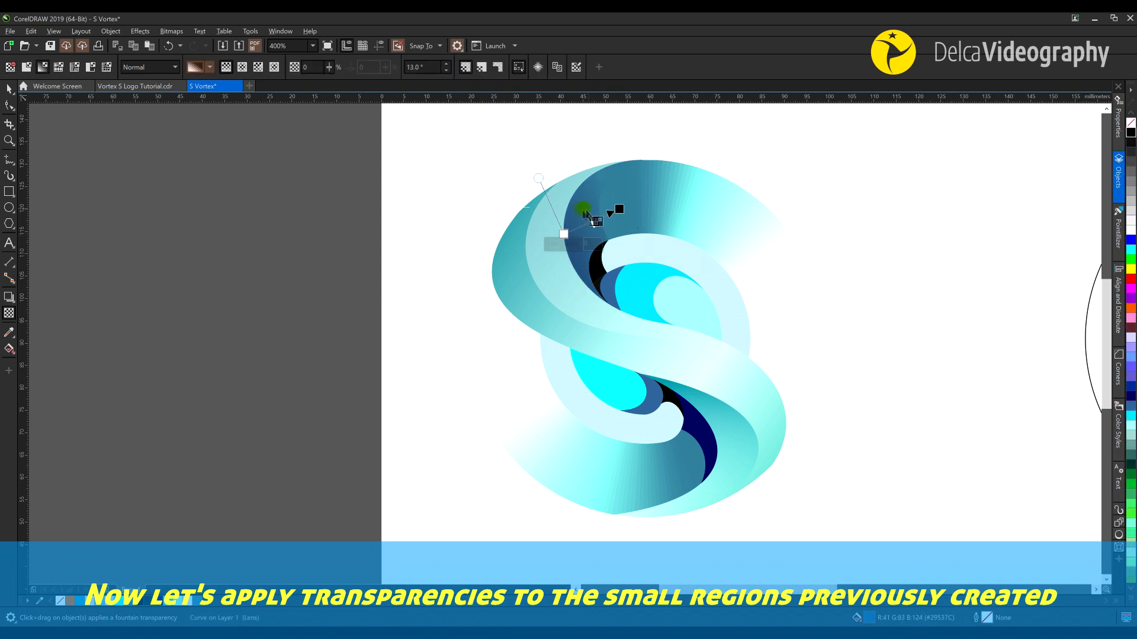
pyautogui.press('space')
pyautogui.click(833, 269)
# Apply a linear transparency to the lower navy crescent at about 103°, fading toward its upper tip
pyautogui.click(704, 438)
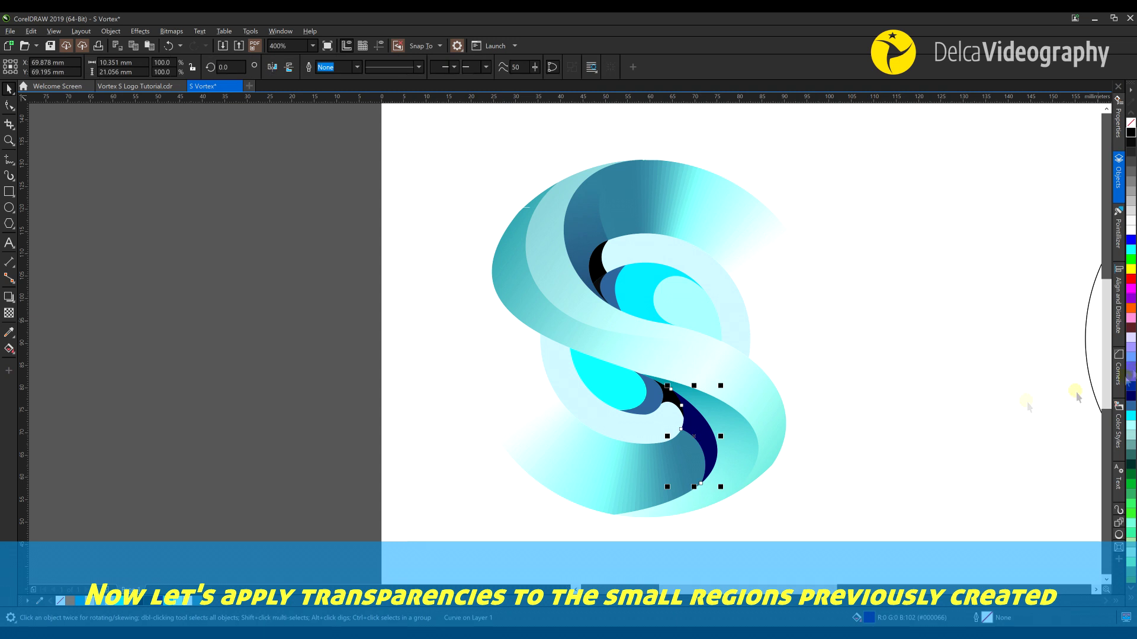
pyautogui.click(6, 312)
pyautogui.moveTo(691, 386); pyautogui.dragTo(694, 455)
pyautogui.moveTo(691, 386); pyautogui.dragTo(679, 394)
pyautogui.moveTo(711, 466); pyautogui.dragTo(682, 392)
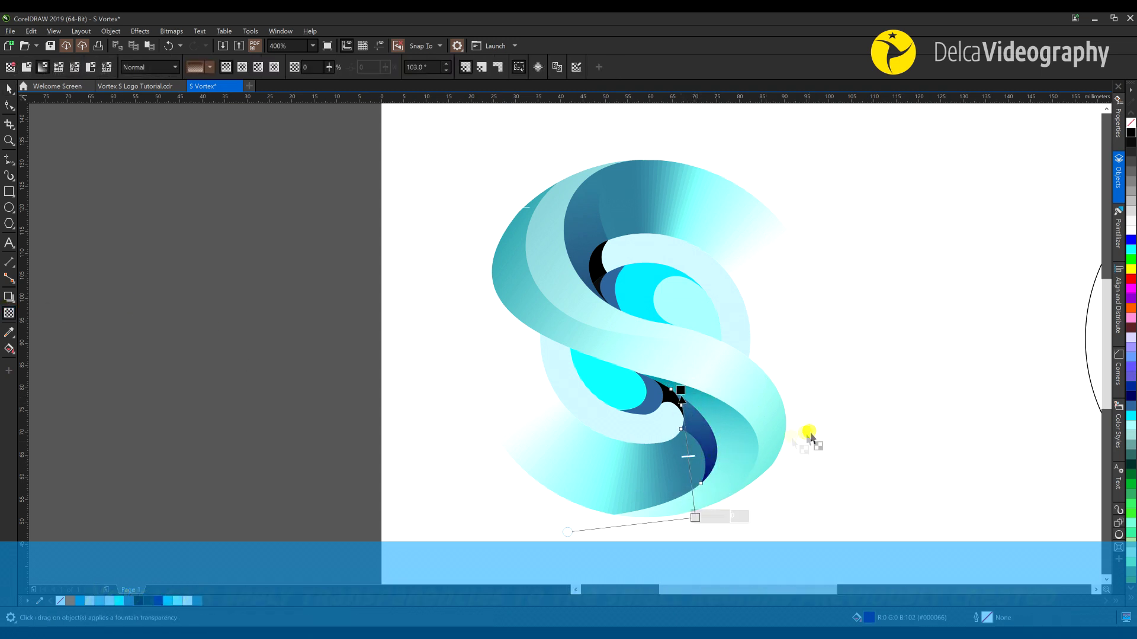
pyautogui.press('space')
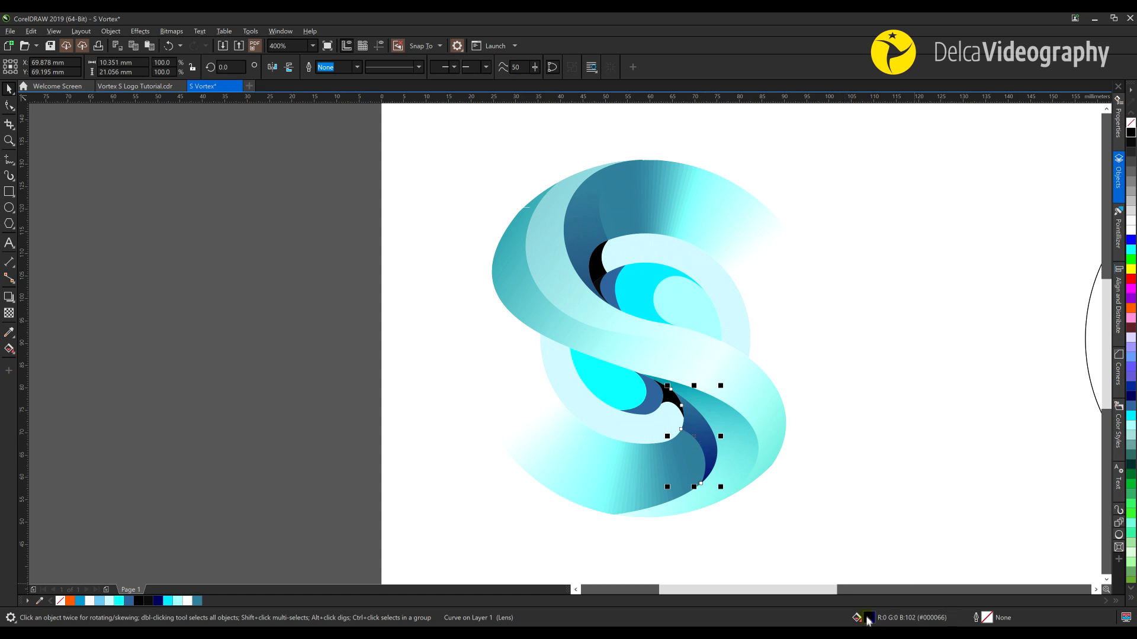
# Change the lower navy crescent's uniform fill to a softer slate blue, #37477A
pyautogui.doubleClick(868, 618)
pyautogui.moveTo(625, 162); pyautogui.dragTo(368, 193)
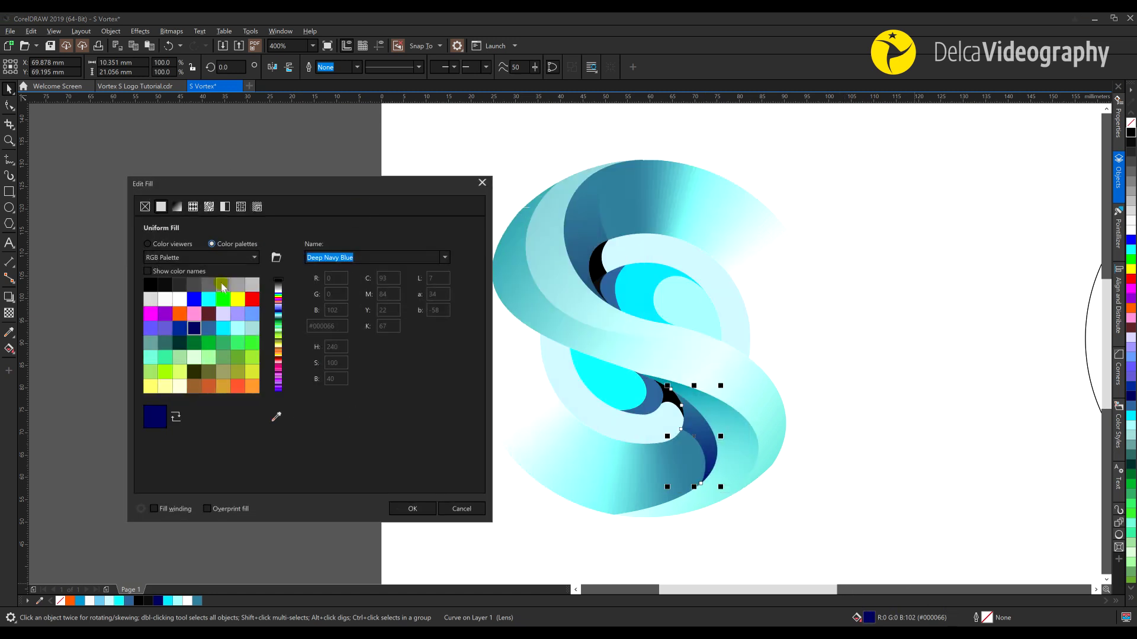
pyautogui.click(147, 244)
pyautogui.moveTo(280, 350); pyautogui.dragTo(212, 345)
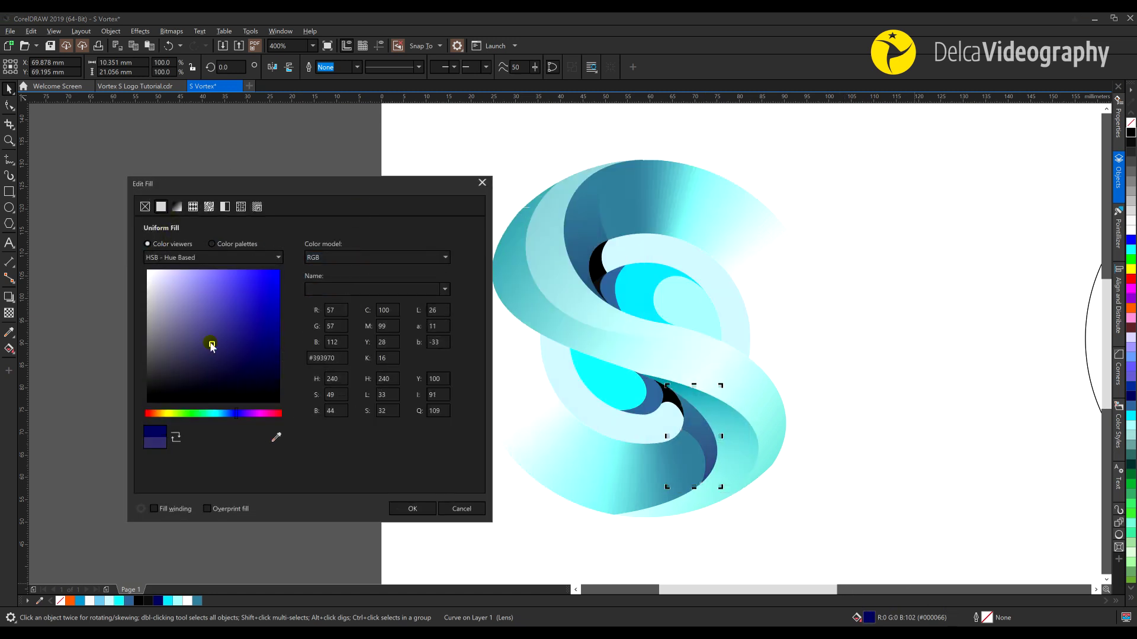
pyautogui.moveTo(236, 413); pyautogui.dragTo(231, 413)
pyautogui.click(409, 511)
# Shorten the lower crescent's linear transparency and turn it to about 127.4° so it follows the shape
pyautogui.click(660, 437)
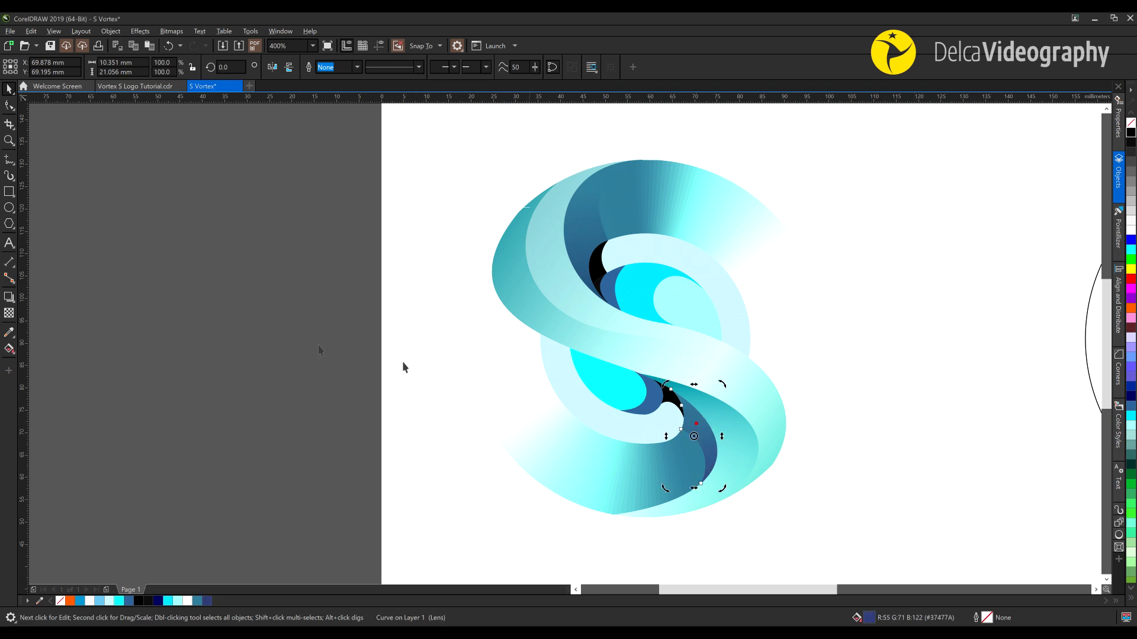
pyautogui.click(7, 312)
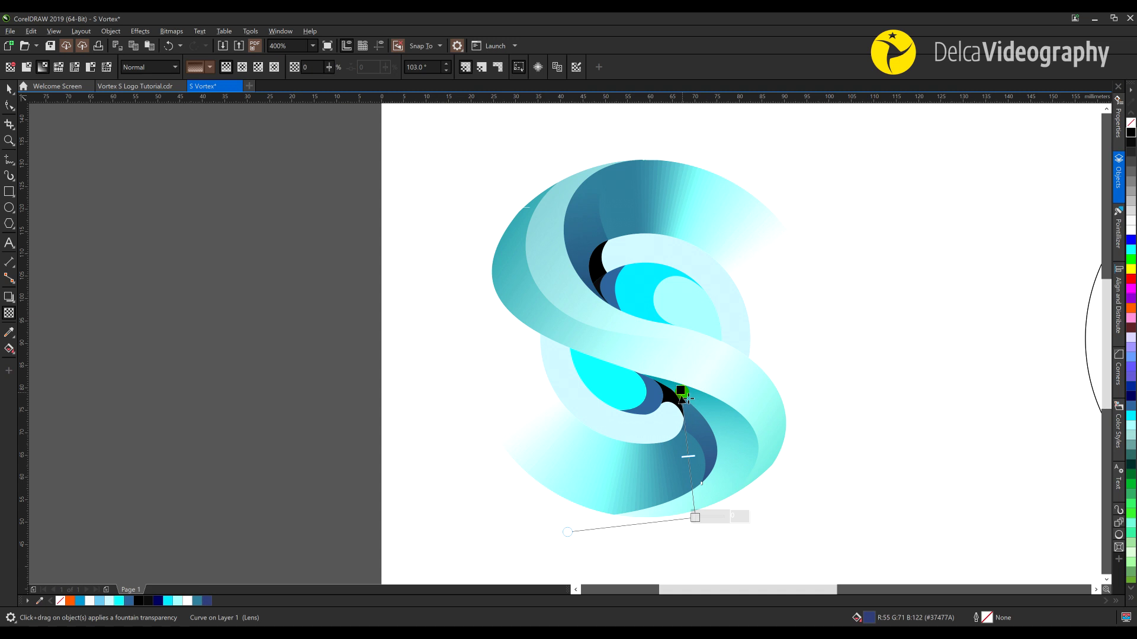
pyautogui.moveTo(695, 519); pyautogui.dragTo(712, 487)
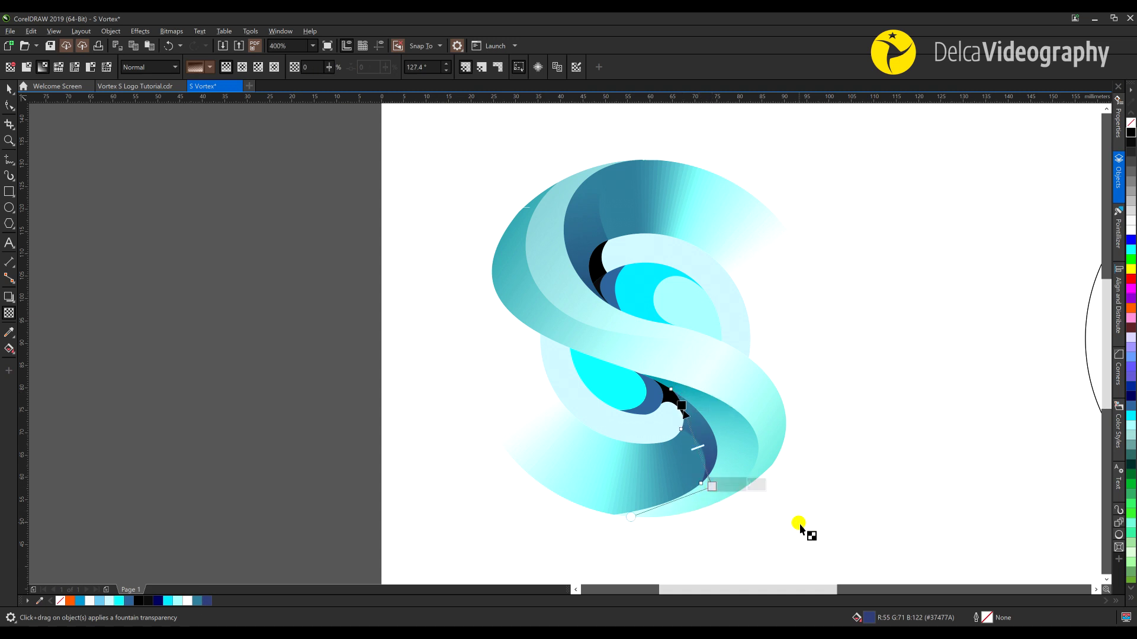
pyautogui.click(822, 509)
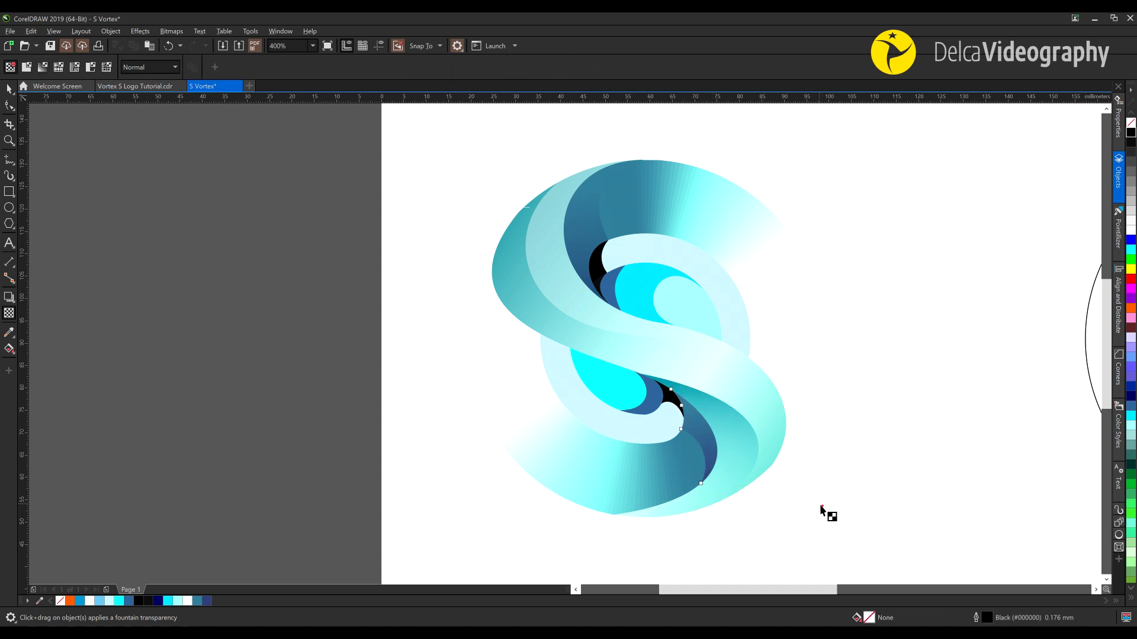
# Apply an elliptical gradient to the lower pale blue band, starting at its upper-left end and stretched toward its lower-right tip
pyautogui.press('space')
pyautogui.click(632, 433)
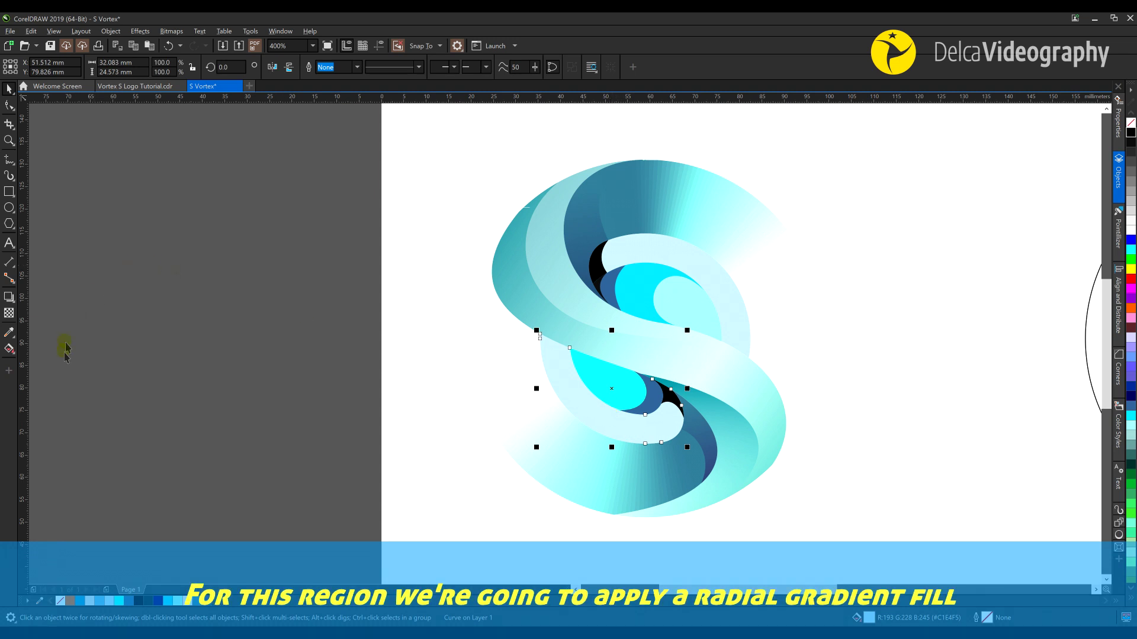
pyautogui.click(7, 350)
pyautogui.click(42, 67)
pyautogui.click(197, 66)
pyautogui.moveTo(611, 389); pyautogui.dragTo(563, 351)
pyautogui.moveTo(683, 390); pyautogui.dragTo(679, 443)
pyautogui.moveTo(622, 264); pyautogui.dragTo(626, 306)
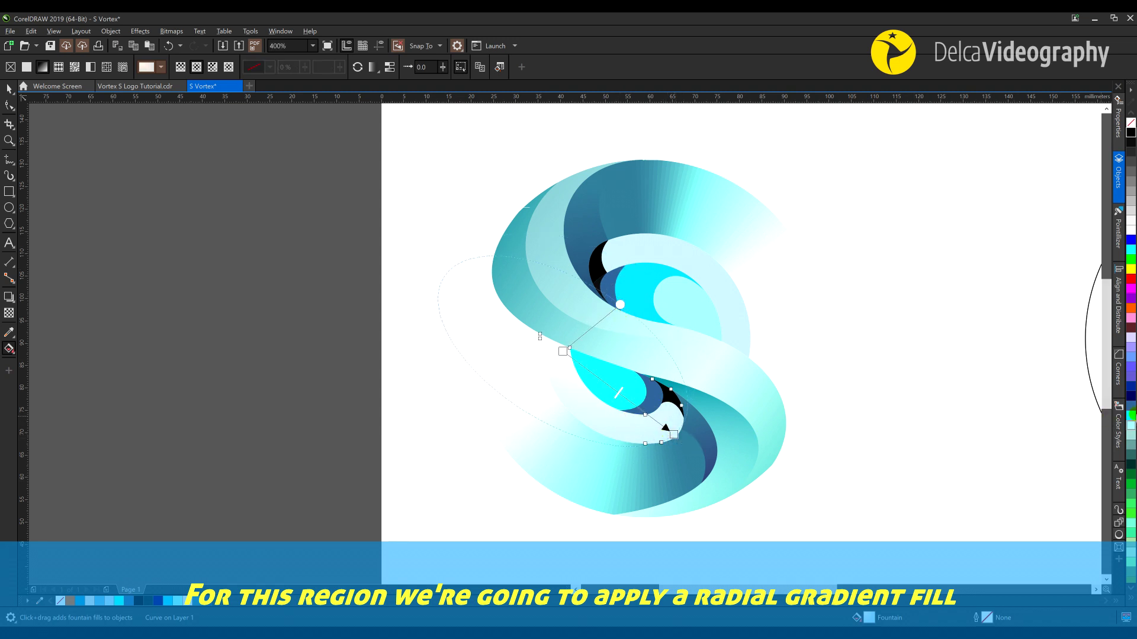
# Colour the elliptical gradient with a light cyan stop midway and #336699 blue stops near and at its outer end
pyautogui.moveTo(1132, 410); pyautogui.dragTo(621, 396)
pyautogui.click(621, 395)
pyautogui.moveTo(674, 434); pyautogui.dragTo(677, 439)
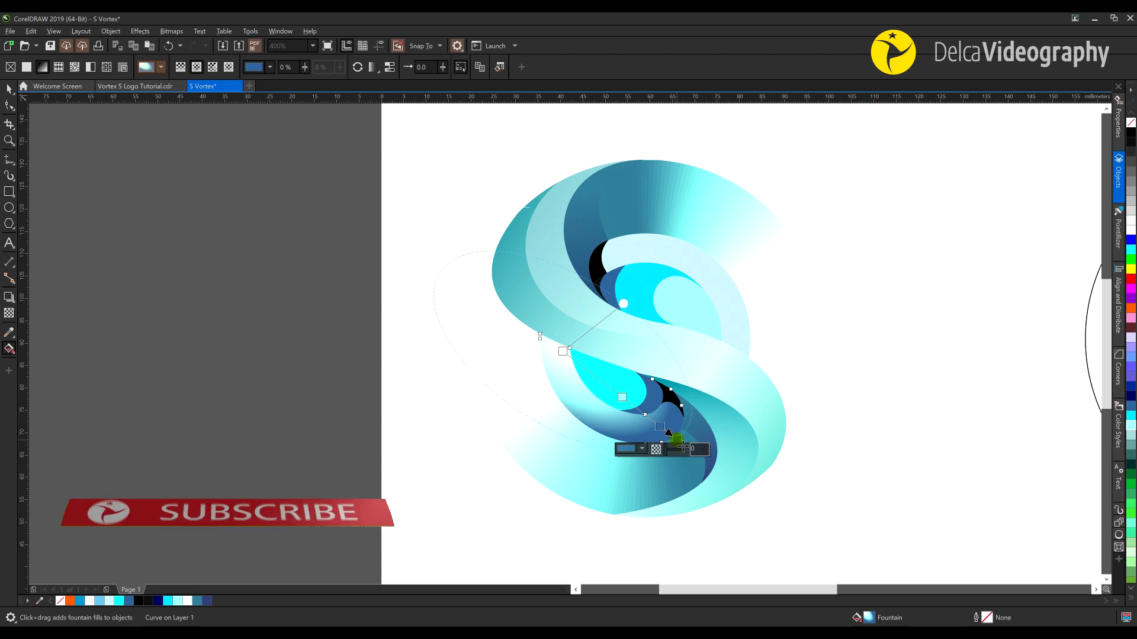
# Recolour the elliptical gradient's outer end stop to dark teal #1E495C
pyautogui.click(641, 448)
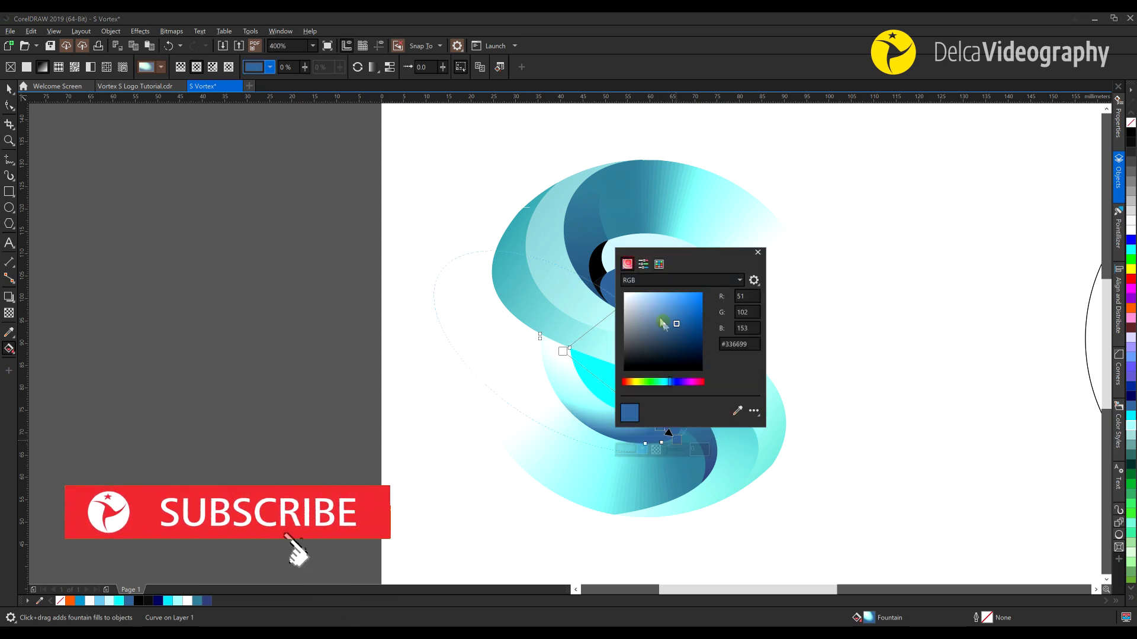
pyautogui.click(668, 381)
pyautogui.moveTo(703, 260); pyautogui.dragTo(817, 280)
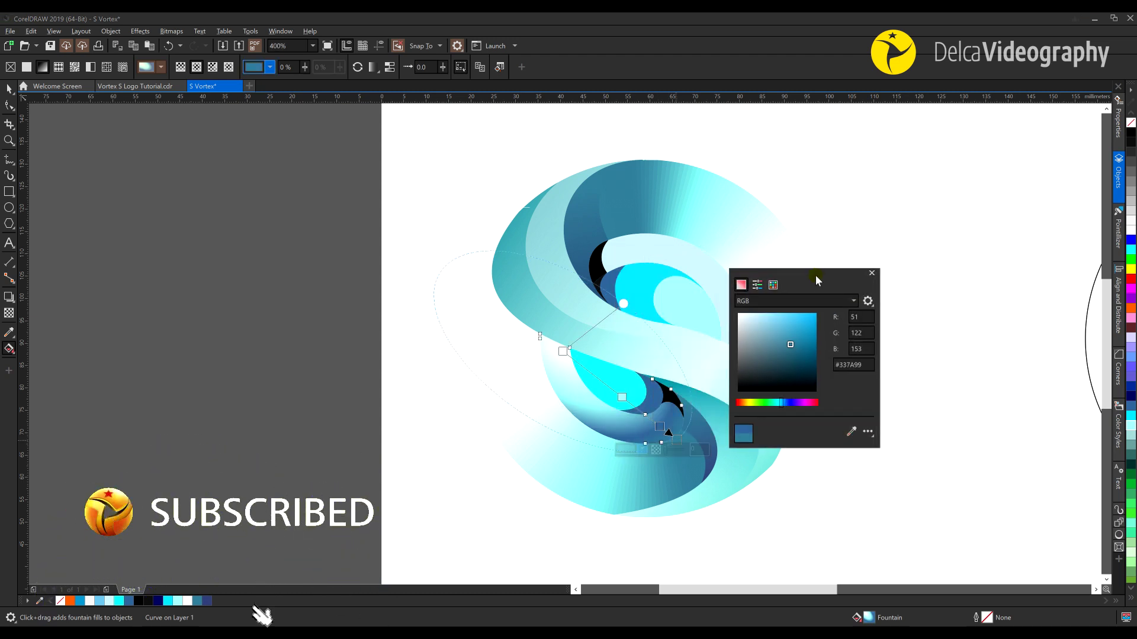
pyautogui.moveTo(782, 359); pyautogui.dragTo(795, 357)
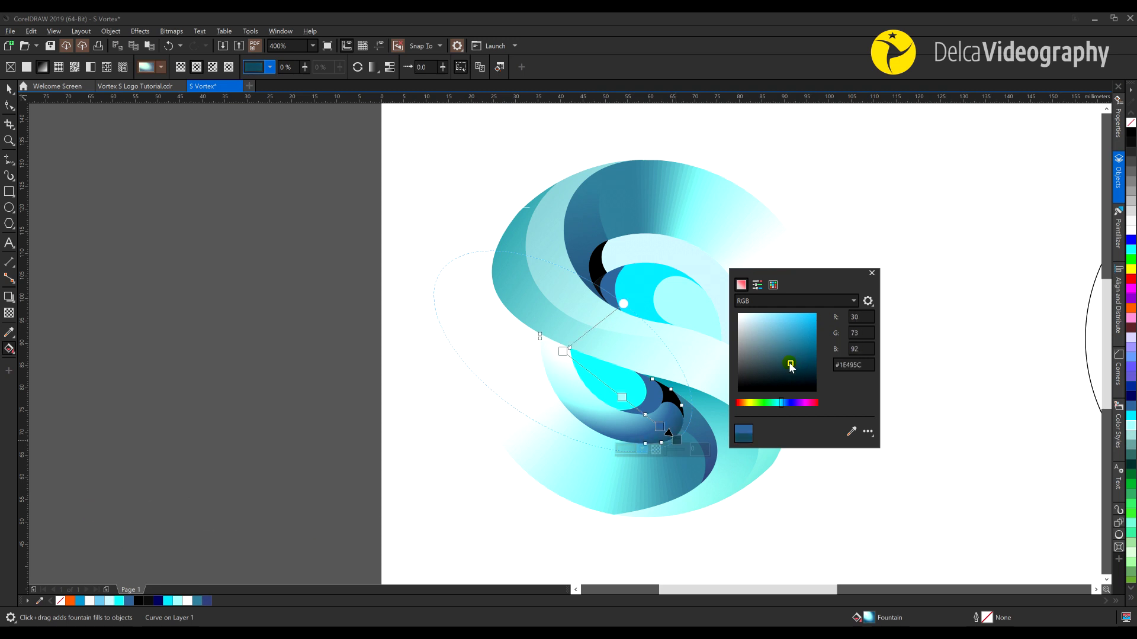
pyautogui.click(872, 273)
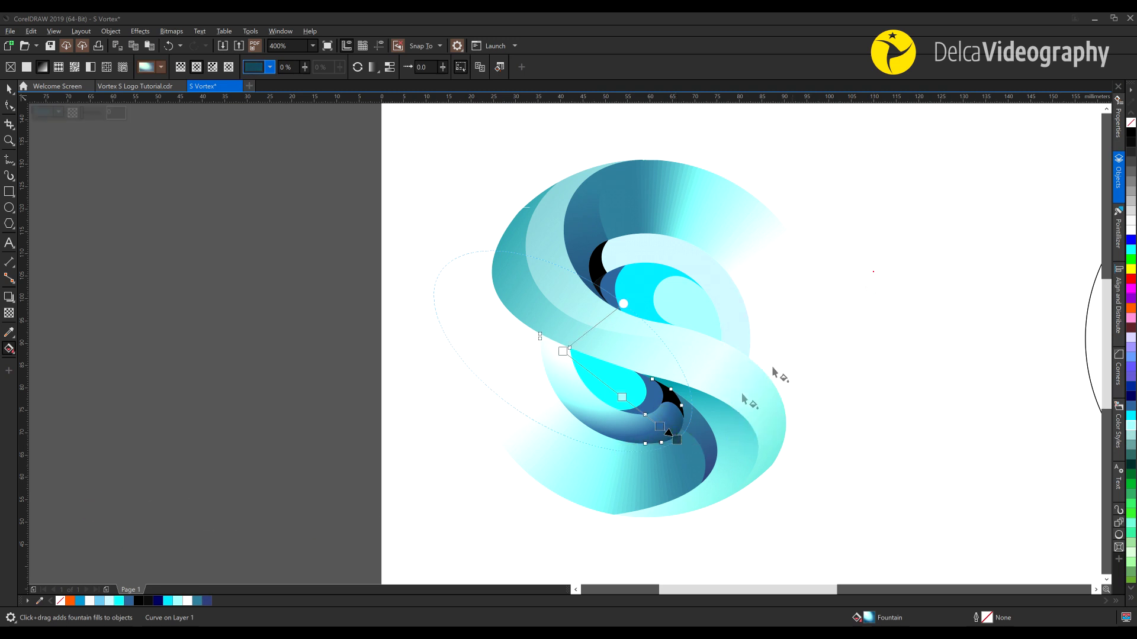
# Recolour the elliptical gradient's blue stop at 15% to teal #337C99
pyautogui.click(667, 430)
pyautogui.click(629, 439)
pyautogui.click(610, 450)
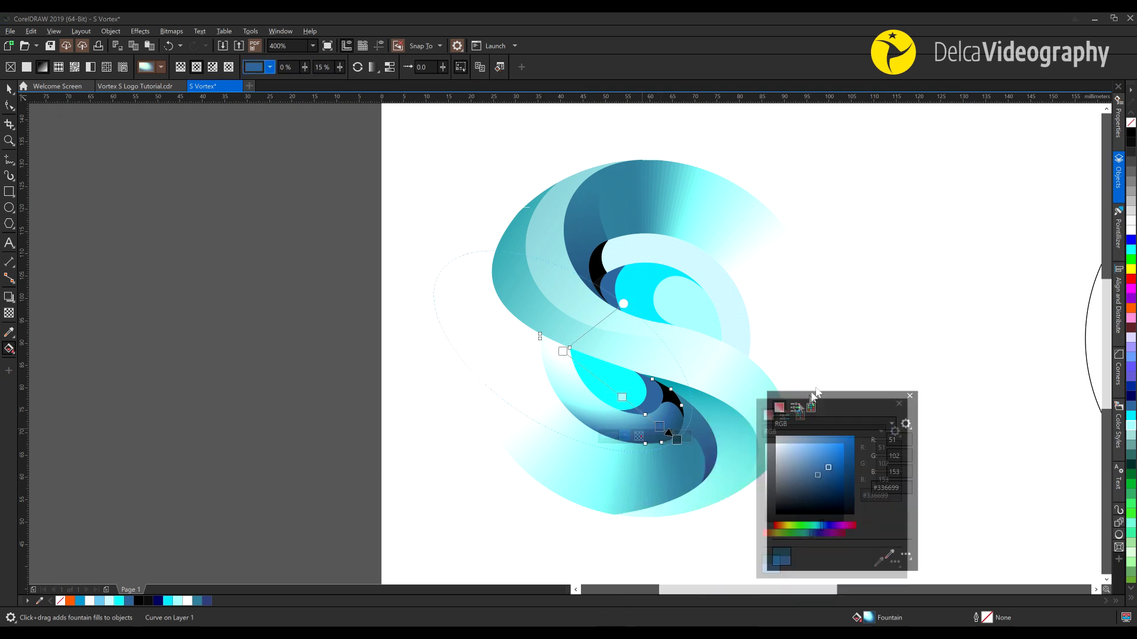
pyautogui.click(843, 470)
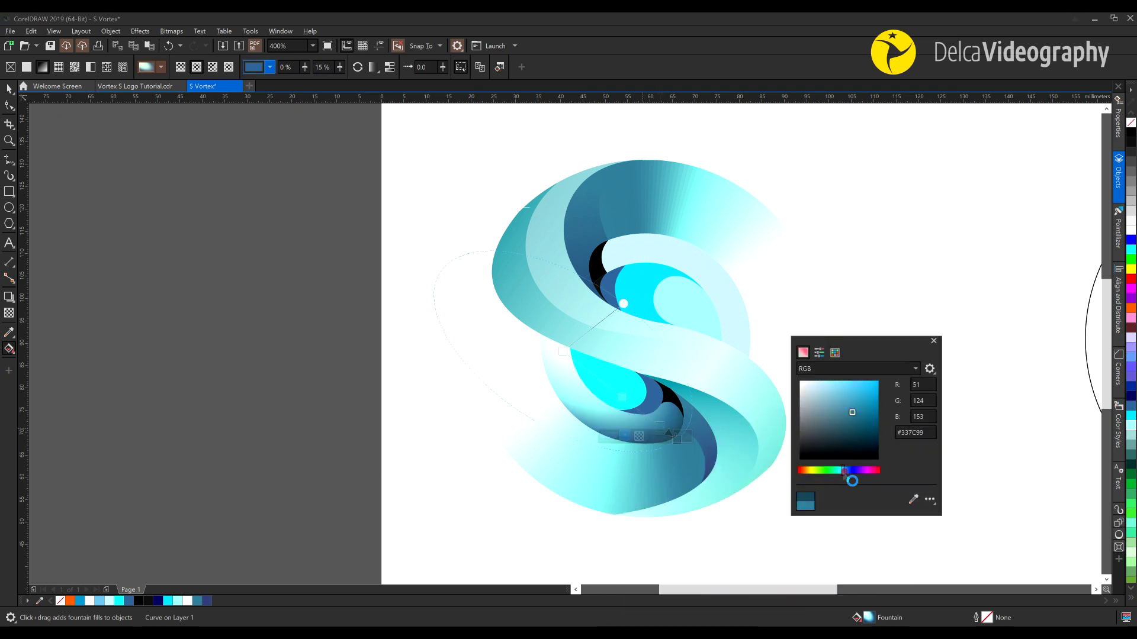
pyautogui.click(877, 255)
# Move the elliptical gradient's light cyan stop to 48% and nudge its white centre slightly outward
pyautogui.moveTo(623, 398); pyautogui.dragTo(630, 405)
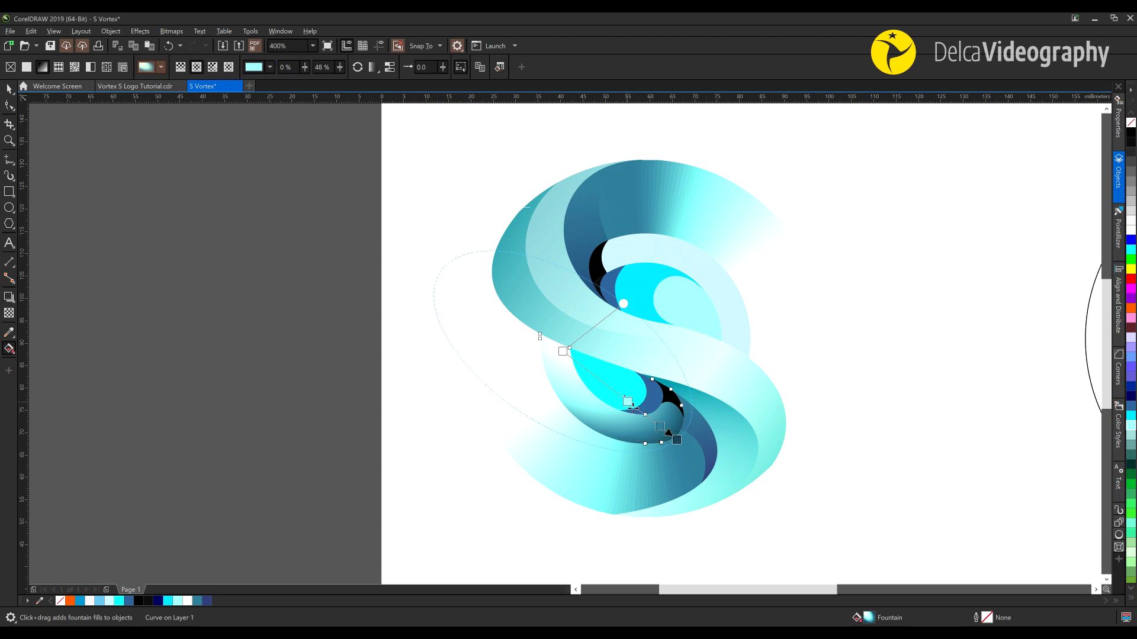
pyautogui.moveTo(563, 352); pyautogui.dragTo(561, 351)
pyautogui.click(831, 435)
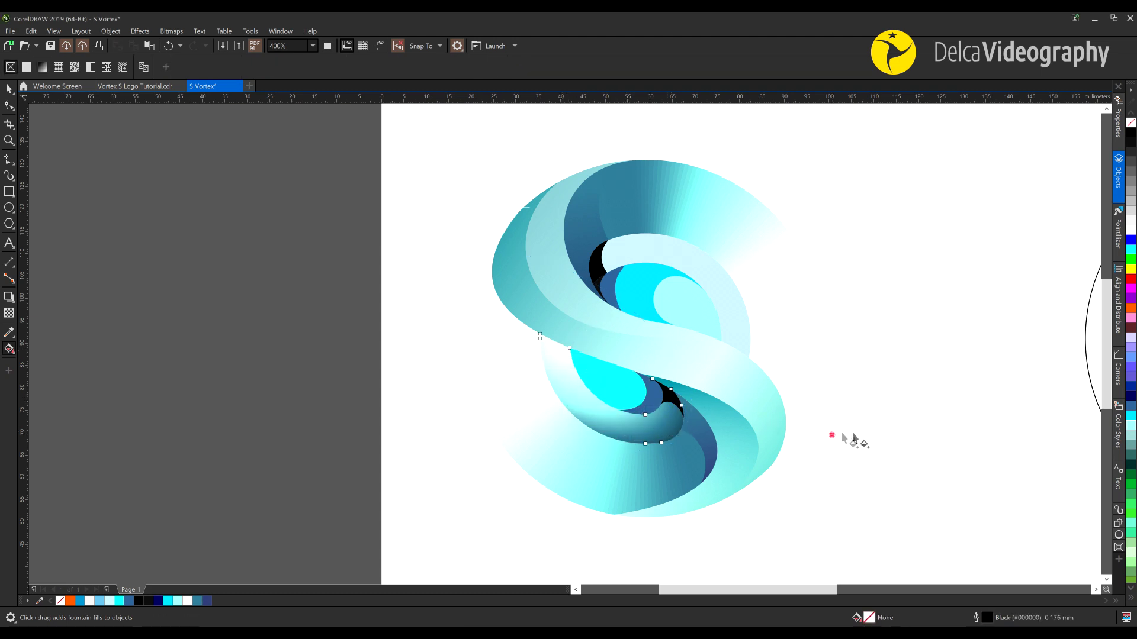
# Copy the elliptical gradient to the upper pale band and reverse it, white at the right end and dark teal at the upper left
pyautogui.click(606, 418)
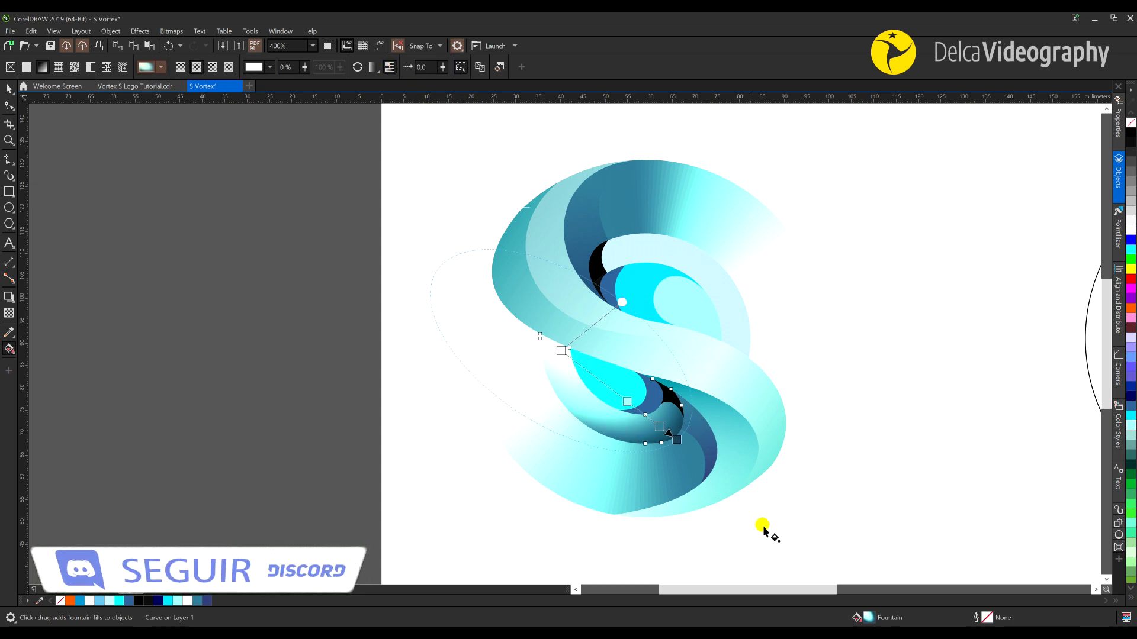
pyautogui.click(654, 255)
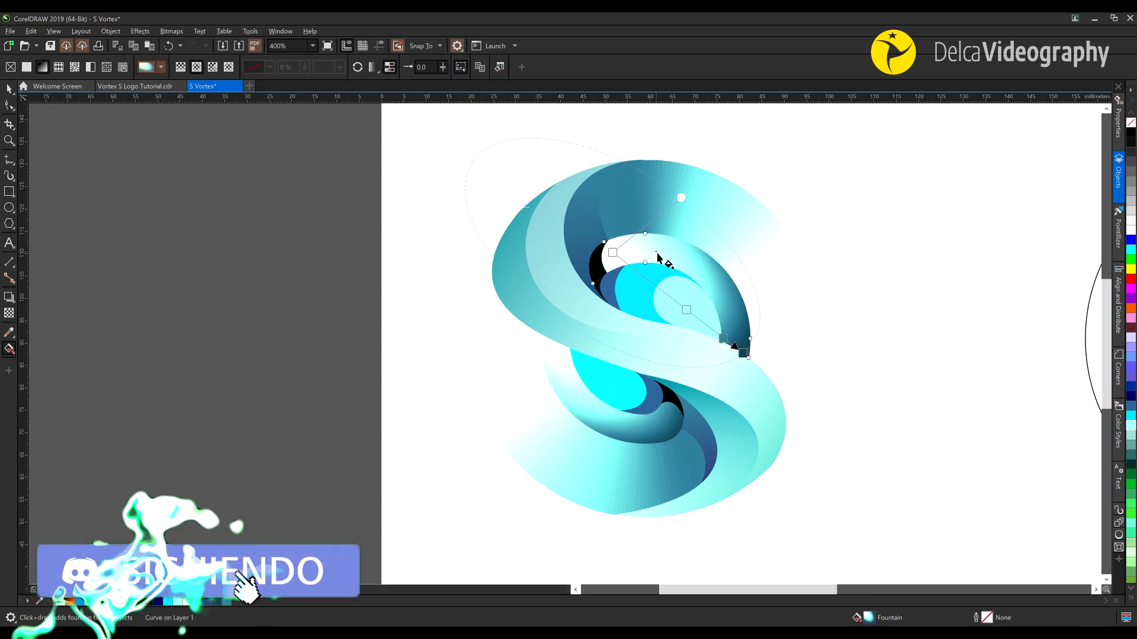
pyautogui.moveTo(738, 338); pyautogui.dragTo(617, 242)
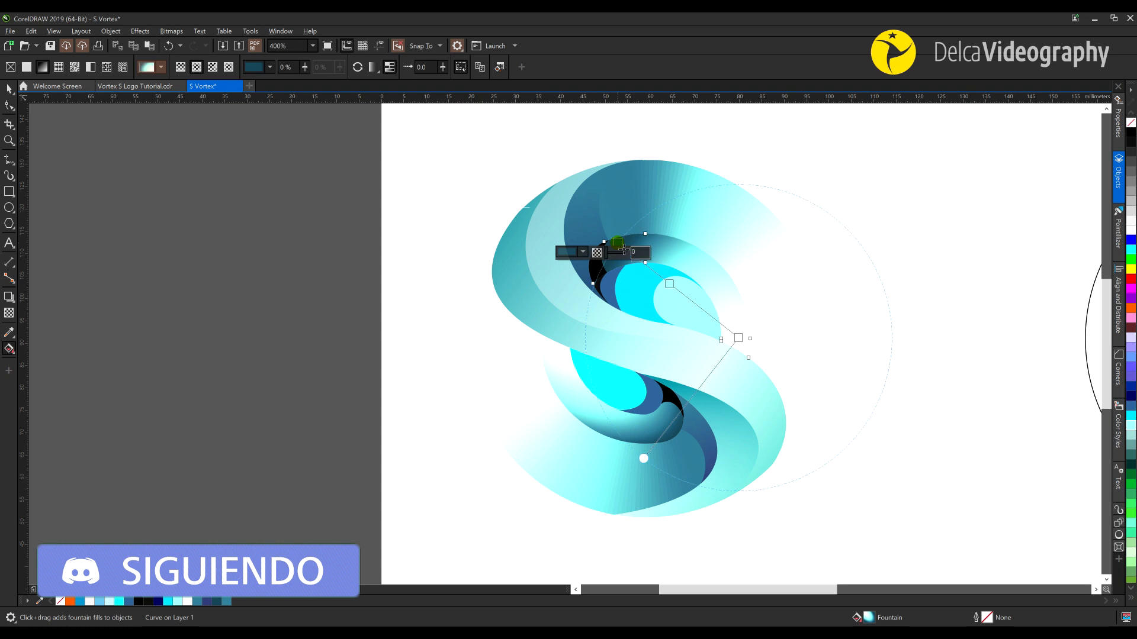
pyautogui.moveTo(738, 338); pyautogui.dragTo(734, 336)
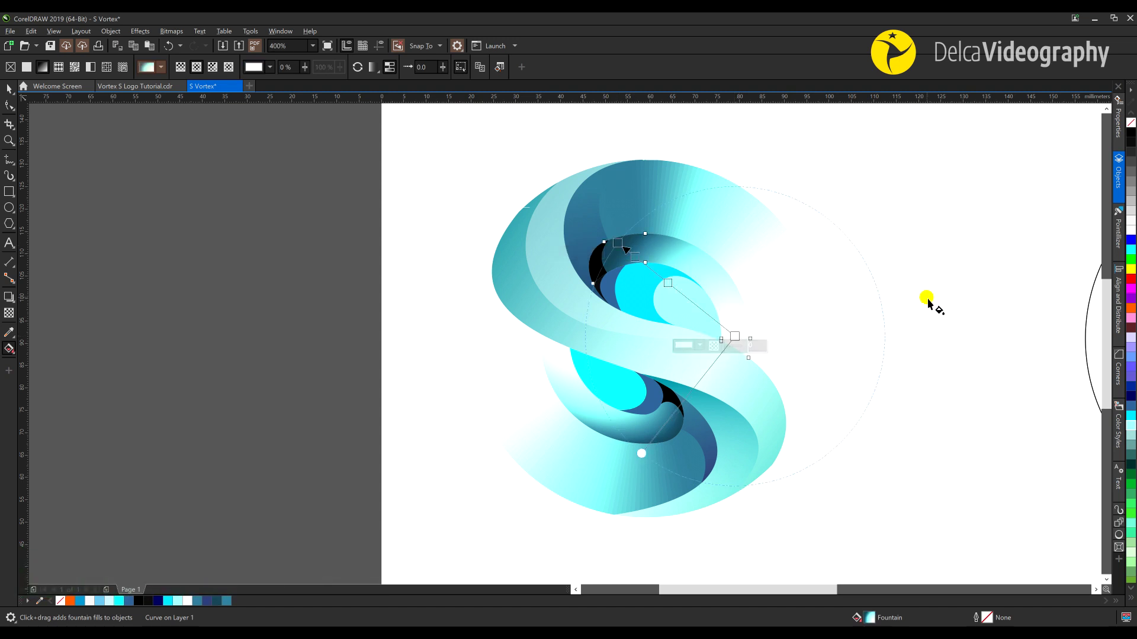
pyautogui.click(940, 345)
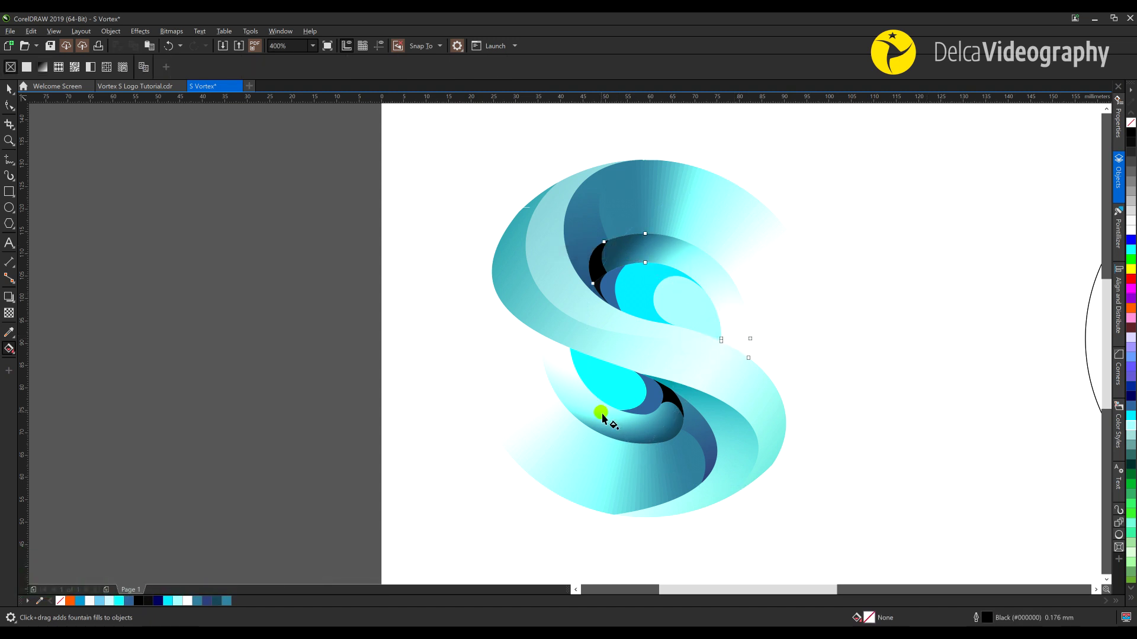
# Apply a linear transparency in Hard Light mode to the small lower black region, running downward from its upper tip
pyautogui.press('space')
pyautogui.click(677, 411)
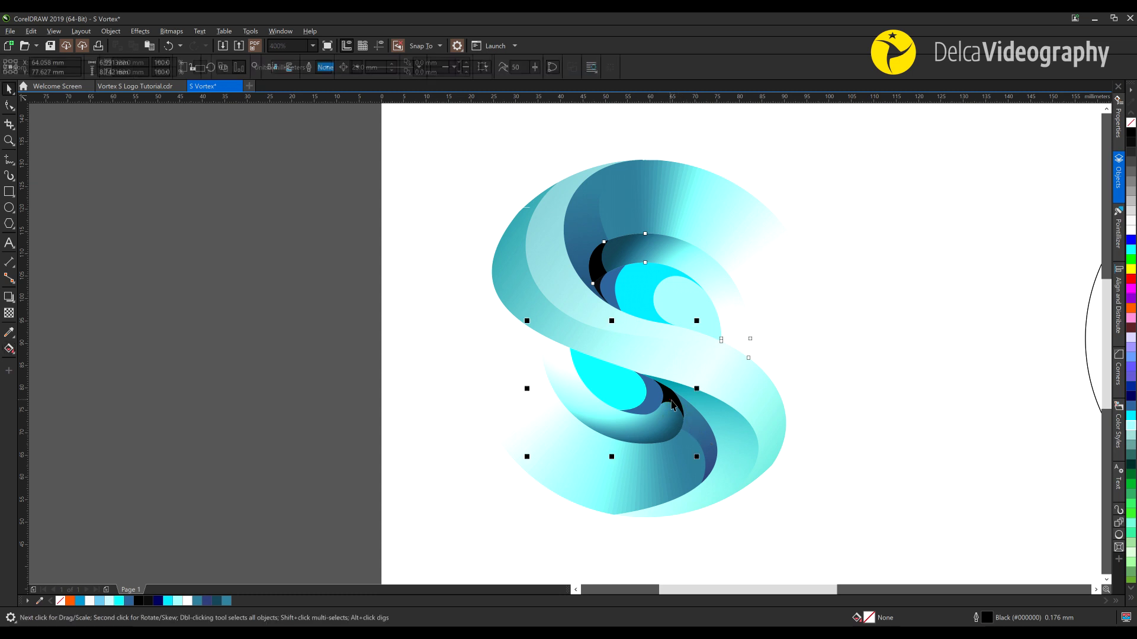
pyautogui.click(679, 406)
pyautogui.click(9, 313)
pyautogui.scroll(1, 610, 443)
pyautogui.moveTo(711, 311); pyautogui.dragTo(726, 391)
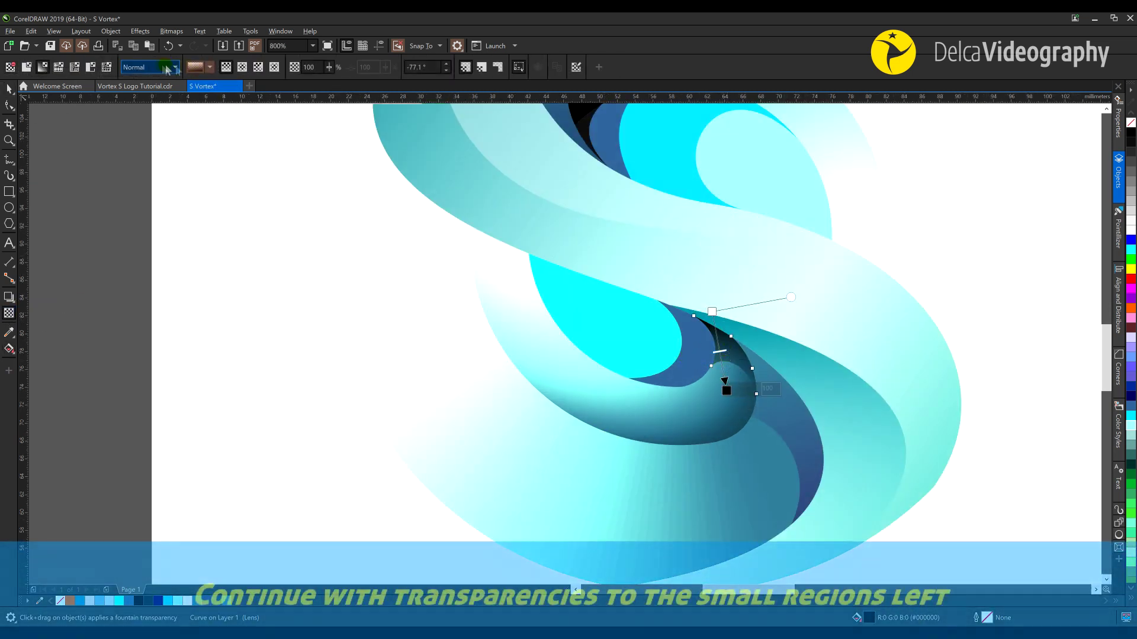
pyautogui.click(151, 67)
pyautogui.click(152, 326)
pyautogui.moveTo(712, 312); pyautogui.dragTo(707, 307)
# Apply a Hard Light linear transparency to the neighbouring #336699 blue region, running right to left at about -167.7°
pyautogui.click(696, 370)
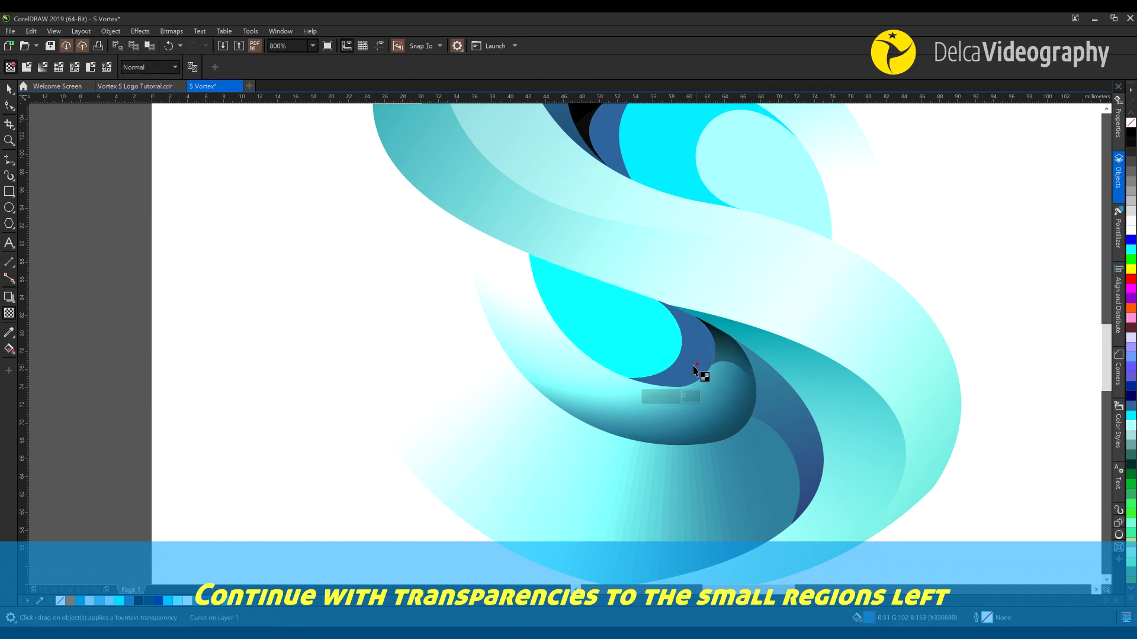
pyautogui.click(192, 68)
pyautogui.moveTo(646, 291); pyautogui.dragTo(679, 377)
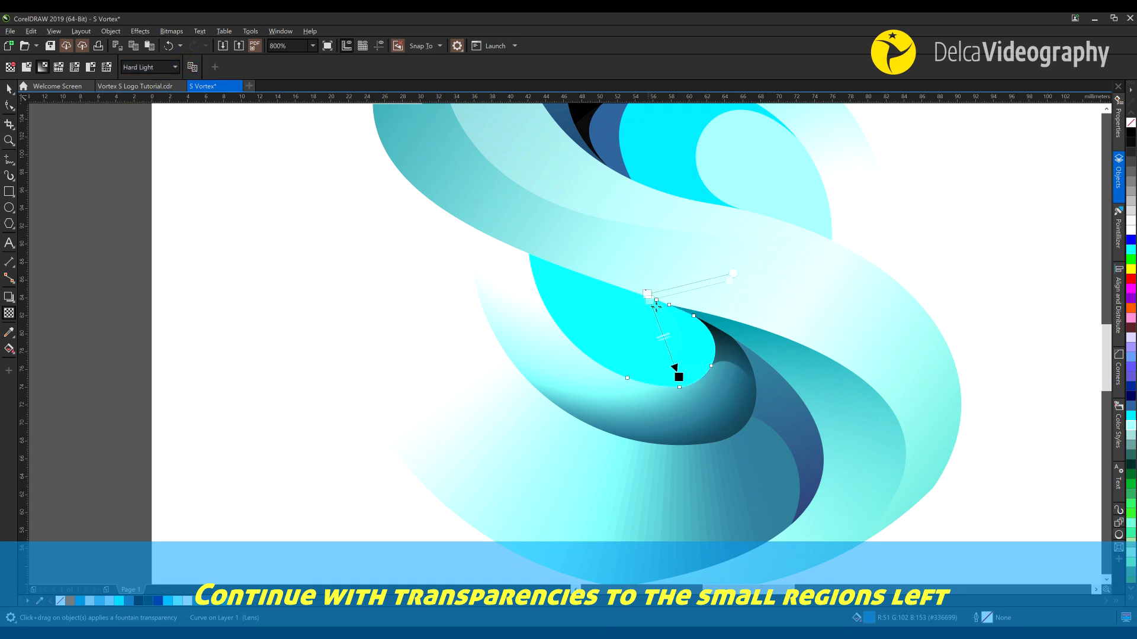
pyautogui.moveTo(647, 291); pyautogui.dragTo(764, 358)
pyautogui.moveTo(678, 376); pyautogui.dragTo(609, 366)
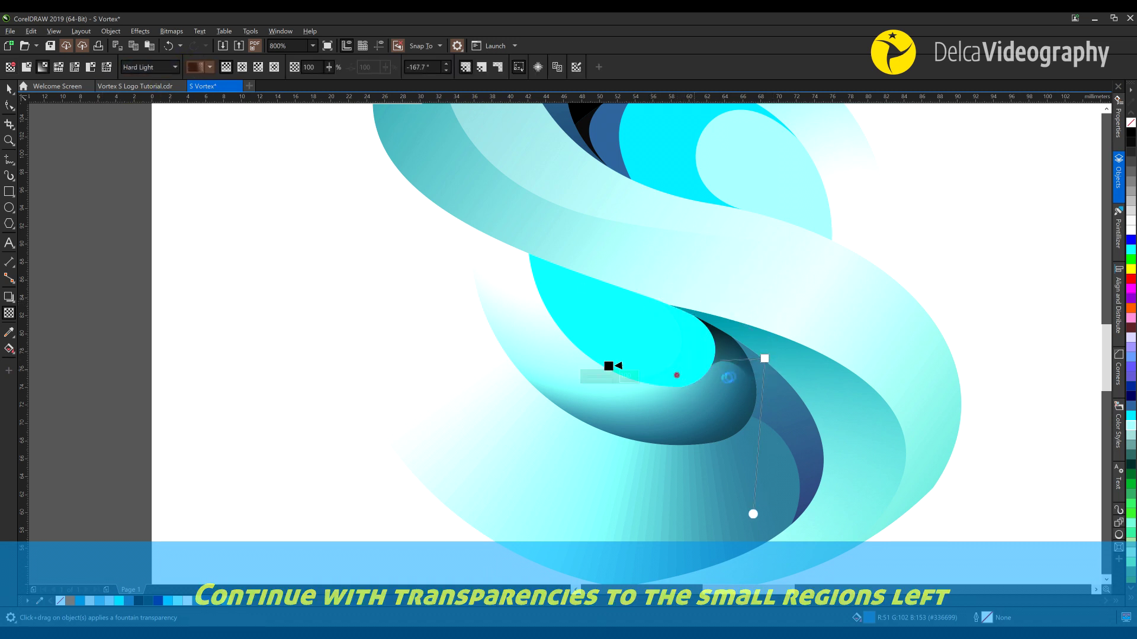
# Shorten the #336699 crescent's linear transparency to an angle of about -176° and set its merge mode to Subtract
pyautogui.moveTo(765, 358); pyautogui.dragTo(725, 358)
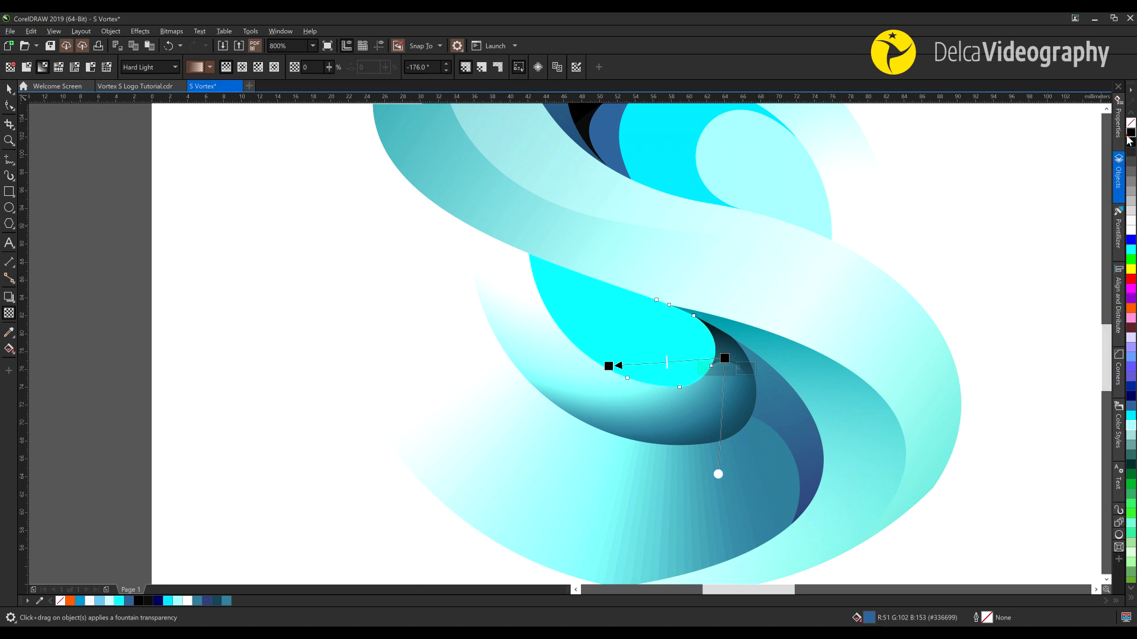
pyautogui.click(161, 67)
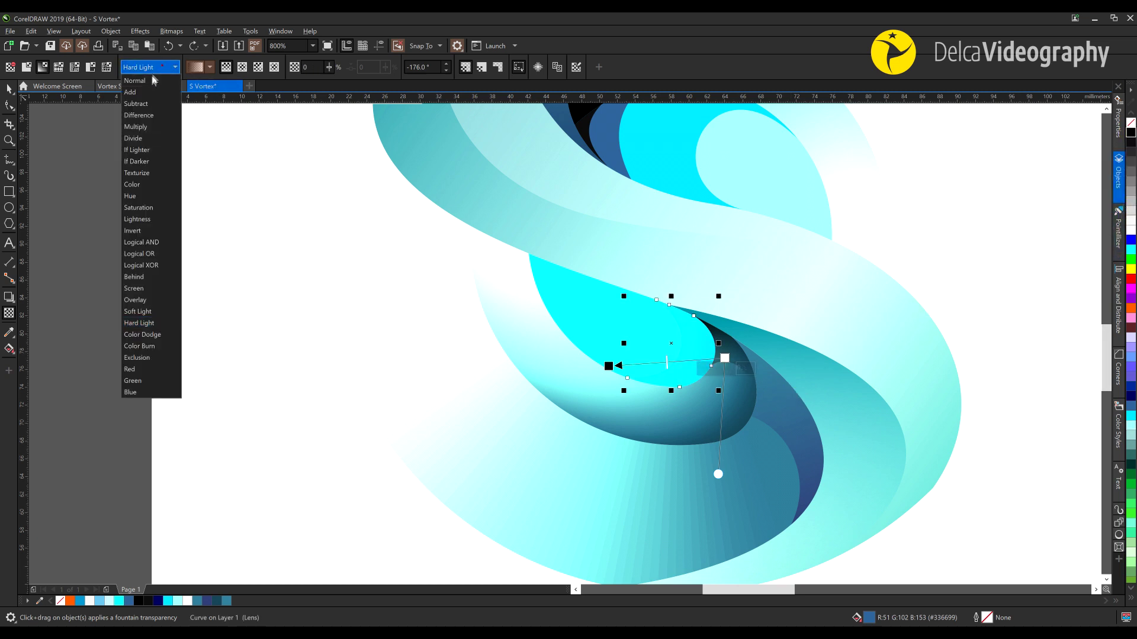
pyautogui.click(148, 104)
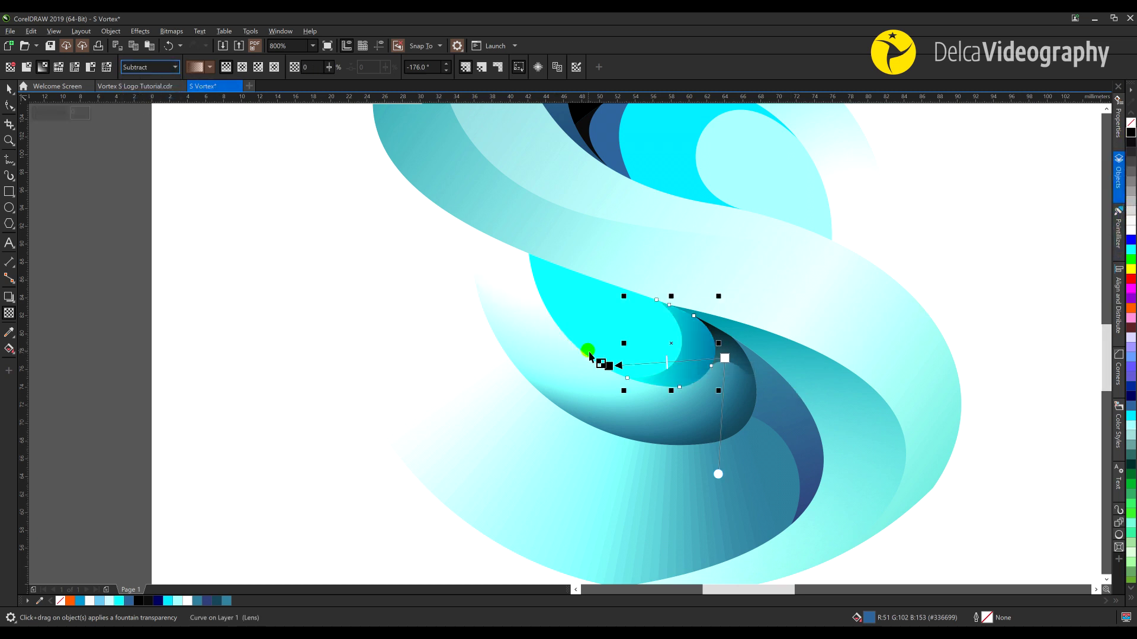
pyautogui.press('space')
# Recolour the bright cyan region beside the lower crescent to Desert Blue, and shift its uniform fill's hue towards teal, giving #337E9C
pyautogui.click(614, 318)
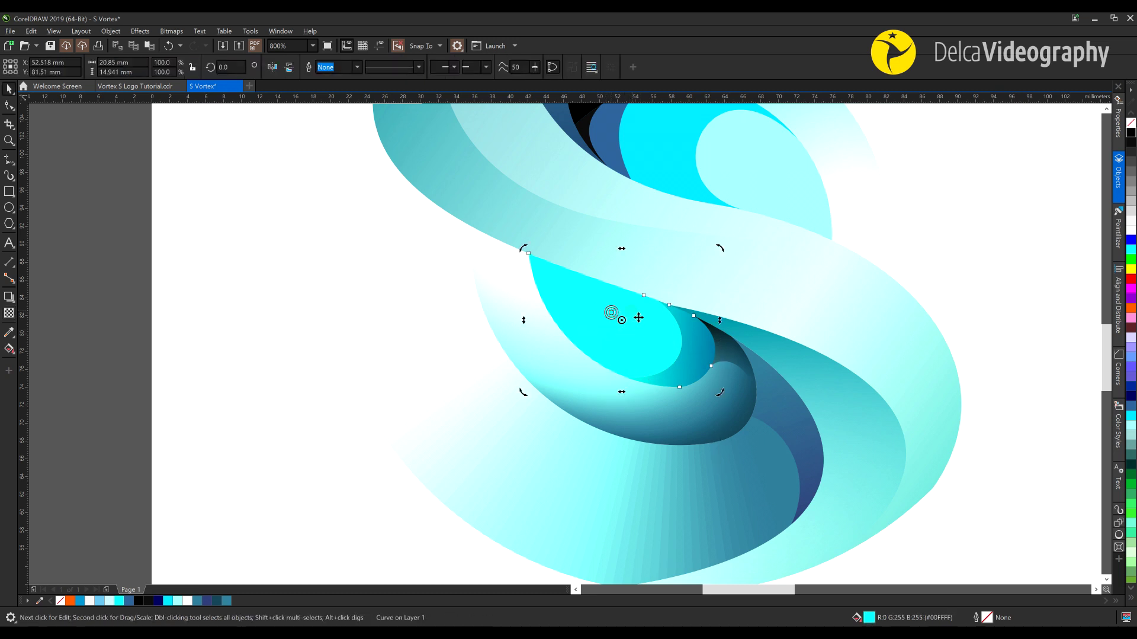
pyautogui.click(1131, 409)
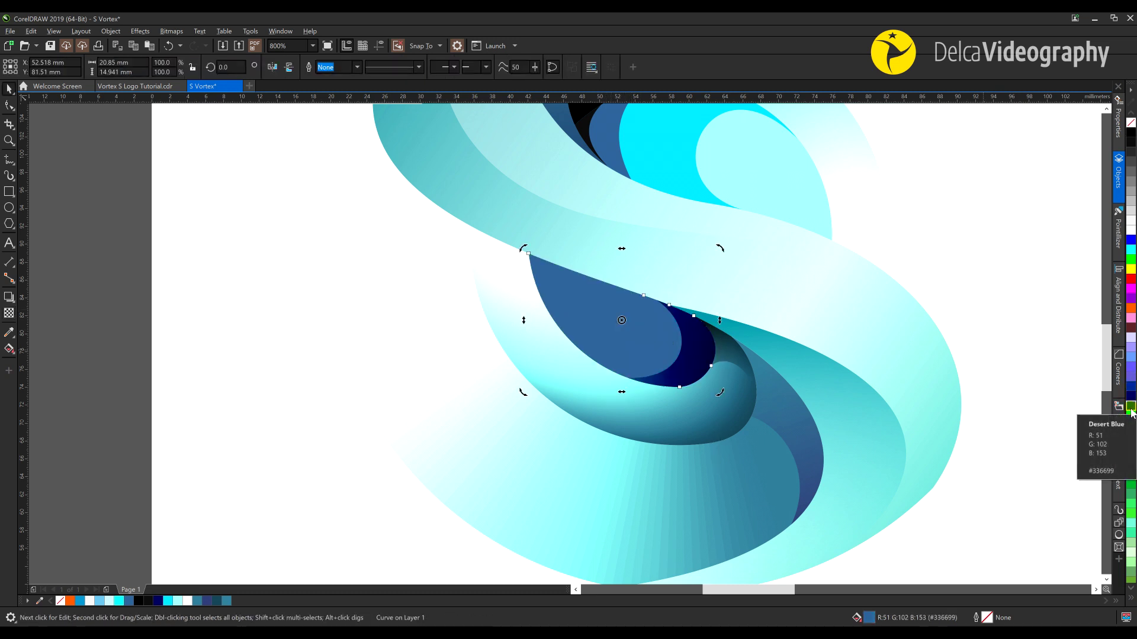
pyautogui.scroll(-1, 636, 357)
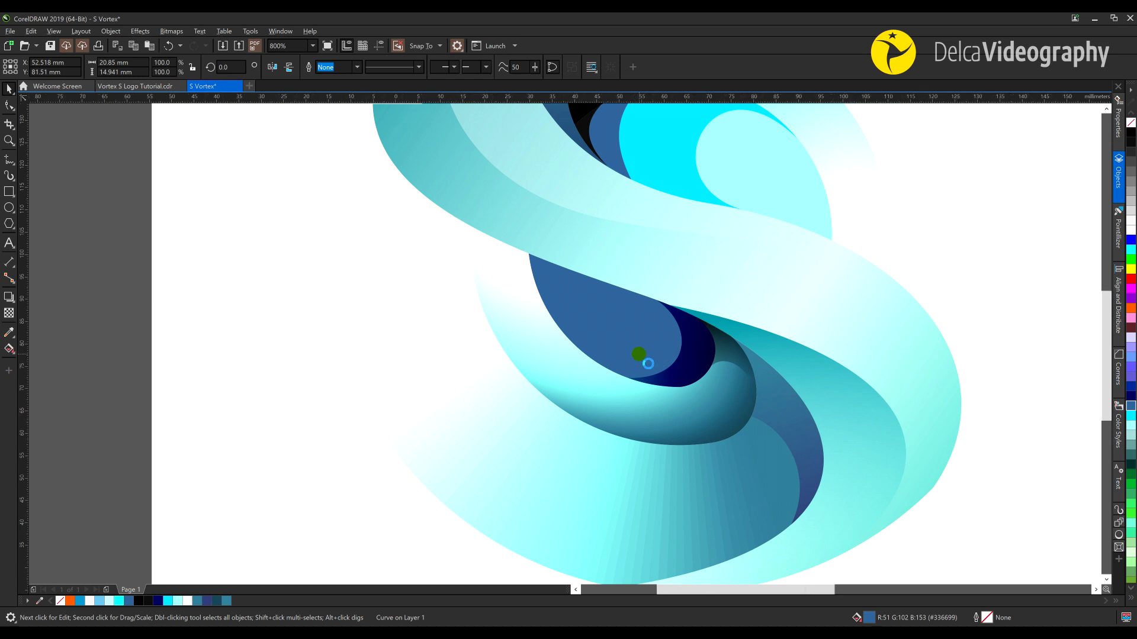
pyautogui.scroll(1, 629, 343)
pyautogui.click(614, 336)
pyautogui.doubleClick(869, 618)
pyautogui.click(406, 214)
pyautogui.moveTo(529, 155); pyautogui.dragTo(226, 159)
pyautogui.moveTo(182, 388); pyautogui.dragTo(177, 388)
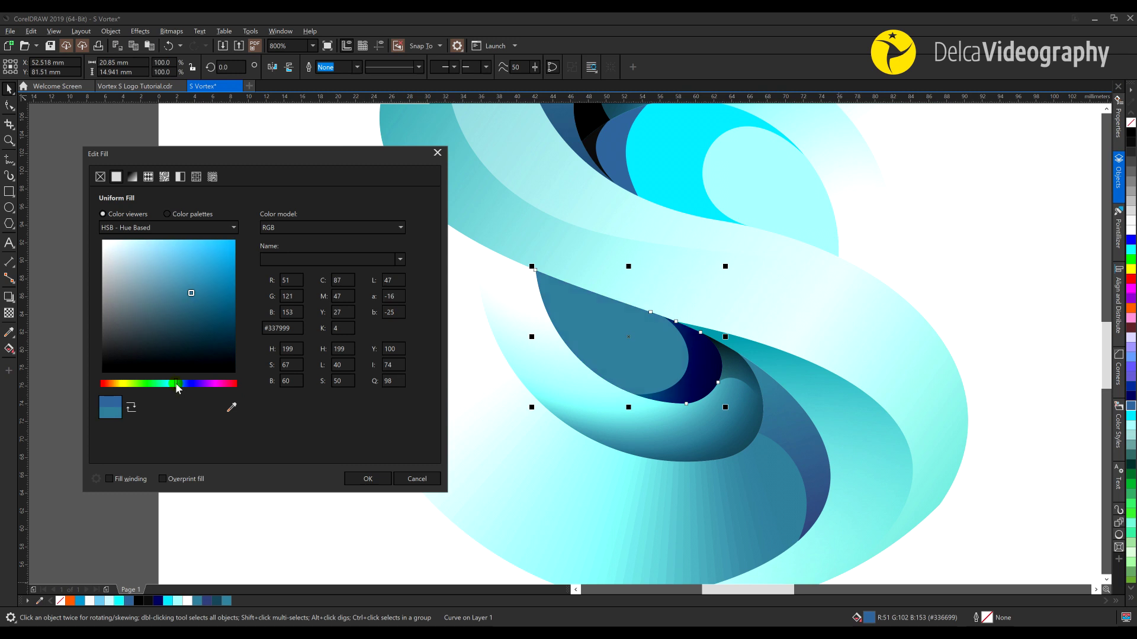
pyautogui.click(368, 478)
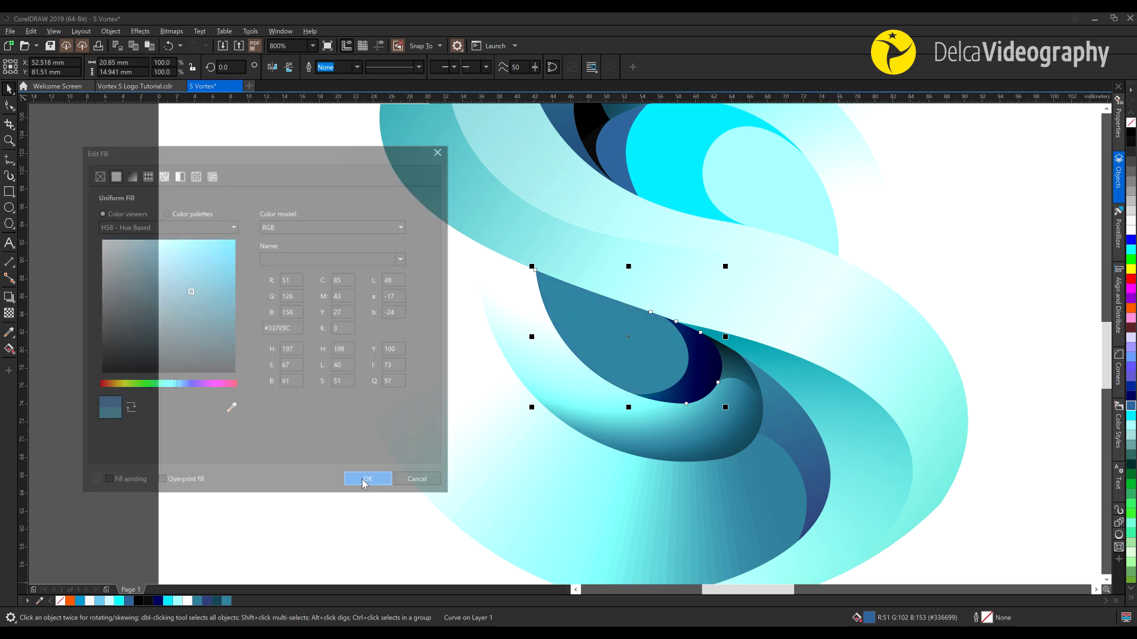
pyautogui.scroll(-1, 569, 390)
pyautogui.click(788, 421)
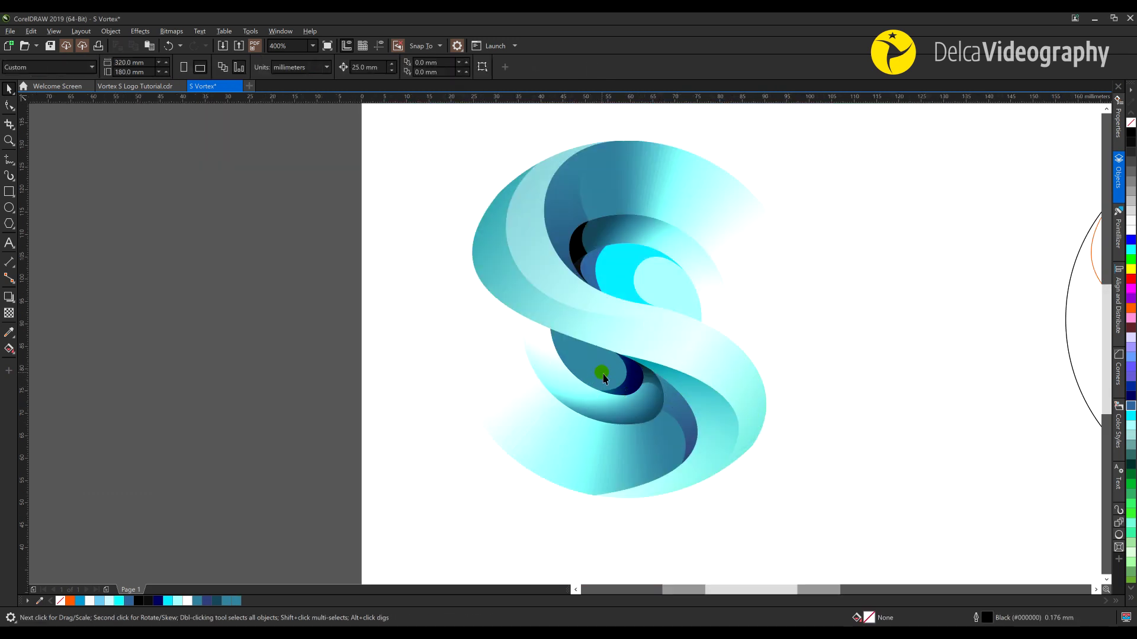
# Draw a two-segment freehand line about 20.5 by 9.1 mm across the lower teal region and the dark crescent
pyautogui.scroll(1, 599, 374)
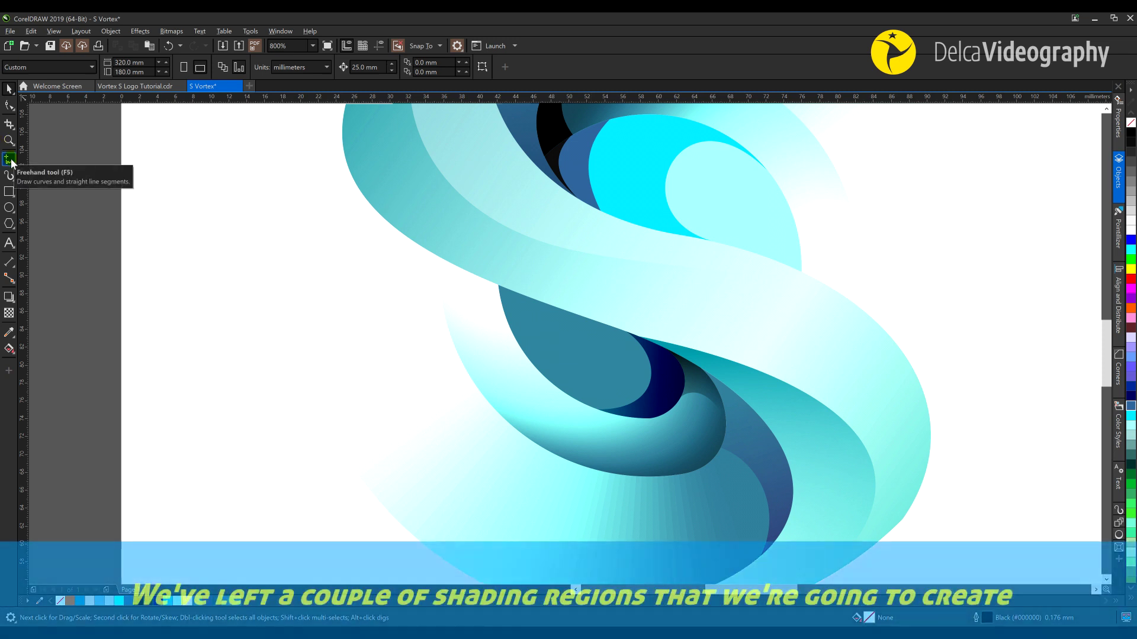
pyautogui.click(10, 161)
pyautogui.click(501, 302)
pyautogui.click(650, 365)
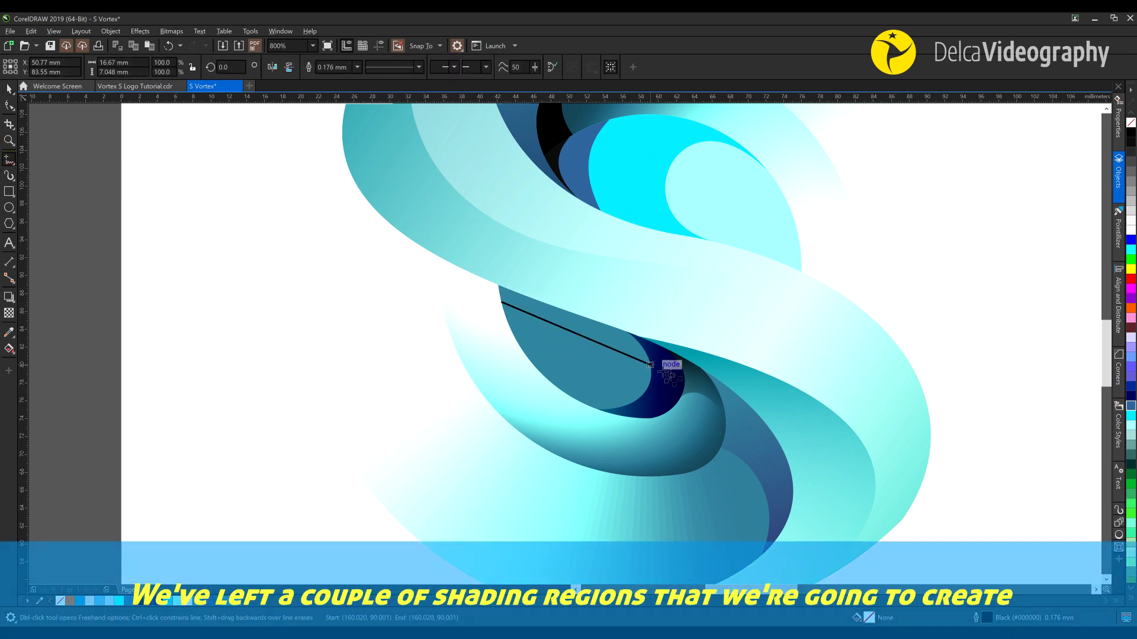
pyautogui.click(690, 389)
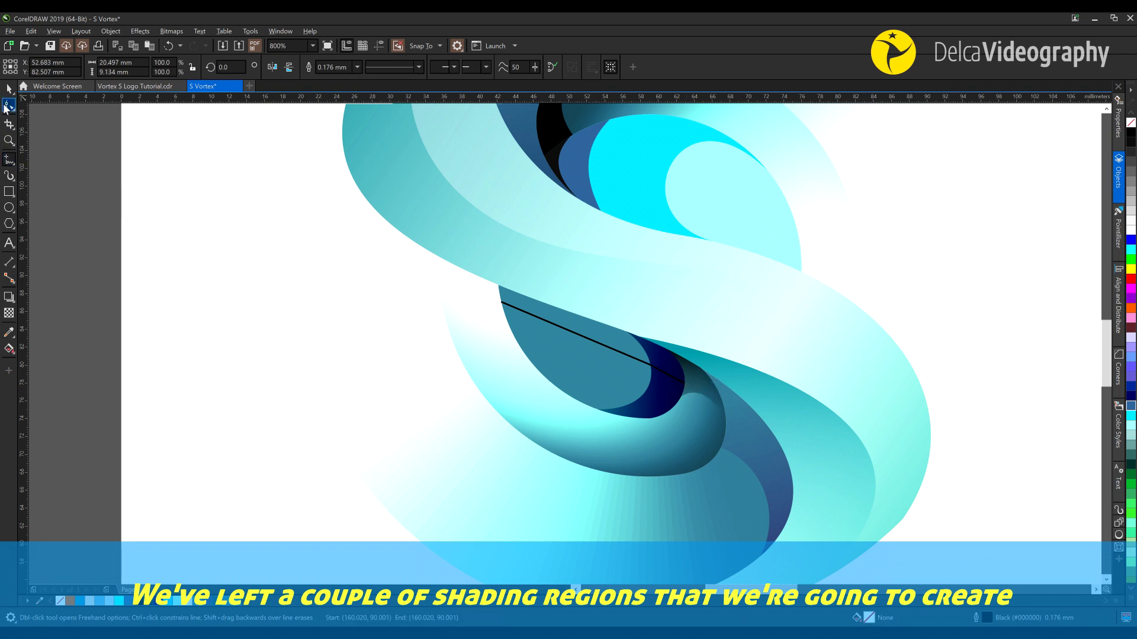
# Convert the line's segments to curves, arching the short one upward over the crescent and gently bending the long one
pyautogui.click(8, 106)
pyautogui.click(421, 261)
pyautogui.rightClick(620, 373)
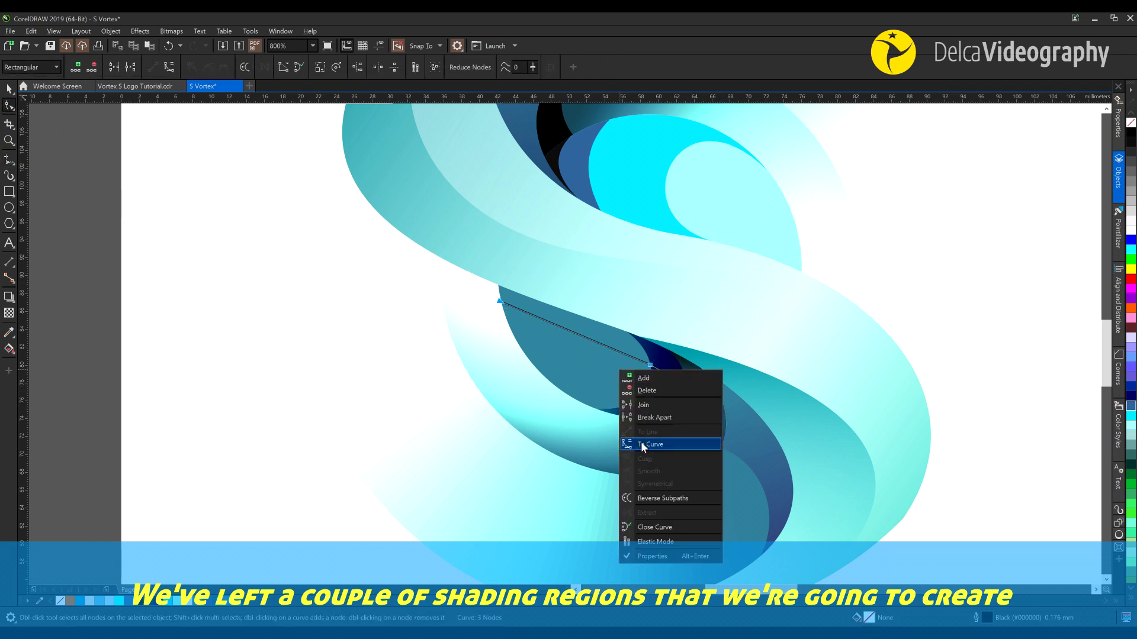
pyautogui.click(650, 444)
pyautogui.moveTo(677, 382); pyautogui.dragTo(668, 362)
pyautogui.click(650, 366)
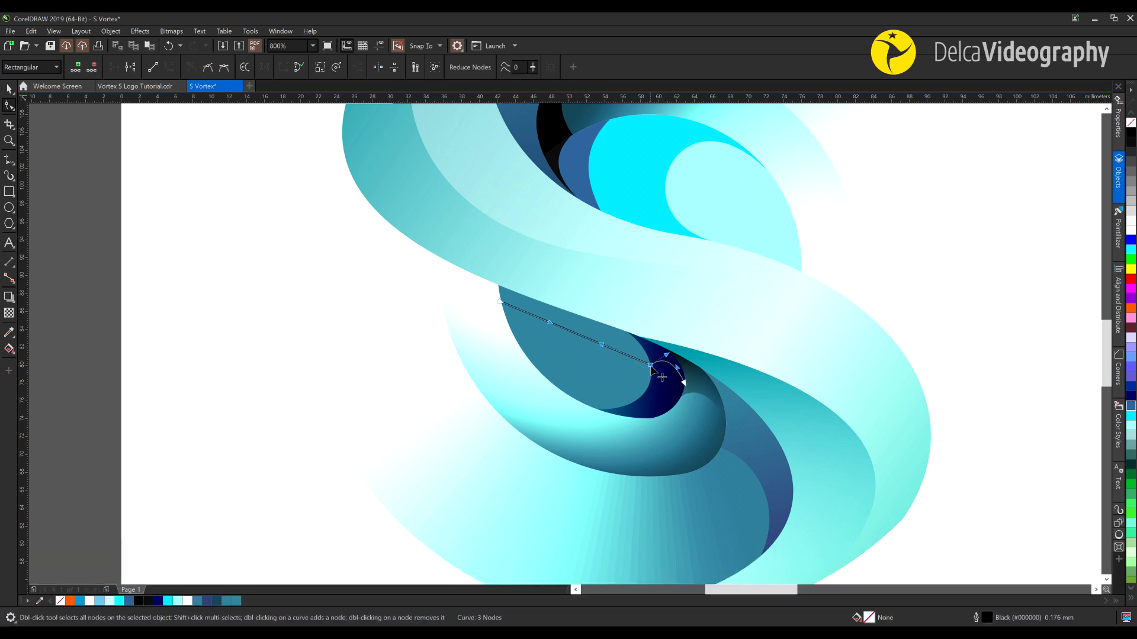
pyautogui.moveTo(601, 344); pyautogui.dragTo(609, 342)
pyautogui.moveTo(550, 322); pyautogui.dragTo(546, 325)
pyautogui.click(595, 341)
pyautogui.click(612, 342)
pyautogui.click(617, 350)
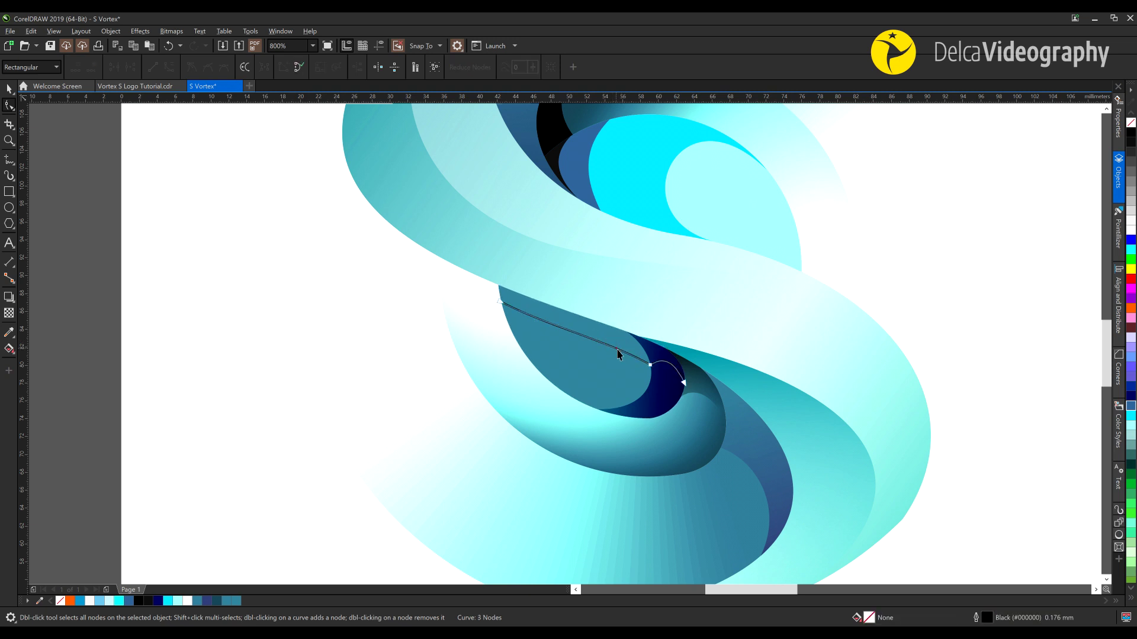
pyautogui.press('space')
# Create a strip region between the new curve and the main S band with Smart Fill
pyautogui.scroll(2, 657, 370)
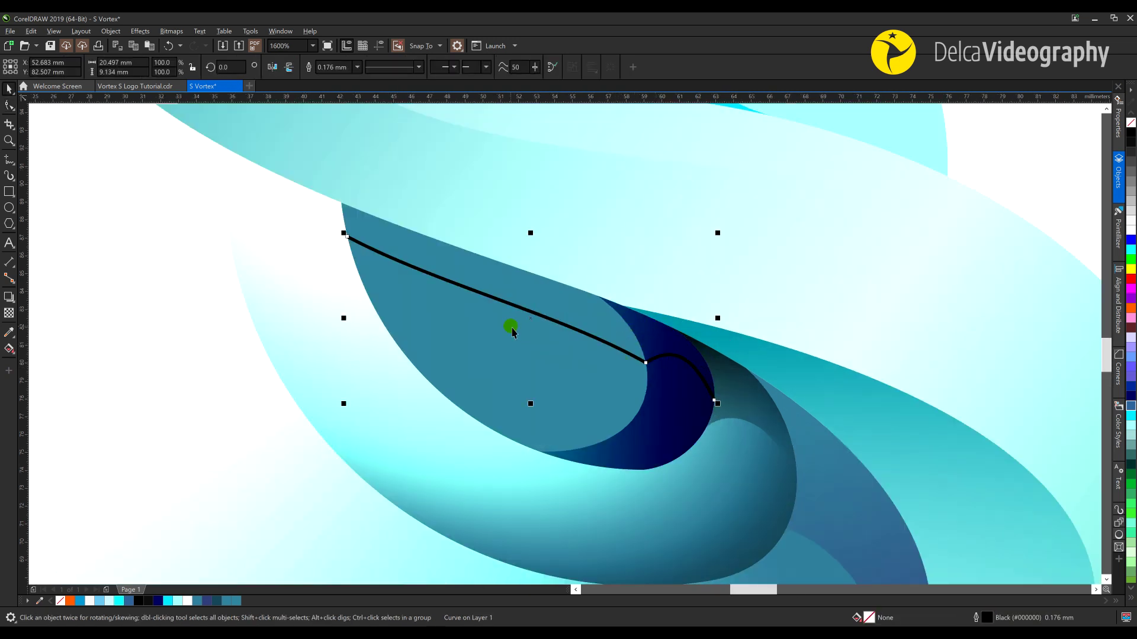
pyautogui.click(17, 357)
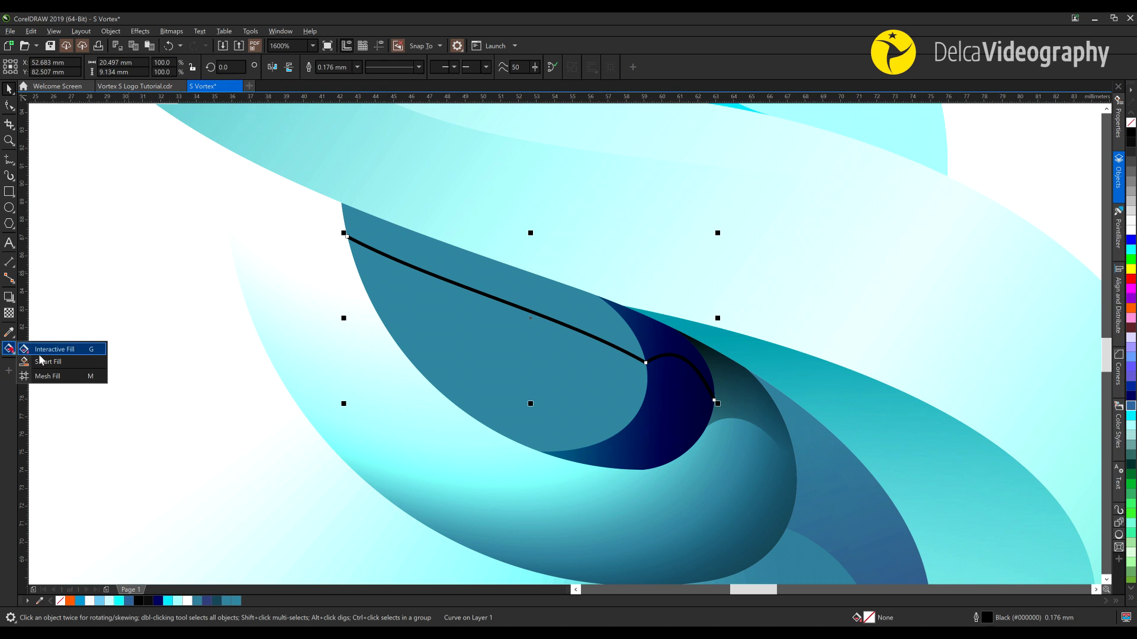
pyautogui.click(42, 360)
pyautogui.click(520, 293)
# Move the curve and the dark crescent together off the page, clear of the logo
pyautogui.press('space')
pyautogui.keyDown('shift'); pyautogui.click(652, 351); pyautogui.keyUp('shift')
pyautogui.scroll(-4, 646, 385)
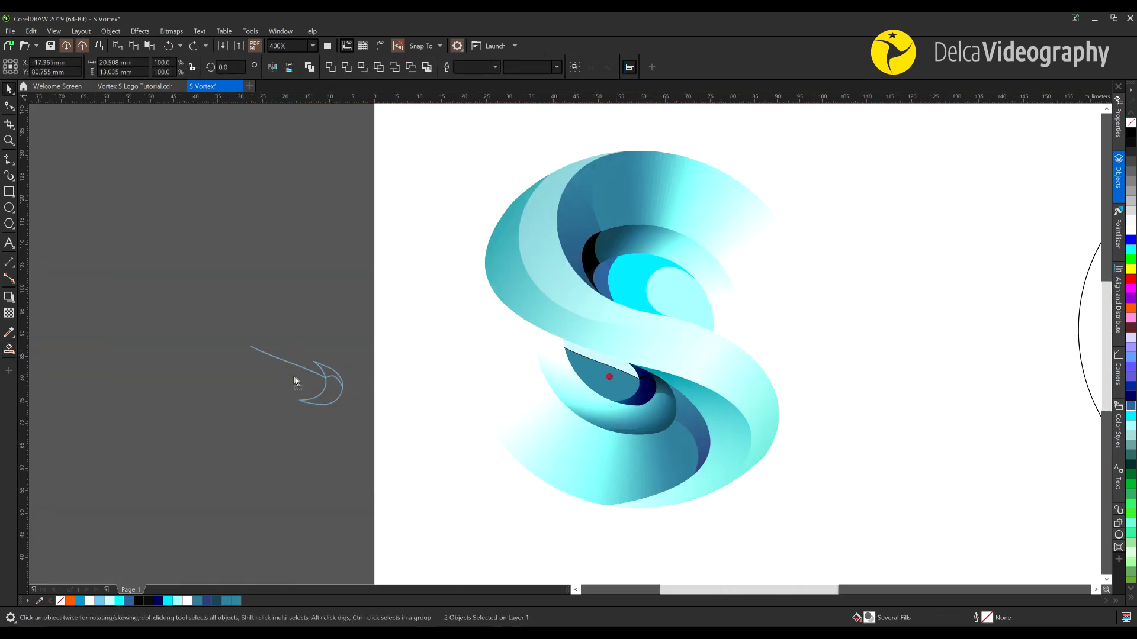
pyautogui.moveTo(296, 375); pyautogui.dragTo(290, 376)
pyautogui.click(142, 382)
pyautogui.scroll(1, 244, 384)
pyautogui.click(404, 385)
# Give the curve a white outline and create a region from the crescent's part above it with Smart Fill, keeping it in place
pyautogui.click(336, 352)
pyautogui.rightClick(89, 601)
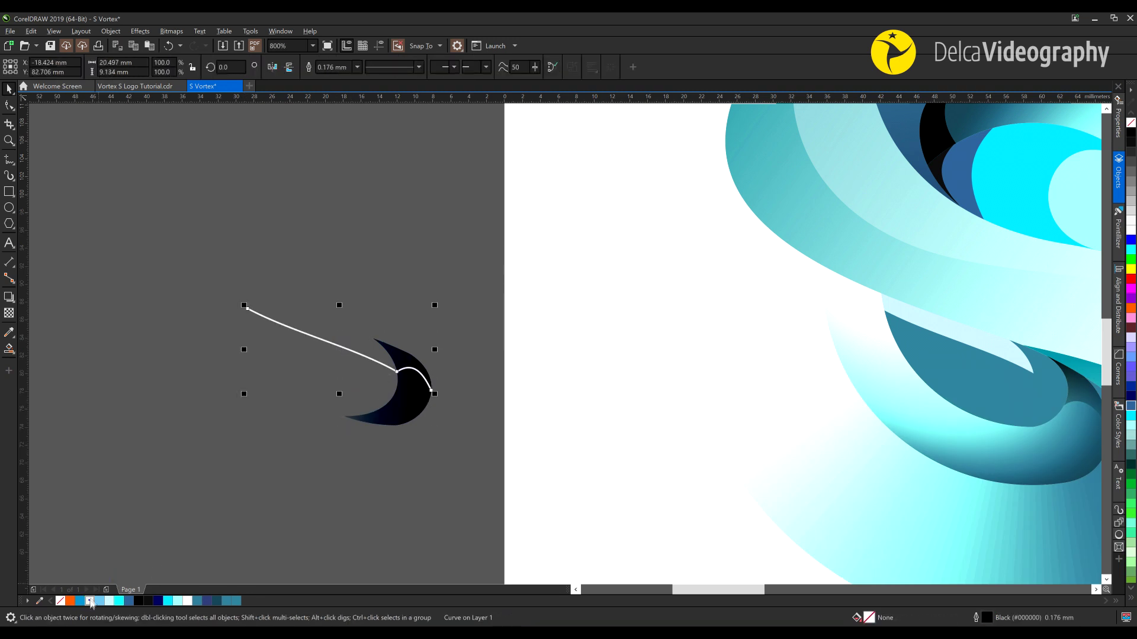
pyautogui.click(9, 348)
pyautogui.click(414, 366)
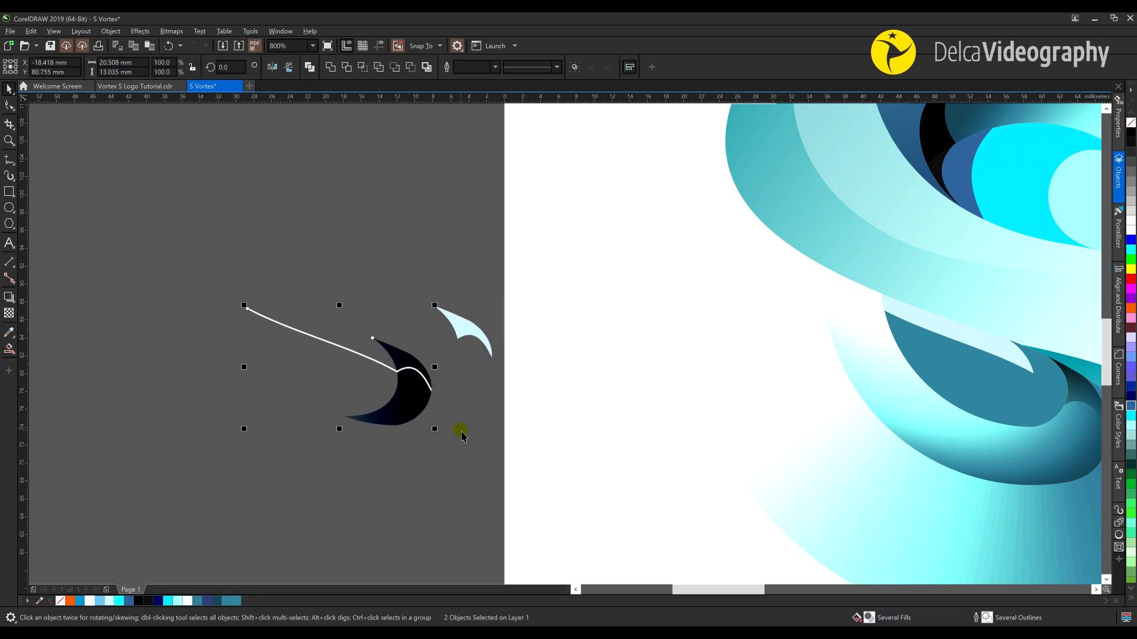
pyautogui.hotkey('ctrl', 'z')
# Delete the guide curve and move the crescent with its new shading piece back into place in the logo
pyautogui.click(459, 432)
pyautogui.click(381, 364)
pyautogui.press('Delete')
pyautogui.moveTo(317, 306); pyautogui.dragTo(440, 454)
pyautogui.moveTo(346, 421); pyautogui.dragTo(960, 382)
pyautogui.moveTo(1008, 349); pyautogui.dragTo(777, 379)
pyautogui.click(268, 374)
pyautogui.scroll(2, 821, 372)
pyautogui.click(825, 368)
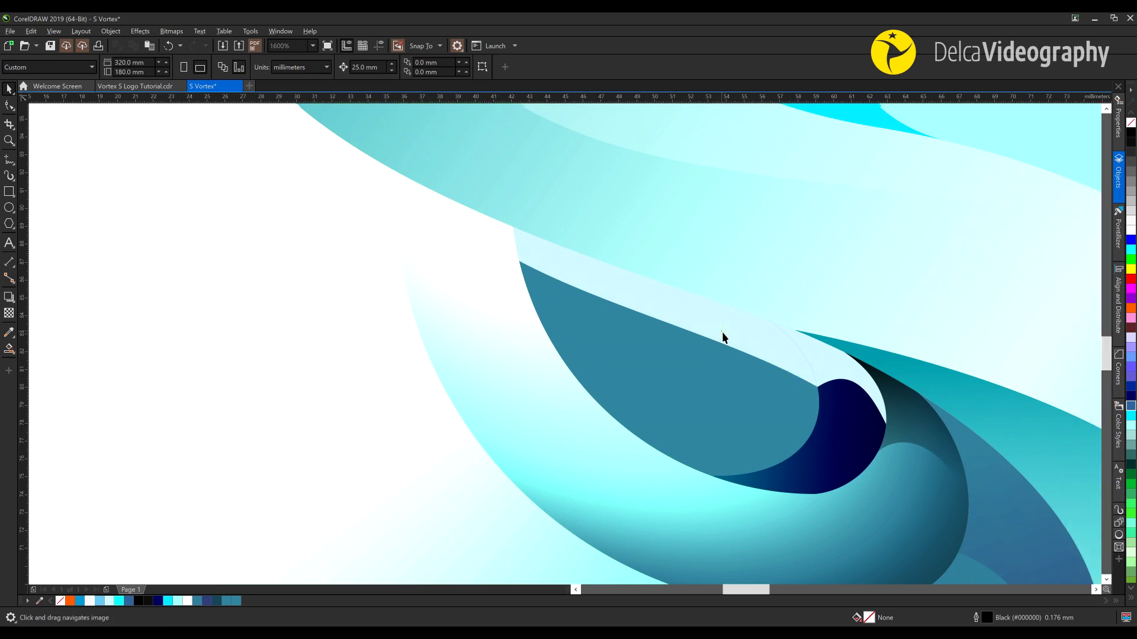
# Try a #336699 fill with a Hard Light linear transparency on the shading strip under the main band
pyautogui.click(723, 338)
pyautogui.click(1130, 405)
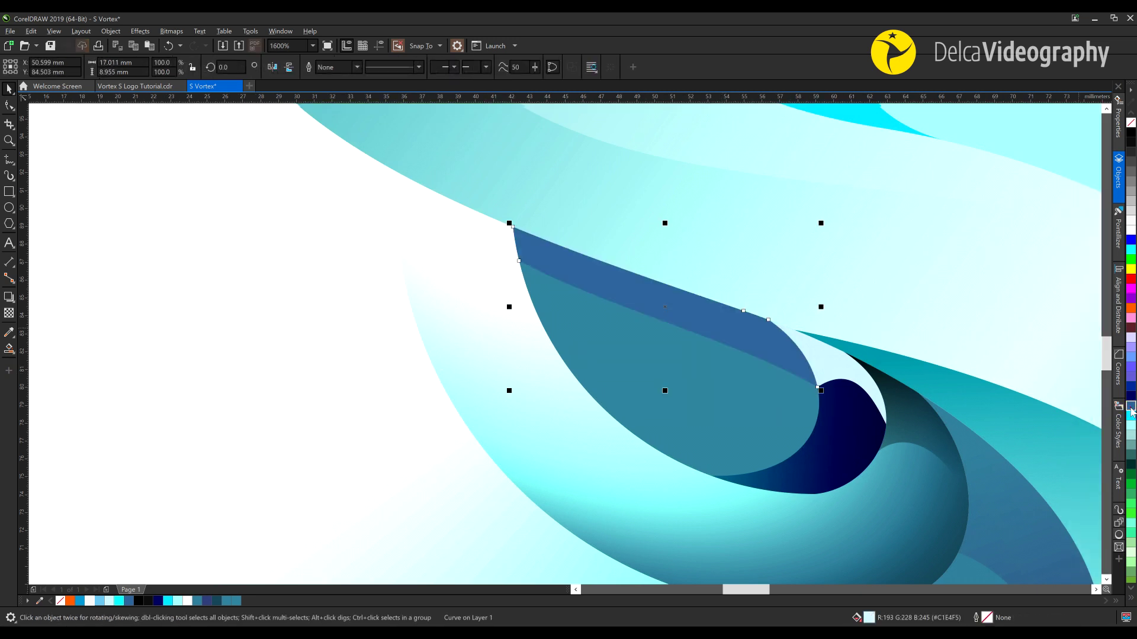
pyautogui.click(9, 312)
pyautogui.click(149, 67)
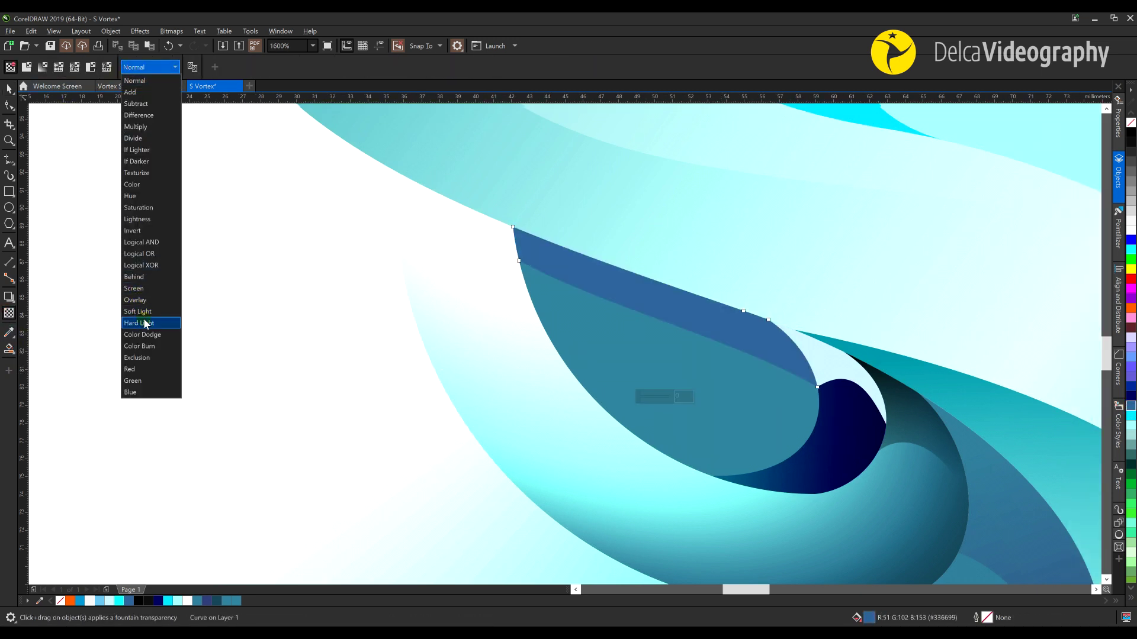
pyautogui.click(145, 323)
pyautogui.moveTo(744, 381); pyautogui.dragTo(581, 240)
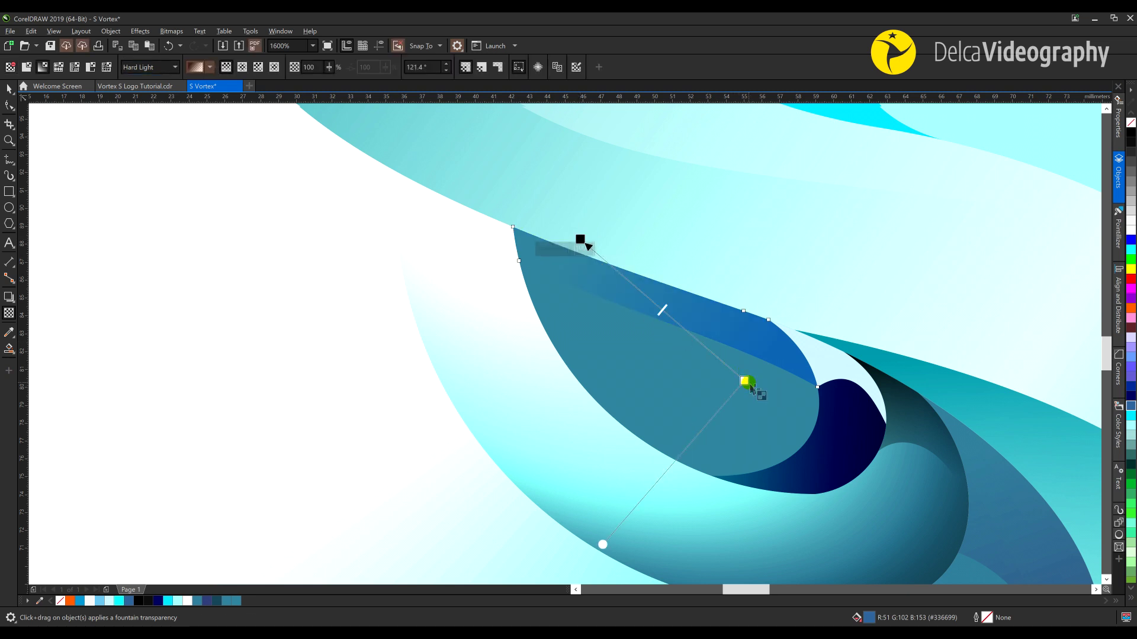
pyautogui.moveTo(746, 380); pyautogui.dragTo(802, 429)
# Shade the strip under the main band in black with a Hard Light linear transparency fading downward at about -100.5°
pyautogui.moveTo(547, 223); pyautogui.dragTo(714, 383)
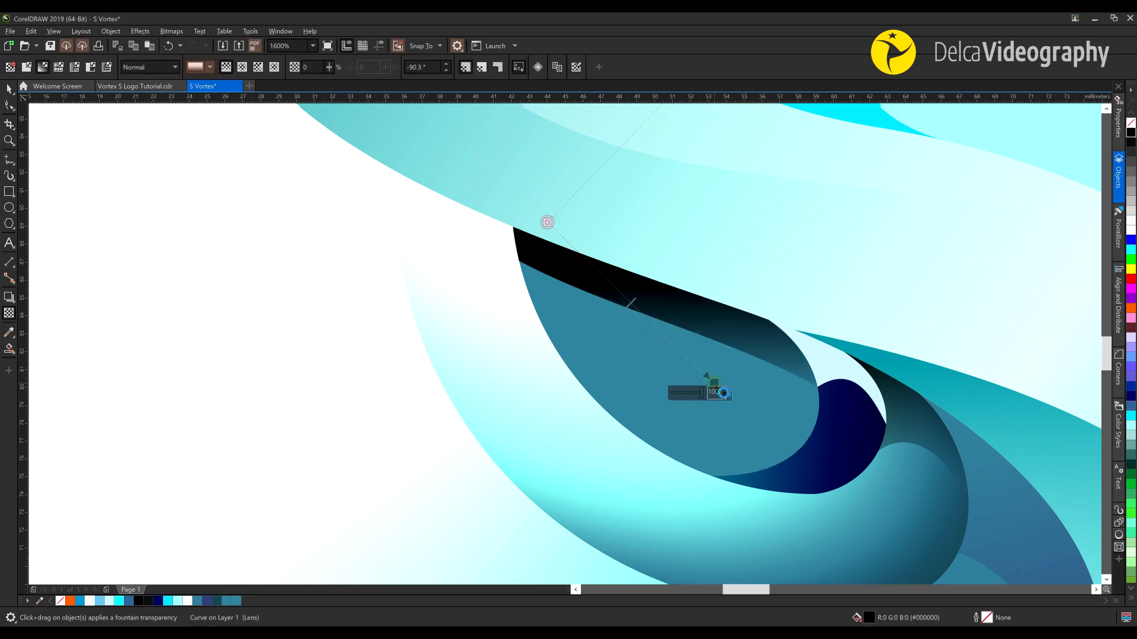
pyautogui.click(151, 67)
pyautogui.click(145, 323)
pyautogui.moveTo(547, 222); pyautogui.dragTo(527, 140)
pyautogui.moveTo(624, 317)
pyautogui.mouseDown()
pyautogui.moveTo(598, 330)
pyautogui.moveTo(605, 309)
pyautogui.mouseUp()
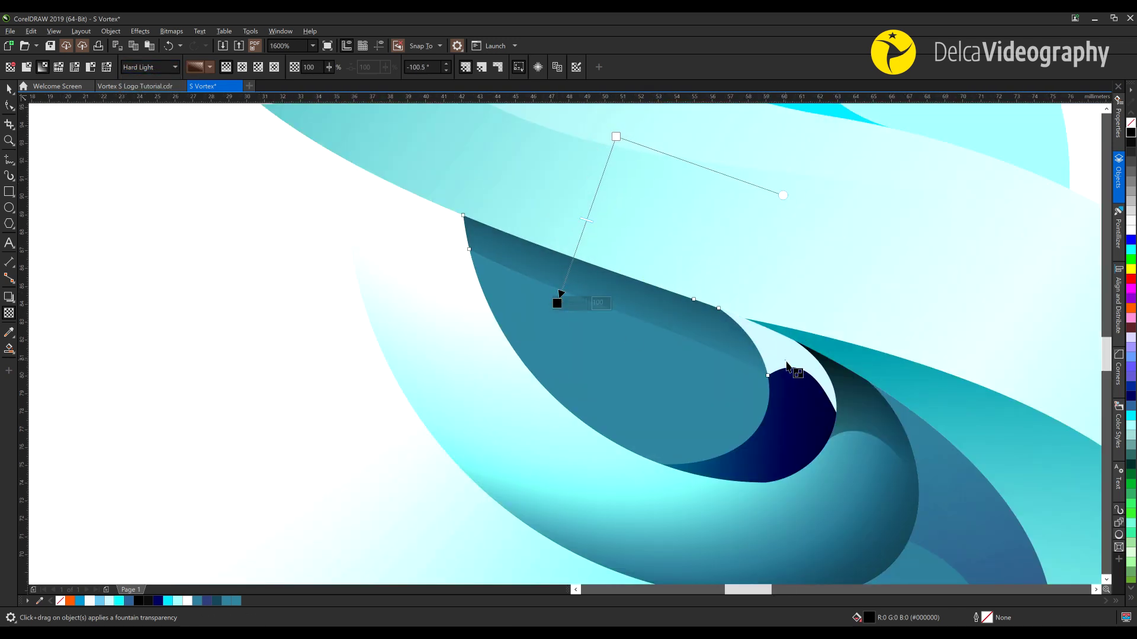
pyautogui.click(691, 333)
pyautogui.press('space')
pyautogui.click(694, 338)
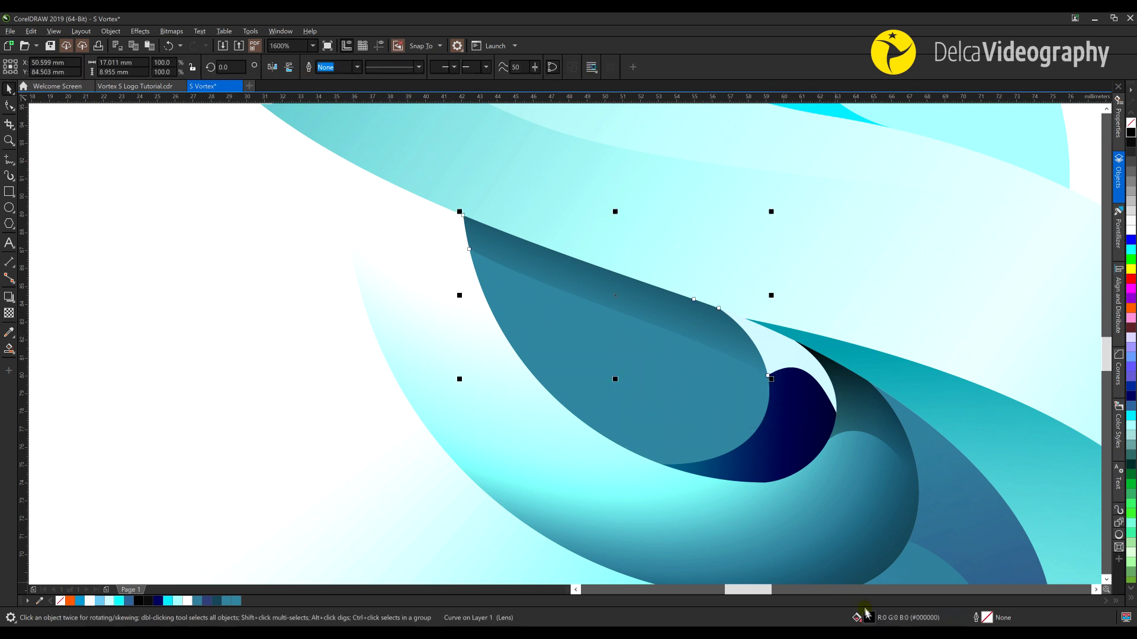
# Fill the small shading piece above the crescent black and fade it downward with a linear transparency at about -78.4°
pyautogui.moveTo(794, 383); pyautogui.dragTo(778, 363)
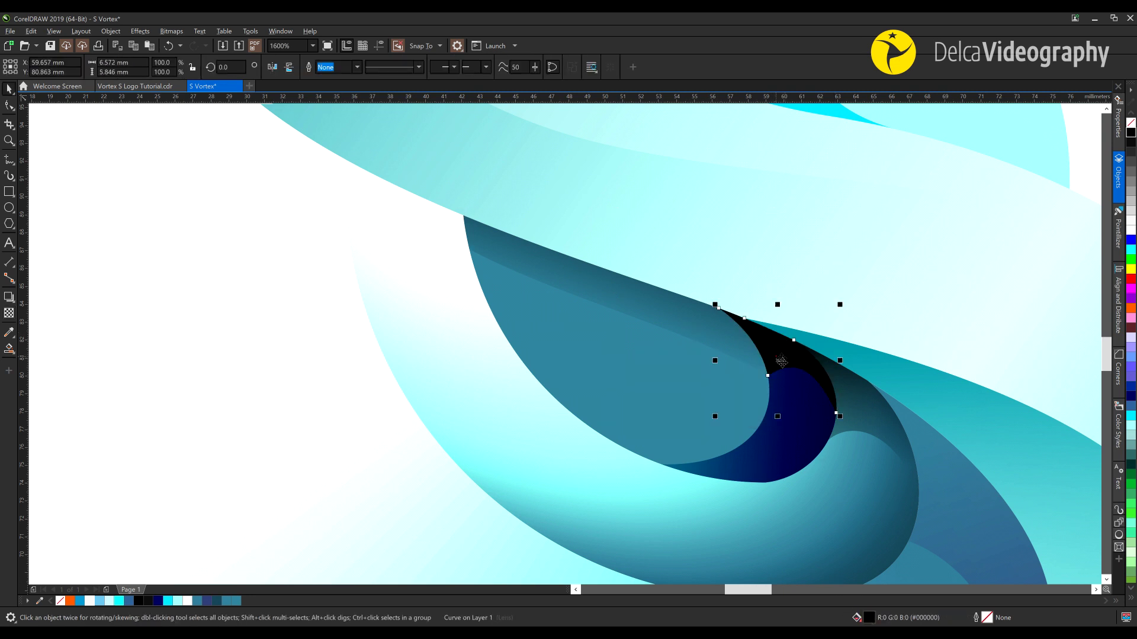
pyautogui.click(9, 312)
pyautogui.moveTo(784, 335); pyautogui.dragTo(787, 377)
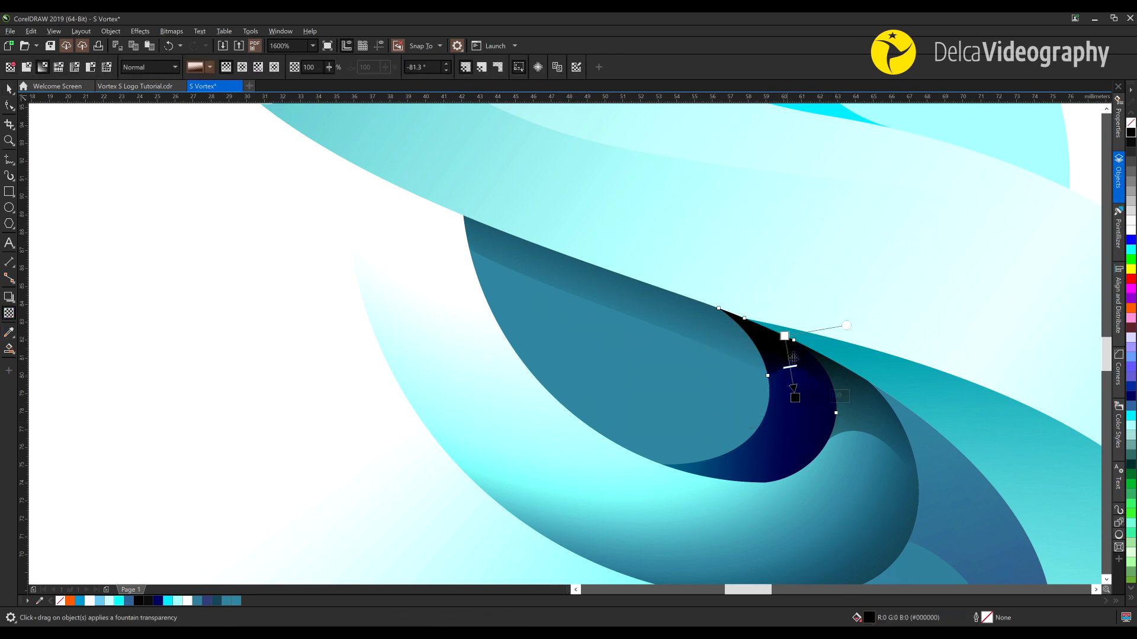
pyautogui.moveTo(785, 335); pyautogui.dragTo(778, 325)
# Tint the small shading piece's black fill with blue to a dark navy, #000046
pyautogui.keyDown('ctrl'); pyautogui.click(1130, 241); pyautogui.keyUp('ctrl')
pyautogui.click(787, 409)
pyautogui.click(782, 362)
pyautogui.keyDown('ctrl'); pyautogui.click(1130, 132); pyautogui.keyUp('ctrl')
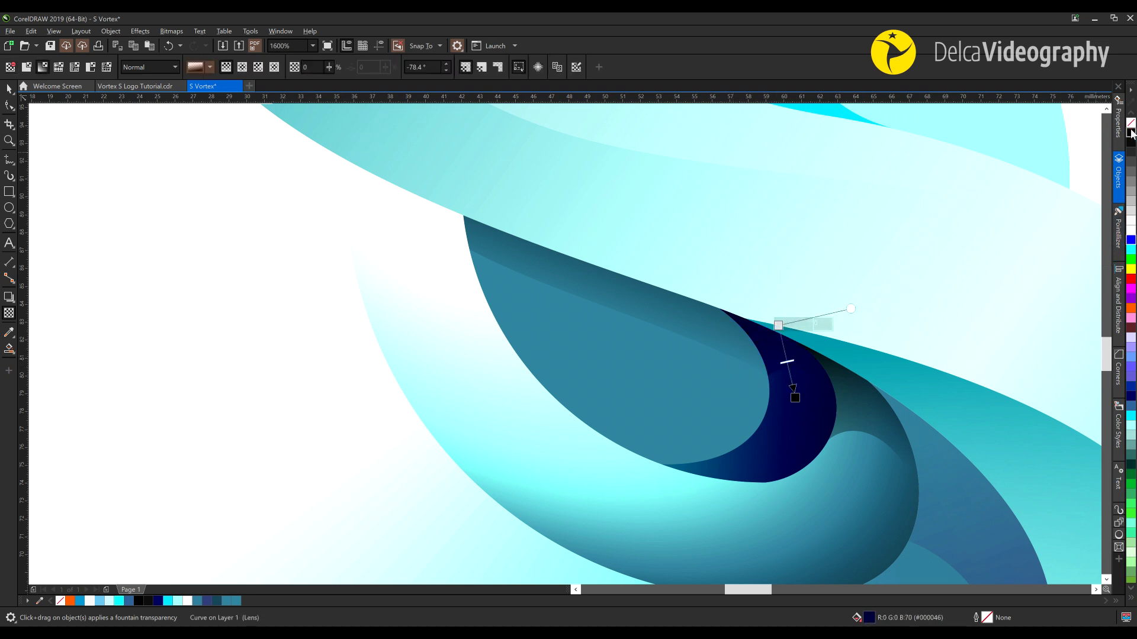
pyautogui.scroll(-2, 684, 307)
pyautogui.press('space')
pyautogui.click(346, 346)
pyautogui.moveTo(638, 361); pyautogui.dragTo(578, 393)
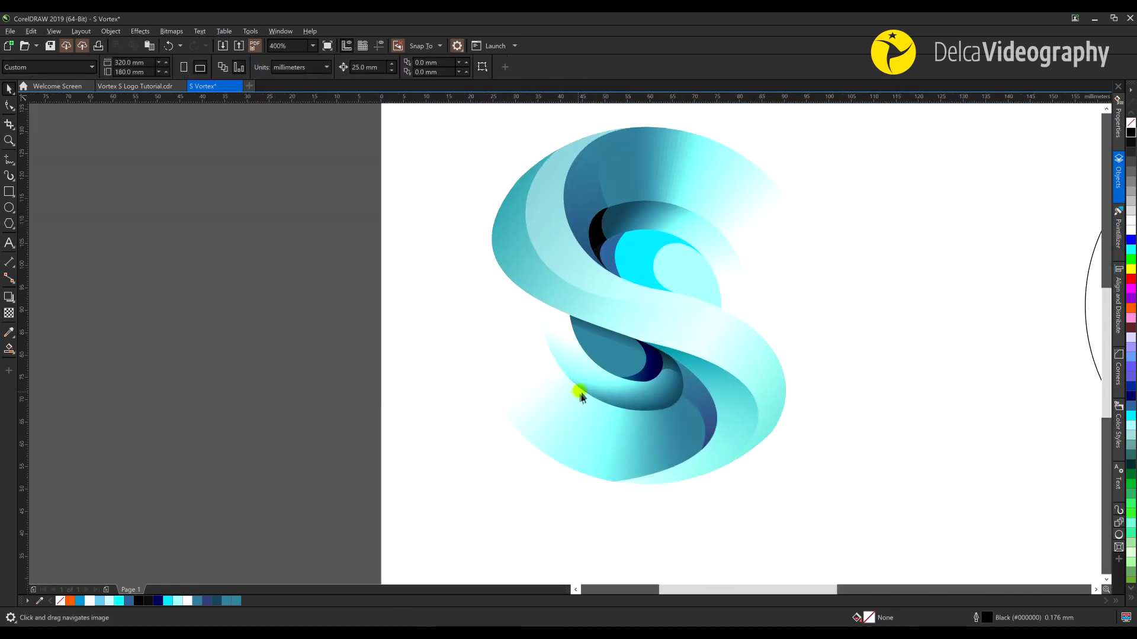
# Lengthen the lower crescent's Subtract transparency by moving both ends outward, at an angle of about -175.1°
pyautogui.scroll(1, 633, 394)
pyautogui.press('space')
pyautogui.click(688, 376)
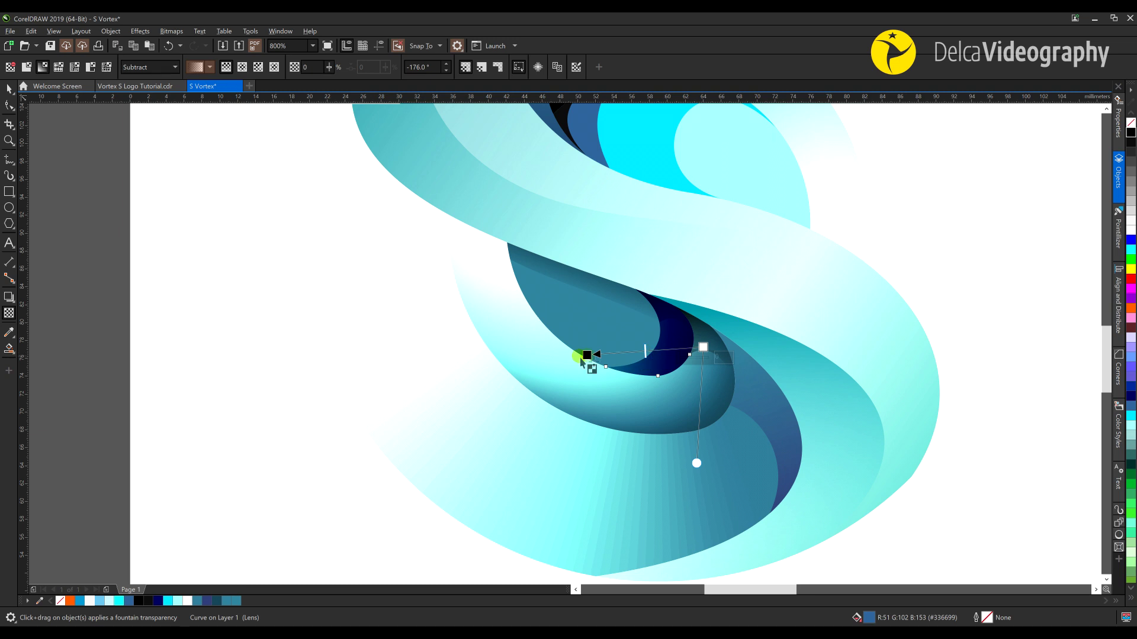
pyautogui.moveTo(585, 358); pyautogui.dragTo(561, 357)
pyautogui.click(704, 348)
pyautogui.click(571, 358)
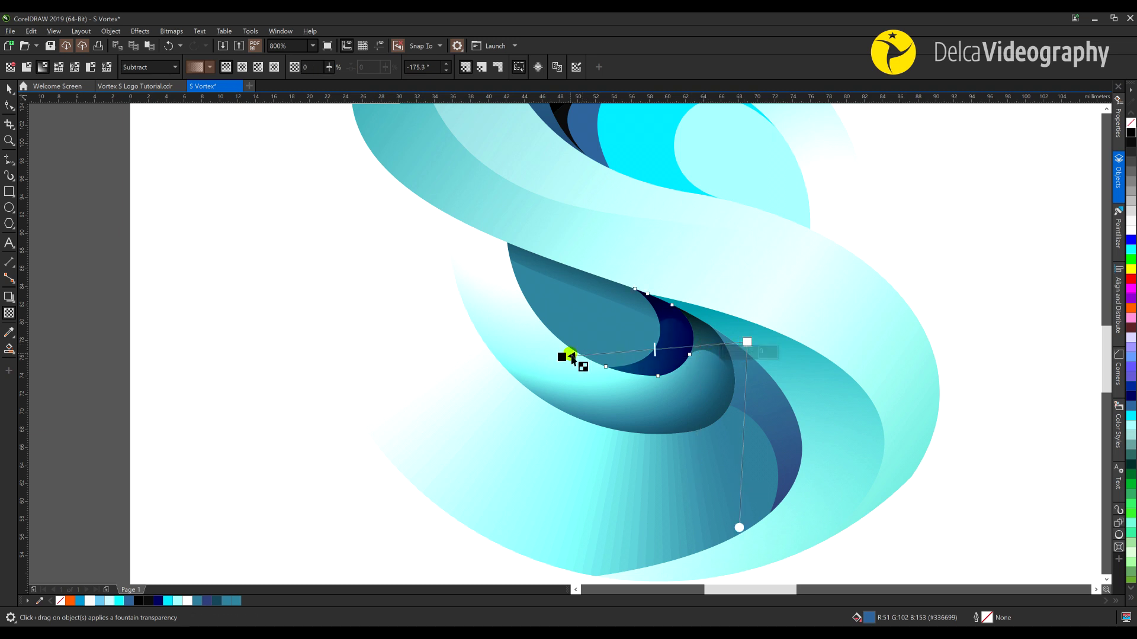
pyautogui.moveTo(746, 341); pyautogui.dragTo(808, 337)
pyautogui.scroll(-1, 715, 341)
pyautogui.press('space')
pyautogui.click(885, 382)
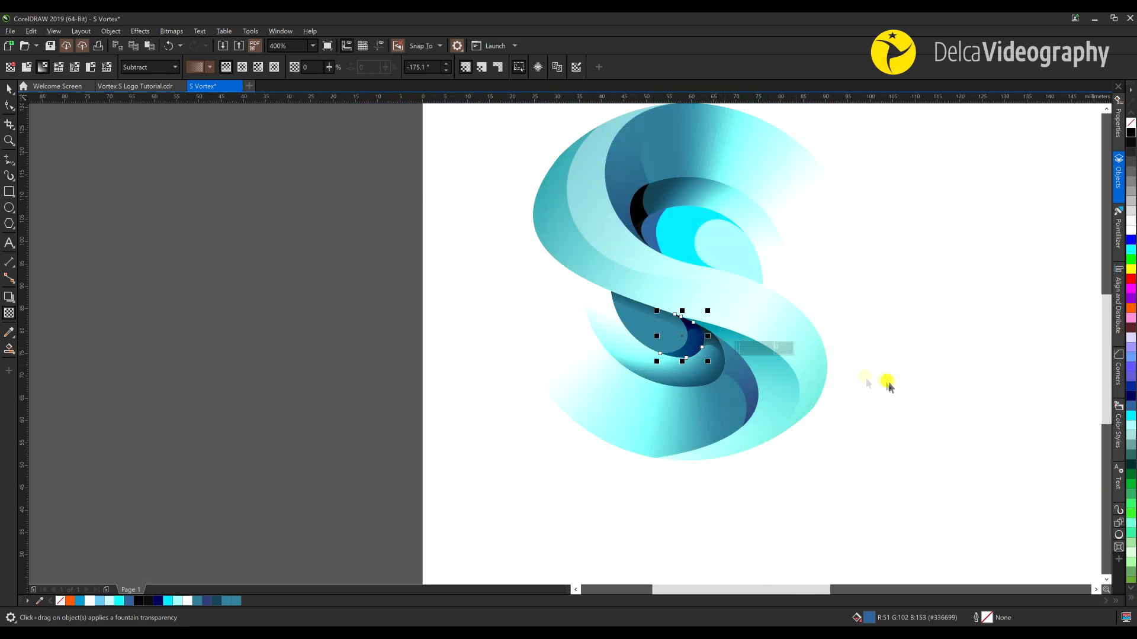
pyautogui.press('h')
pyautogui.moveTo(589, 265); pyautogui.dragTo(543, 268)
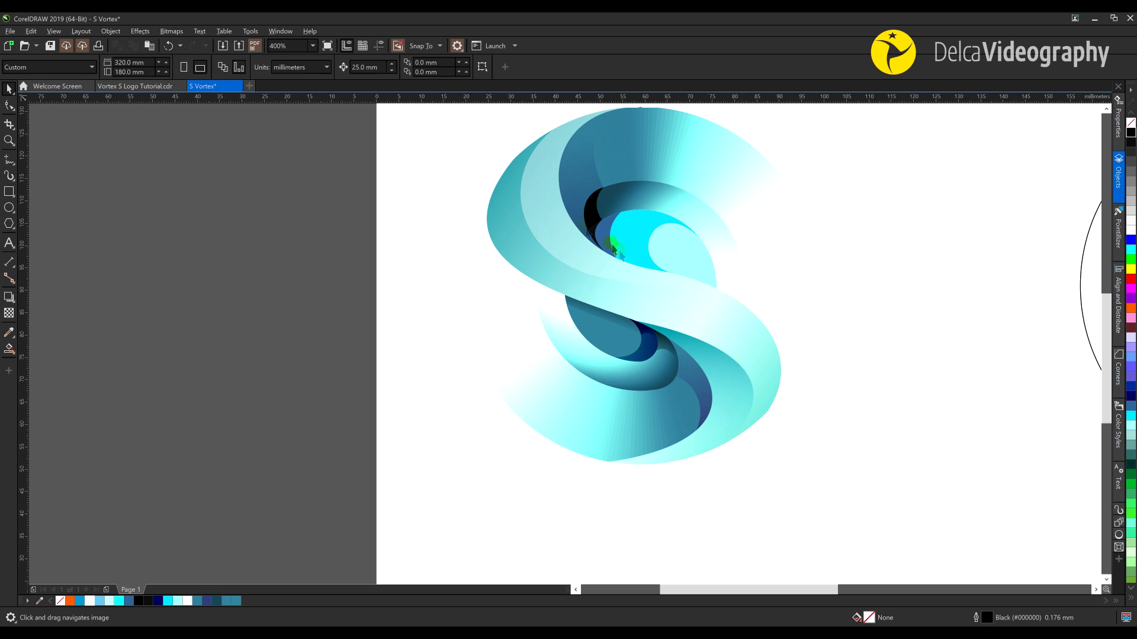
# Apply a linear transparency to the pale cyan rounded region inside the upper loop, fading it diagonally toward its upper-left edge
pyautogui.moveTo(574, 225); pyautogui.dragTo(627, 268)
pyautogui.press('space')
pyautogui.click(630, 278)
pyautogui.scroll(1, 634, 280)
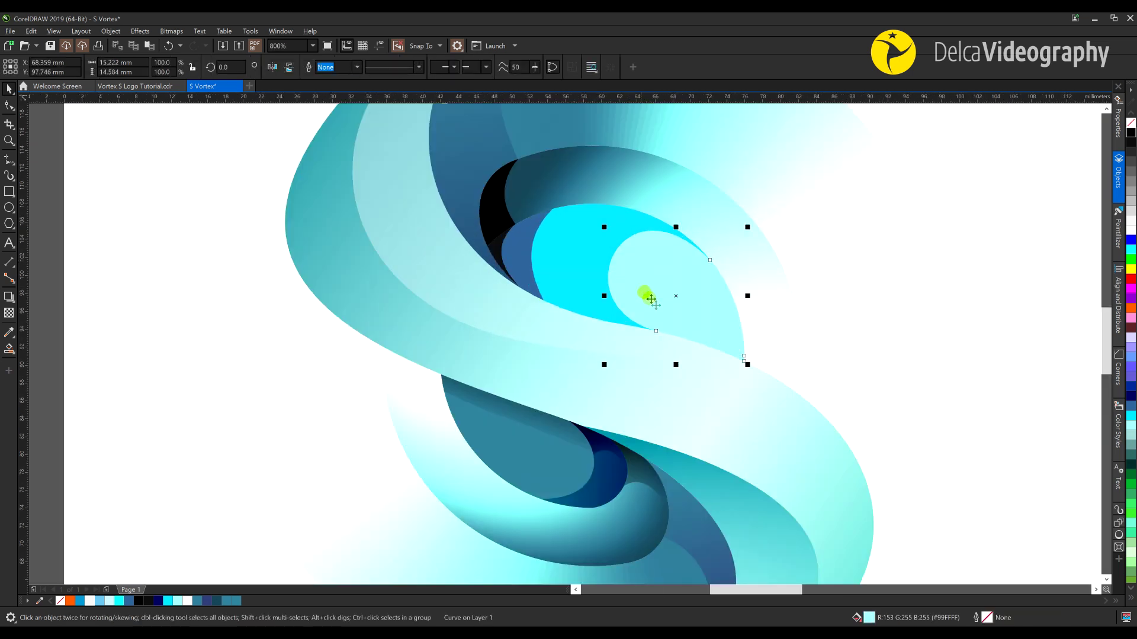
pyautogui.press('t')
pyautogui.moveTo(600, 233)
pyautogui.mouseDown()
pyautogui.moveTo(756, 364)
pyautogui.moveTo(590, 231)
pyautogui.mouseUp()
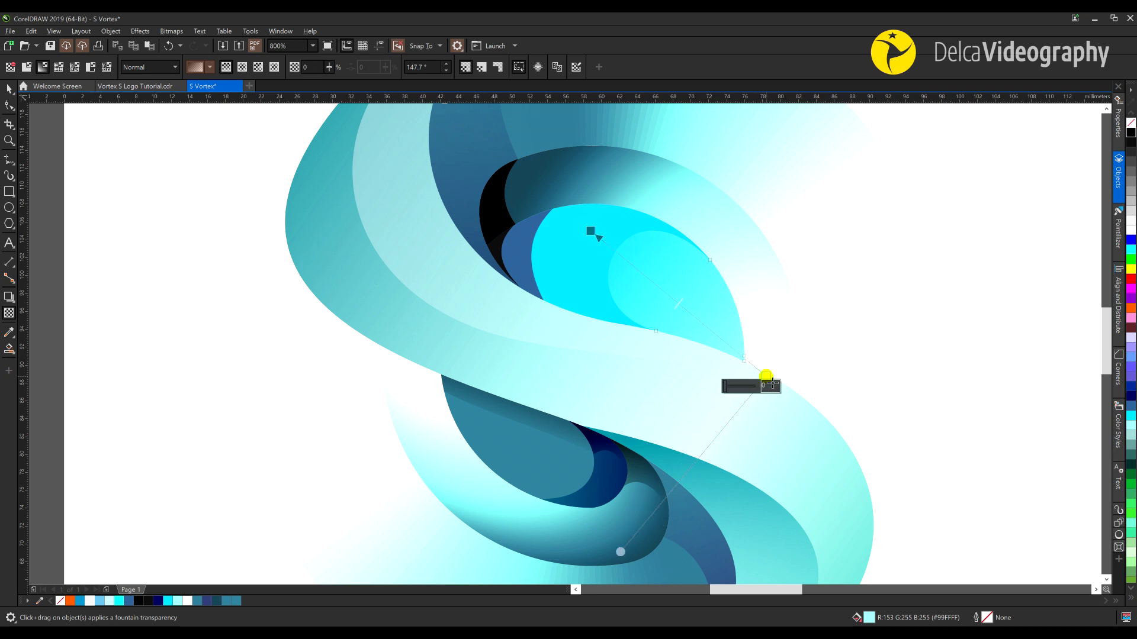
# Fade the small near-black sliver beside the upper loop's blue strip with a linear transparency at about 1.3° and Hard Light merge mode
pyautogui.click(516, 248)
pyautogui.scroll(1, 501, 248)
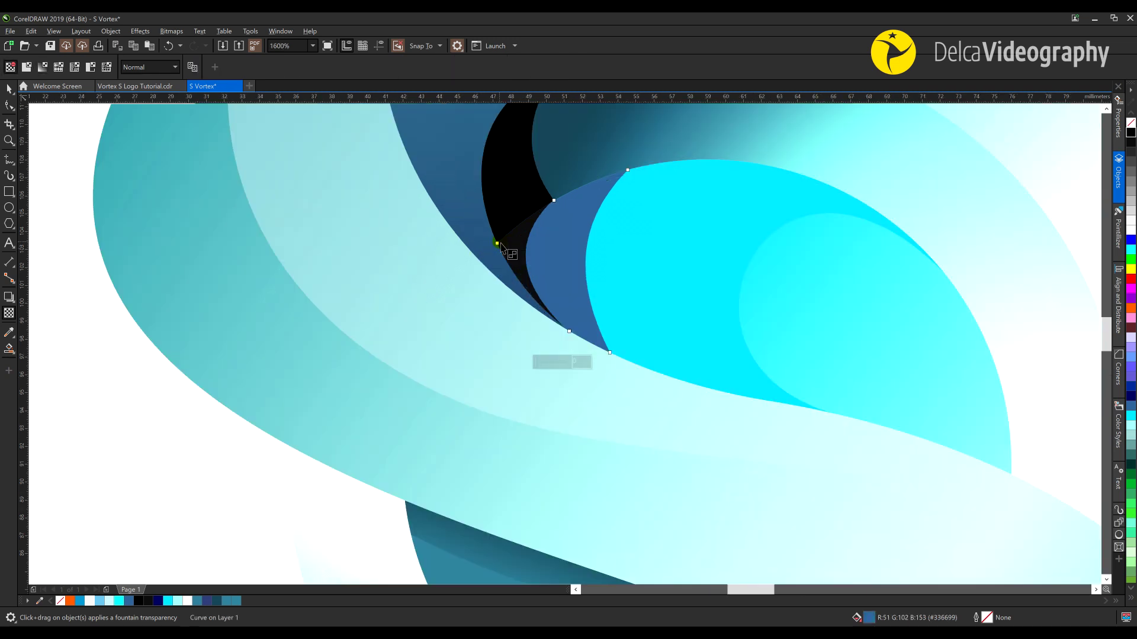
pyautogui.moveTo(493, 266); pyautogui.dragTo(542, 238)
pyautogui.moveTo(493, 267); pyautogui.dragTo(478, 263)
pyautogui.moveTo(543, 238); pyautogui.dragTo(579, 251)
pyautogui.click(154, 66)
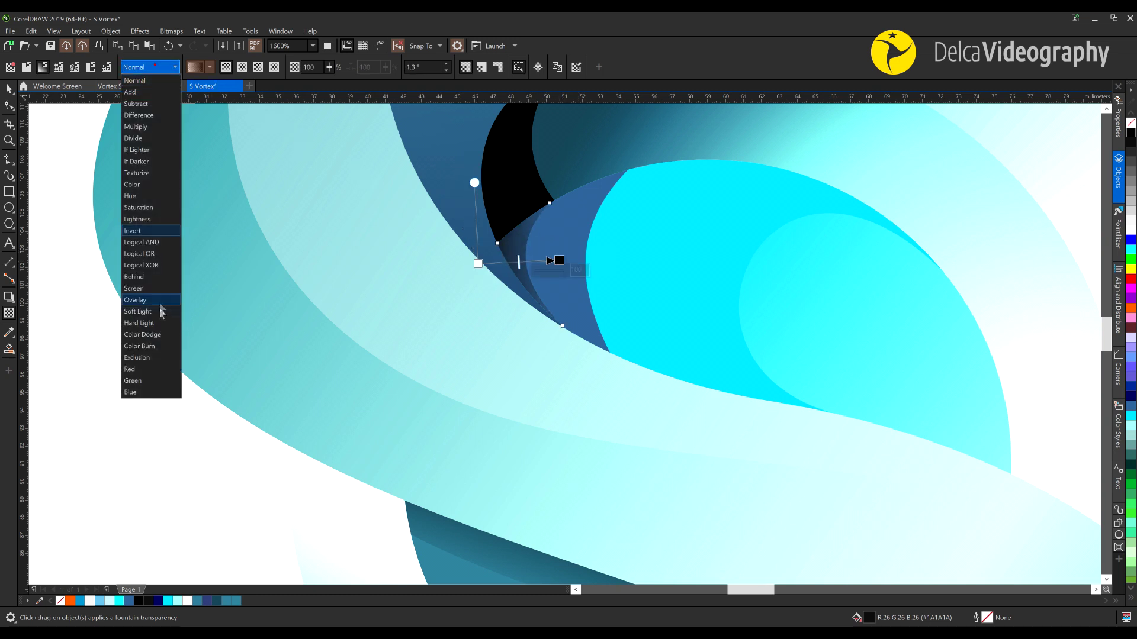
pyautogui.click(139, 323)
# Apply a nearly horizontal linear transparency to the blue #336699 strip so it fades out toward the cyan region
pyautogui.click(551, 256)
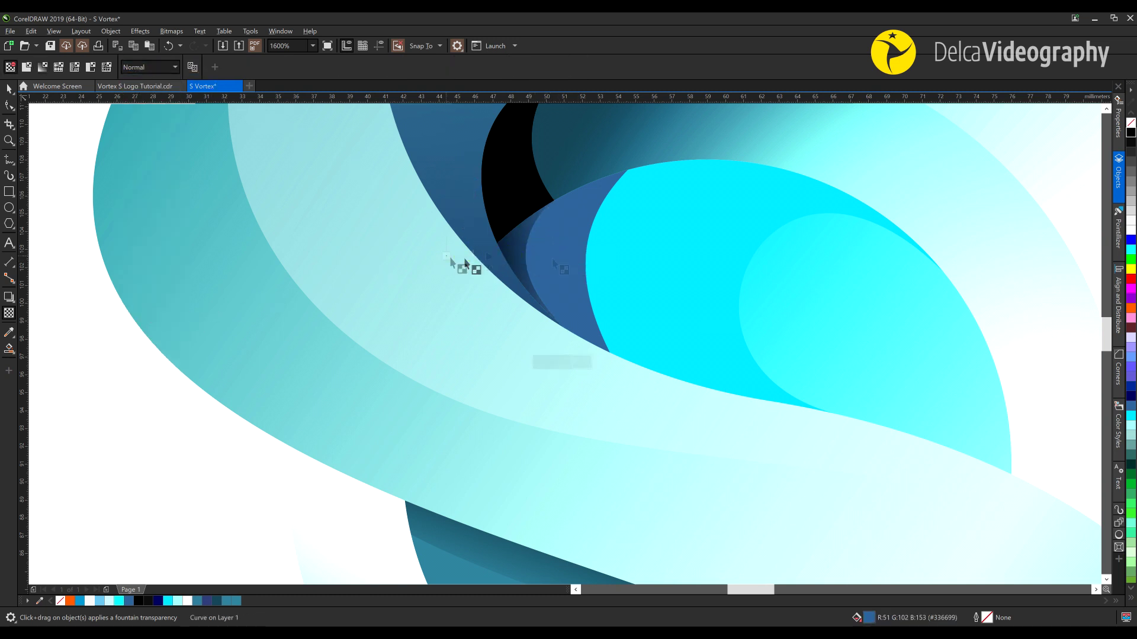
pyautogui.click(559, 244)
pyautogui.moveTo(620, 261); pyautogui.dragTo(626, 255)
pyautogui.moveTo(446, 256); pyautogui.dragTo(476, 264)
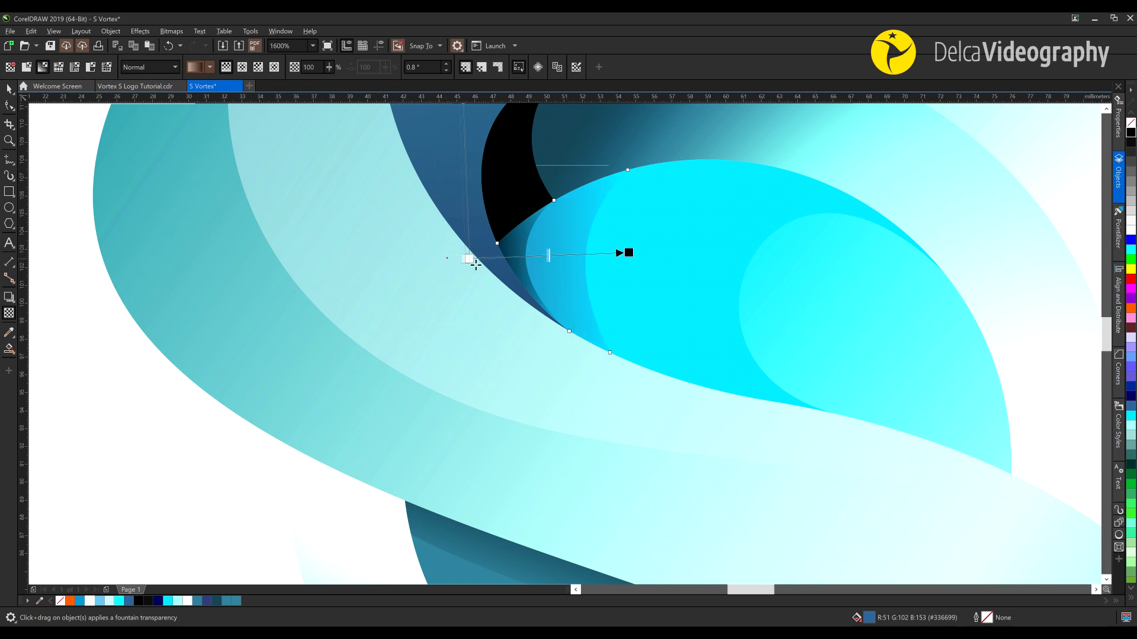
# Fade the black crescent at the start of the upper inner band with a linear transparency running up toward the band
pyautogui.moveTo(523, 179); pyautogui.dragTo(591, 279)
pyautogui.click(590, 278)
pyautogui.moveTo(505, 291); pyautogui.dragTo(627, 237)
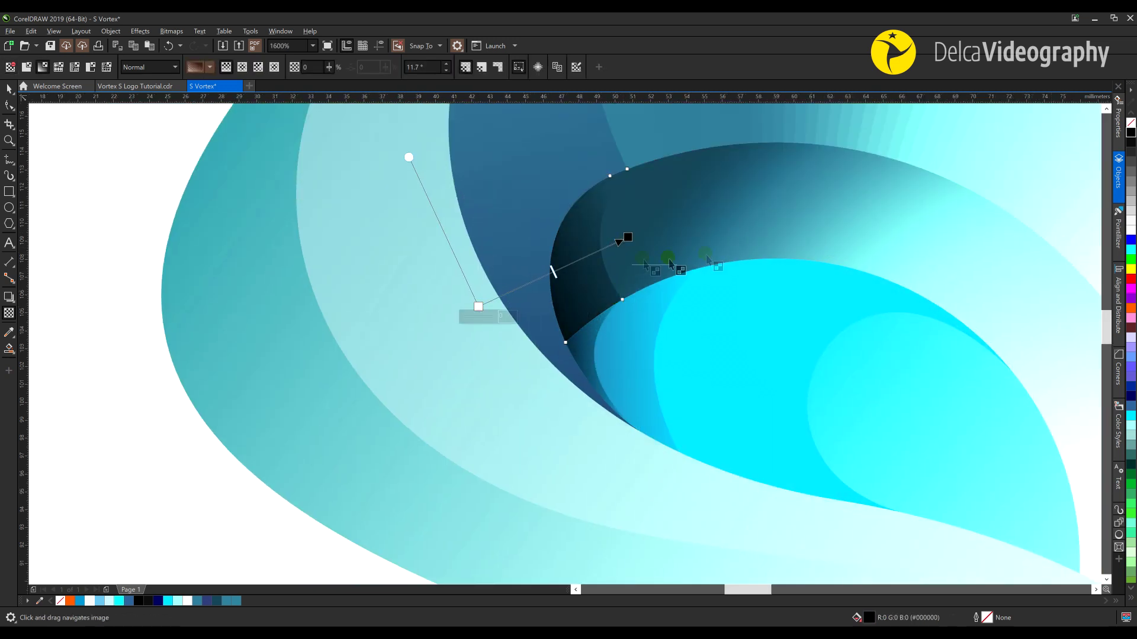
# Change the upper crescent's black uniform fill to a very dark teal green, #002B25
pyautogui.press('space')
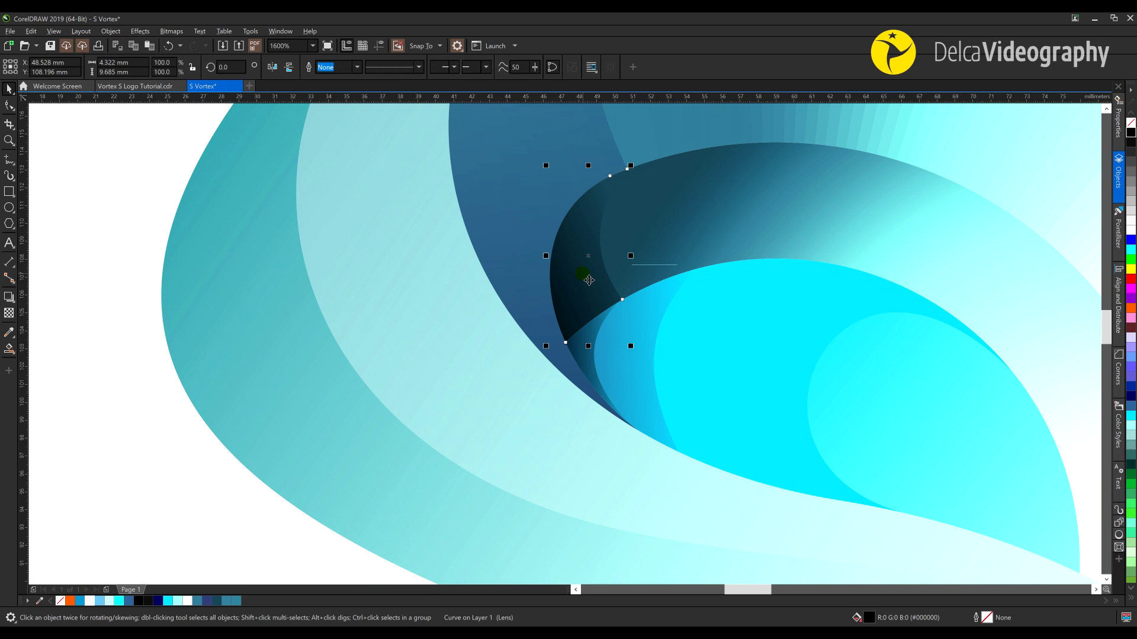
pyautogui.doubleClick(873, 617)
pyautogui.moveTo(577, 156); pyautogui.dragTo(336, 176)
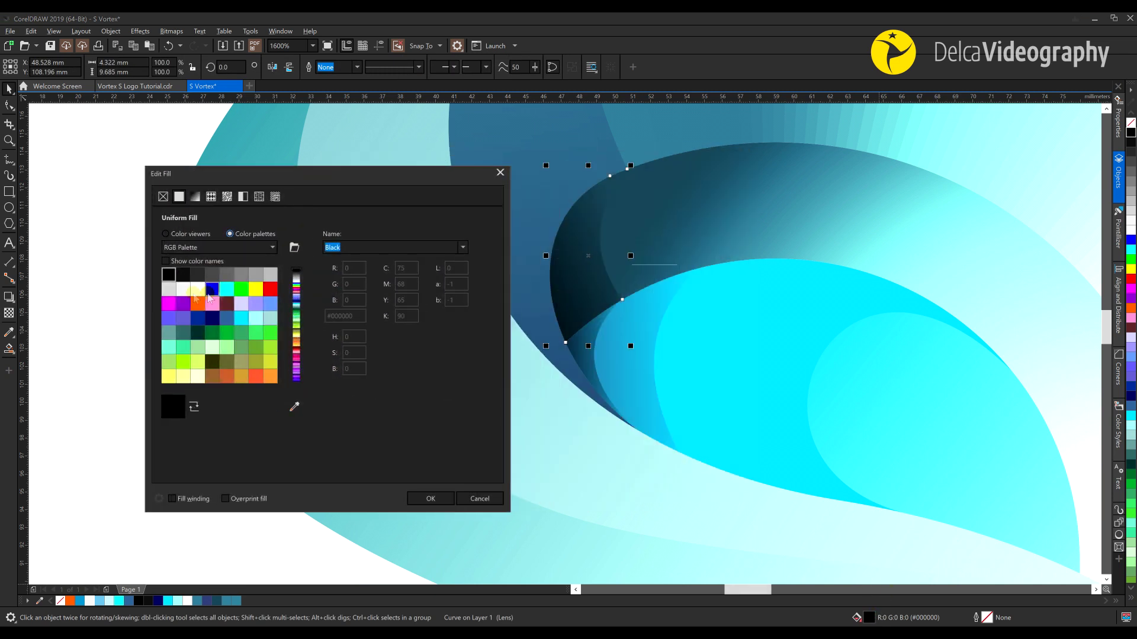
pyautogui.click(166, 234)
pyautogui.click(229, 404)
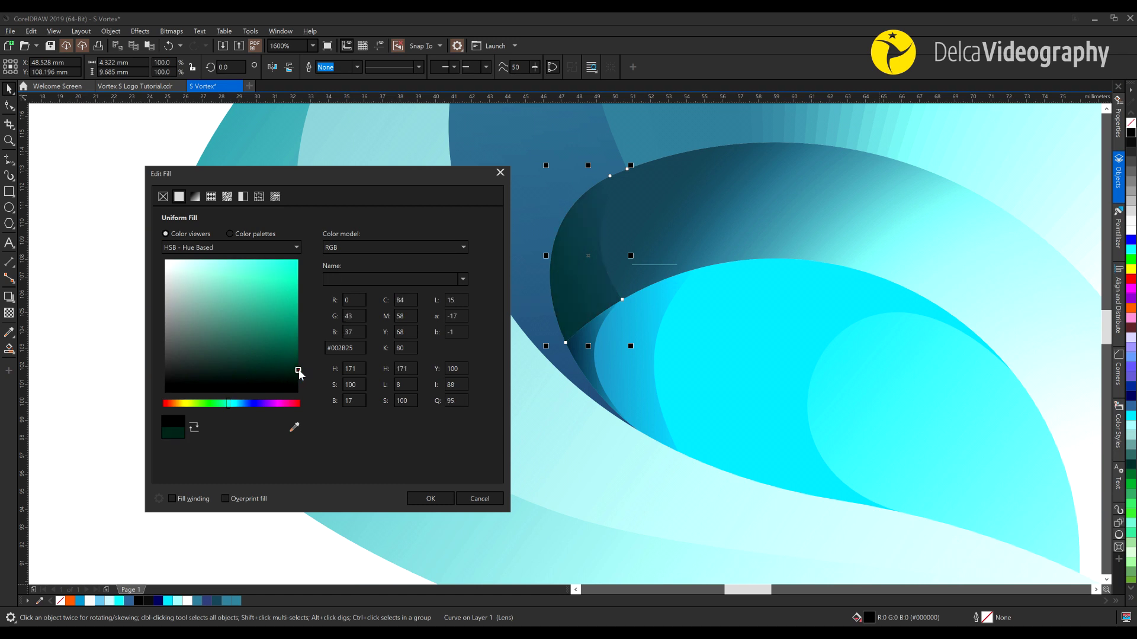
pyautogui.click(430, 501)
# Group the 19 coloured logo pieces and remove the construction line framework from the page
pyautogui.scroll(-3, 551, 332)
pyautogui.click(773, 351)
pyautogui.moveTo(776, 355); pyautogui.dragTo(775, 351)
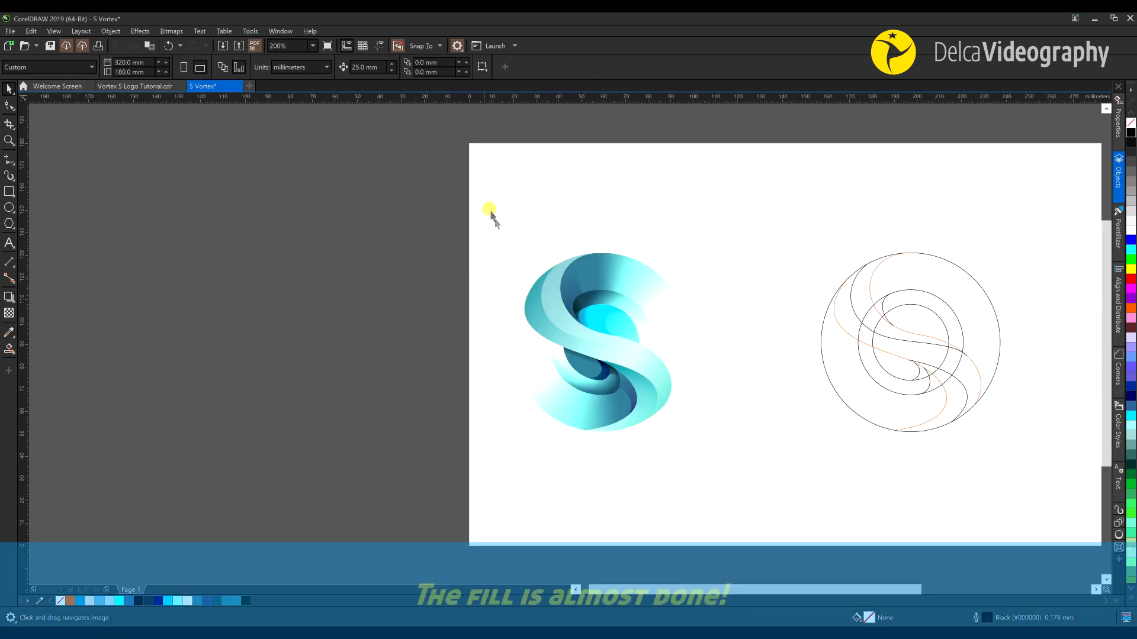
pyautogui.moveTo(483, 202); pyautogui.dragTo(747, 516)
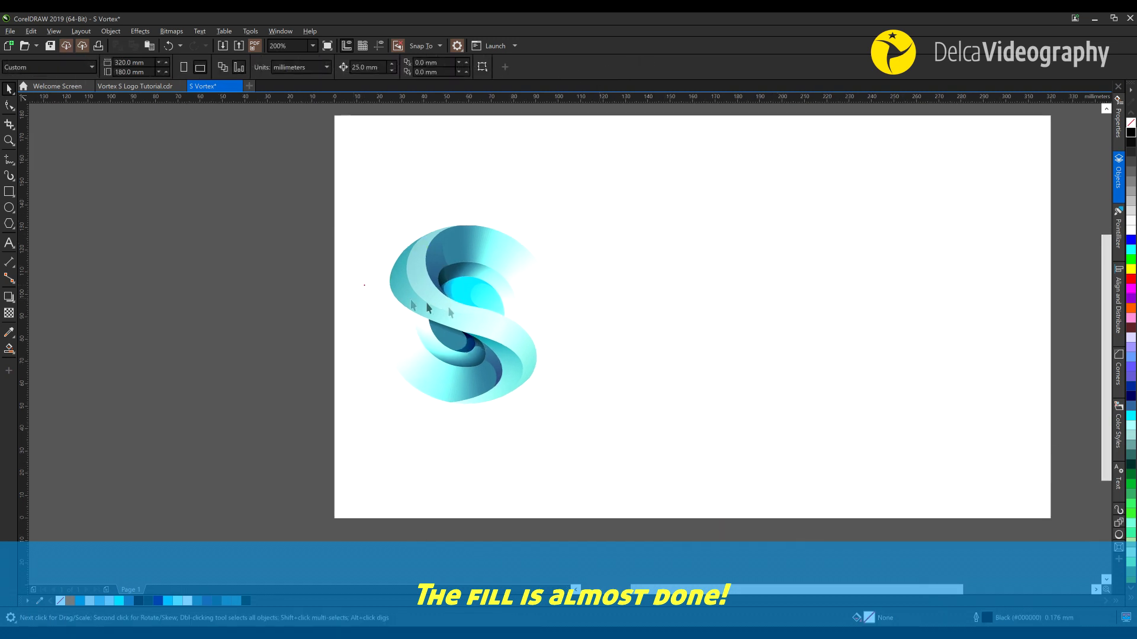
# Recolour the bright cyan region inside the upper loop to match the lower crescent's teal, #337E9C
pyautogui.click(480, 326)
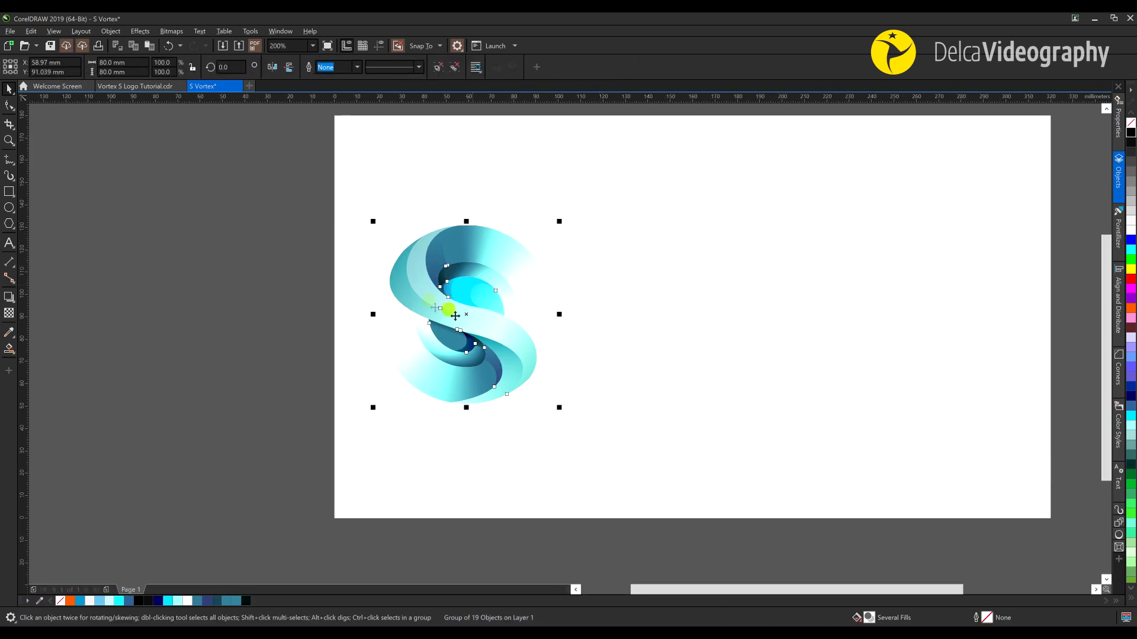
pyautogui.keyDown('ctrl'); pyautogui.click(468, 299); pyautogui.keyUp('ctrl')
pyautogui.scroll(2, 468, 299)
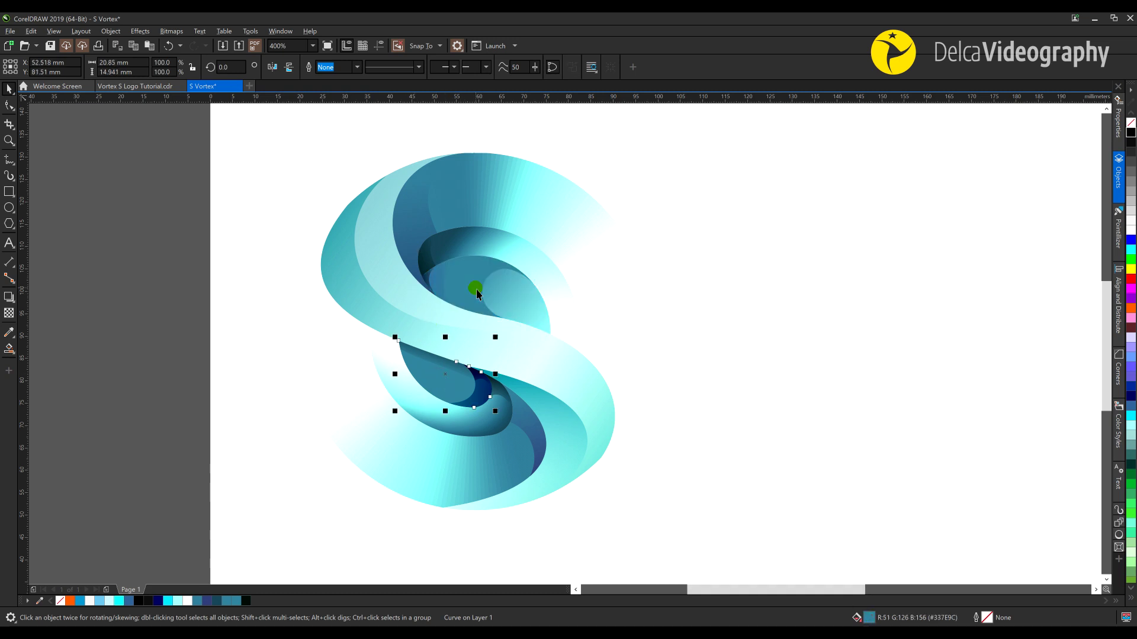
pyautogui.click(476, 289)
# Group all 19 logo pieces again and move the logo horizontally toward the page centre, at X 167.846 mm
pyautogui.scroll(-1, 557, 325)
pyautogui.moveTo(394, 190); pyautogui.dragTo(660, 446)
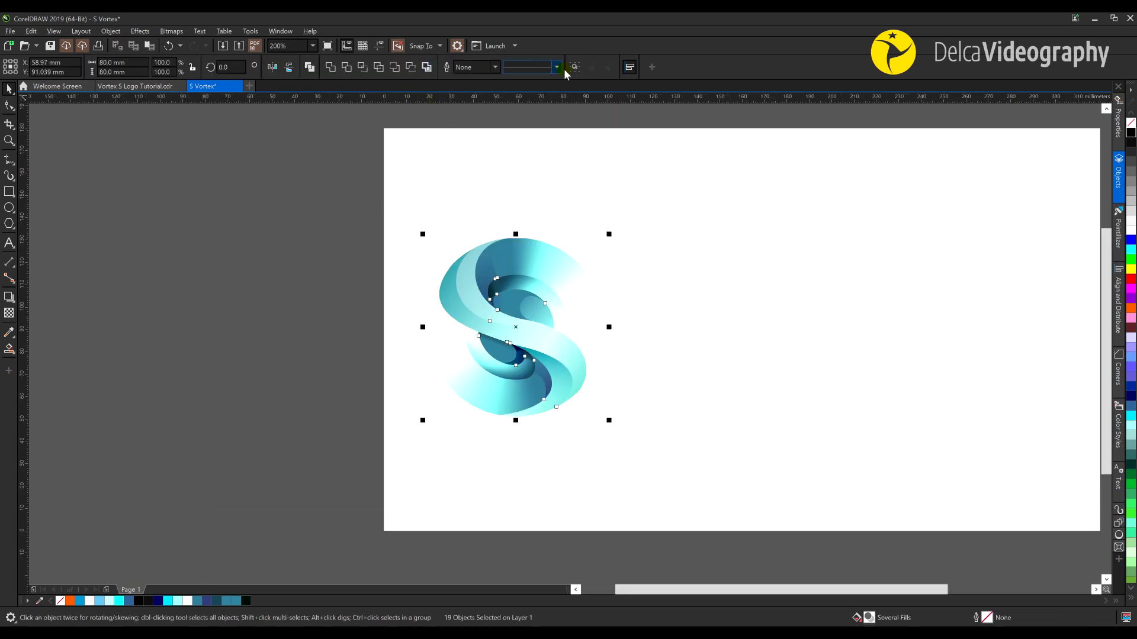
pyautogui.moveTo(752, 359); pyautogui.dragTo(753, 360)
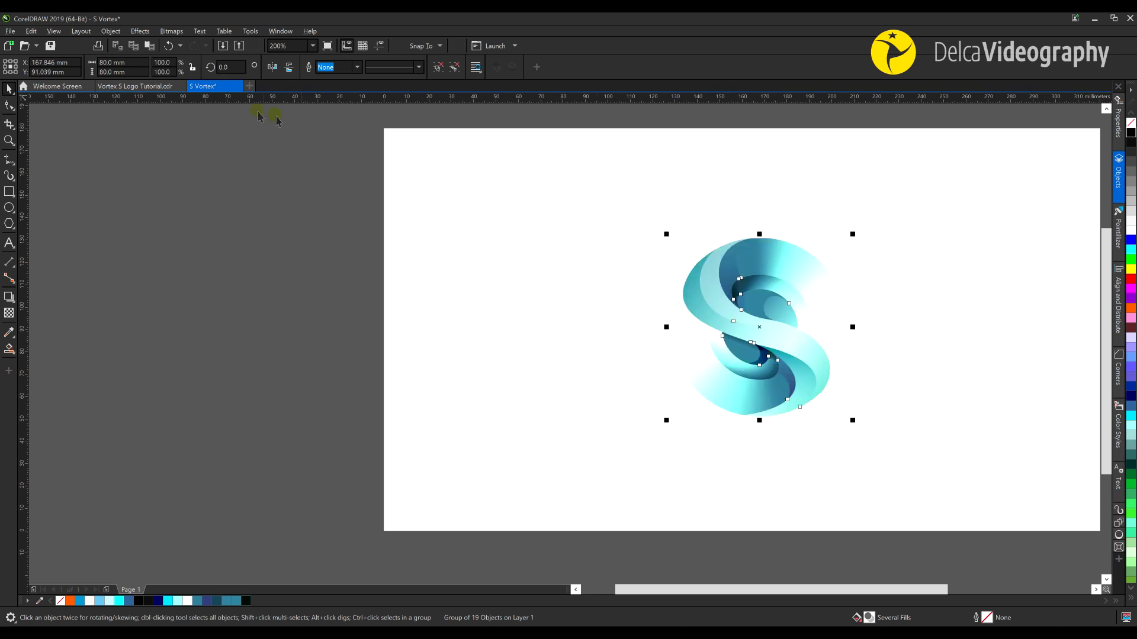
pyautogui.moveTo(667, 359); pyautogui.dragTo(558, 358)
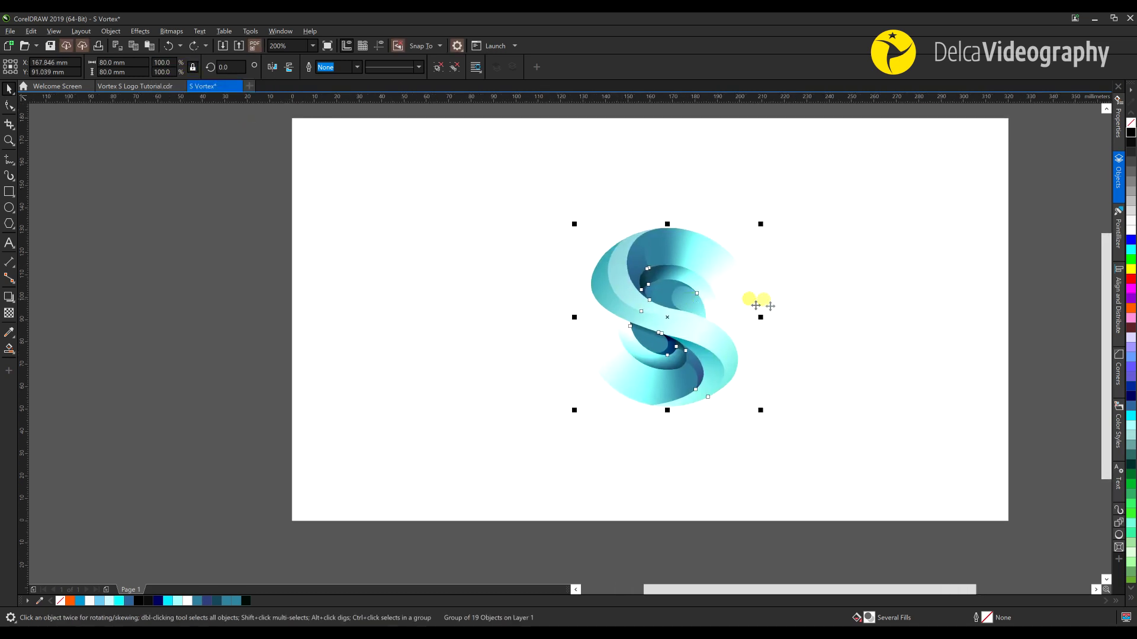
pyautogui.click(771, 303)
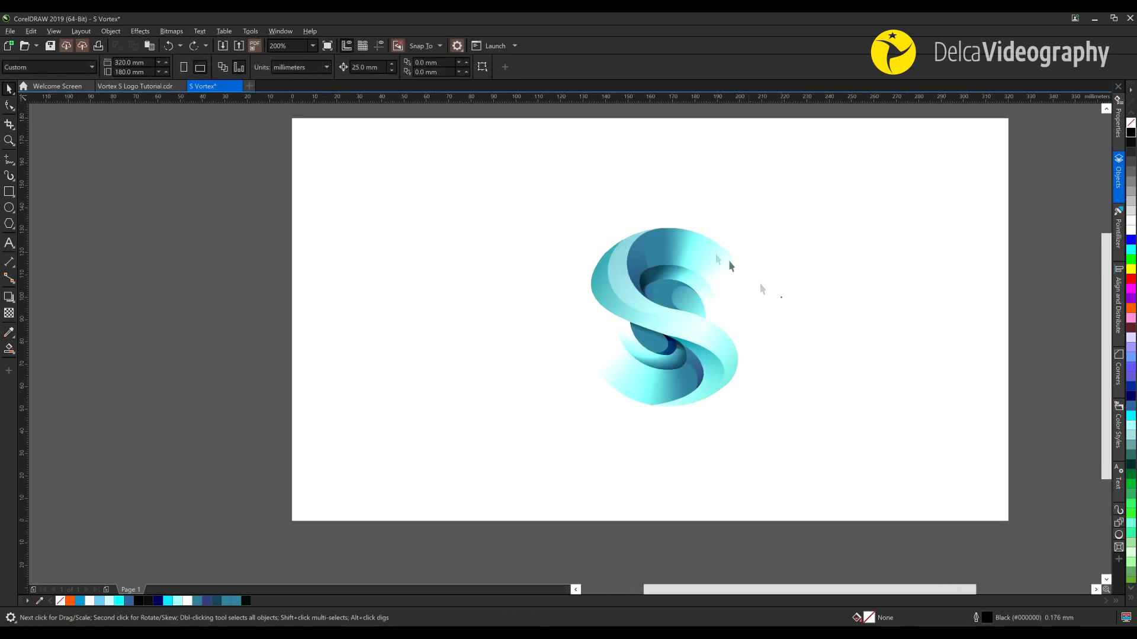
# Create a page-sized background rectangle behind the logo with a light grey #CCCCCC fill and no outline
pyautogui.doubleClick(10, 192)
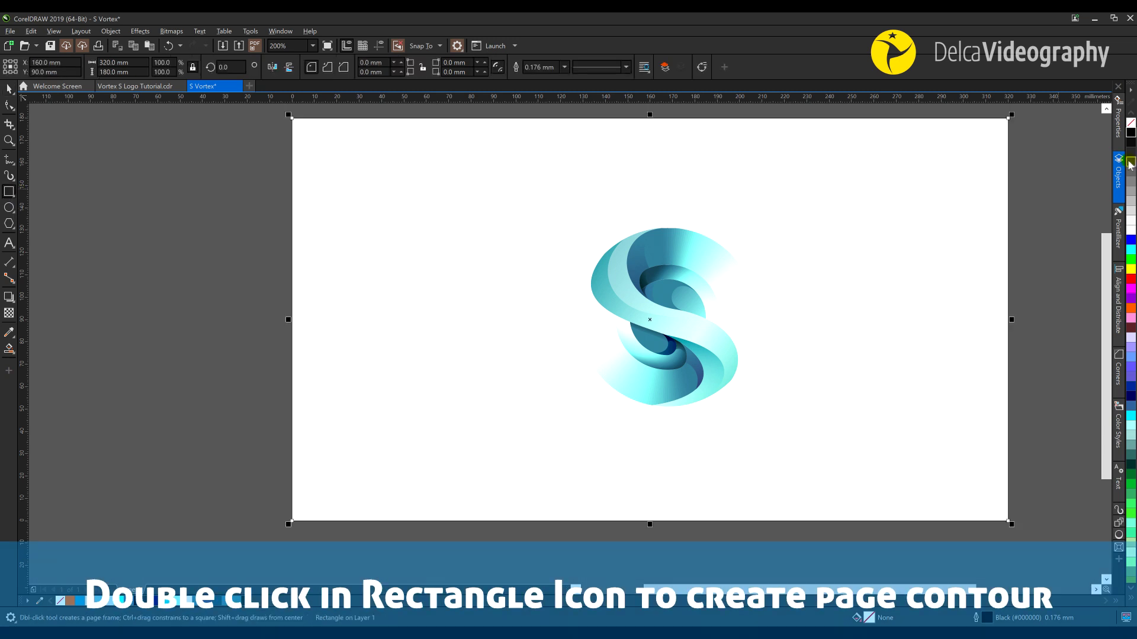
pyautogui.click(1131, 211)
pyautogui.rightClick(1131, 123)
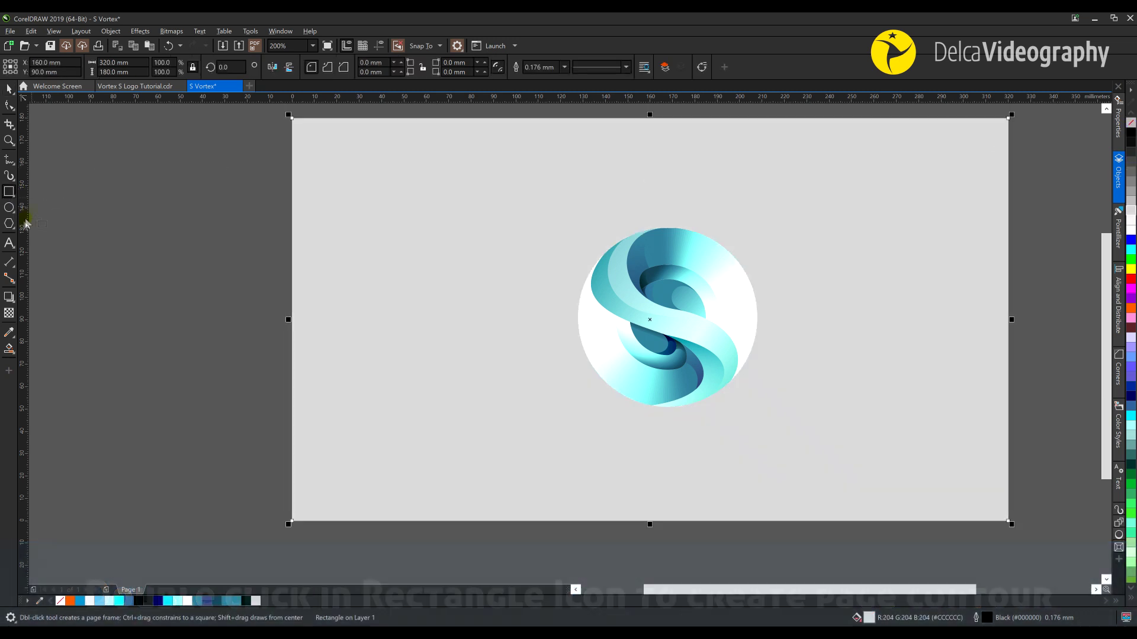
# Give the background rectangle a linear gradient from light grey near the page top to white near the bottom
pyautogui.click(8, 352)
pyautogui.click(55, 350)
pyautogui.moveTo(588, 118); pyautogui.dragTo(672, 506)
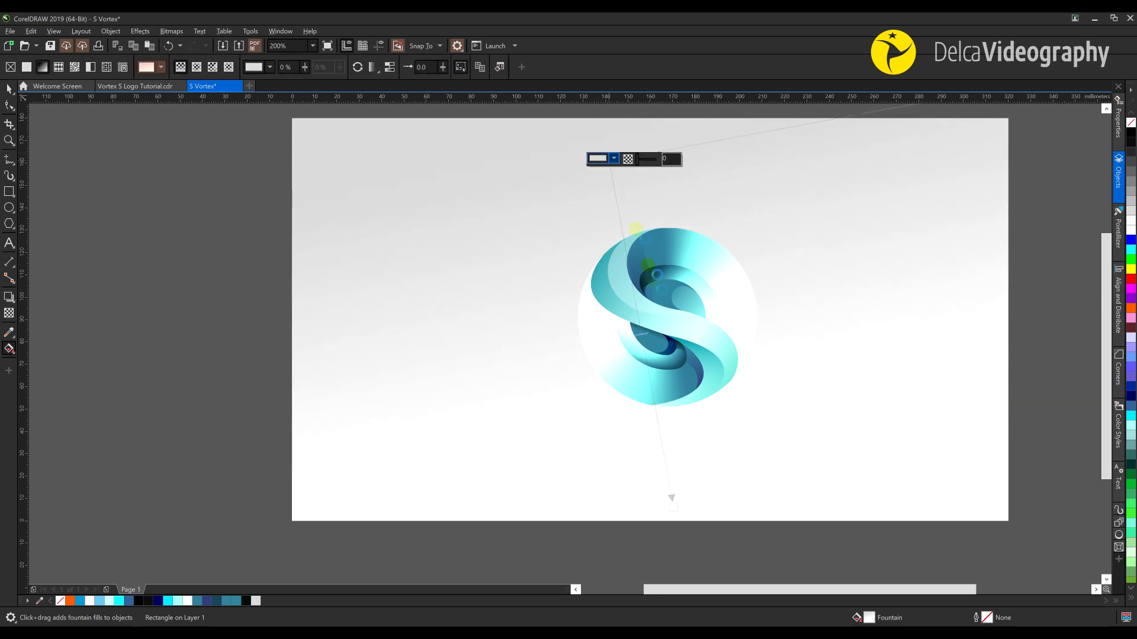
# Set the white end node of the lower outer band's conical gradient to 100% transparency
pyautogui.scroll(1, 672, 329)
pyautogui.press('space')
pyautogui.click(662, 330)
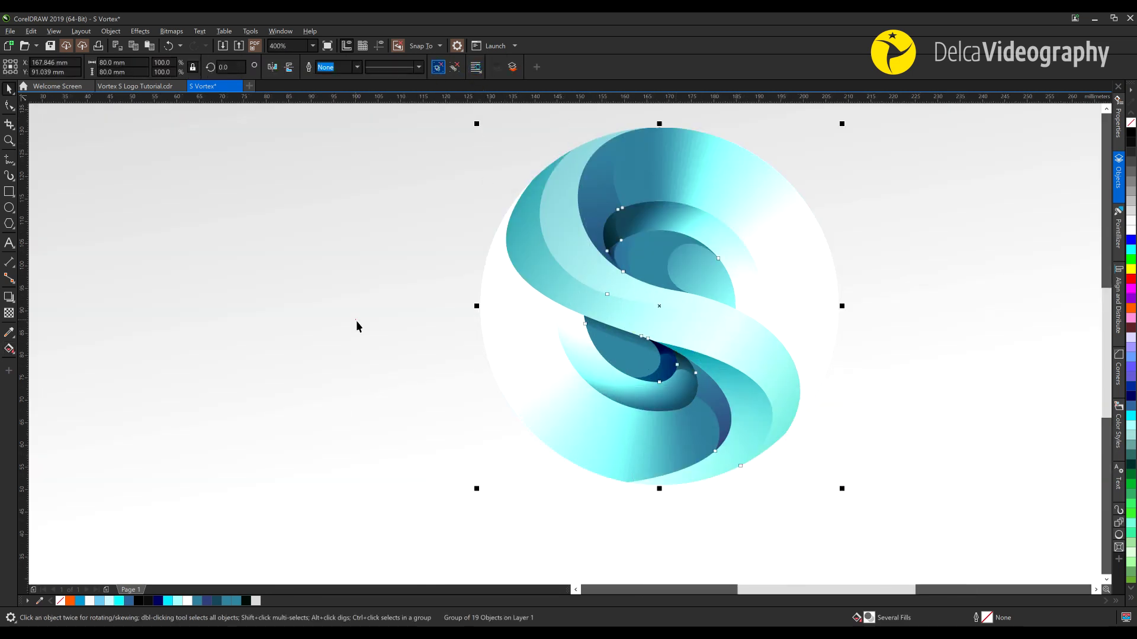
pyautogui.keyDown('ctrl'); pyautogui.click(497, 310); pyautogui.keyUp('ctrl')
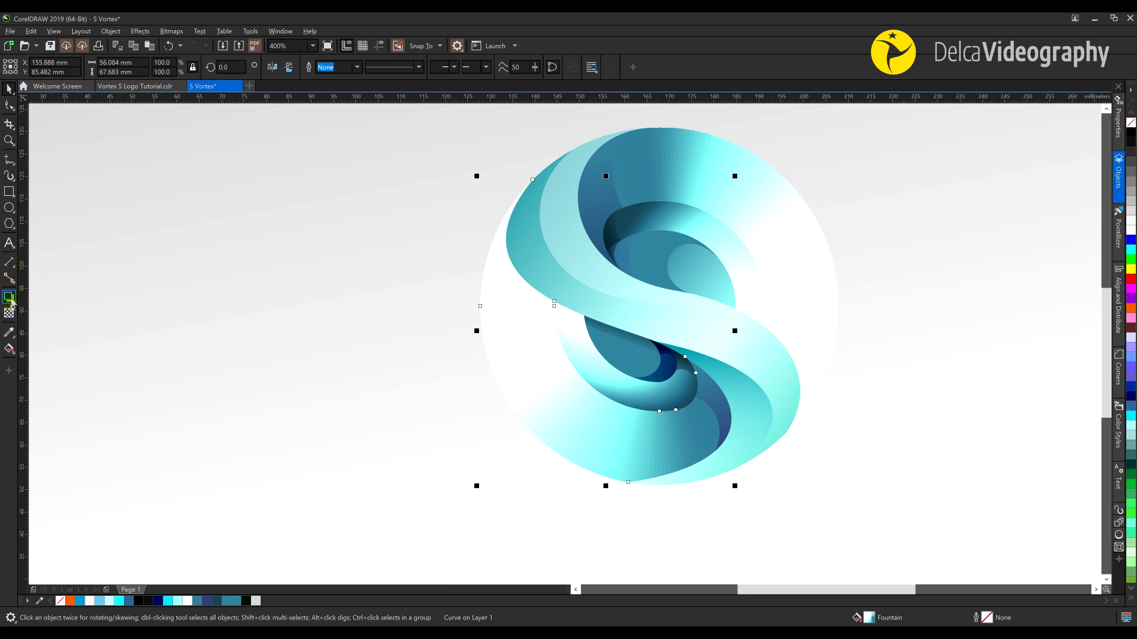
pyautogui.click(479, 303)
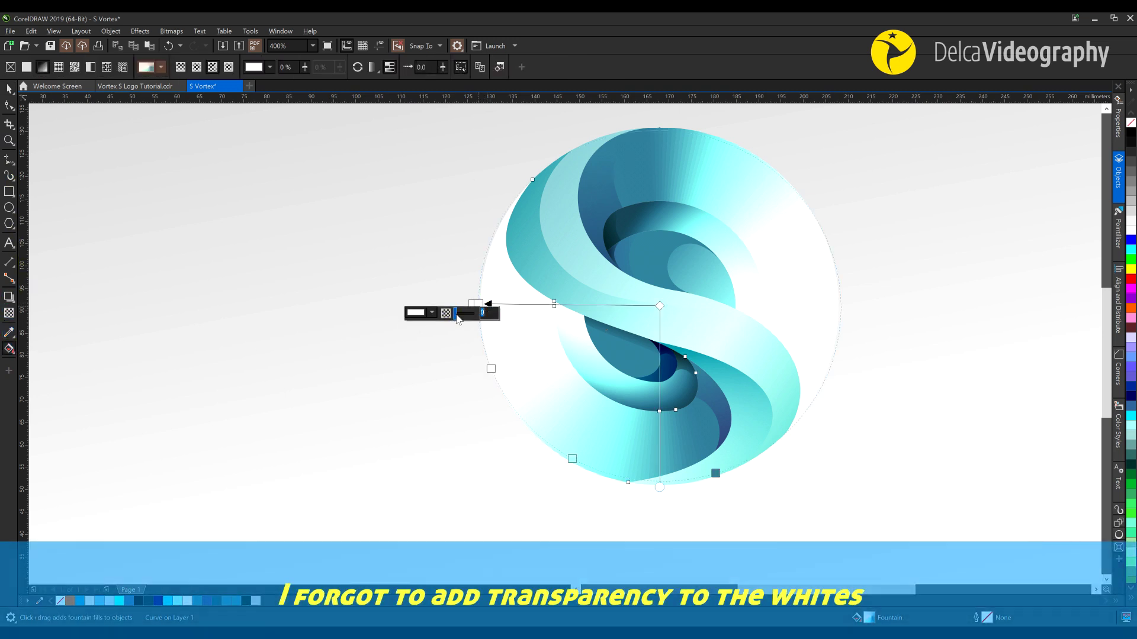
pyautogui.click(472, 303)
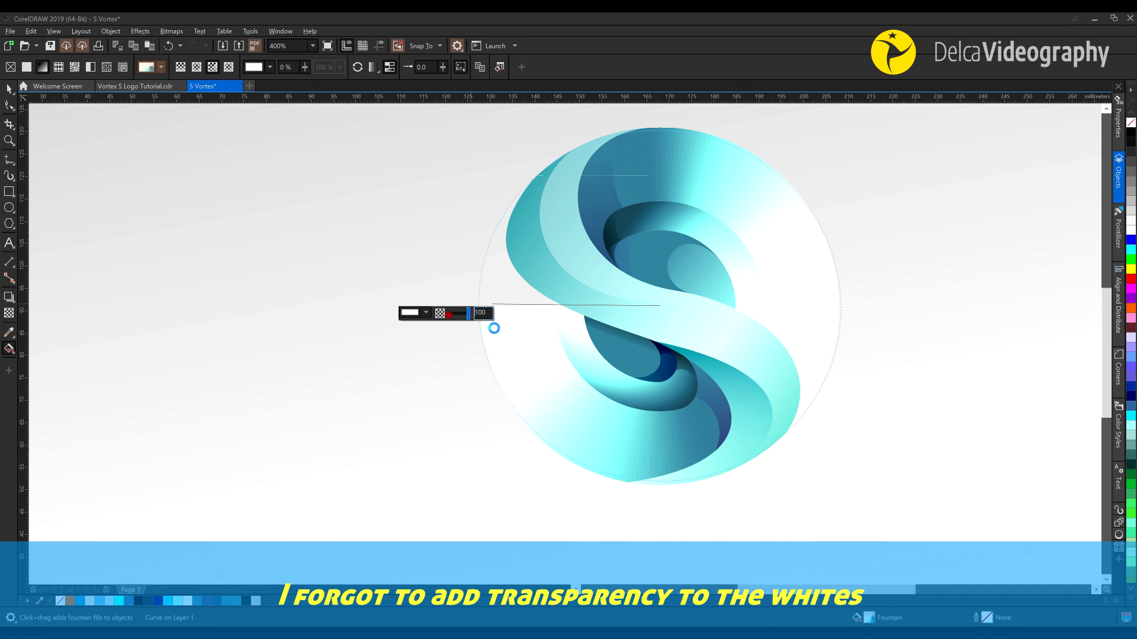
pyautogui.click(491, 368)
pyautogui.rightClick(533, 204)
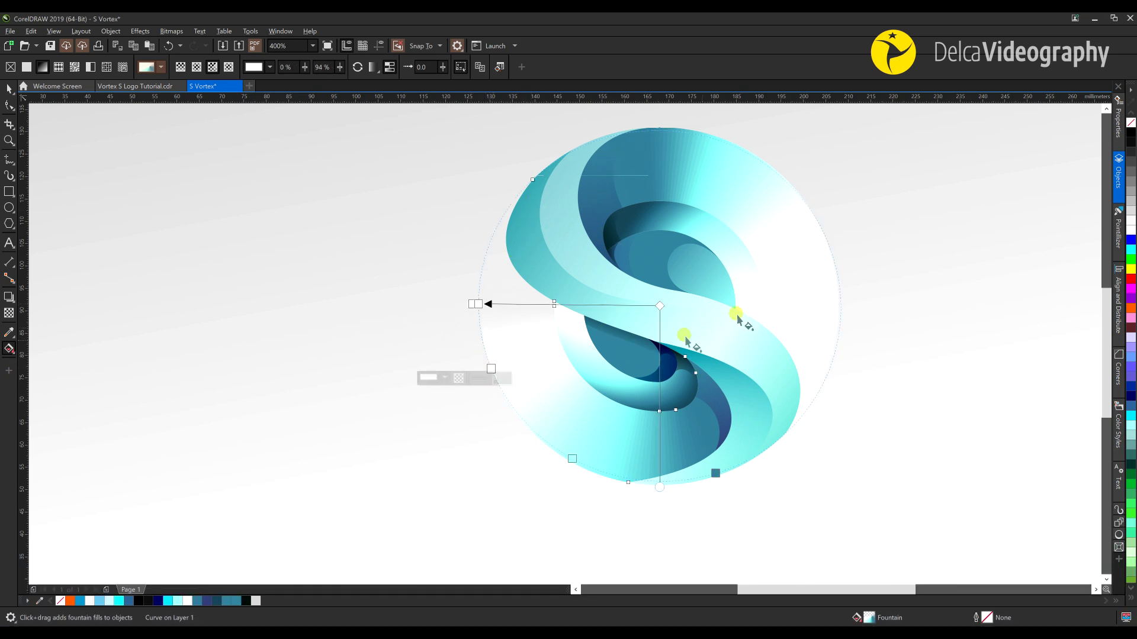
# Set the white end node of the upper outer band's conical gradient to 100% transparency
pyautogui.click(806, 269)
pyautogui.click(838, 306)
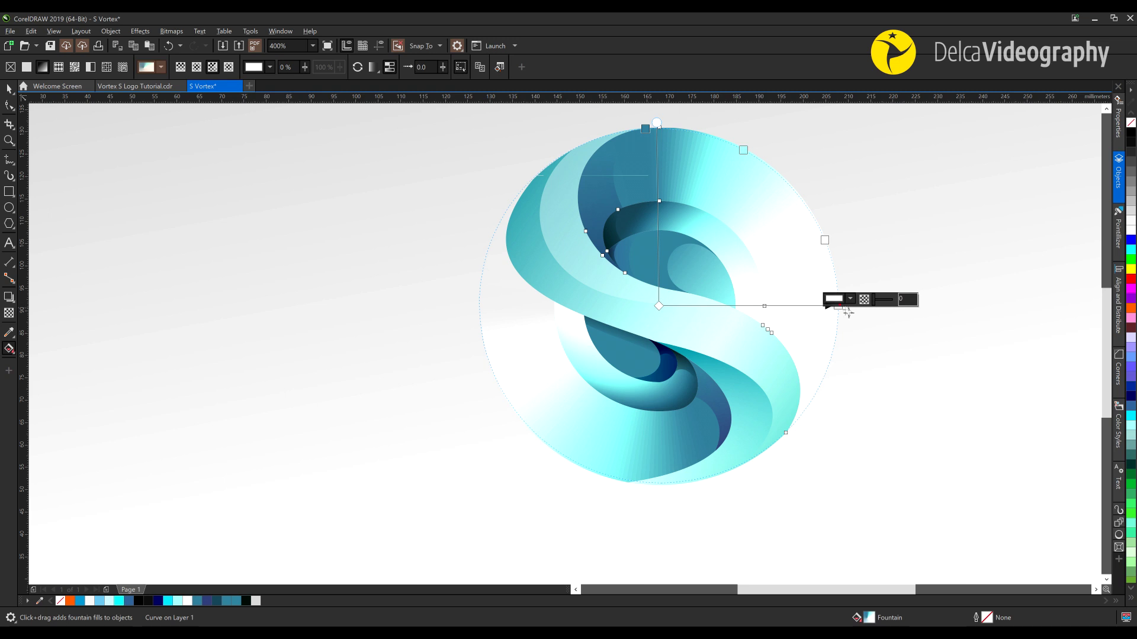
pyautogui.click(836, 307)
pyautogui.click(872, 345)
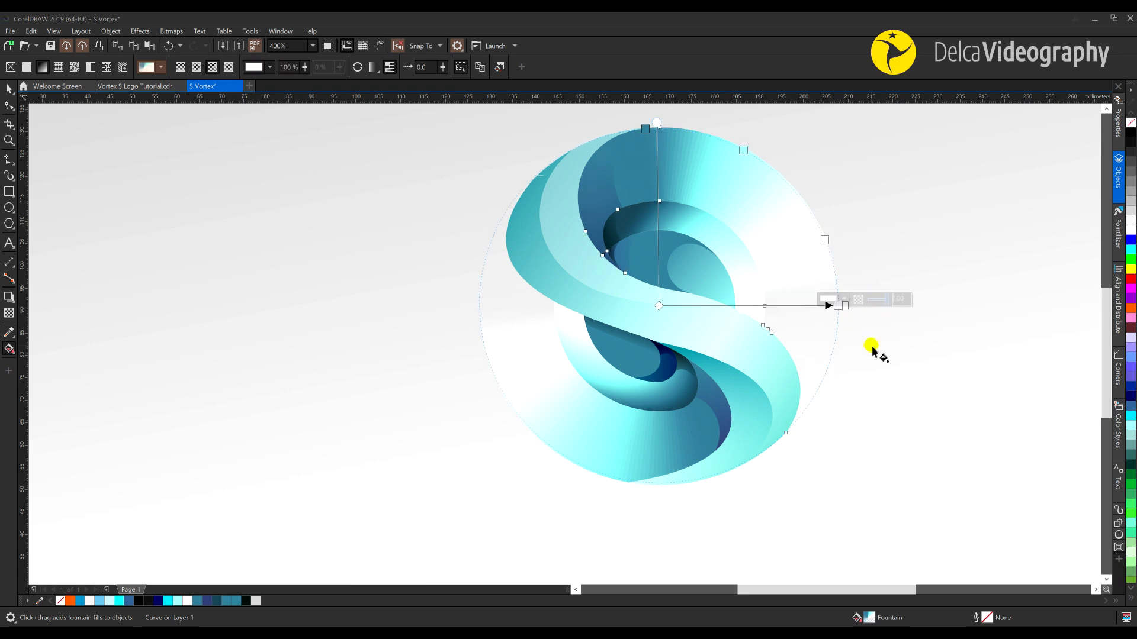
# Select all 19 logo pieces without the background and group them together
pyautogui.scroll(-1, 563, 302)
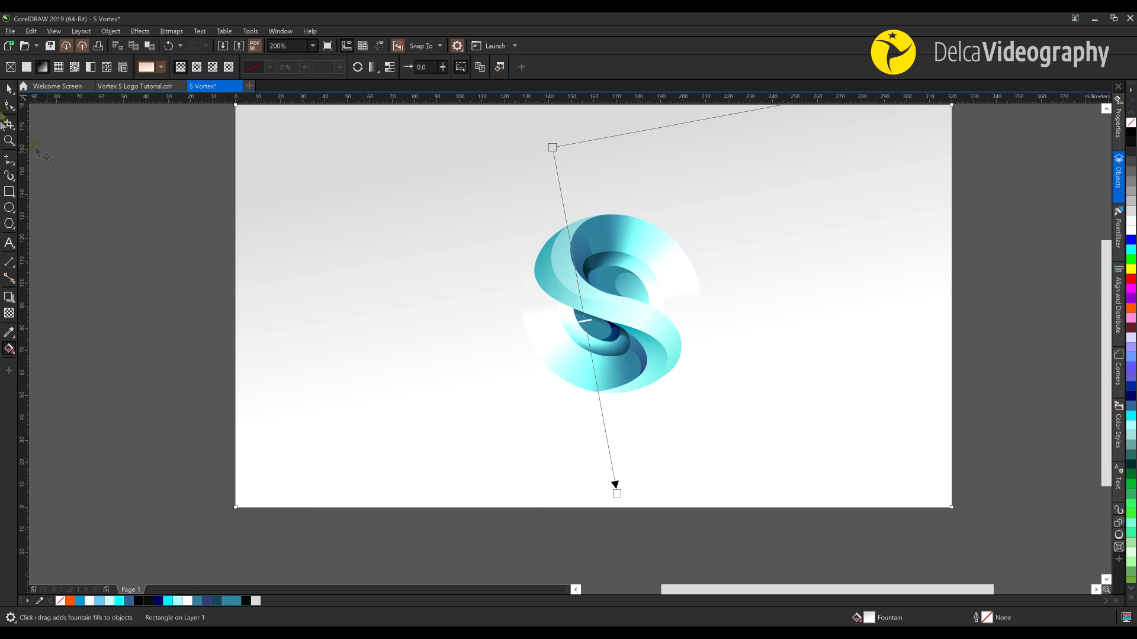
pyautogui.click(9, 89)
pyautogui.moveTo(166, 154); pyautogui.dragTo(867, 407)
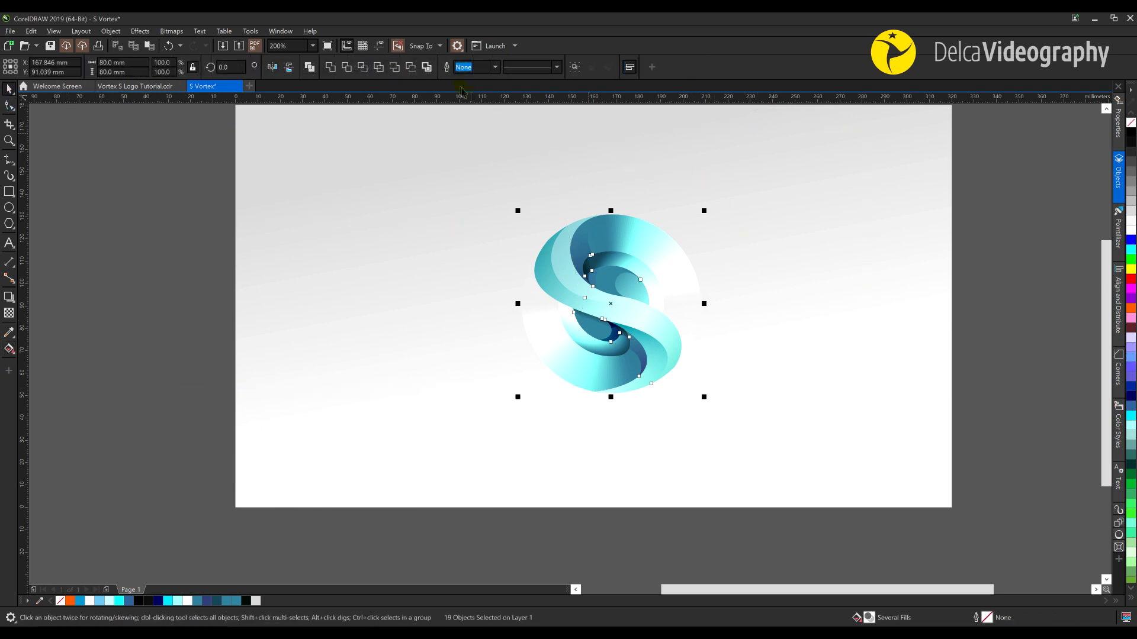
pyautogui.click(205, 197)
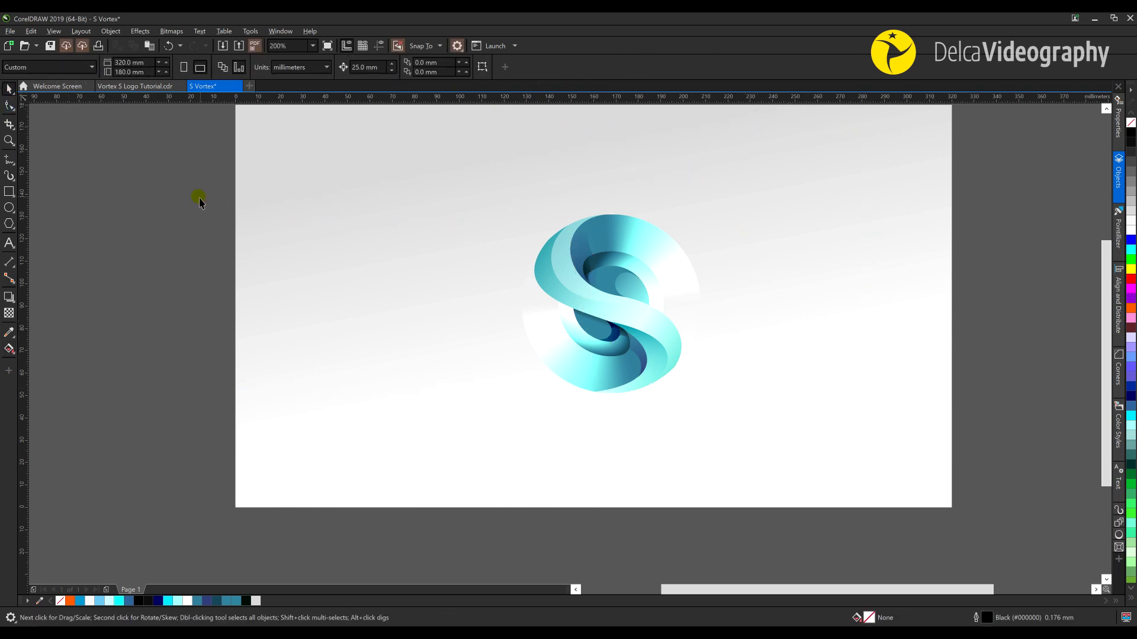
# Draw a flat floor-shadow ellipse about 68 × 16.4 mm under the logo, without outline and filled dark blue-teal, #21495F
pyautogui.click(9, 208)
pyautogui.moveTo(612, 407); pyautogui.dragTo(693, 428)
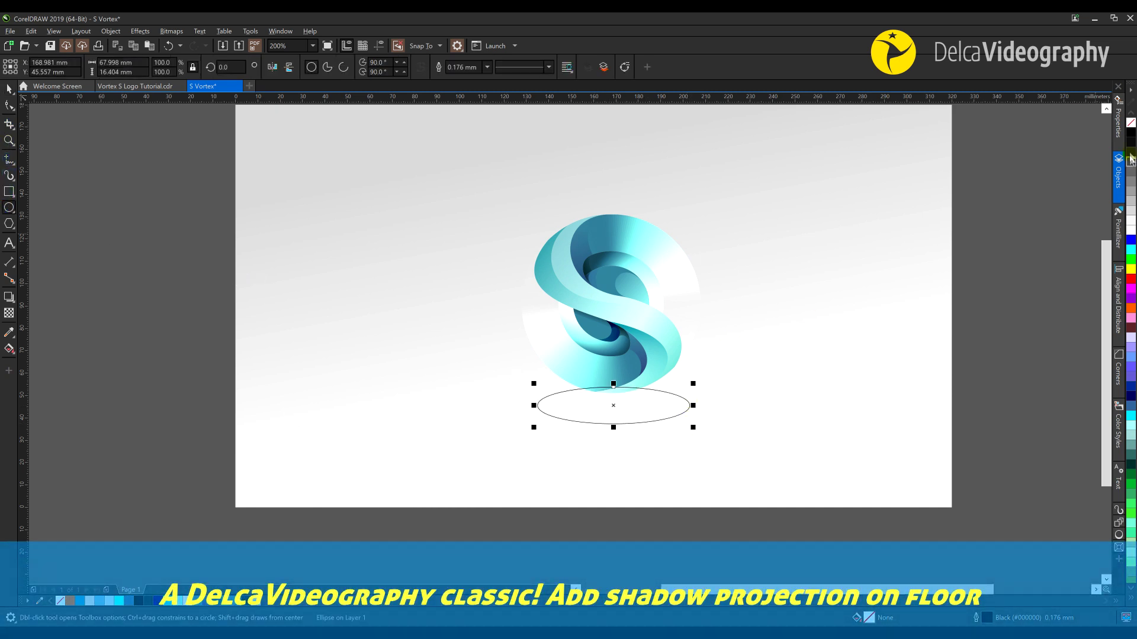
pyautogui.click(1131, 136)
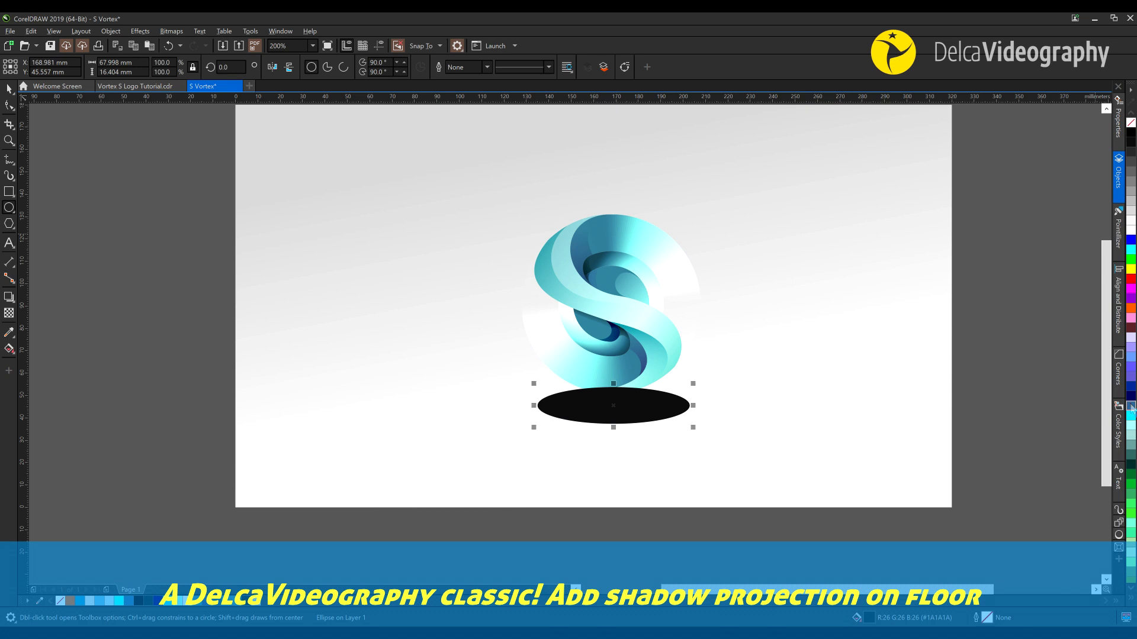
pyautogui.click(1130, 407)
pyautogui.click(1130, 417)
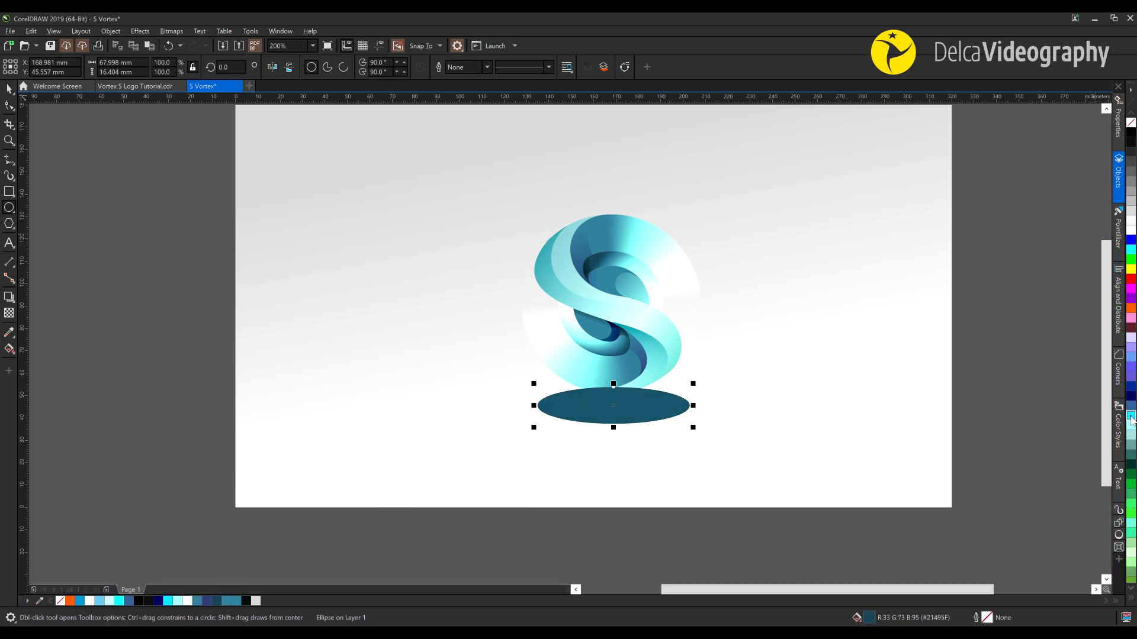
# Bring the grouped logo in front of the floor-shadow ellipse
pyautogui.press('space')
pyautogui.rightClick(604, 292)
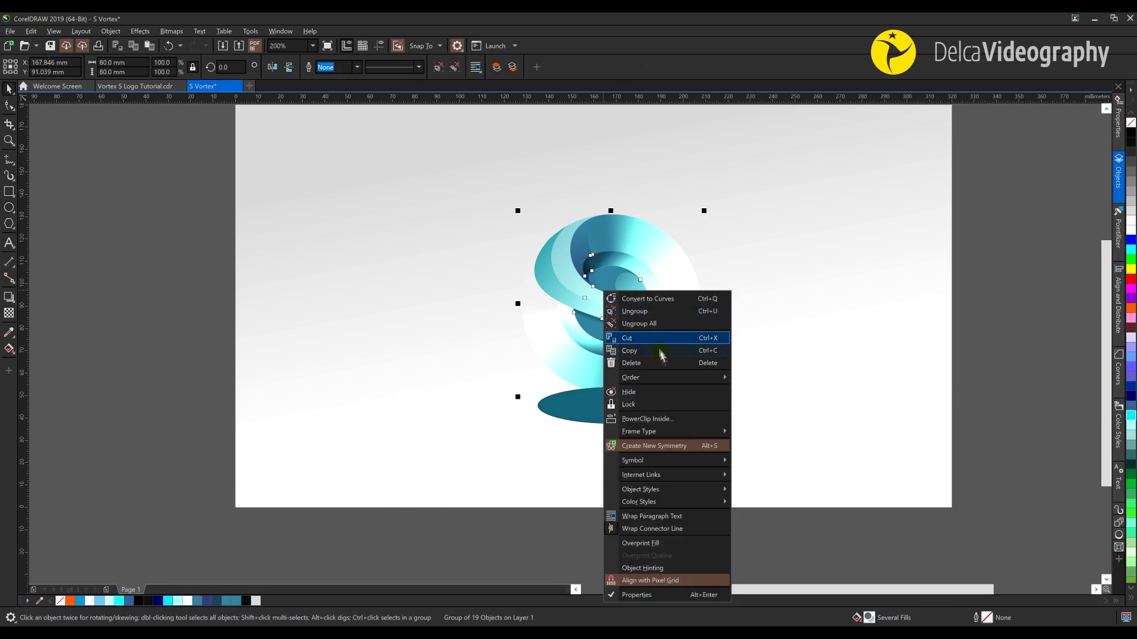
pyautogui.moveTo(675, 380)
pyautogui.click(766, 385)
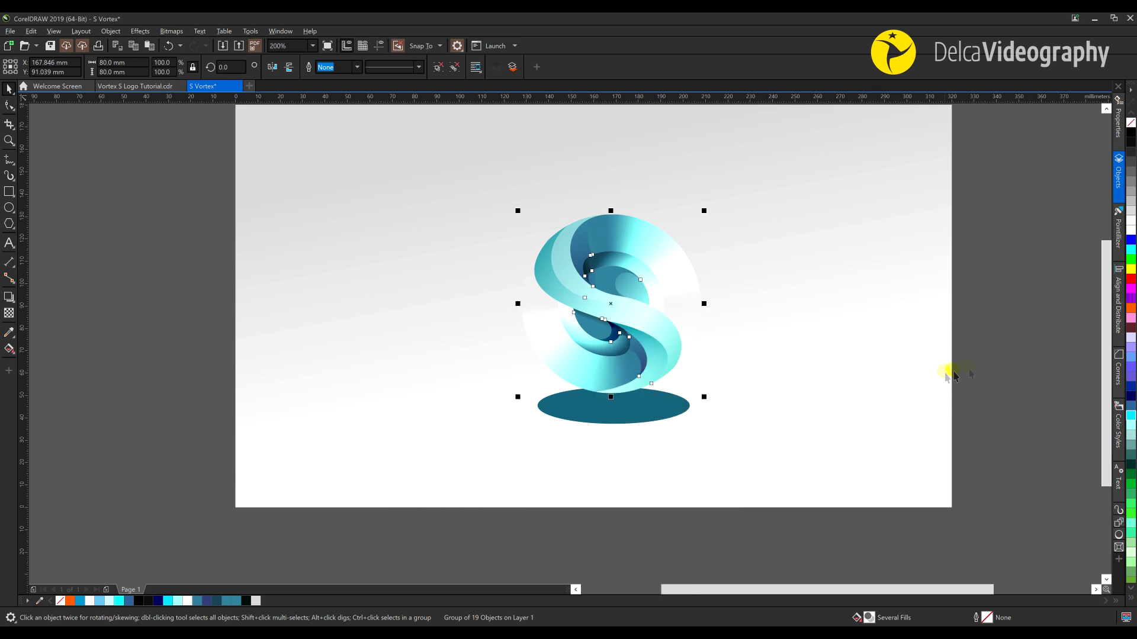
# Raise the shadow ellipse slightly beneath the logo and apply an elliptical fountain transparency that fades it toward its edges
pyautogui.click(616, 403)
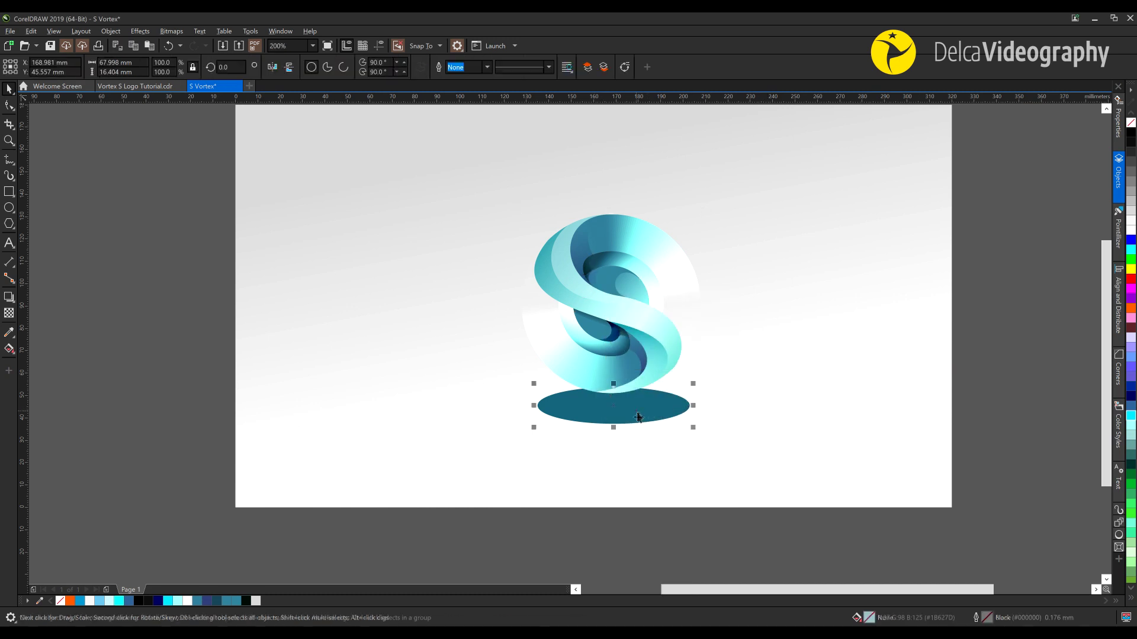
pyautogui.click(9, 314)
pyautogui.click(42, 67)
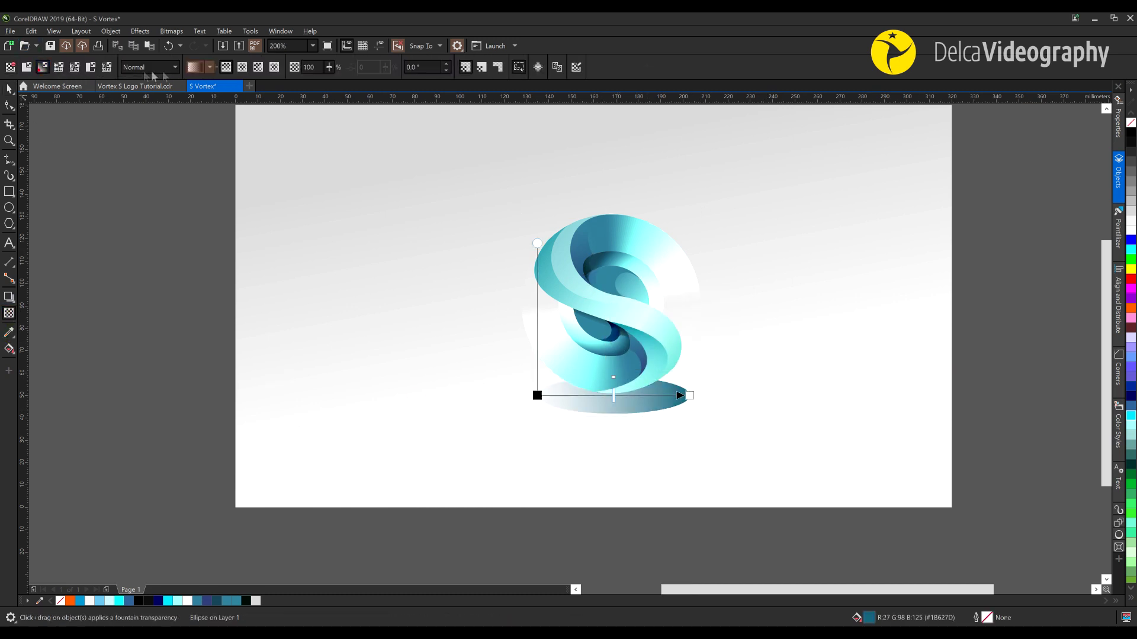
pyautogui.click(243, 69)
# Duplicate the faded shadow ellipse in place under the logo, centred at about Y 51.3 mm
pyautogui.scroll(1, 613, 398)
pyautogui.press('space')
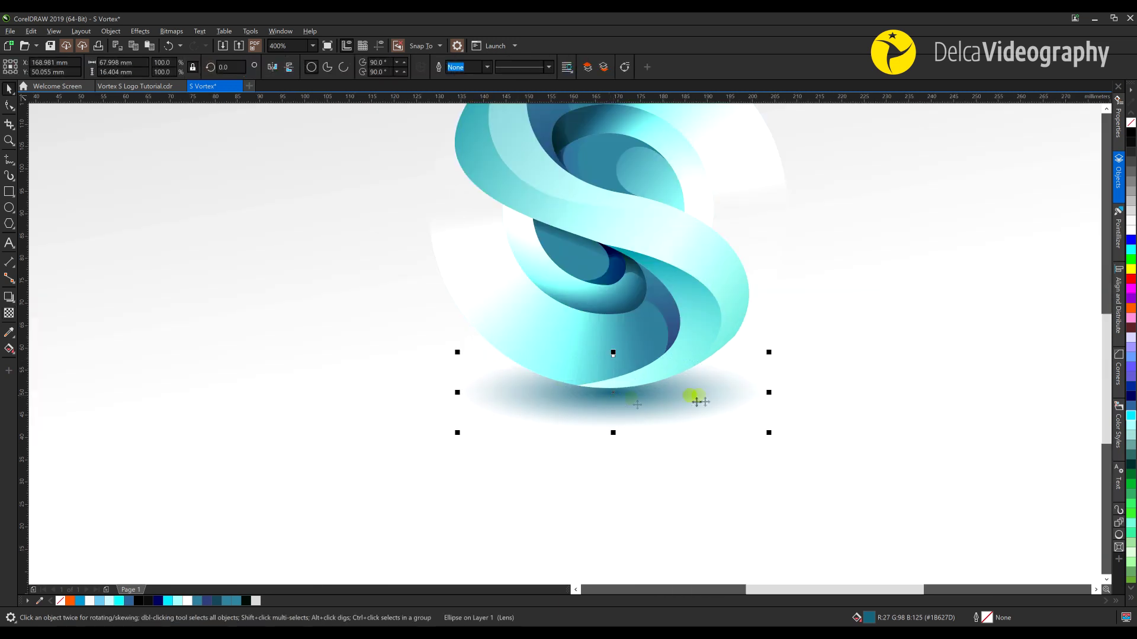
pyautogui.click(656, 402)
pyautogui.click(31, 31)
pyautogui.click(48, 146)
pyautogui.hotkey('ctrl', 'z')
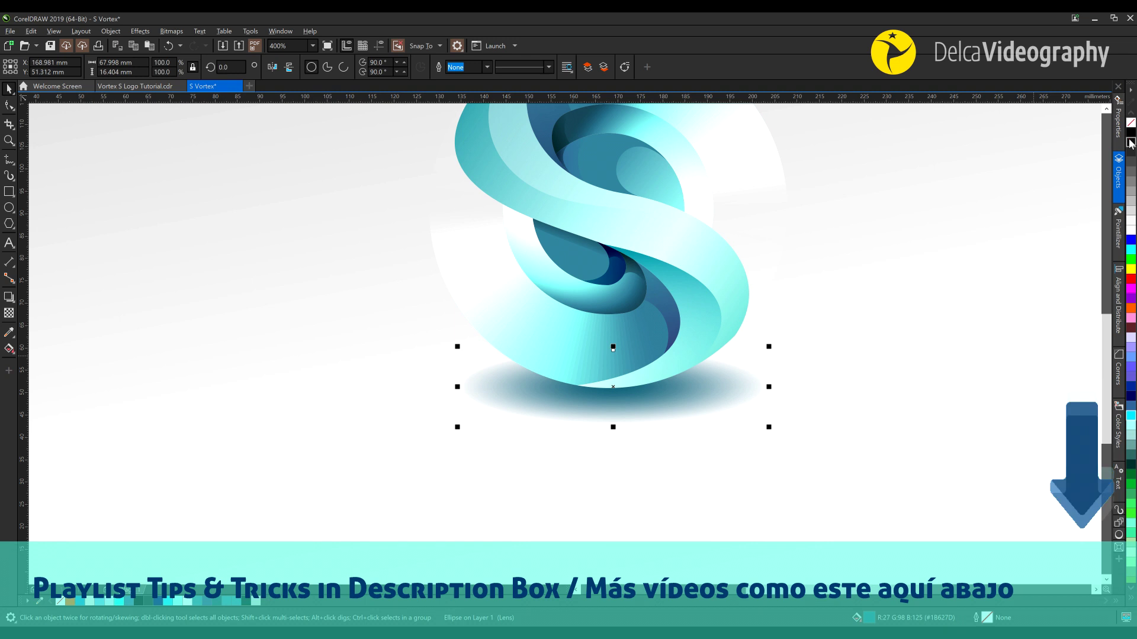
# Fill the duplicate shadow ellipse with black and shrink it to about 9.3 mm high
pyautogui.click(1131, 135)
pyautogui.moveTo(768, 346); pyautogui.dragTo(702, 362)
pyautogui.hotkey('ctrl', 'z')
# Stretch the teal shadow farther to the logo's left and widen the black ellipse leftward to about 42.2 mm
pyautogui.moveTo(457, 387); pyautogui.dragTo(391, 388)
pyautogui.click(611, 395)
pyautogui.moveTo(557, 388); pyautogui.dragTo(539, 388)
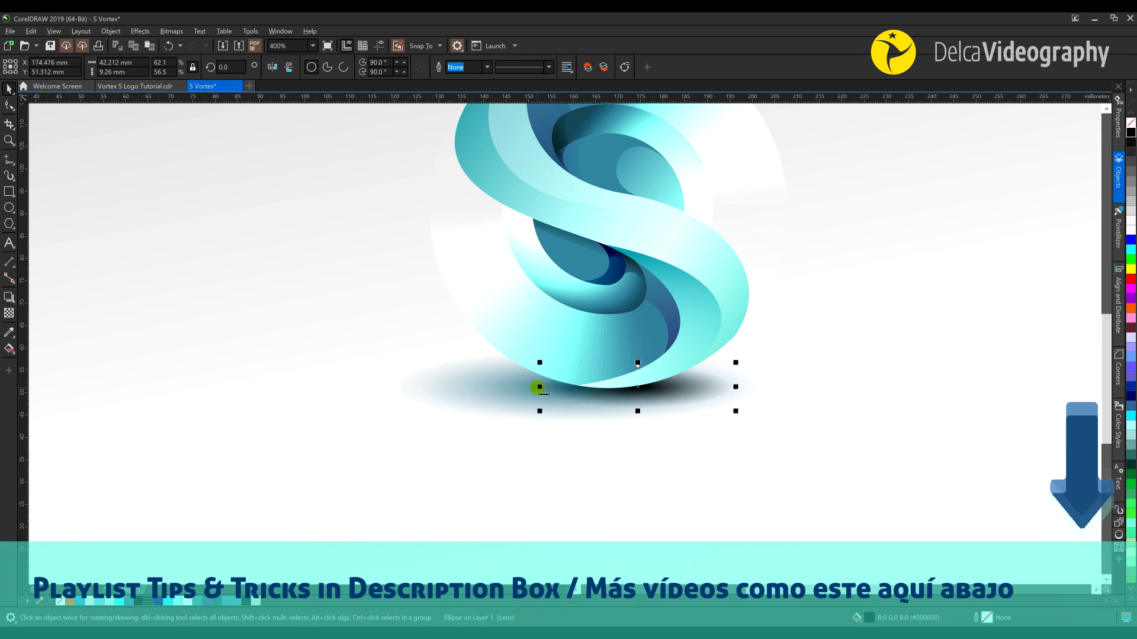
# Fit the whole page in view to examine the finished logo with its floor shadow
pyautogui.scroll(-2, 557, 393)
pyautogui.scroll(-1, 558, 393)
pyautogui.press('z')
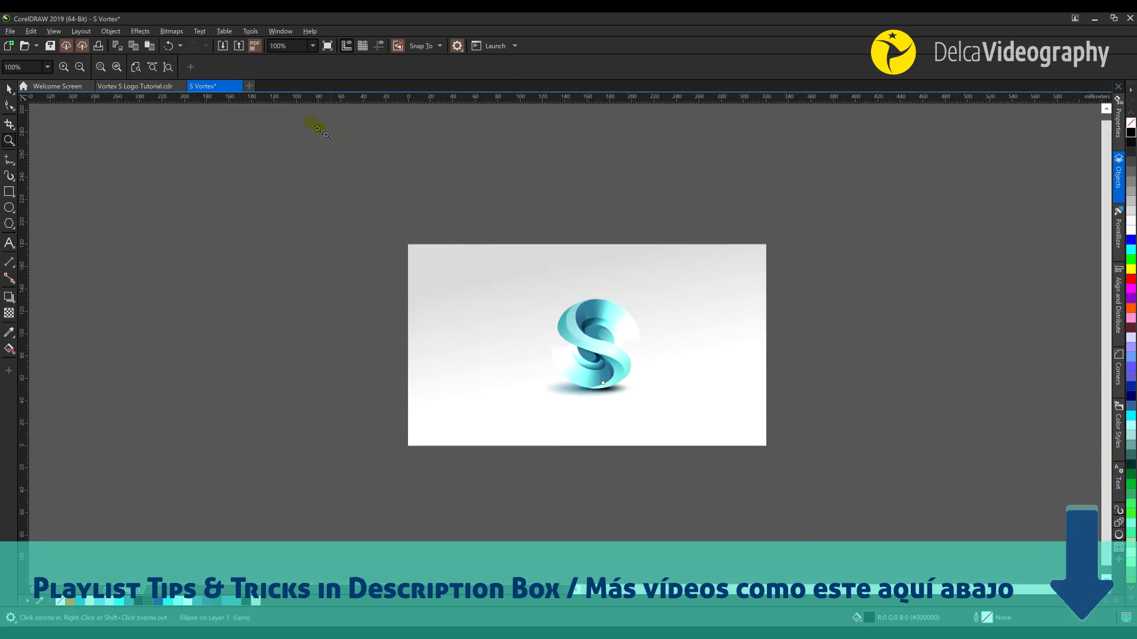
pyautogui.click(167, 67)
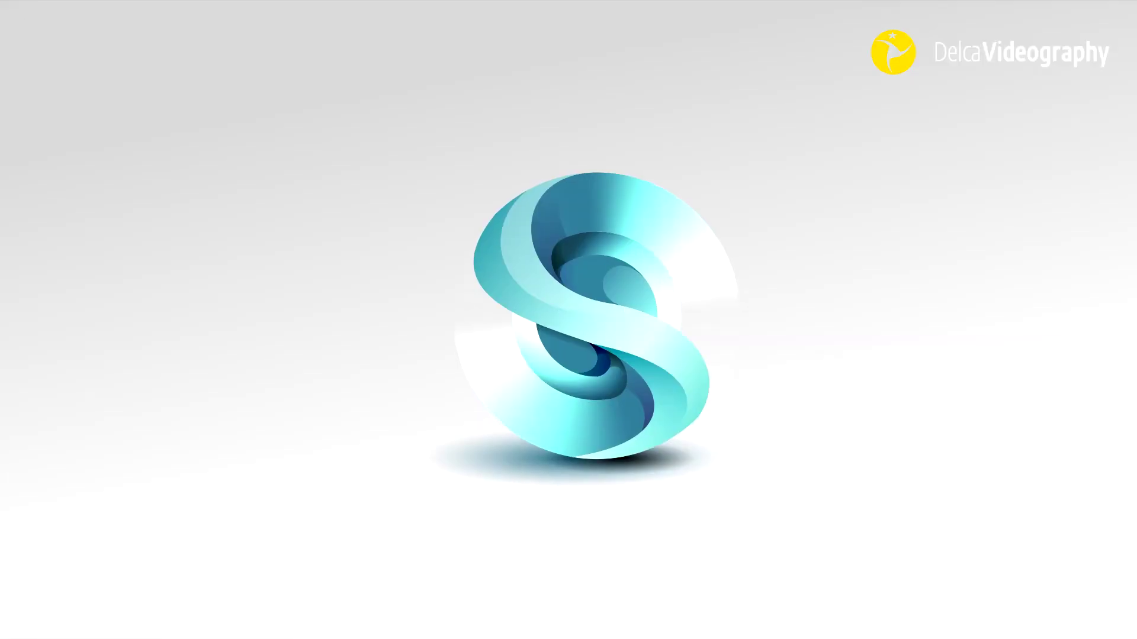